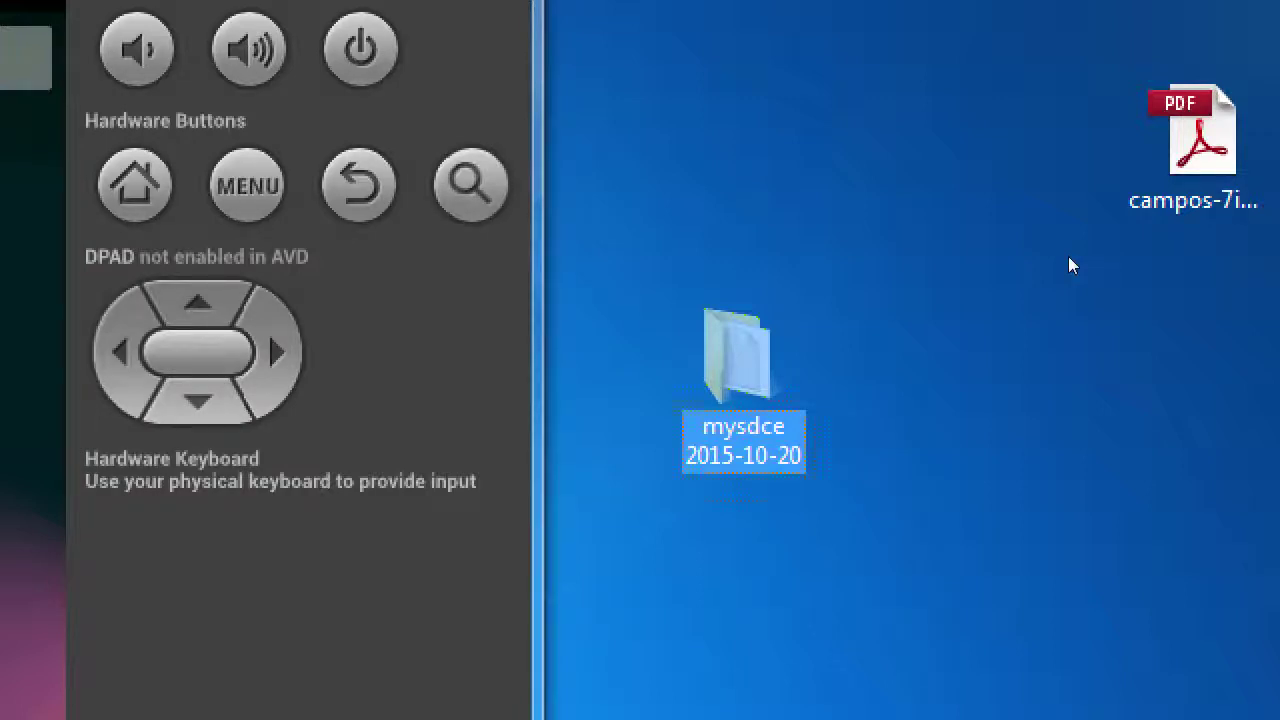
# Step: Open campos-8icons_splash-screen.pdf from the desktop in Adobe Reader, dismiss the untagged-document reading options and maximize the window
pyautogui.press('super+minus')
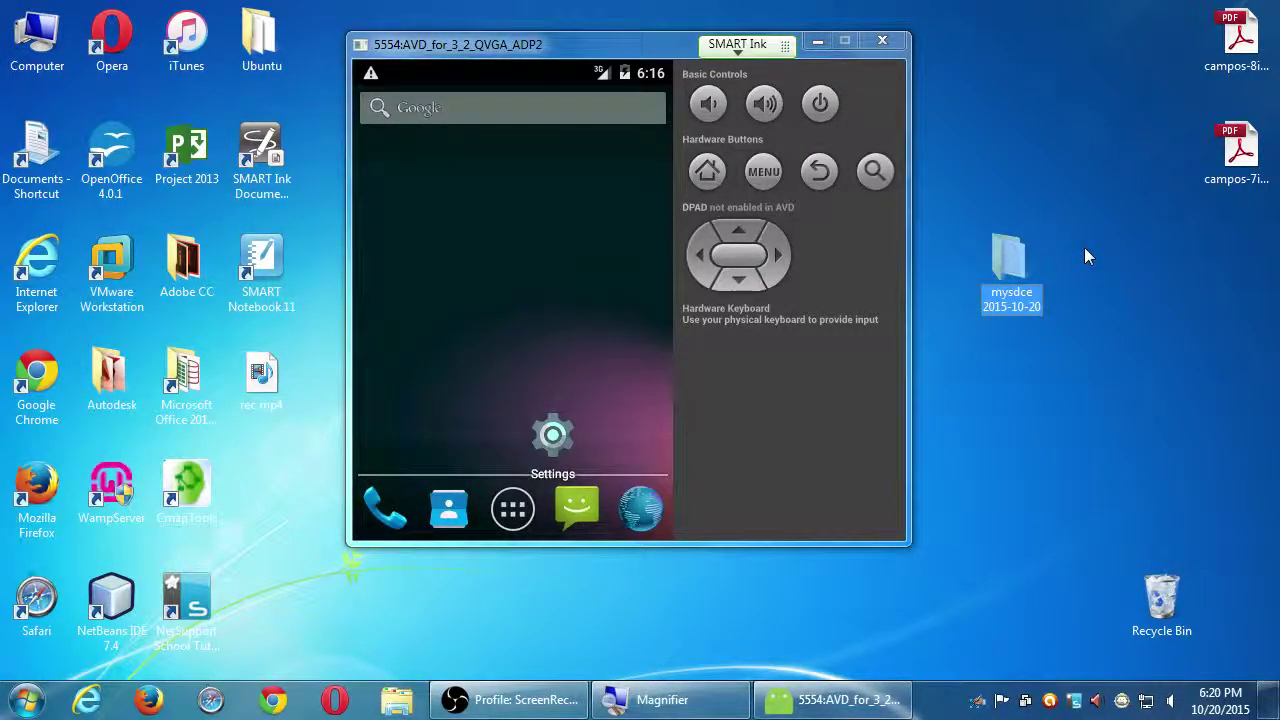
pyautogui.click(1238, 148)
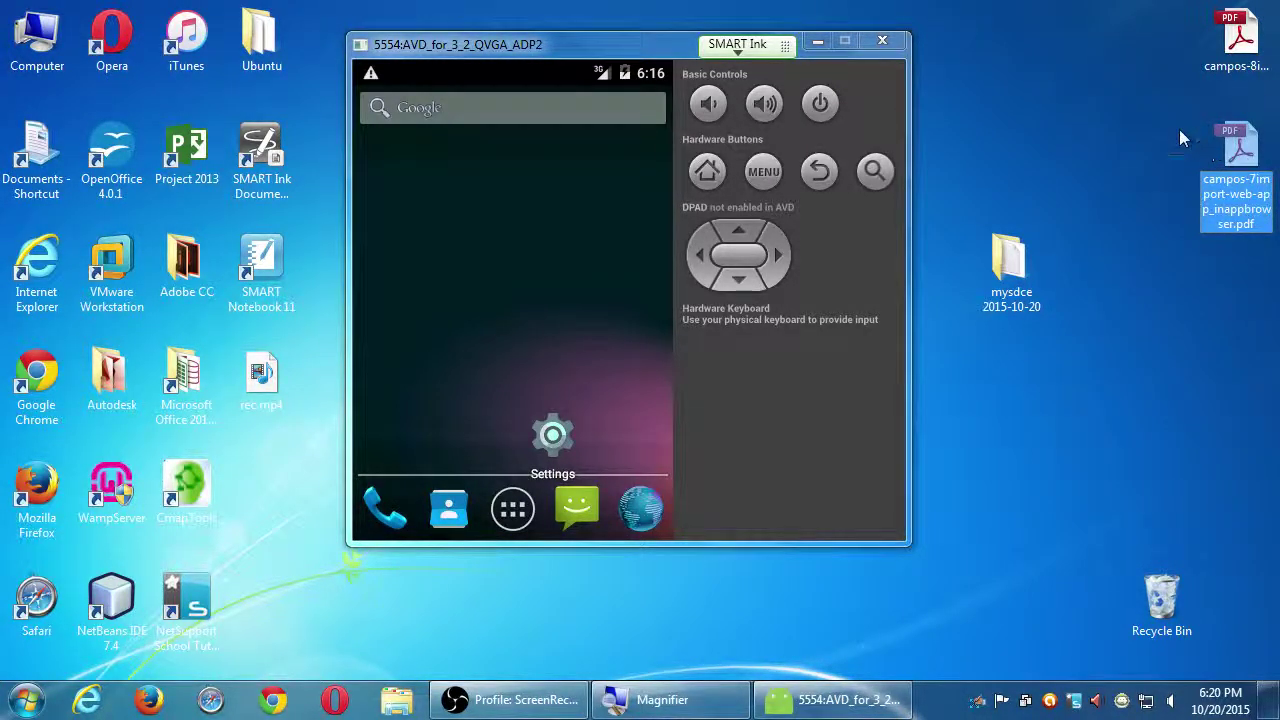
pyautogui.click(1216, 30)
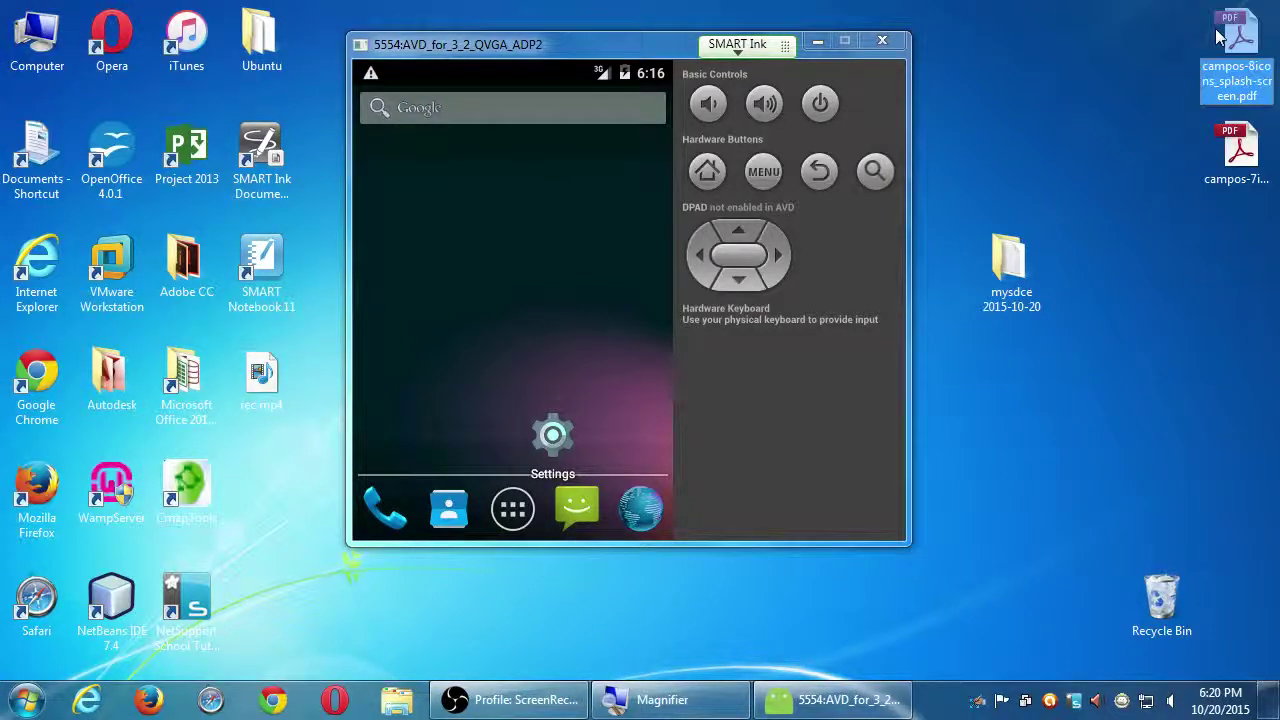
pyautogui.doubleClick(1220, 32)
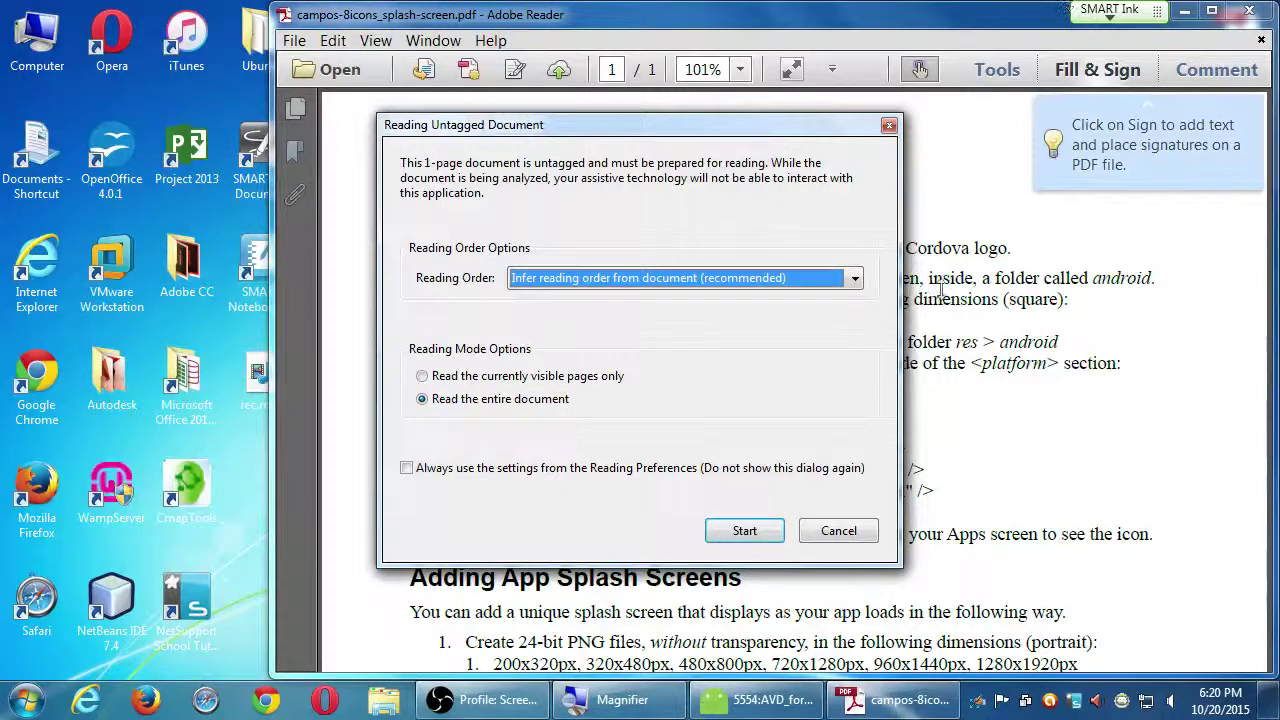
pyautogui.click(850, 530)
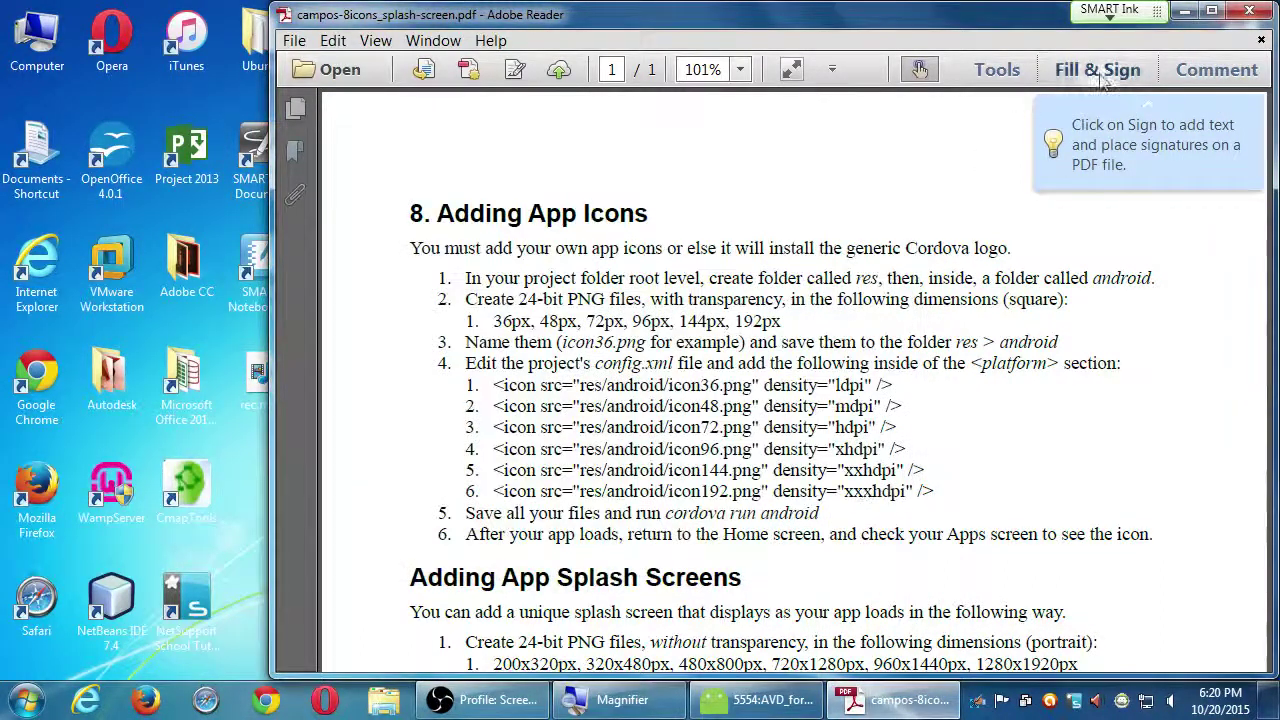
pyautogui.click(1211, 10)
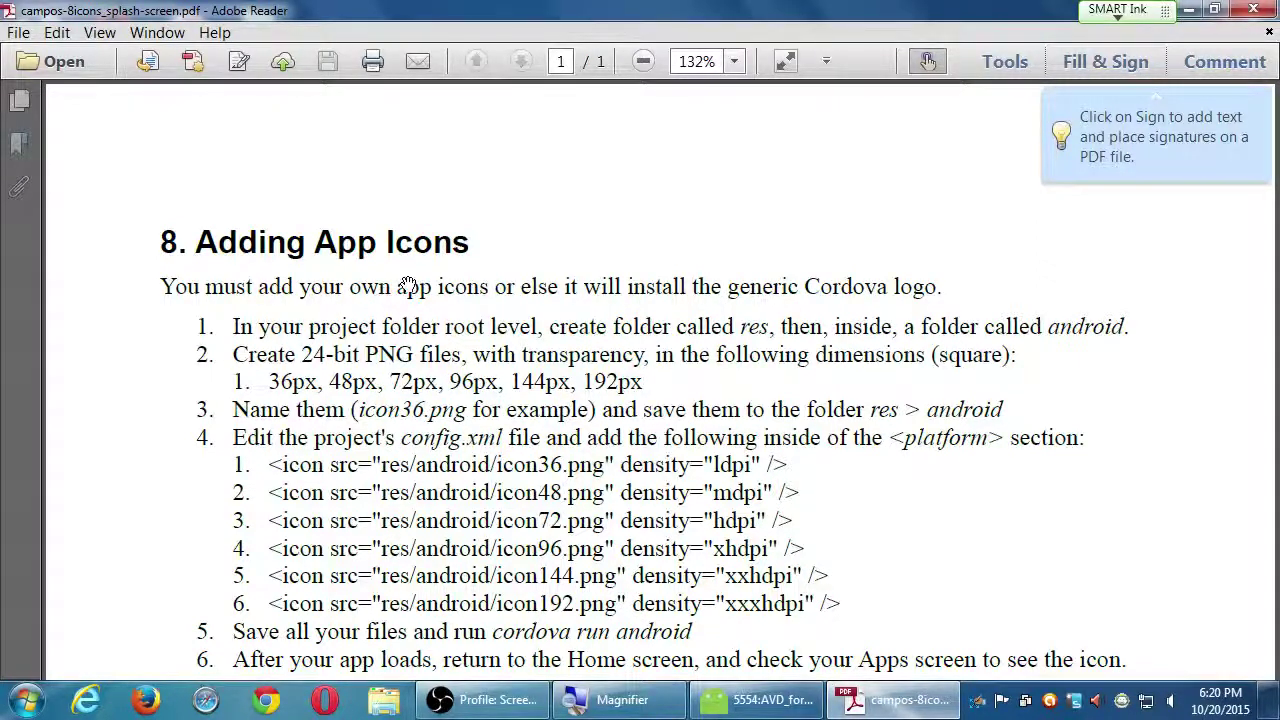
# Step: Read through the PDF's instructions for adding app icons and adding app splash screens
pyautogui.scroll(-2, 460, 420)
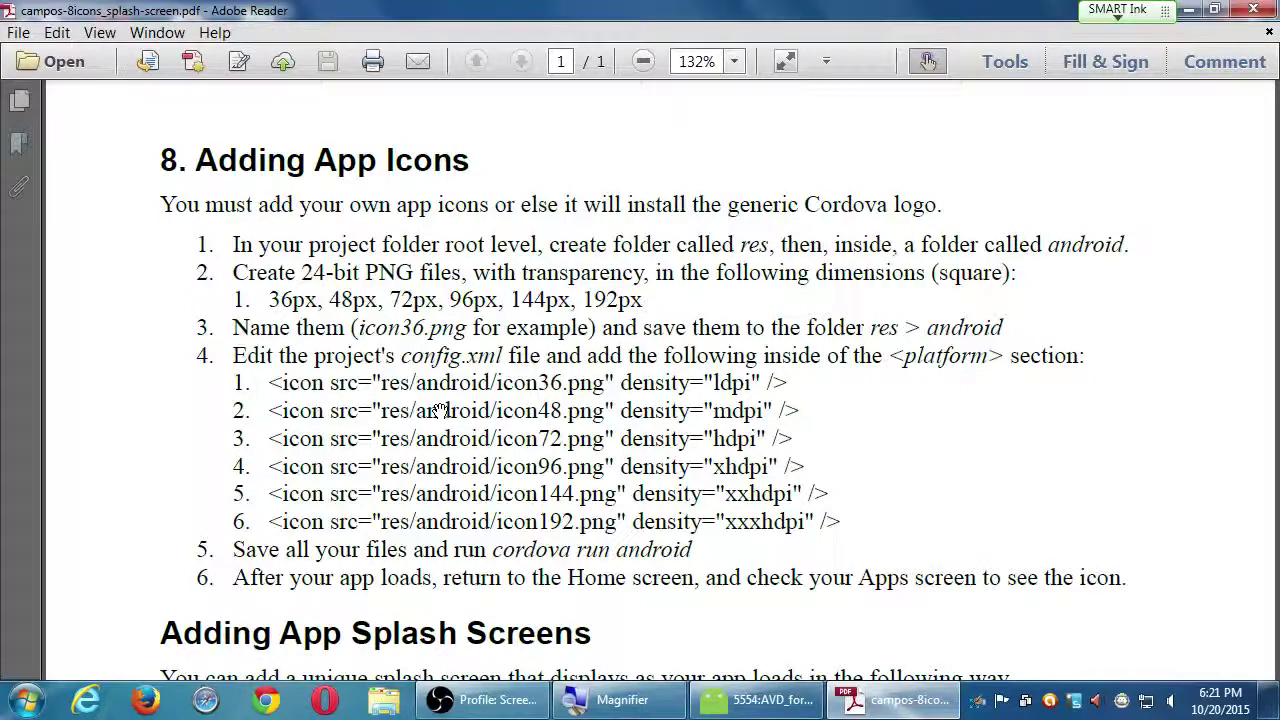
pyautogui.scroll(-3, 670, 506)
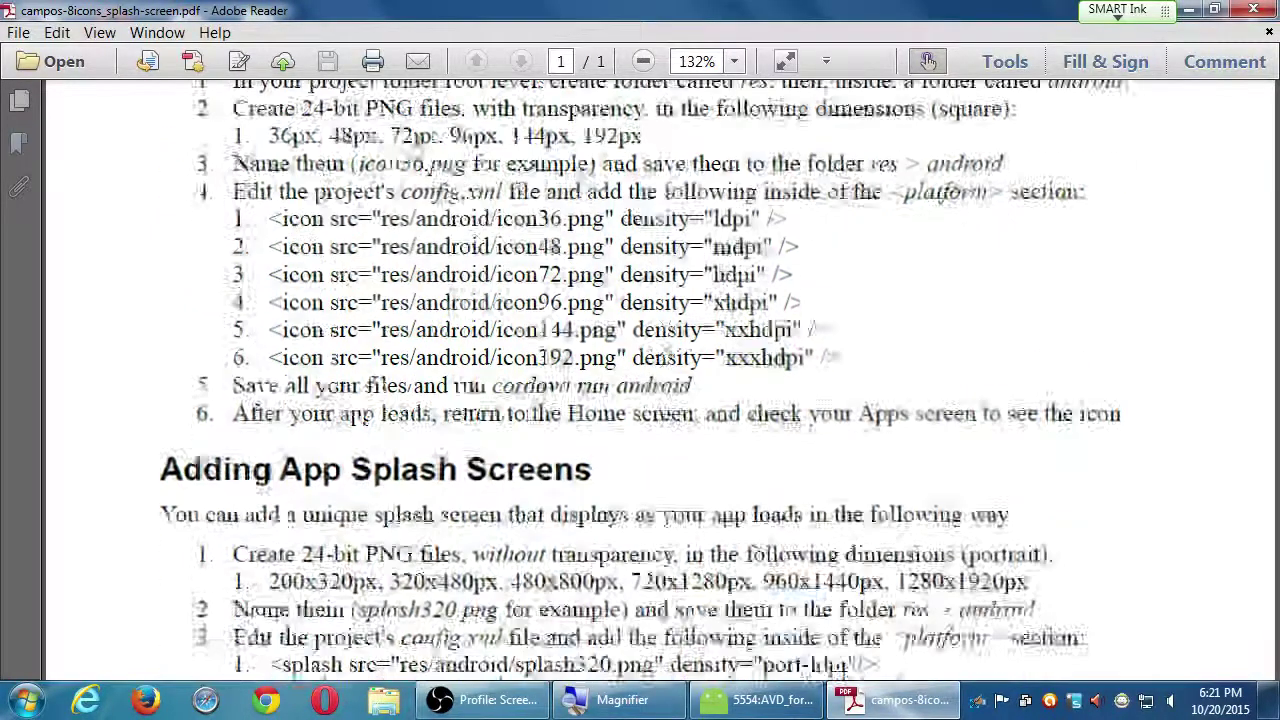
pyautogui.scroll(-5, 508, 402)
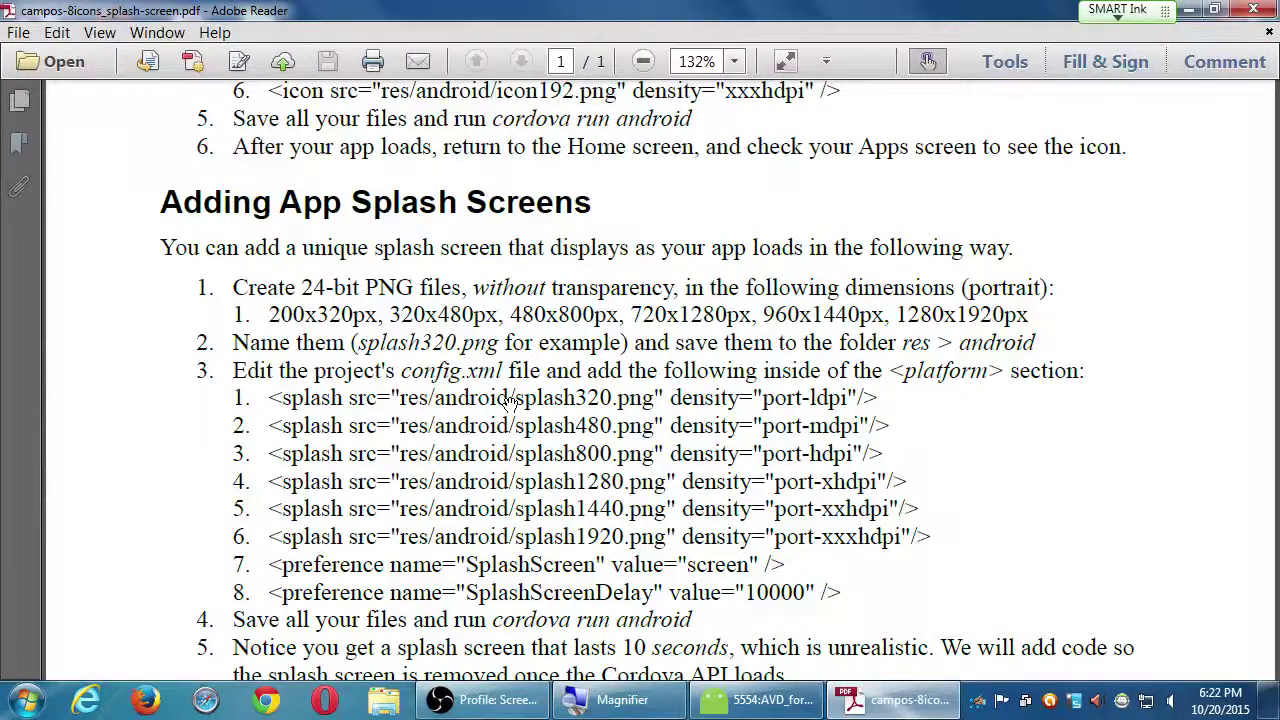
pyautogui.scroll(-4, 805, 592)
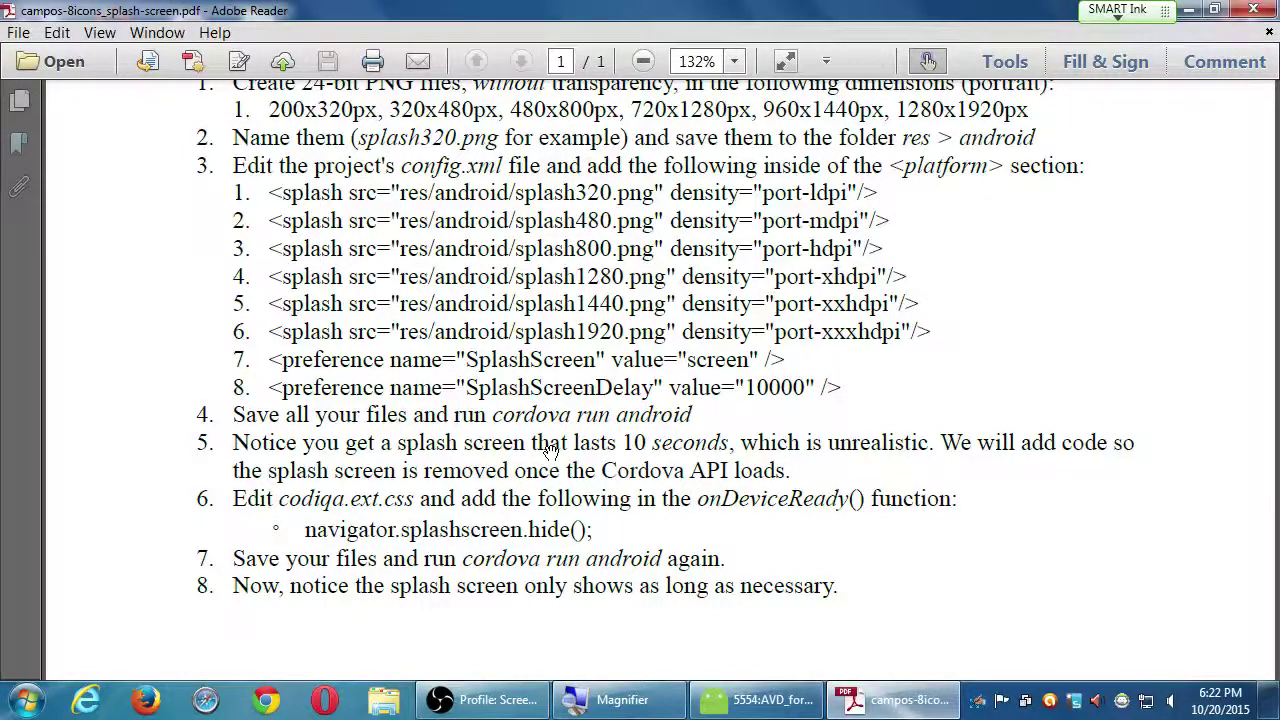
pyautogui.scroll(-3, 584, 423)
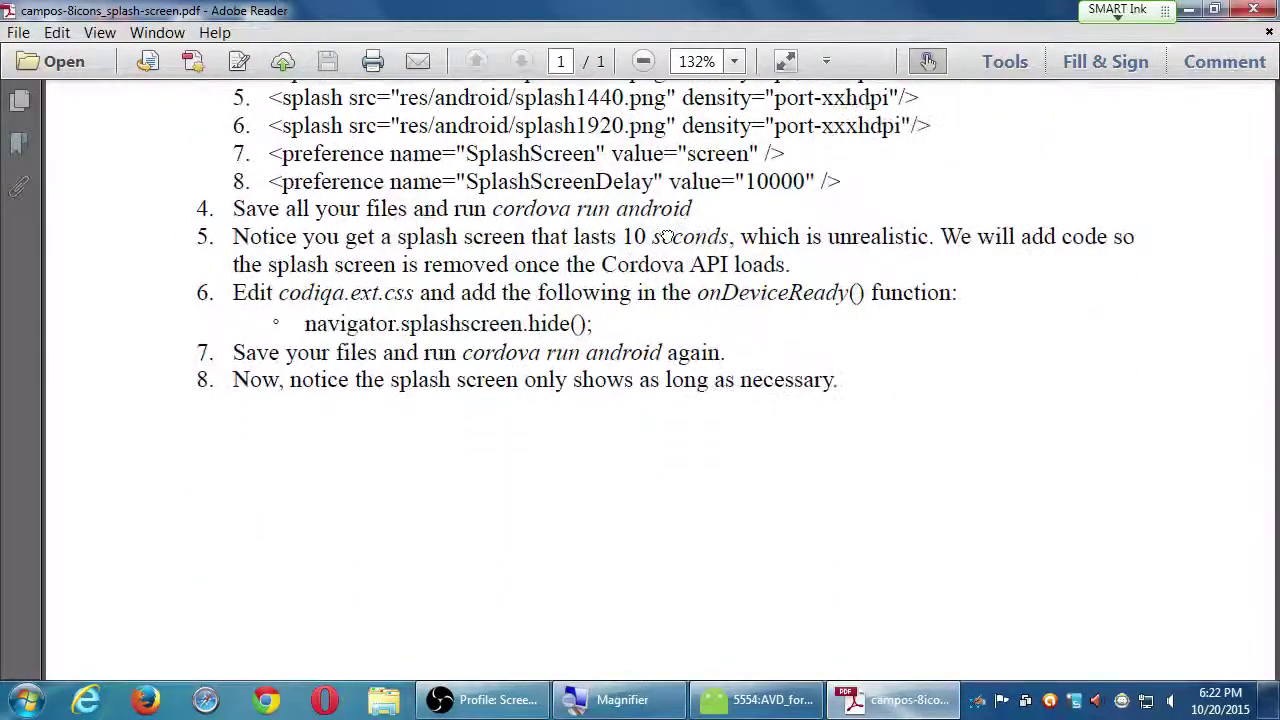
pyautogui.scroll(8, 650, 440)
pyautogui.scroll(5, 733, 470)
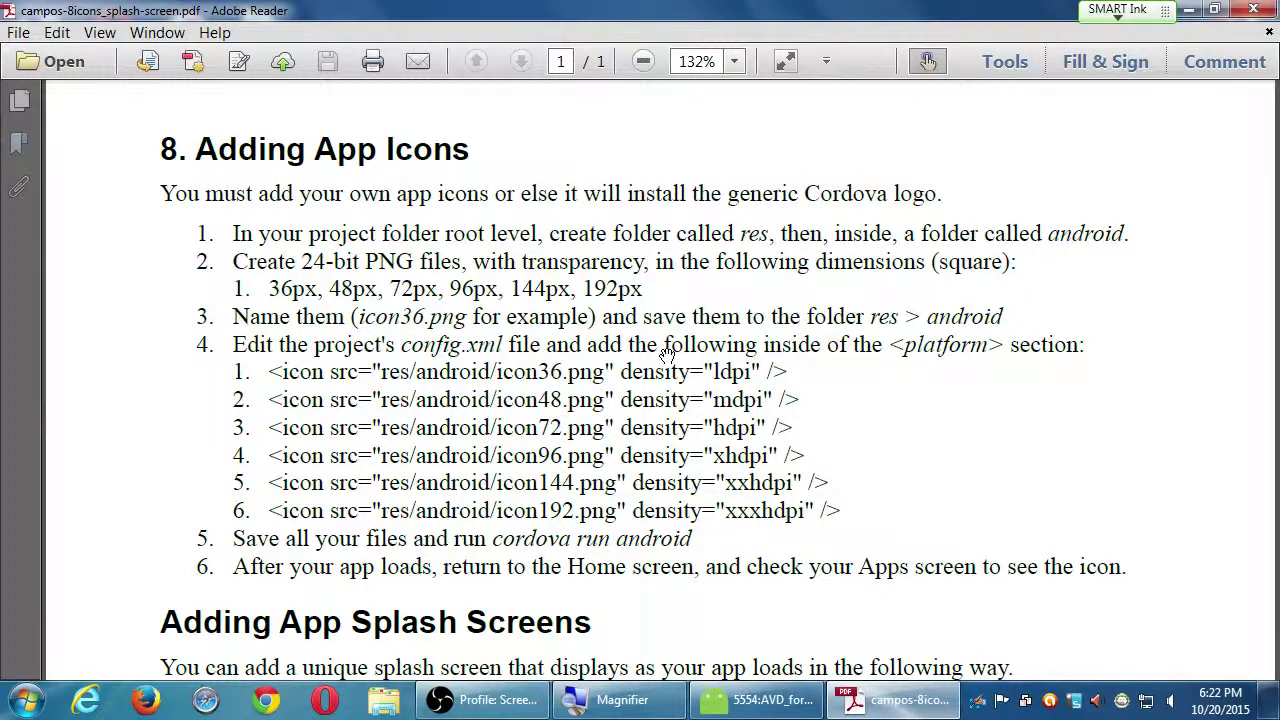
pyautogui.moveTo(996, 516); pyautogui.dragTo(1032, 346)
pyautogui.moveTo(1075, 522); pyautogui.dragTo(1131, 344)
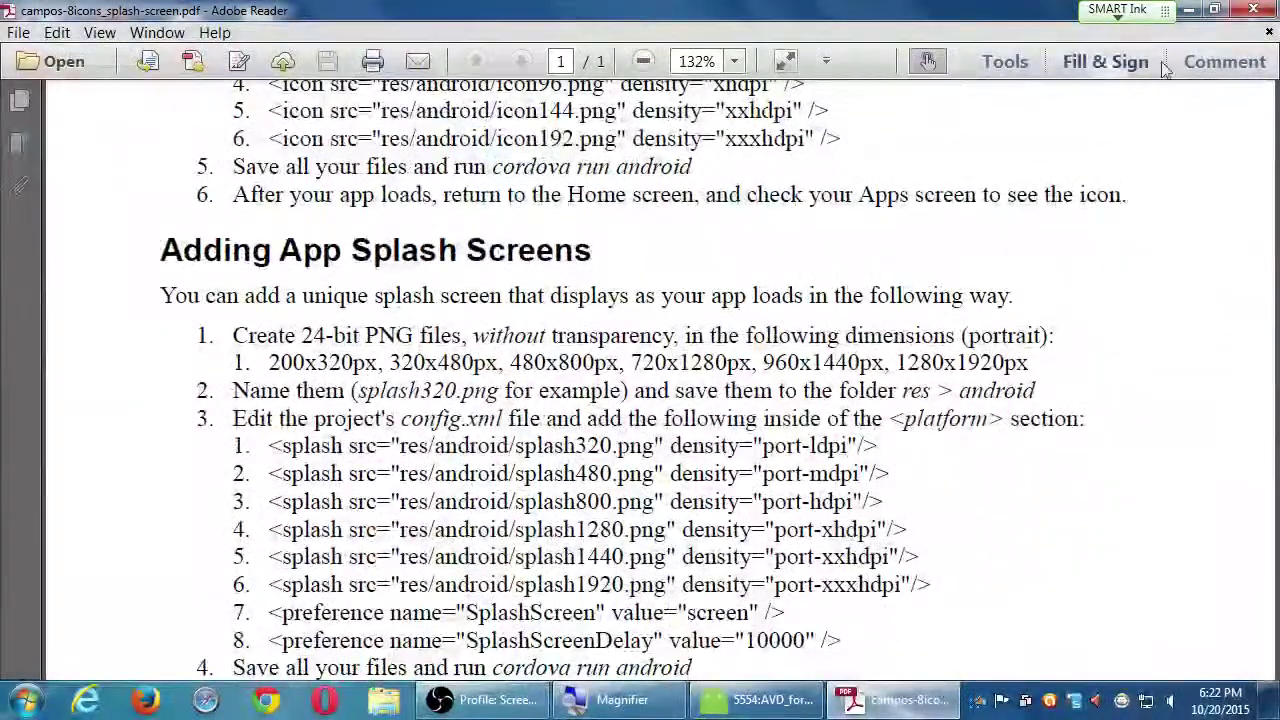
# Step: Minimize the PDF and emulator windows, load cordova.apache.org in Firefox and keep the outdated Adobe Flash plugin blocked
pyautogui.click(1189, 9)
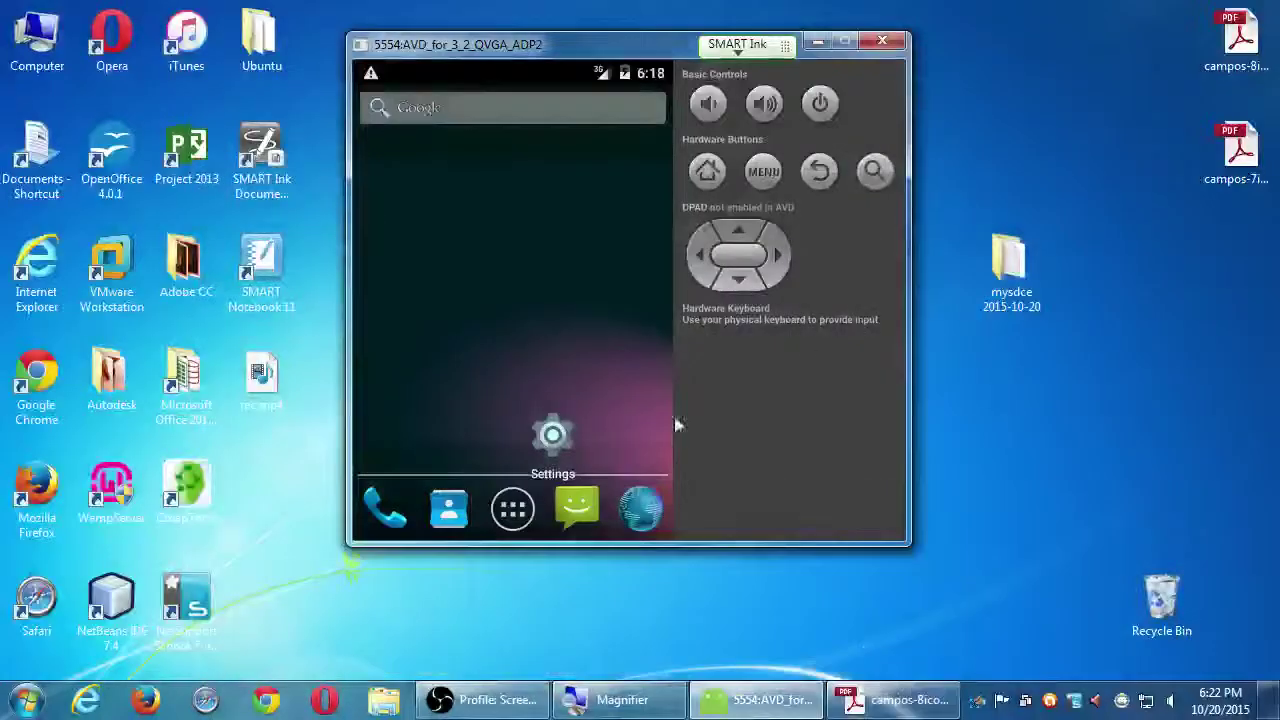
pyautogui.click(818, 41)
pyautogui.click(150, 700)
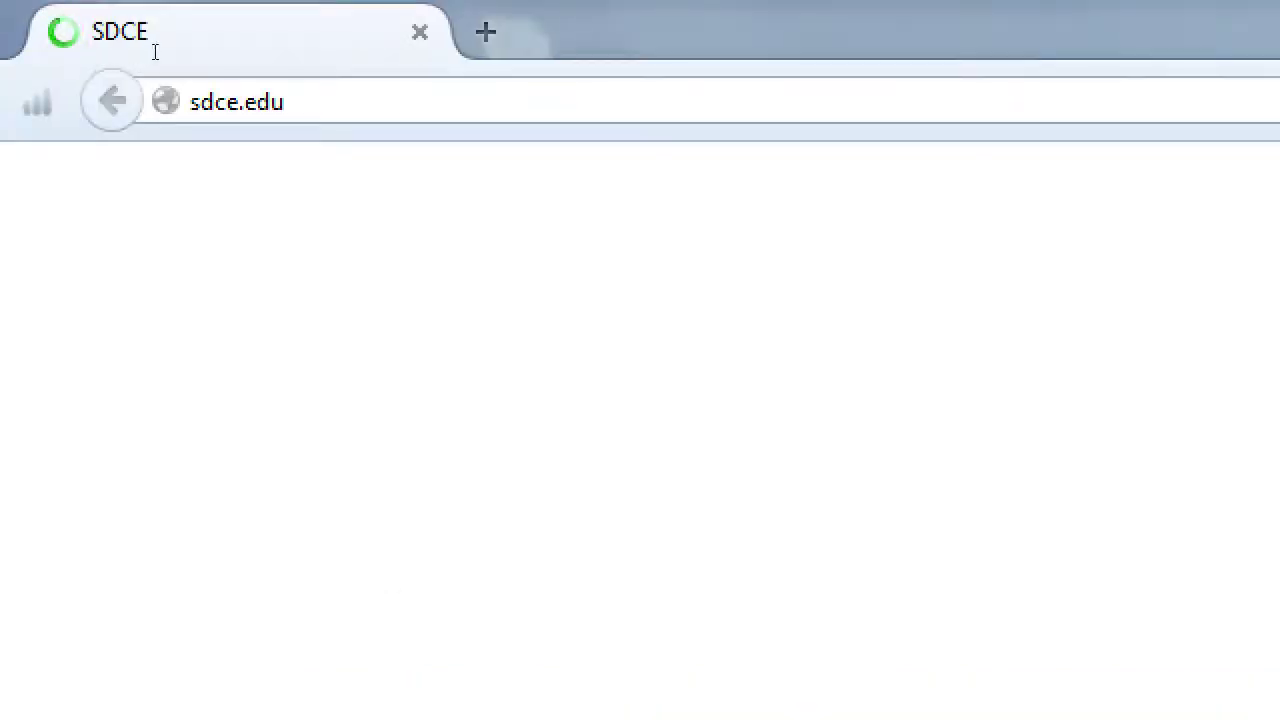
pyautogui.hotkey('ctrl', 'l')
pyautogui.write('cordova.apach')
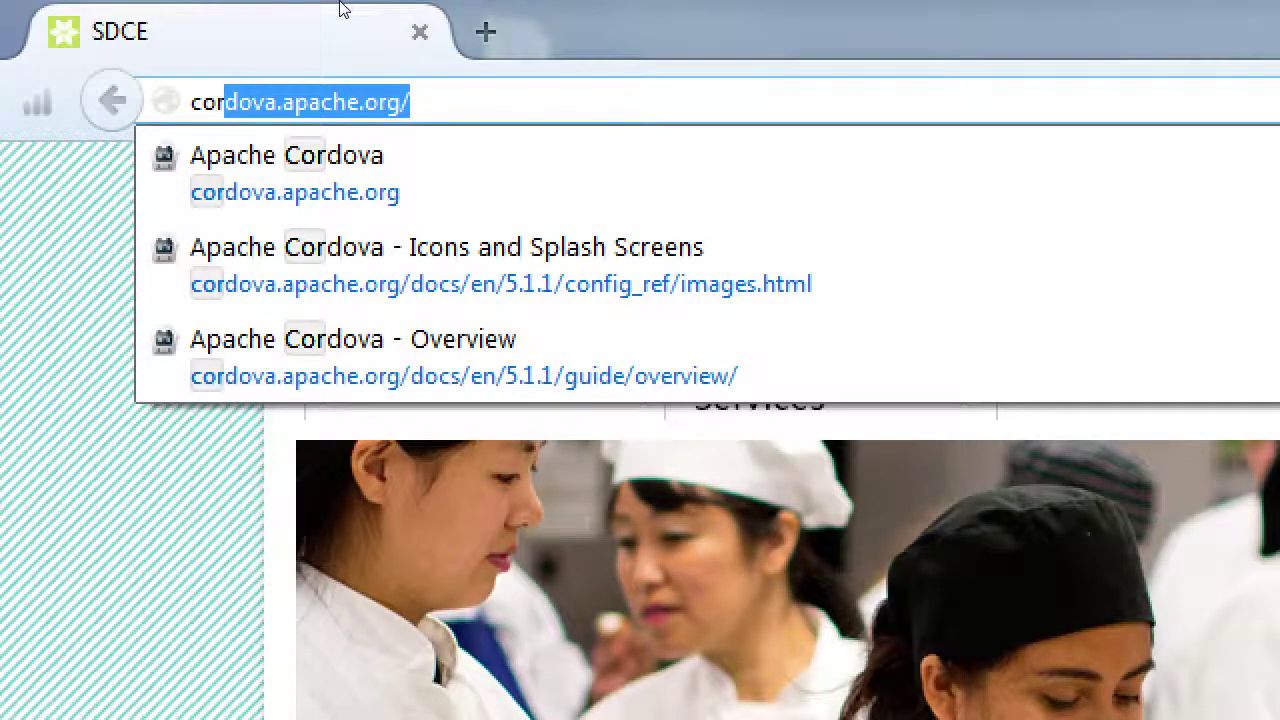
pyautogui.press('Return')
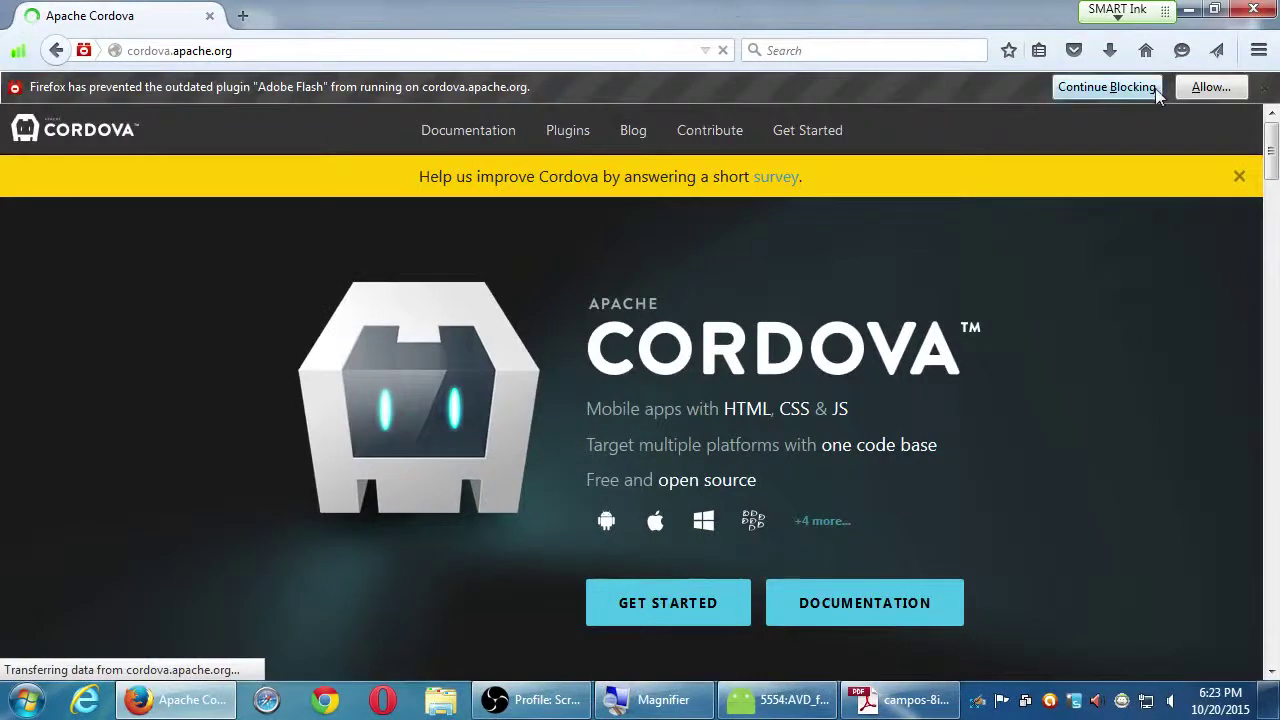
pyautogui.click(1125, 88)
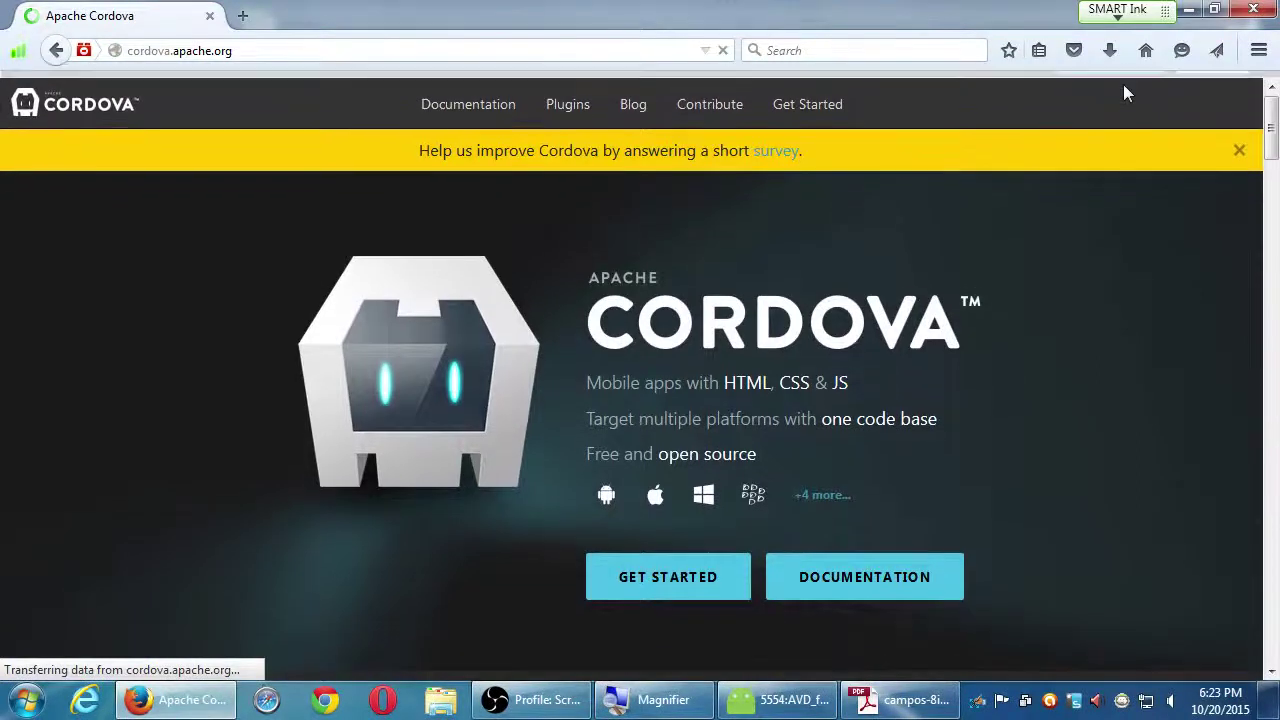
# Step: Open the Cordova site's Documentation section and check the guide part of the page address
pyautogui.click(483, 106)
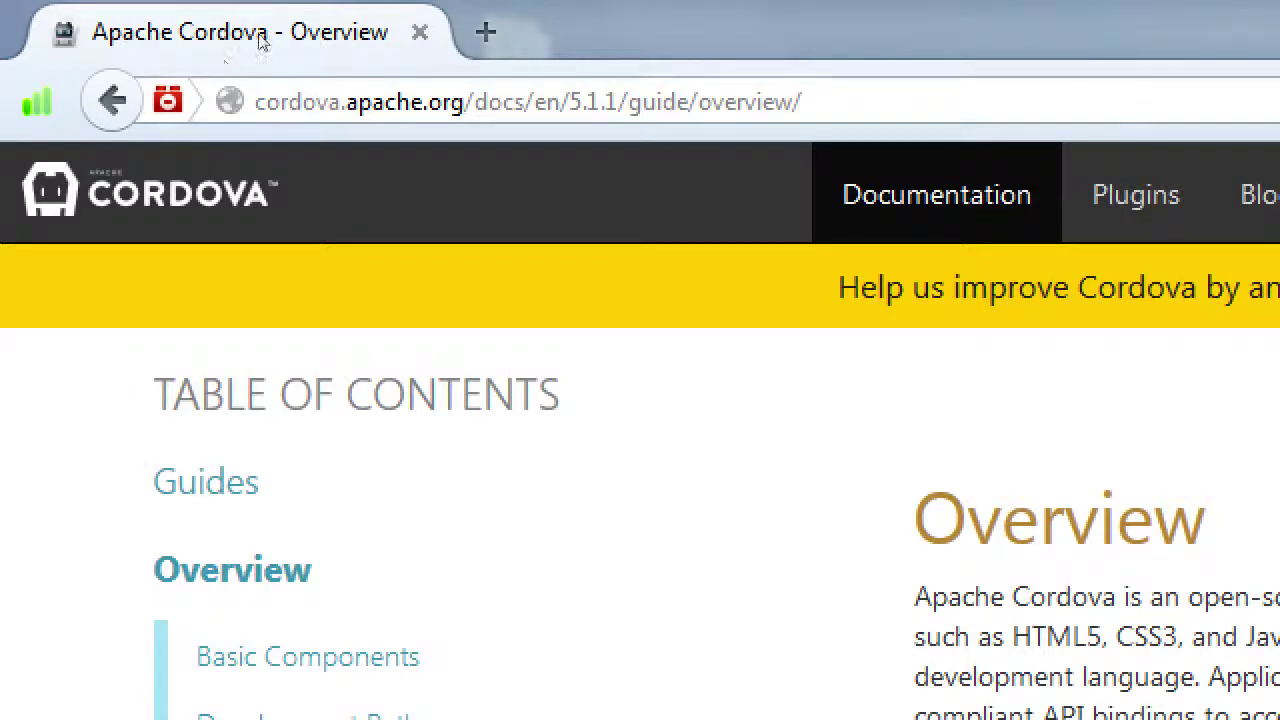
pyautogui.hotkey('ctrl', 'l')
pyautogui.press('End')
pyautogui.hotkey('ctrl', 'Left')
pyautogui.hotkey('ctrl', 'Left')
pyautogui.hotkey('ctrl', 'shift', 'Left')
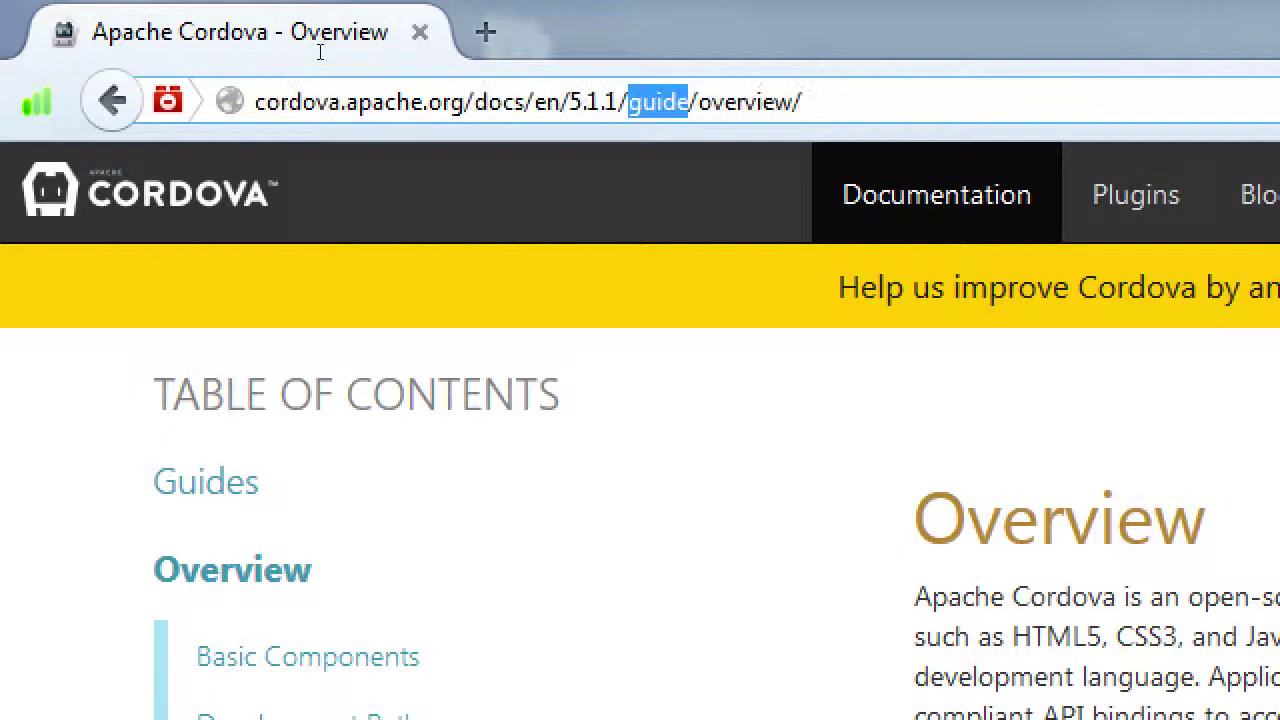
pyautogui.click(442, 269)
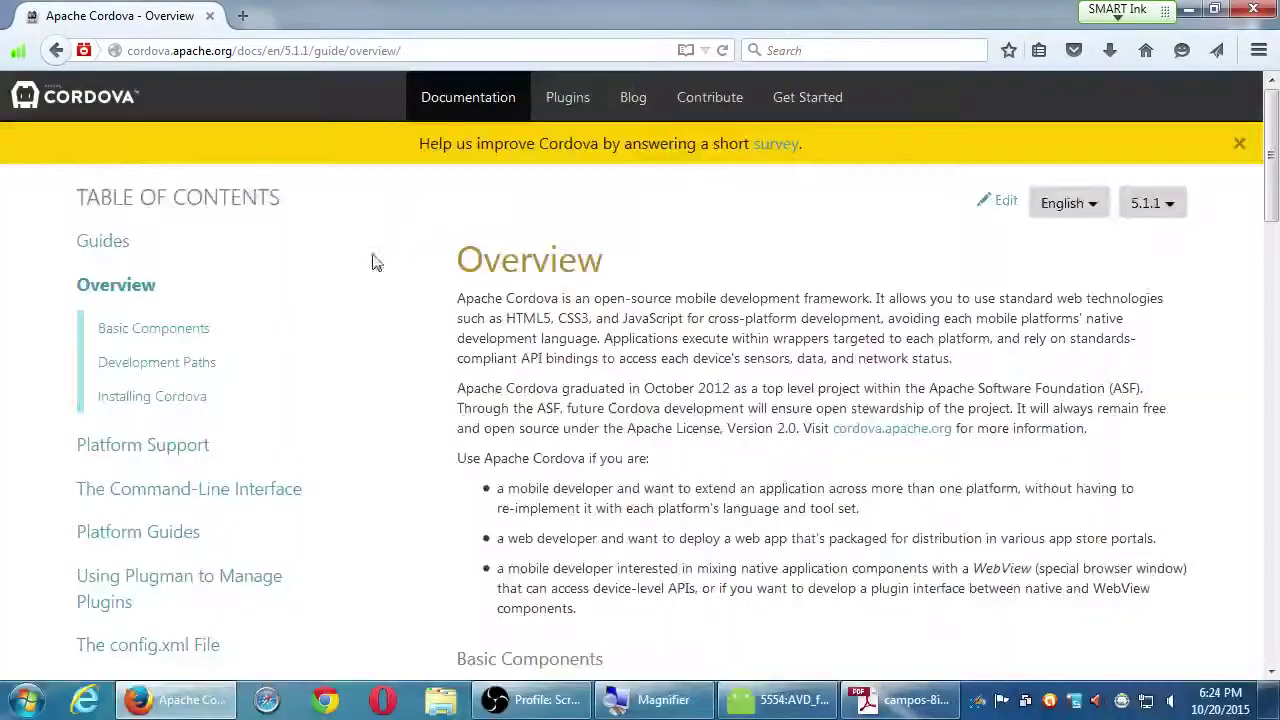
# Step: Find the Icons and Splash Screens guide in the documentation's table of contents and open it
pyautogui.scroll(-5, 731, 506)
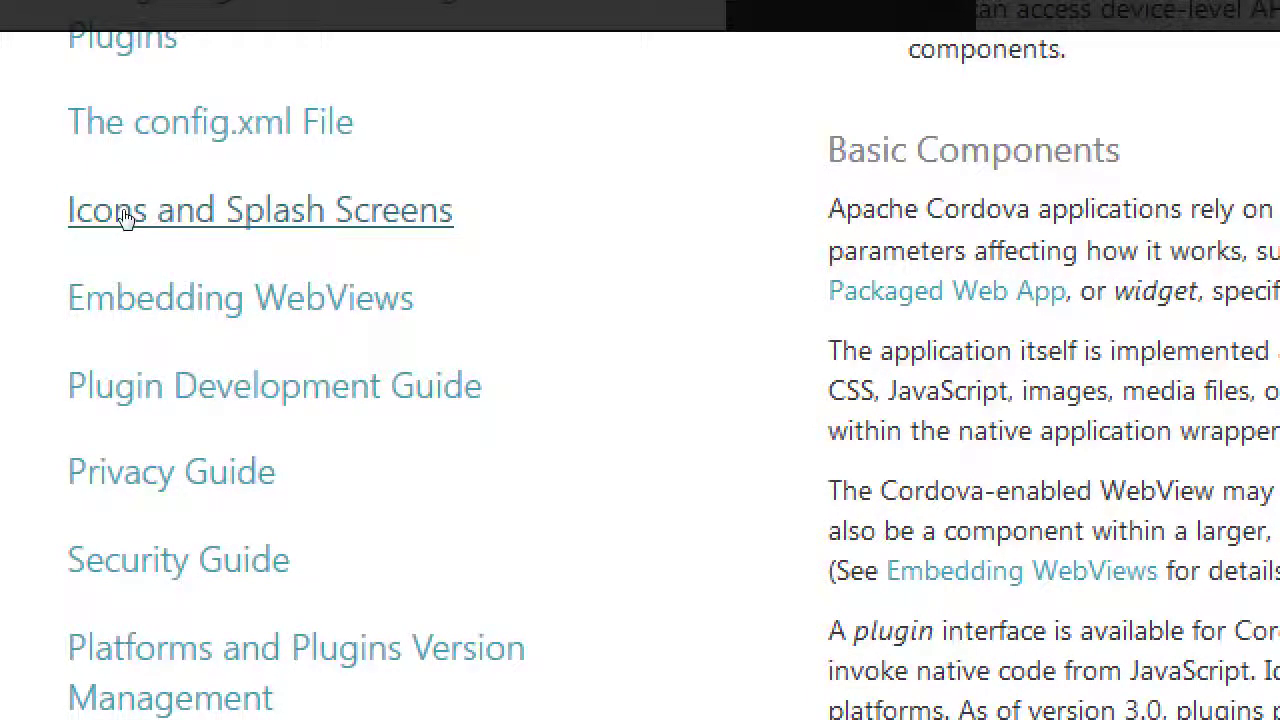
pyautogui.scroll(8, 125, 218)
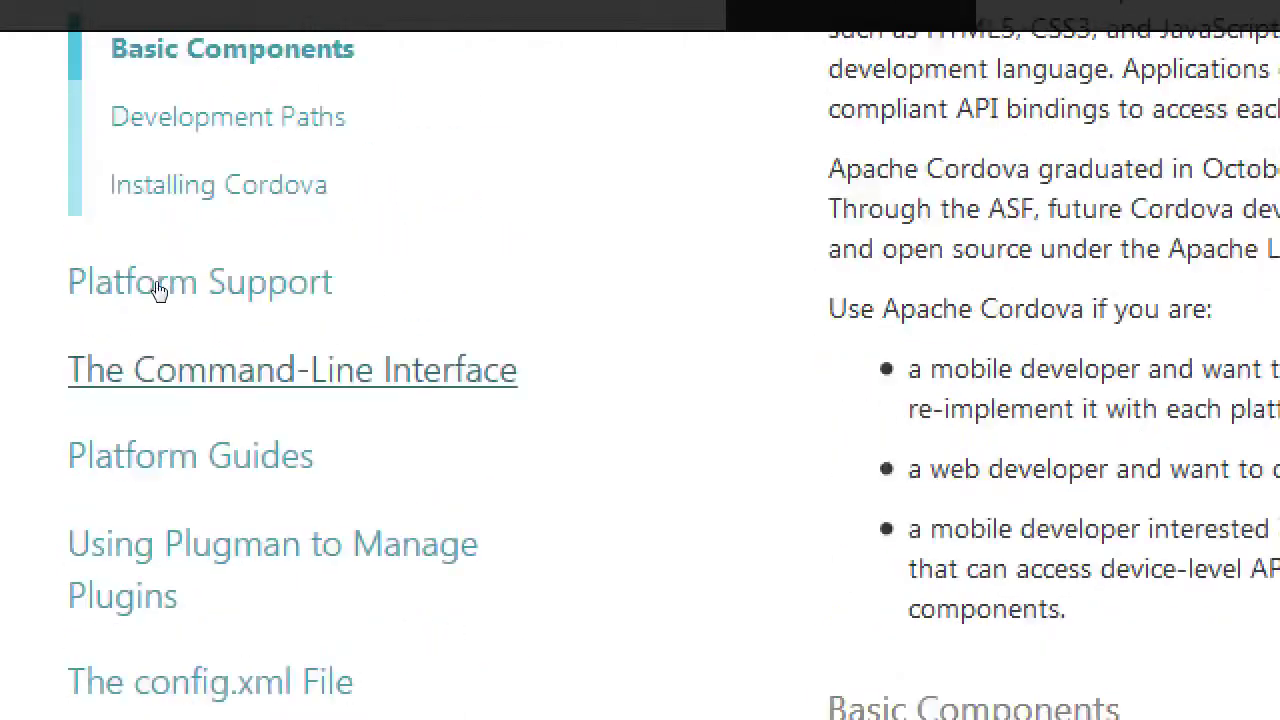
pyautogui.scroll(-7, 160, 280)
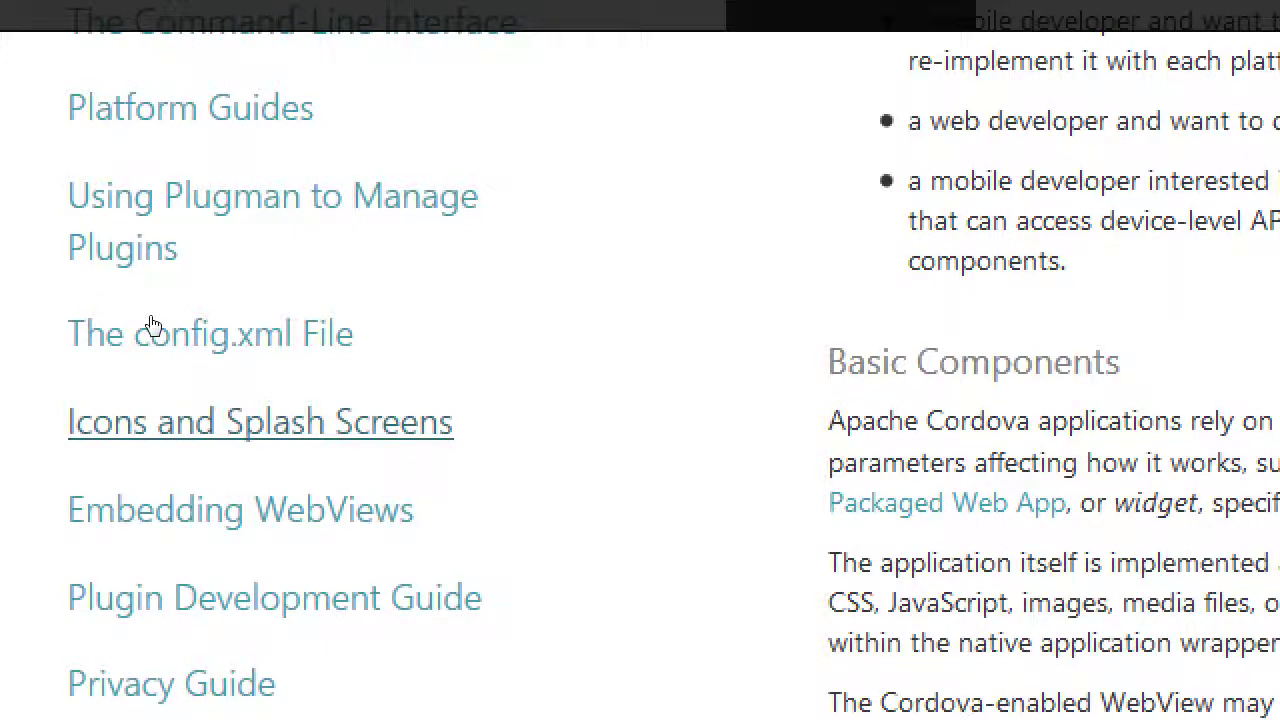
pyautogui.click(150, 325)
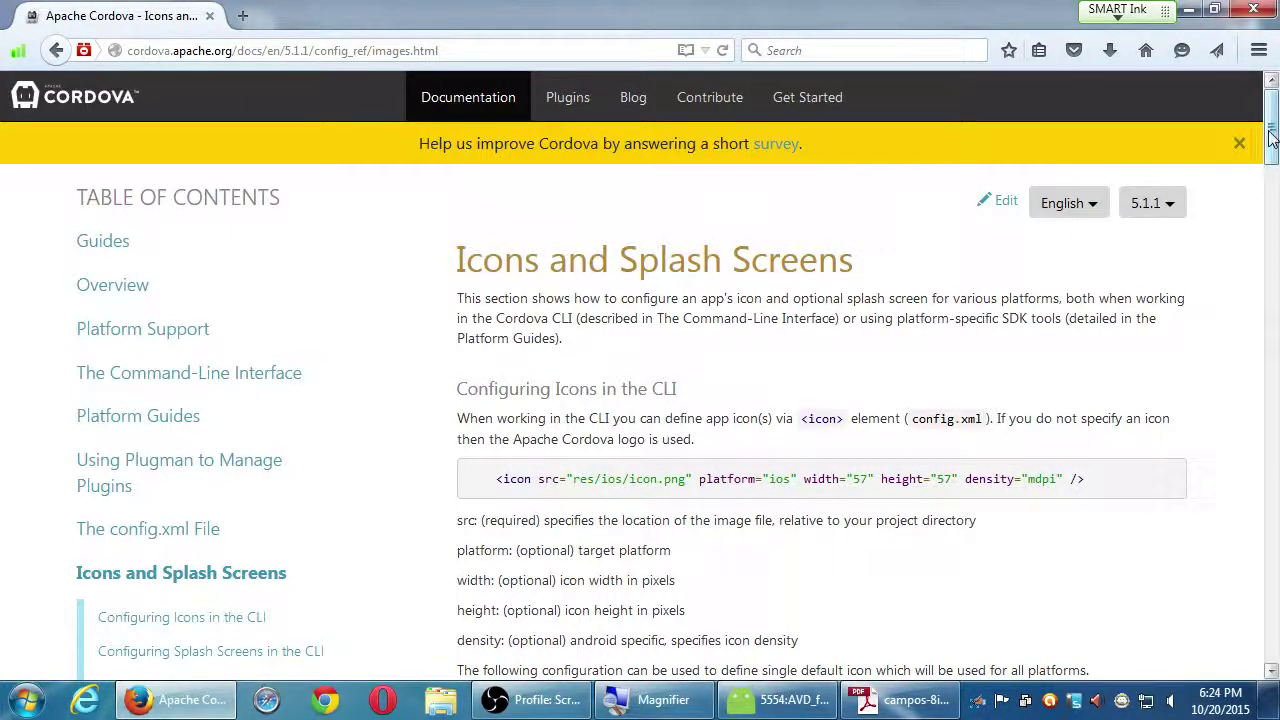
pyautogui.scroll(-2, 1272, 140)
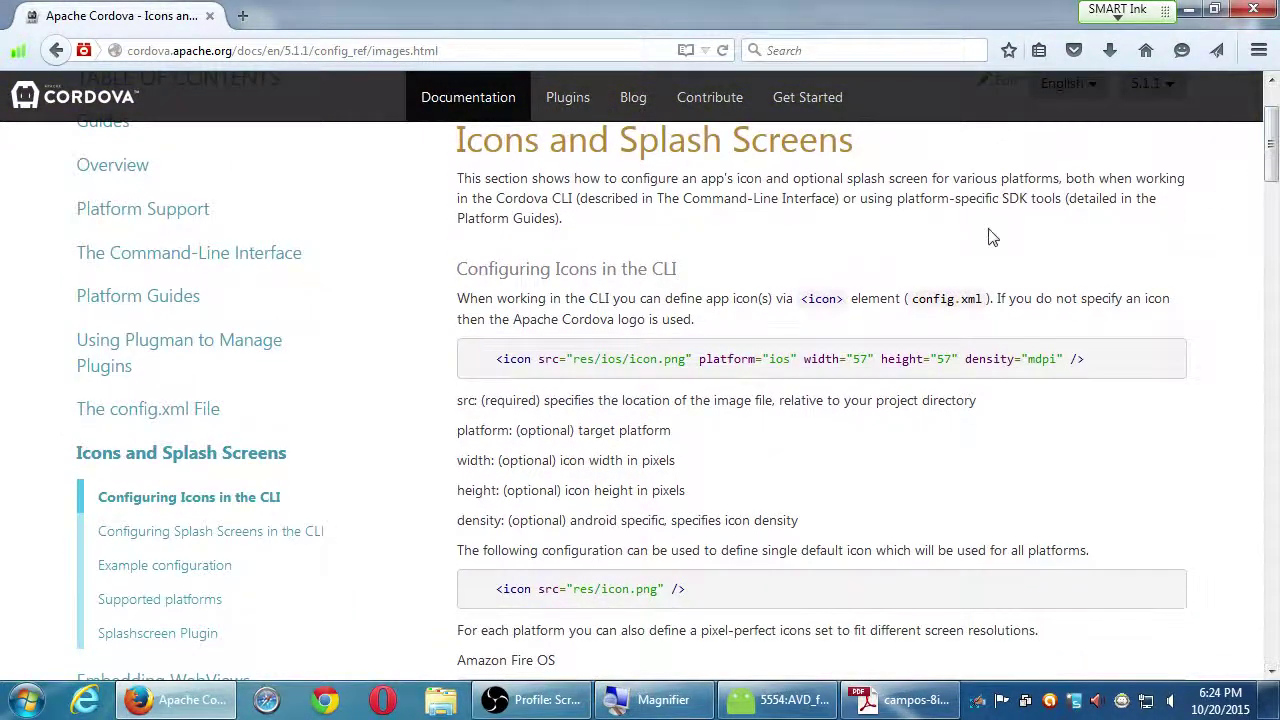
# Step: Switch to the PDF in Adobe Reader and review the Adding App Icons instructions
pyautogui.click(910, 697)
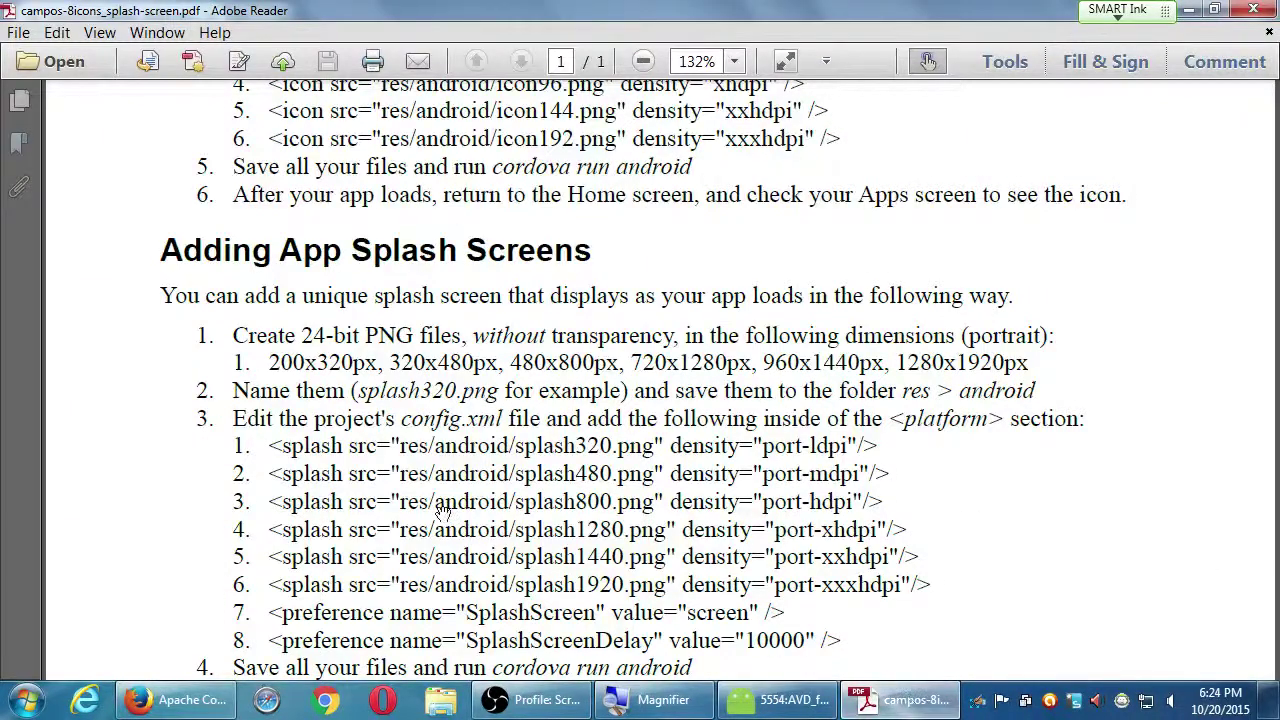
pyautogui.scroll(6, 561, 603)
pyautogui.scroll(1, 561, 603)
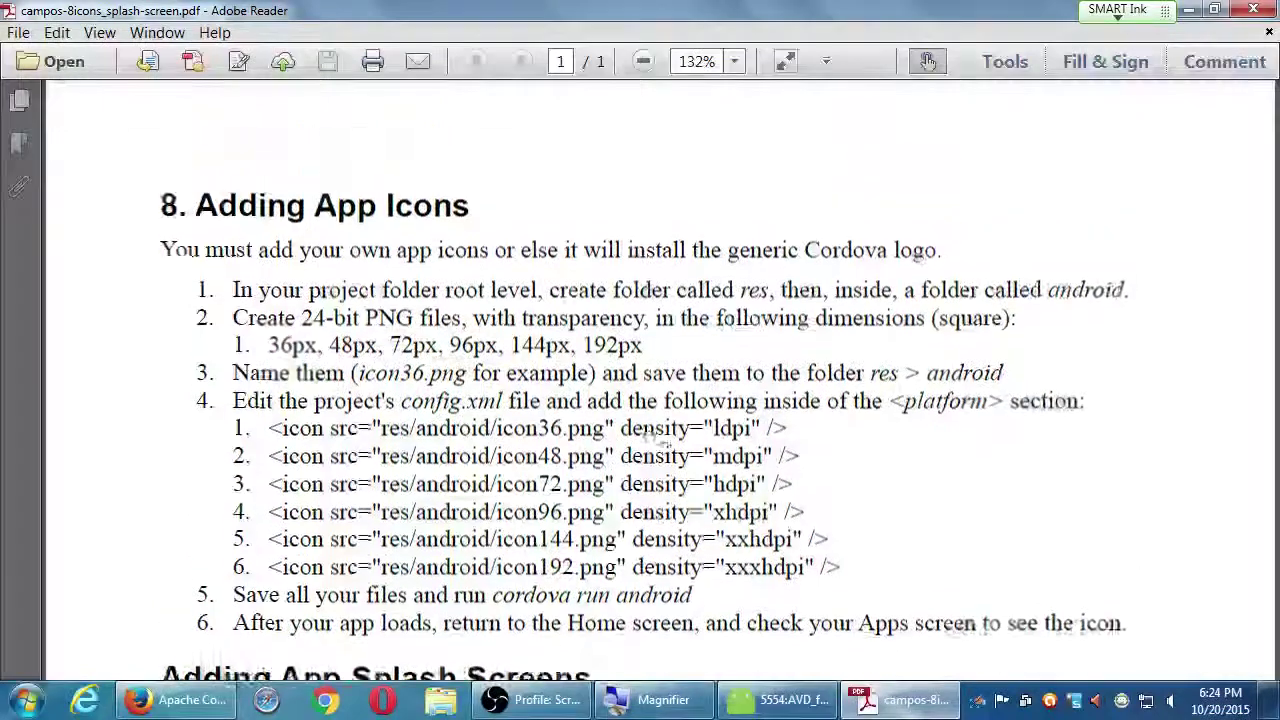
pyautogui.scroll(-2, 620, 420)
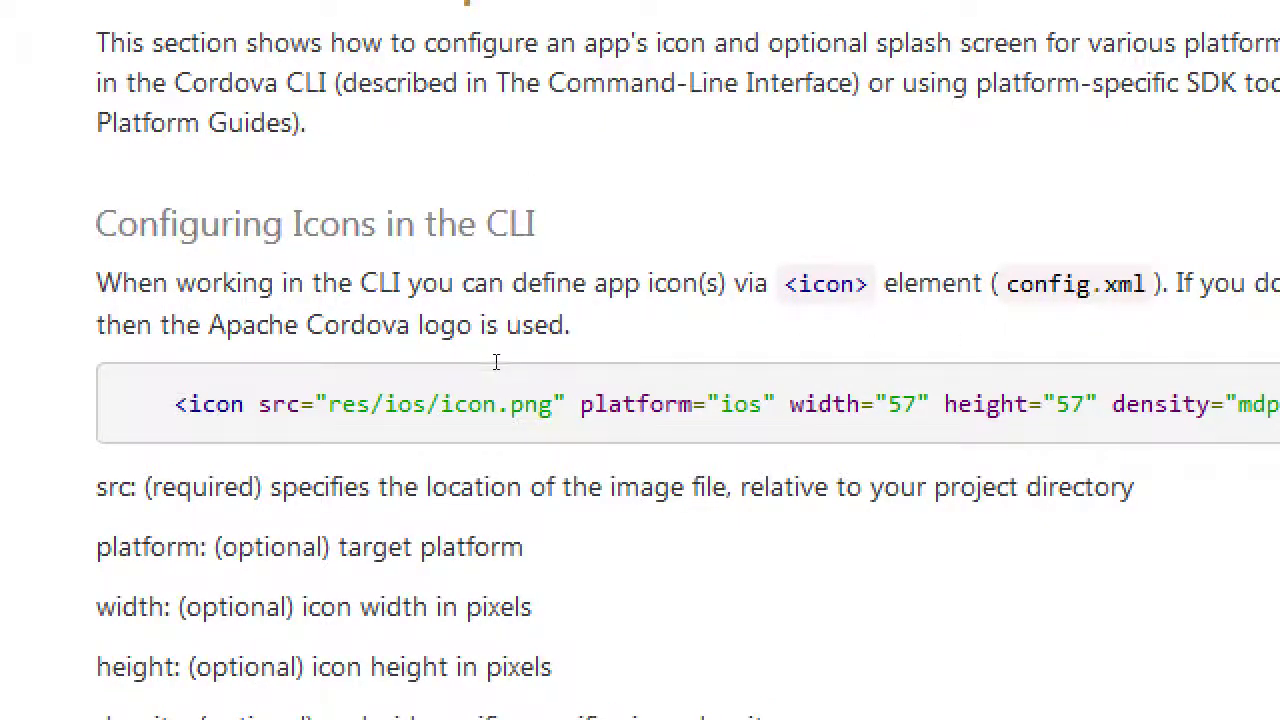
# Step: Examine the icon element syntax and the Amazon Fire OS and Android platform icon examples in the Cordova documentation in Firefox
pyautogui.moveTo(174, 404); pyautogui.dragTo(244, 404)
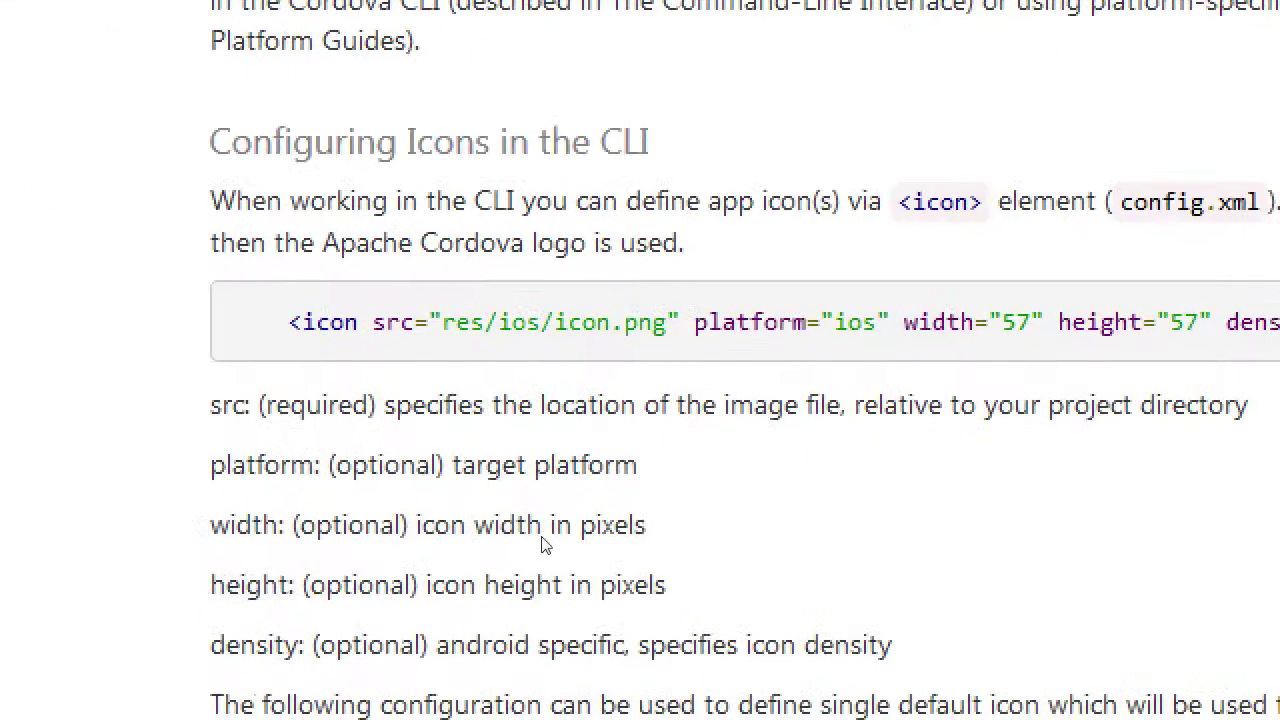
pyautogui.scroll(-1, 272, 566)
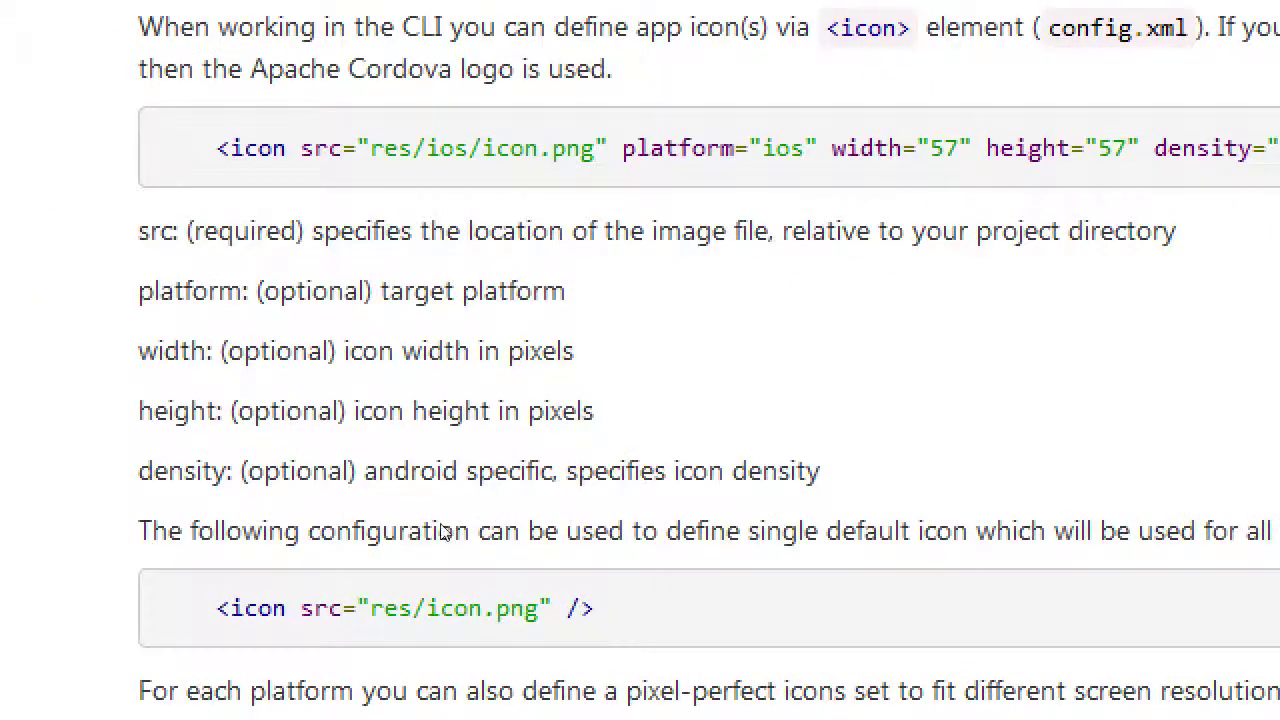
pyautogui.scroll(-2, 466, 603)
pyautogui.scroll(-2, 466, 598)
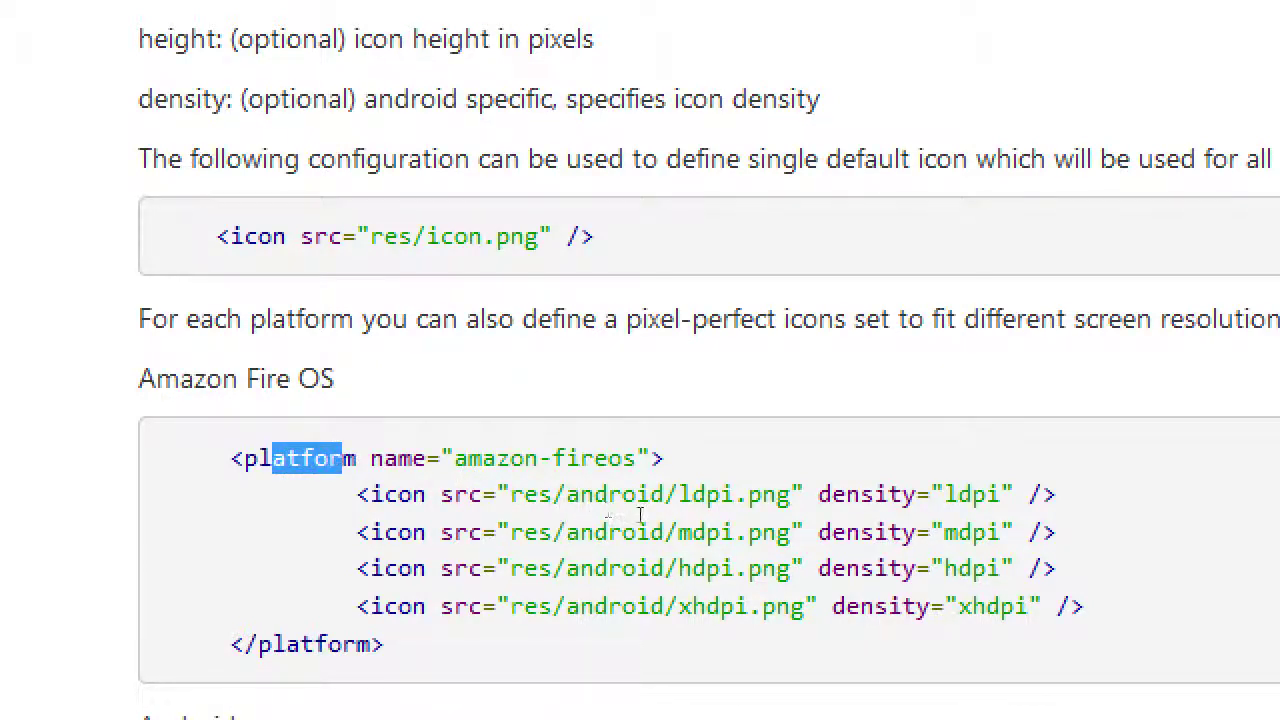
pyautogui.moveTo(622, 494); pyautogui.dragTo(730, 592)
pyautogui.click(733, 592)
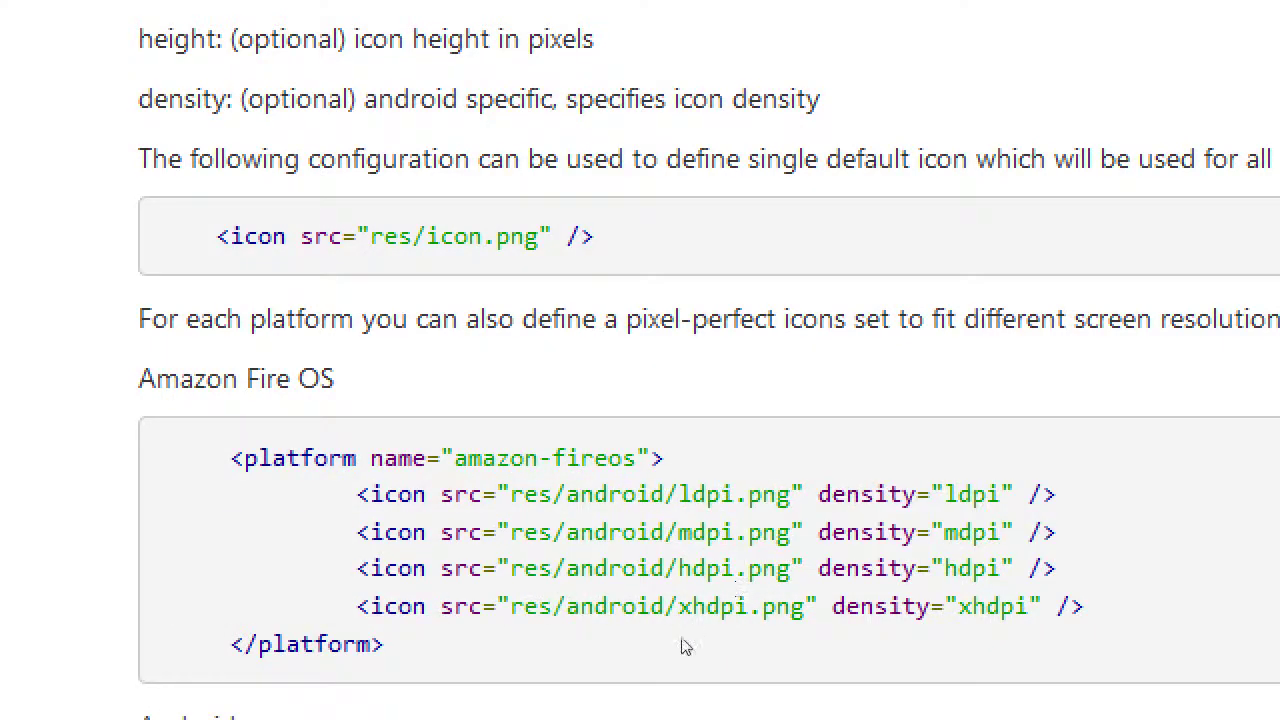
pyautogui.scroll(-3, 620, 638)
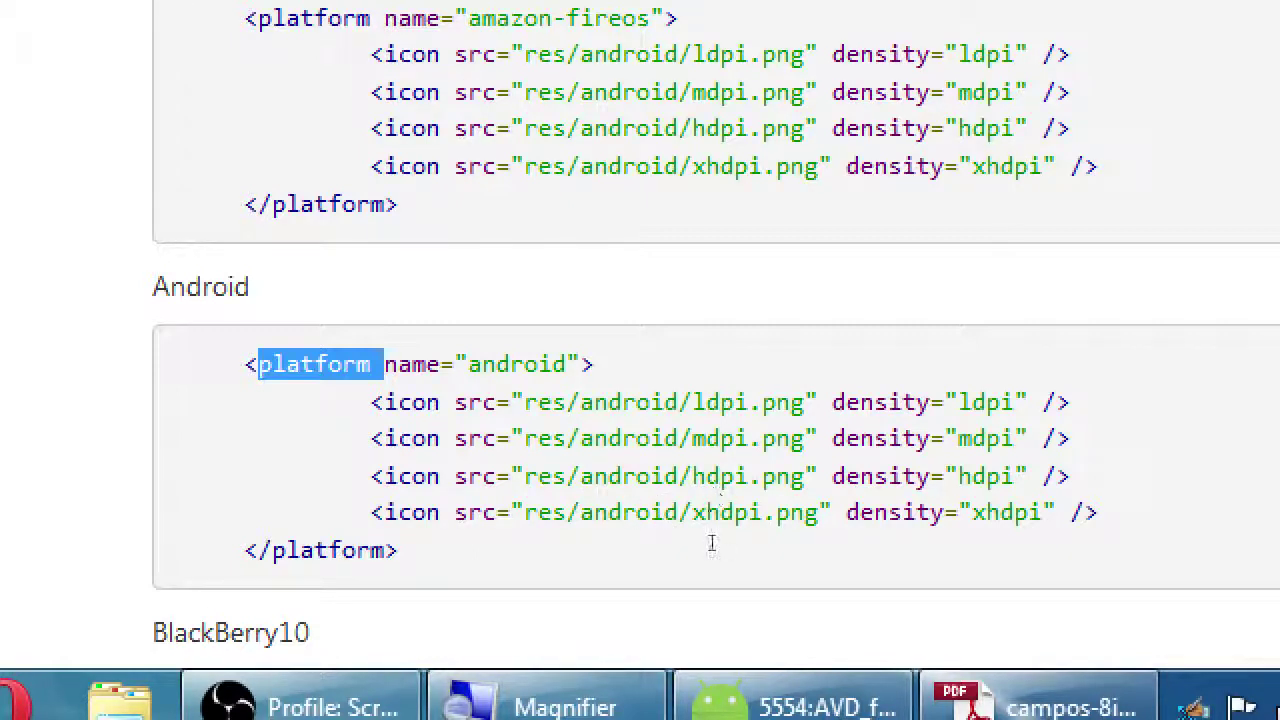
pyautogui.moveTo(711, 543); pyautogui.dragTo(826, 551)
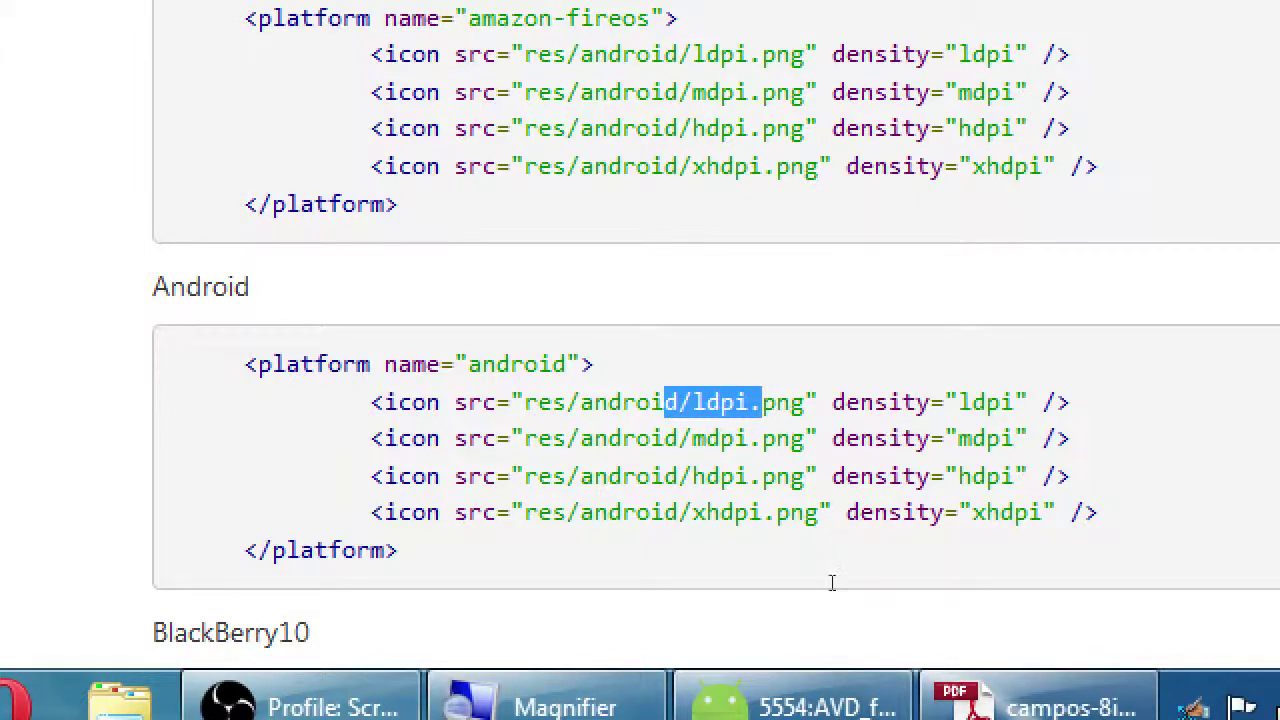
# Step: Examine the Firefox OS and iOS platform icon examples and their pixel dimensions in the Cordova documentation
pyautogui.scroll(-8, 831, 583)
pyautogui.scroll(3, 697, 572)
pyautogui.scroll(1, 697, 572)
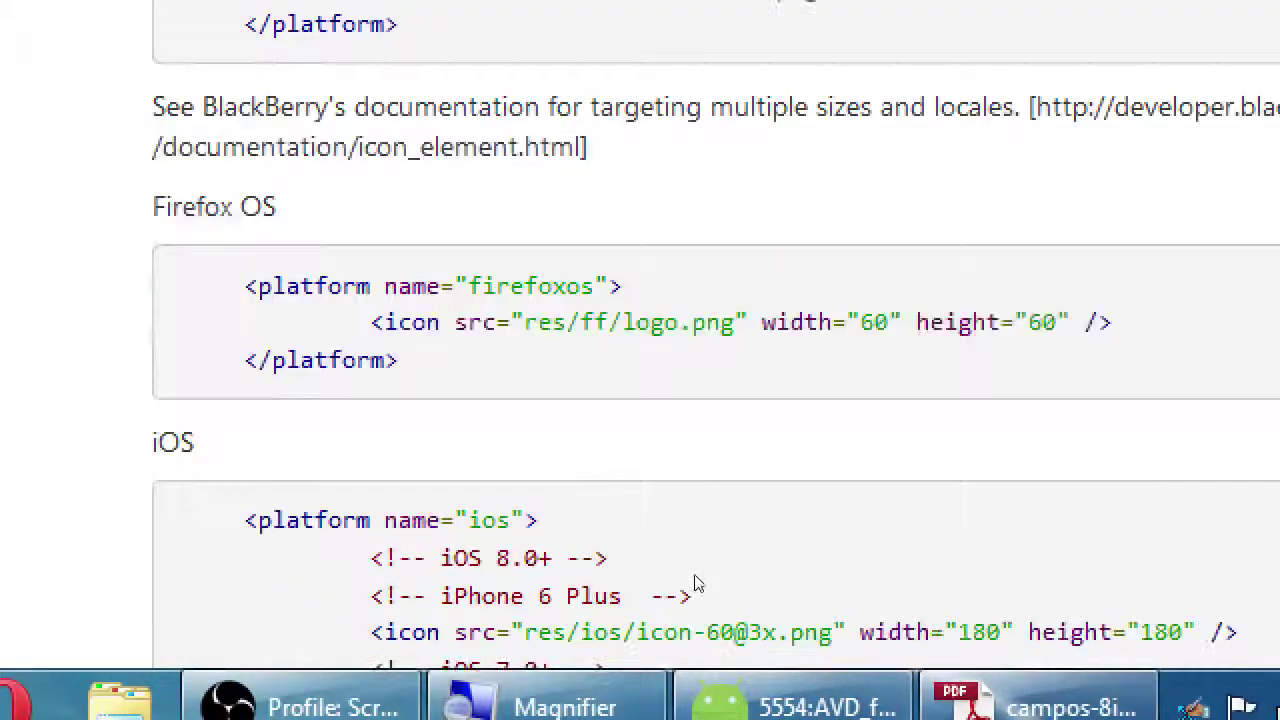
pyautogui.scroll(2, 697, 585)
pyautogui.scroll(-10, 697, 578)
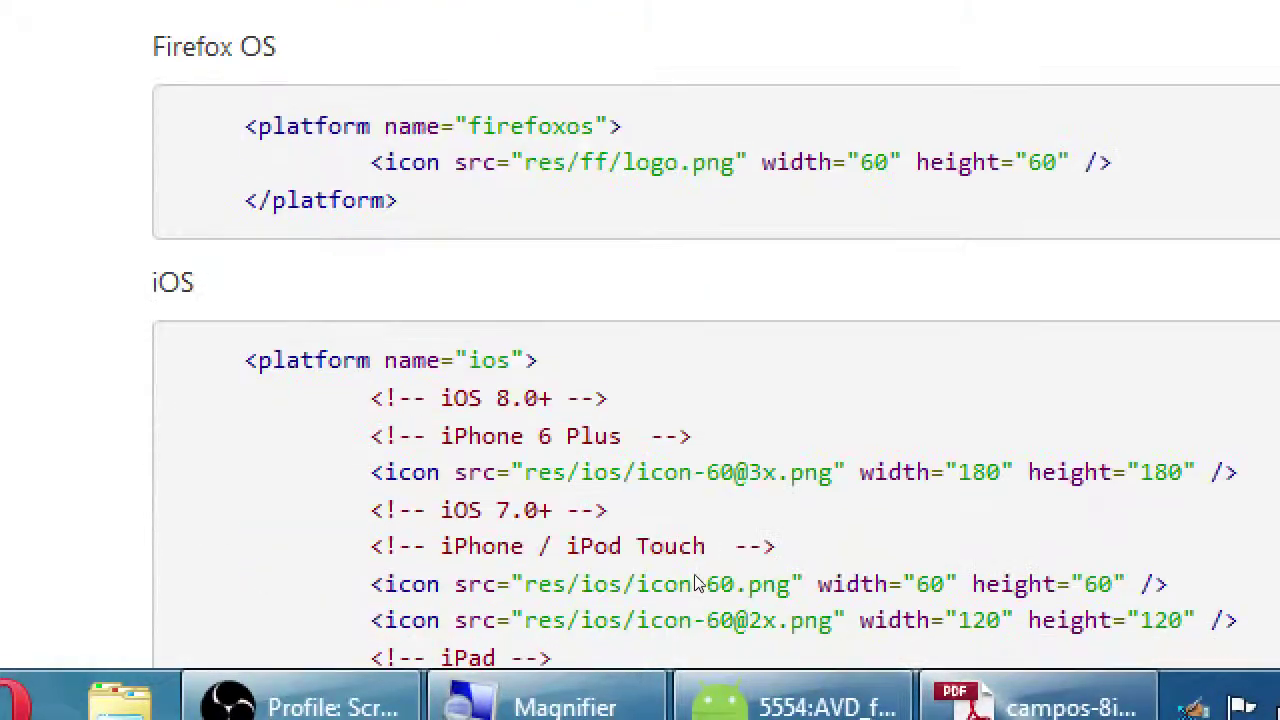
pyautogui.scroll(7, 697, 575)
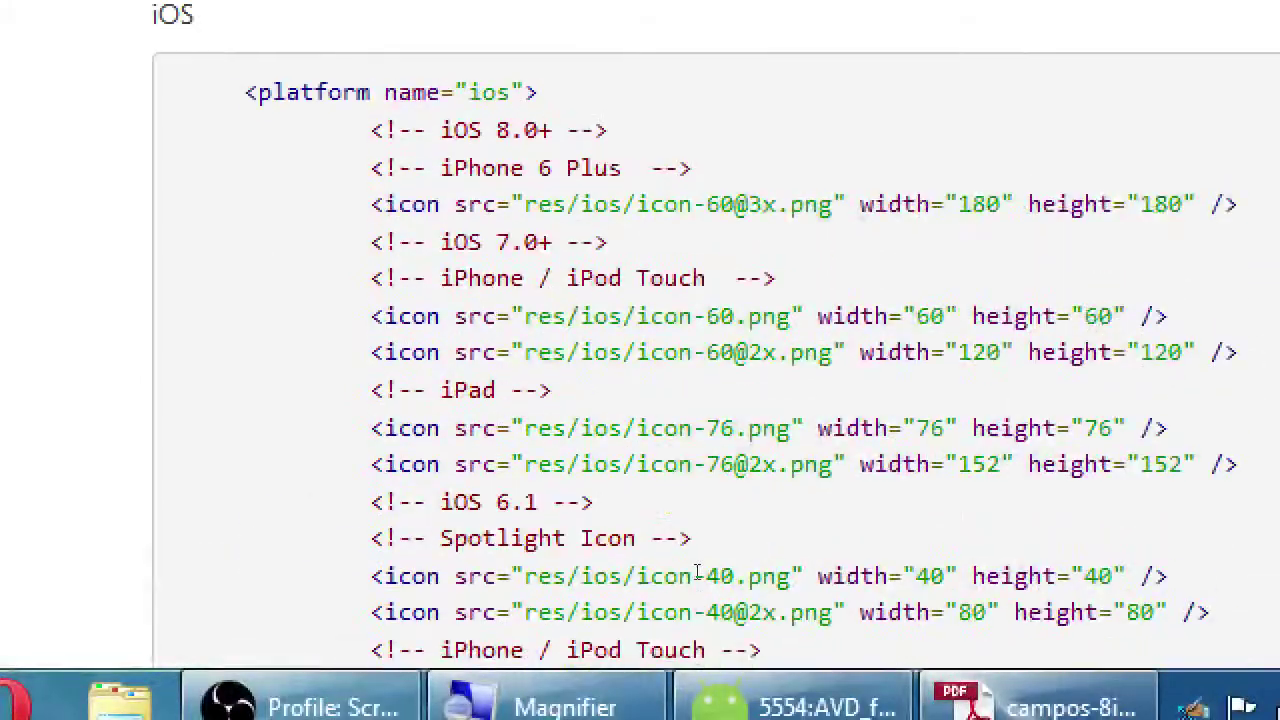
pyautogui.scroll(-2, 697, 580)
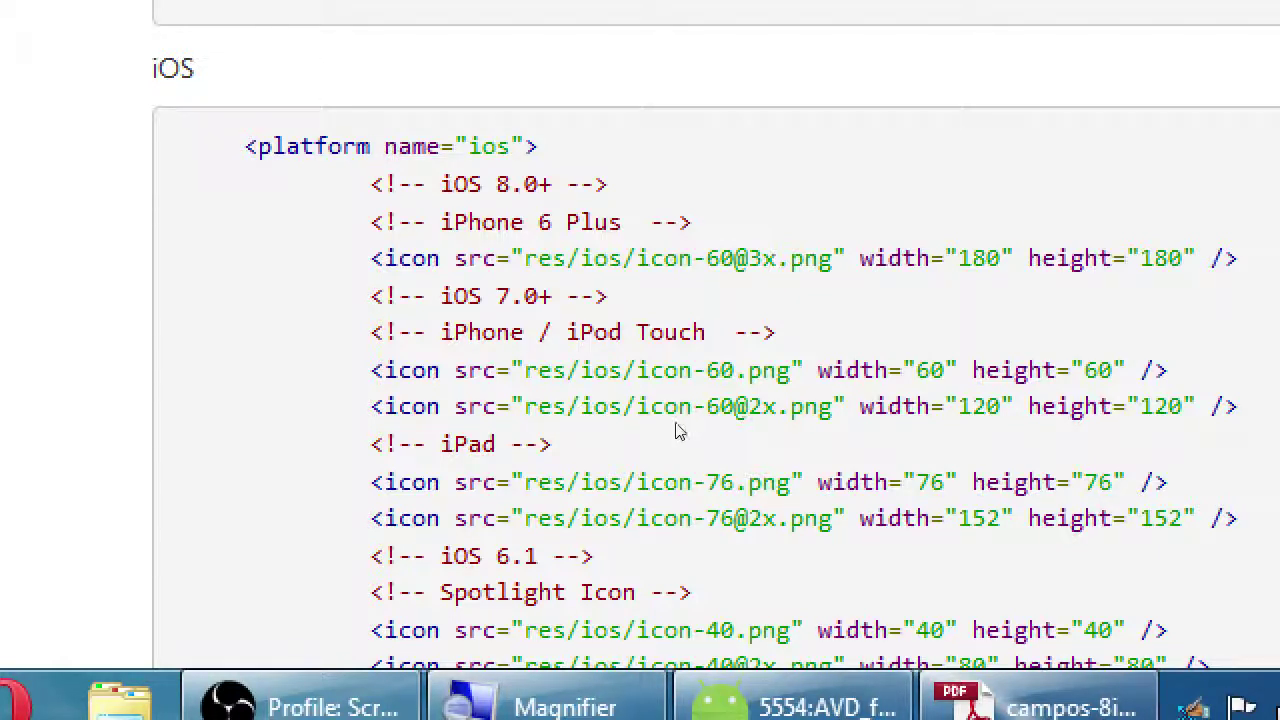
pyautogui.moveTo(486, 389); pyautogui.dragTo(461, 383)
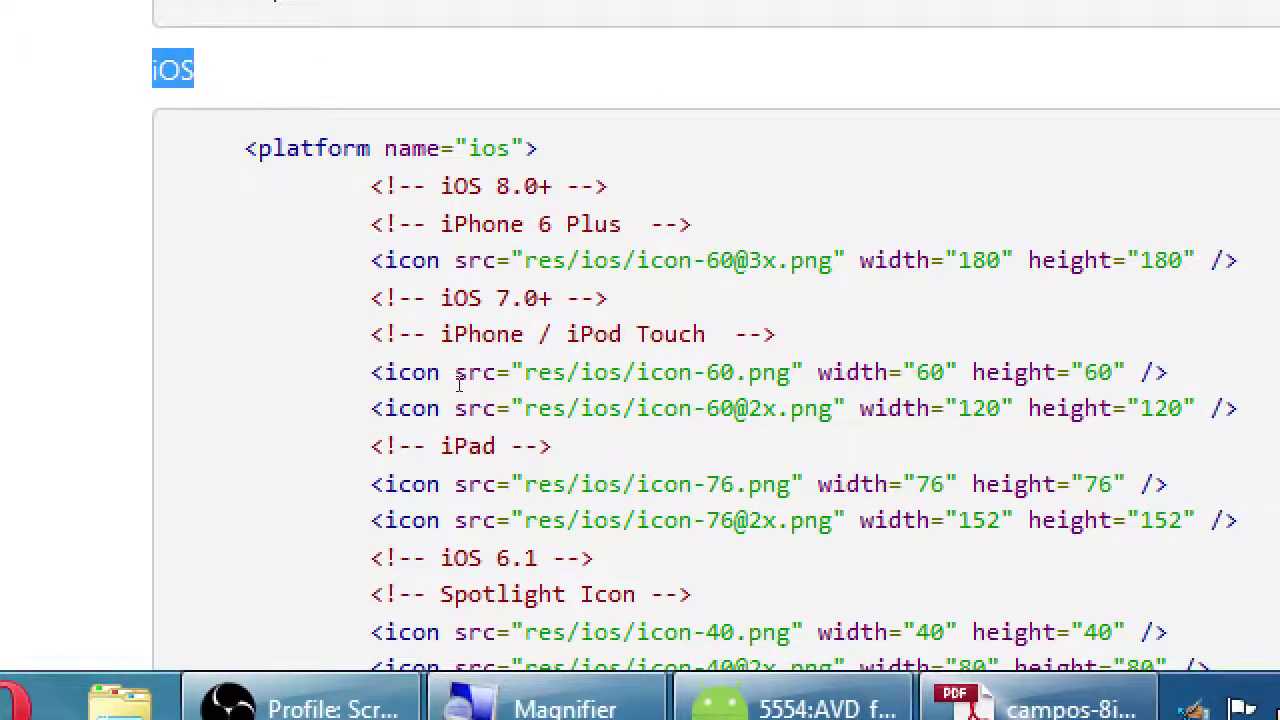
pyautogui.click(474, 482)
# Step: Read through the rest of the guide, covering splash screen configuration, supported platforms and the Splashscreen Plugin
pyautogui.press('super+minus')
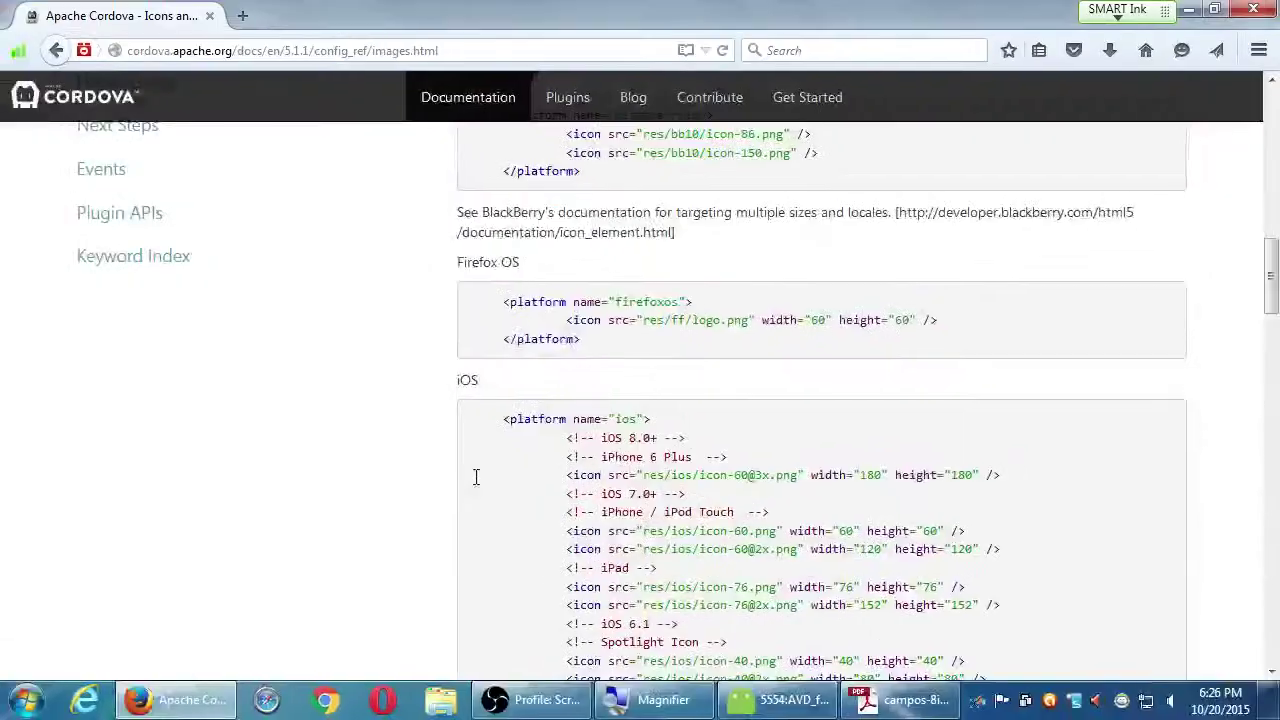
pyautogui.scroll(-6, 500, 280)
pyautogui.scroll(-5, 414, 371)
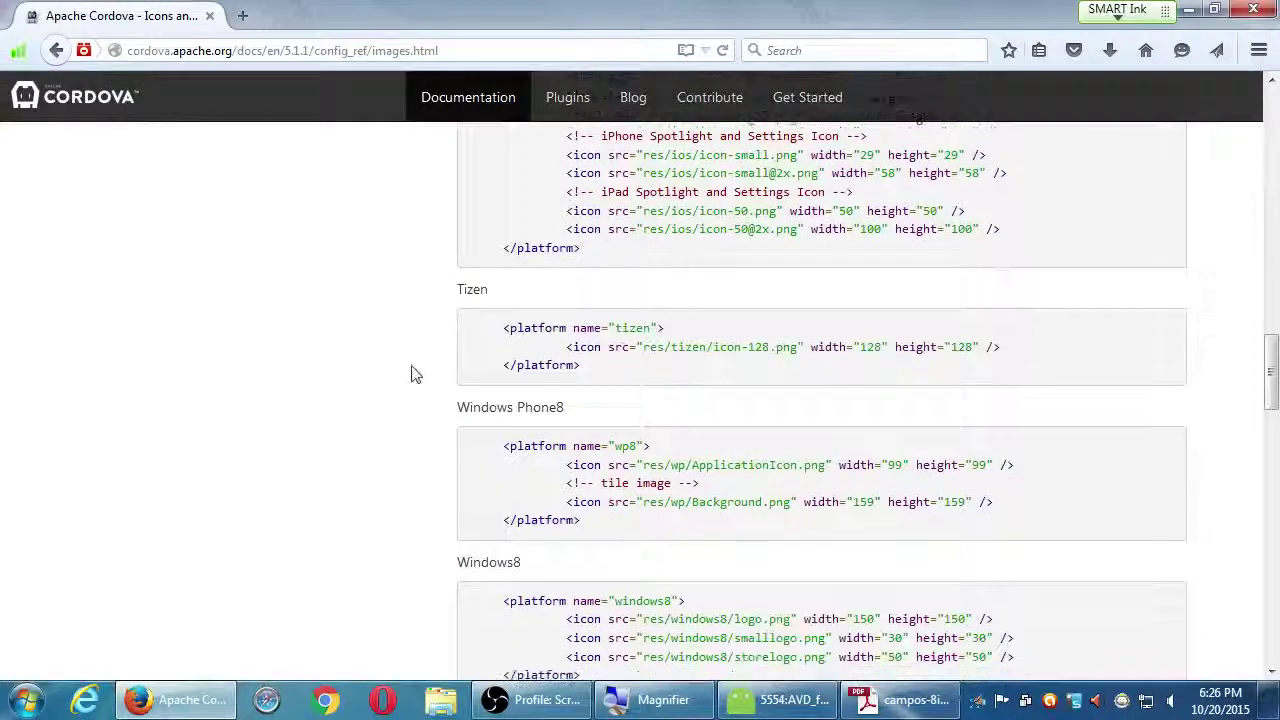
pyautogui.scroll(-5, 423, 374)
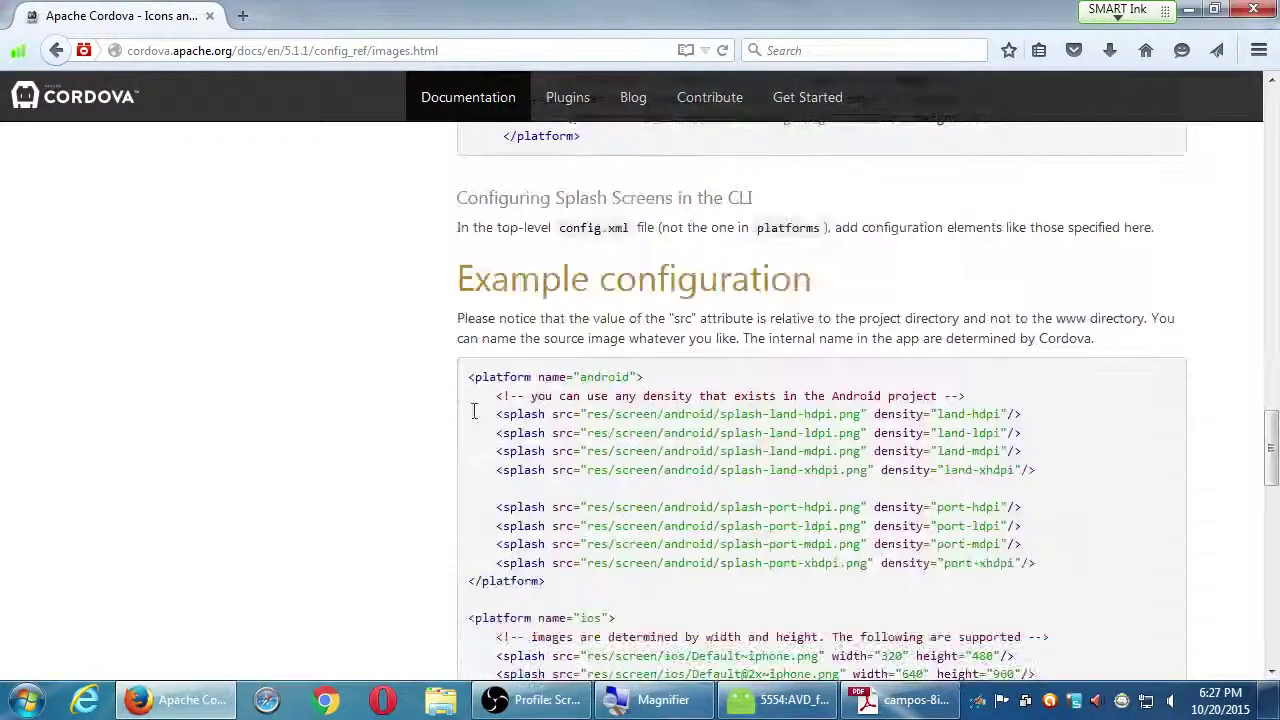
pyautogui.scroll(-3, 330, 344)
pyautogui.scroll(-3, 568, 381)
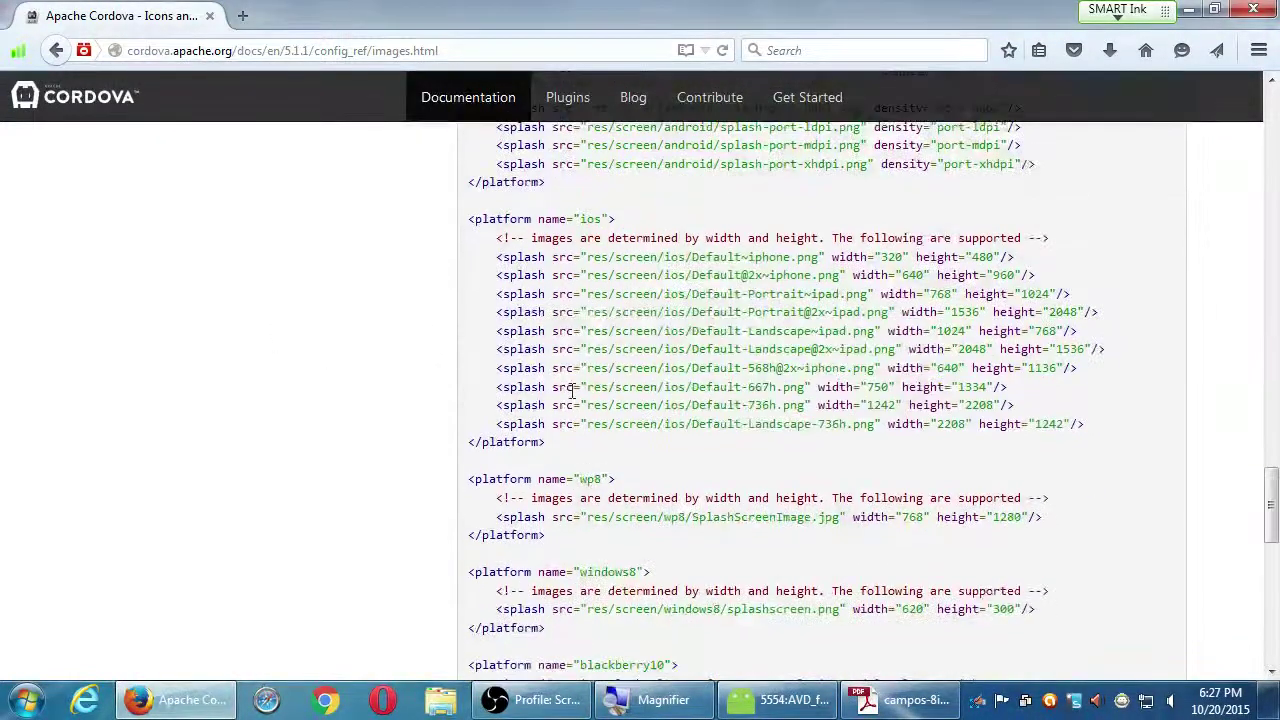
pyautogui.scroll(-5, 566, 385)
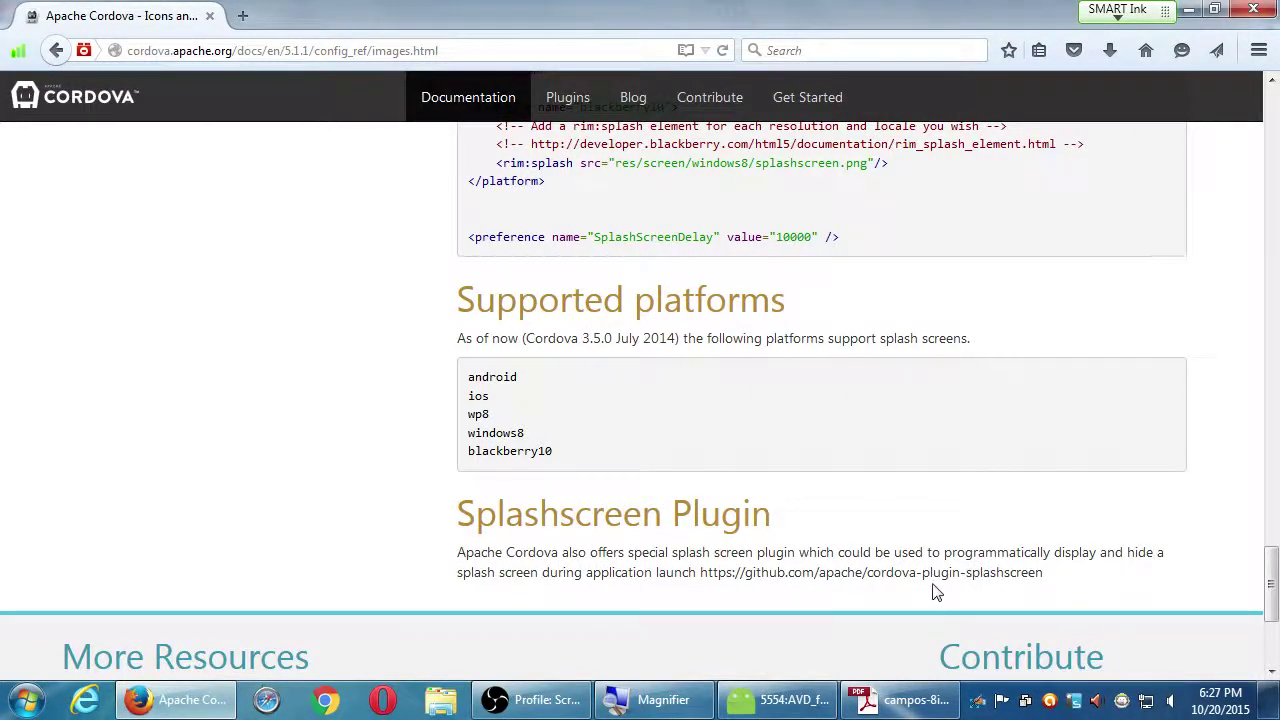
pyautogui.scroll(3, 935, 592)
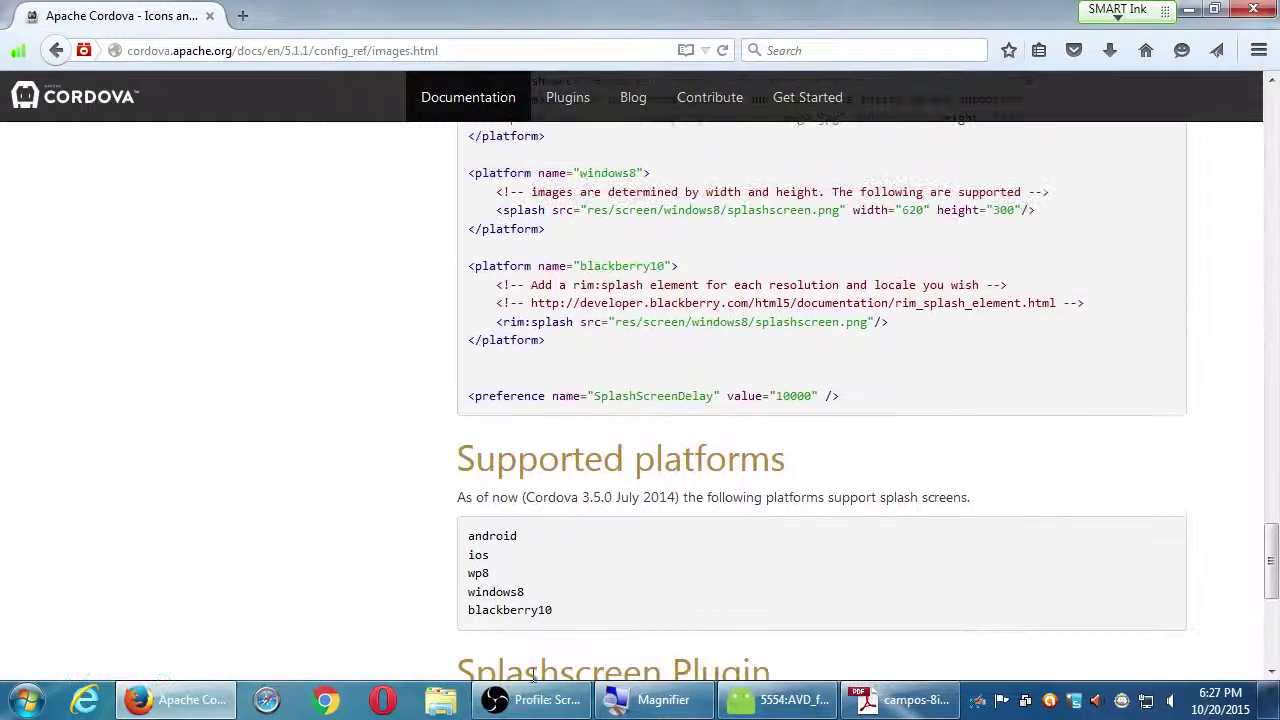
# Step: Switch to the PDF in Adobe Reader, fit its window to half the screen and minimize Firefox
pyautogui.click(870, 700)
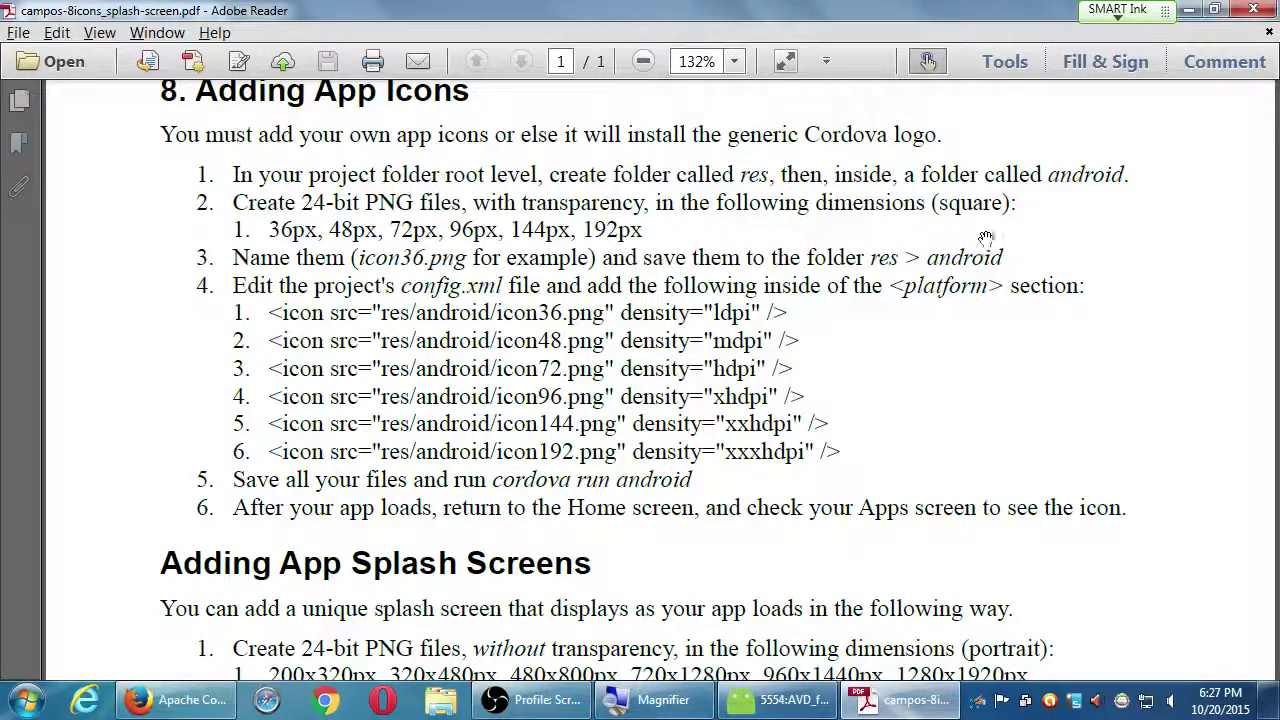
pyautogui.moveTo(944, 14); pyautogui.dragTo(4, 8)
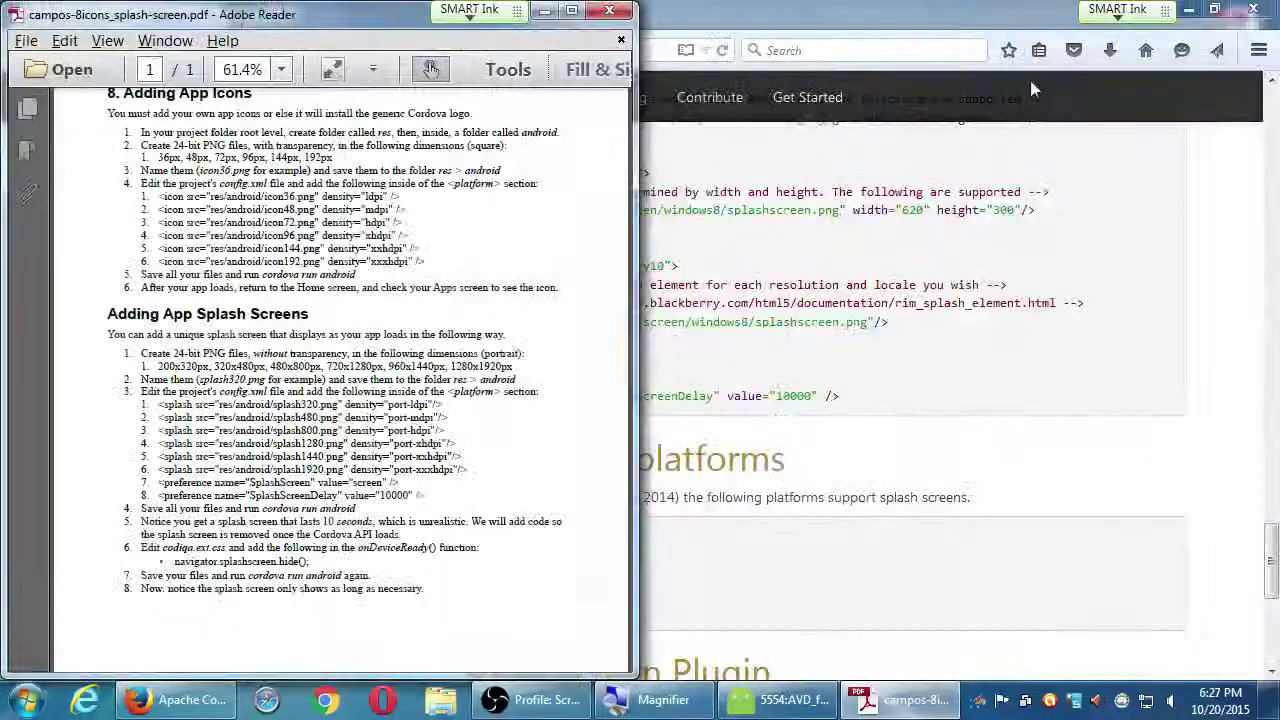
pyautogui.click(1188, 9)
# Step: Open the mysdce 2015-10-20 project folder from the desktop and move its window beside the PDF instructions
pyautogui.click(1012, 258)
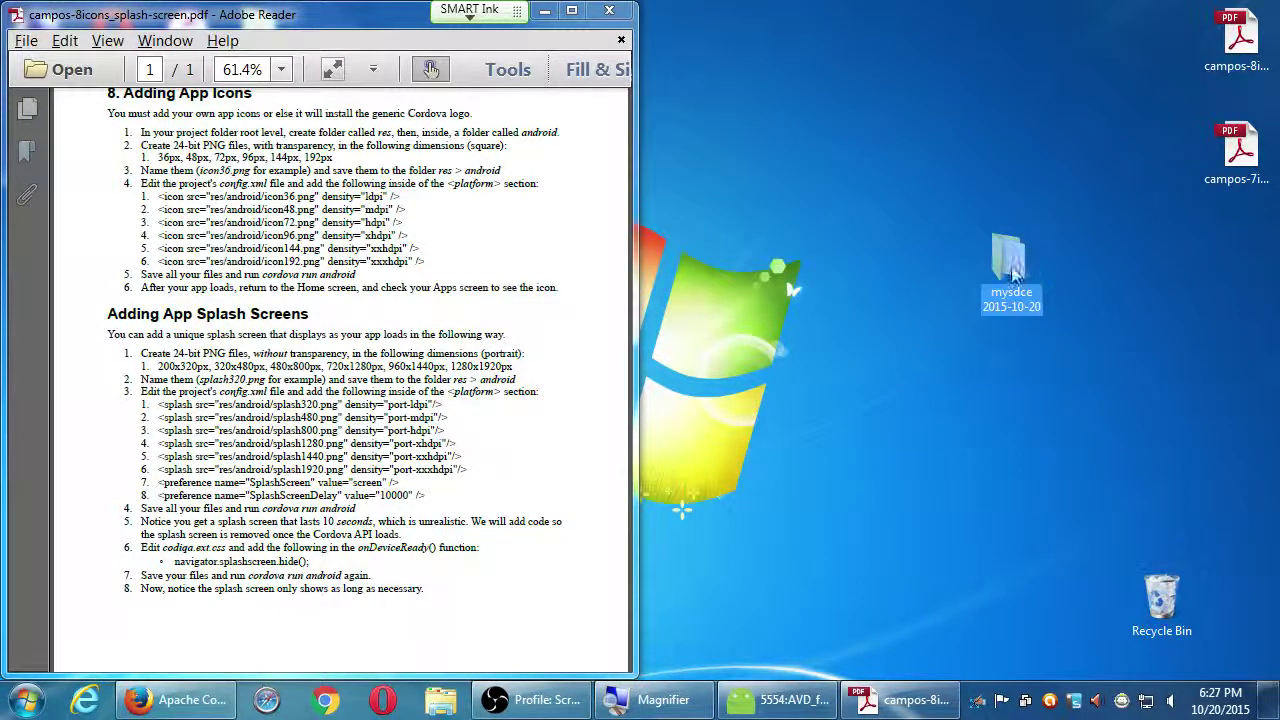
pyautogui.doubleClick(1044, 288)
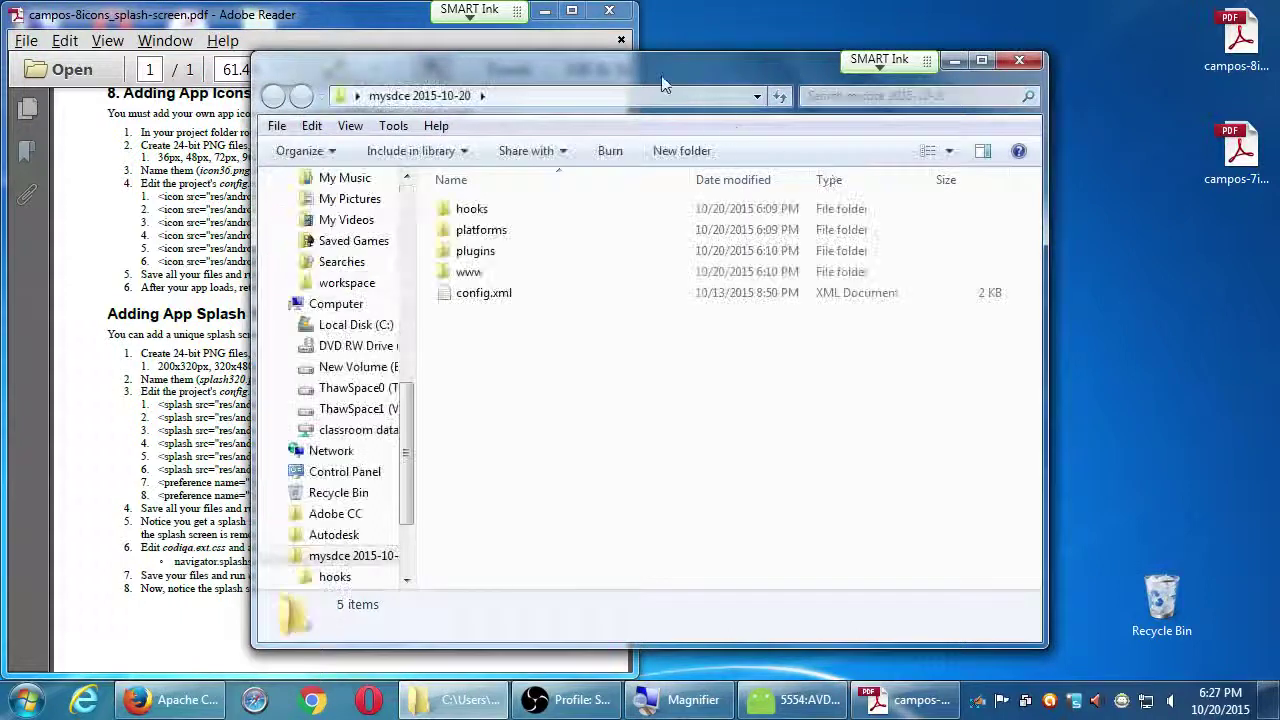
pyautogui.moveTo(658, 72); pyautogui.dragTo(912, 74)
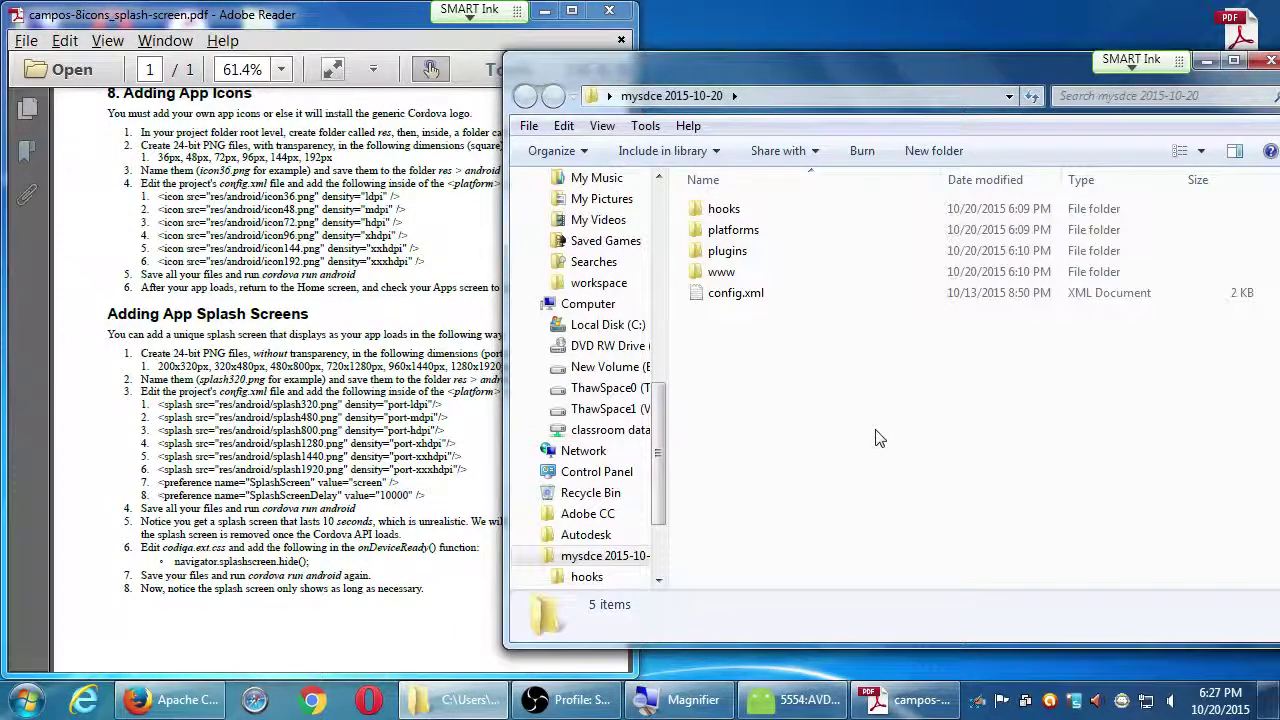
# Step: Create a folder named res at the root level of the mysdce 2015-10-20 project
pyautogui.rightClick(797, 398)
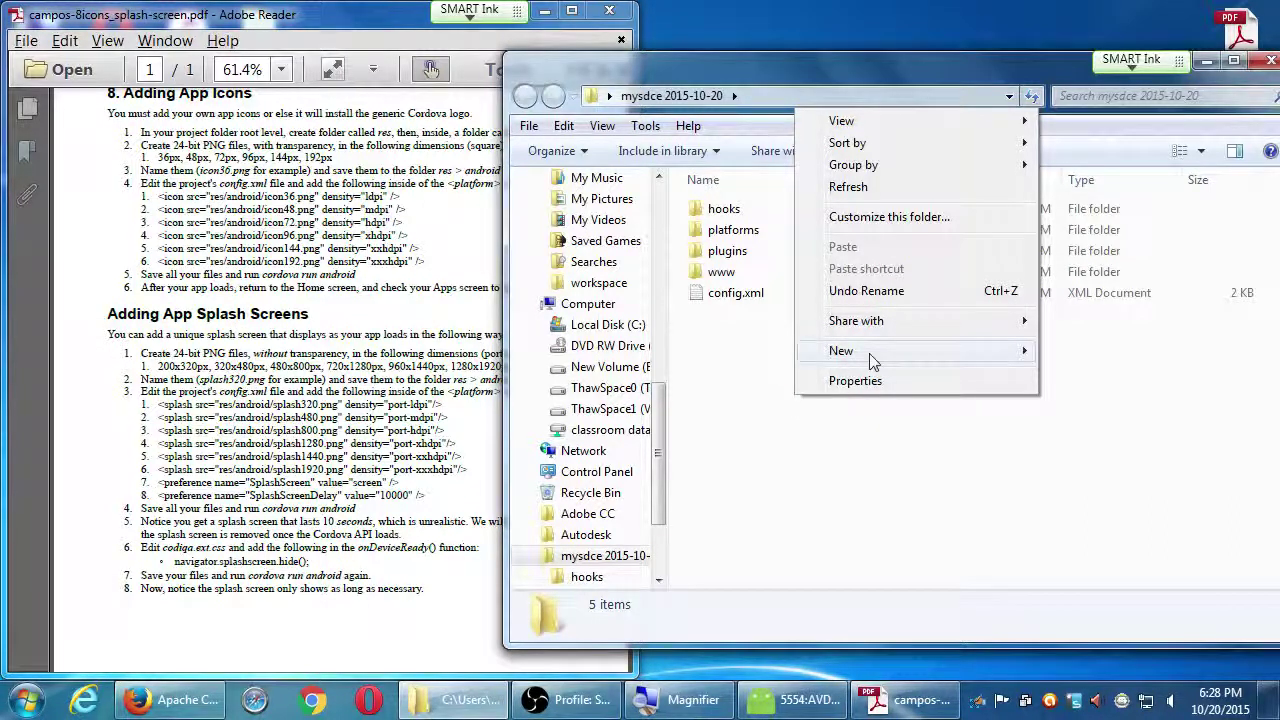
pyautogui.moveTo(872, 358)
pyautogui.click(758, 350)
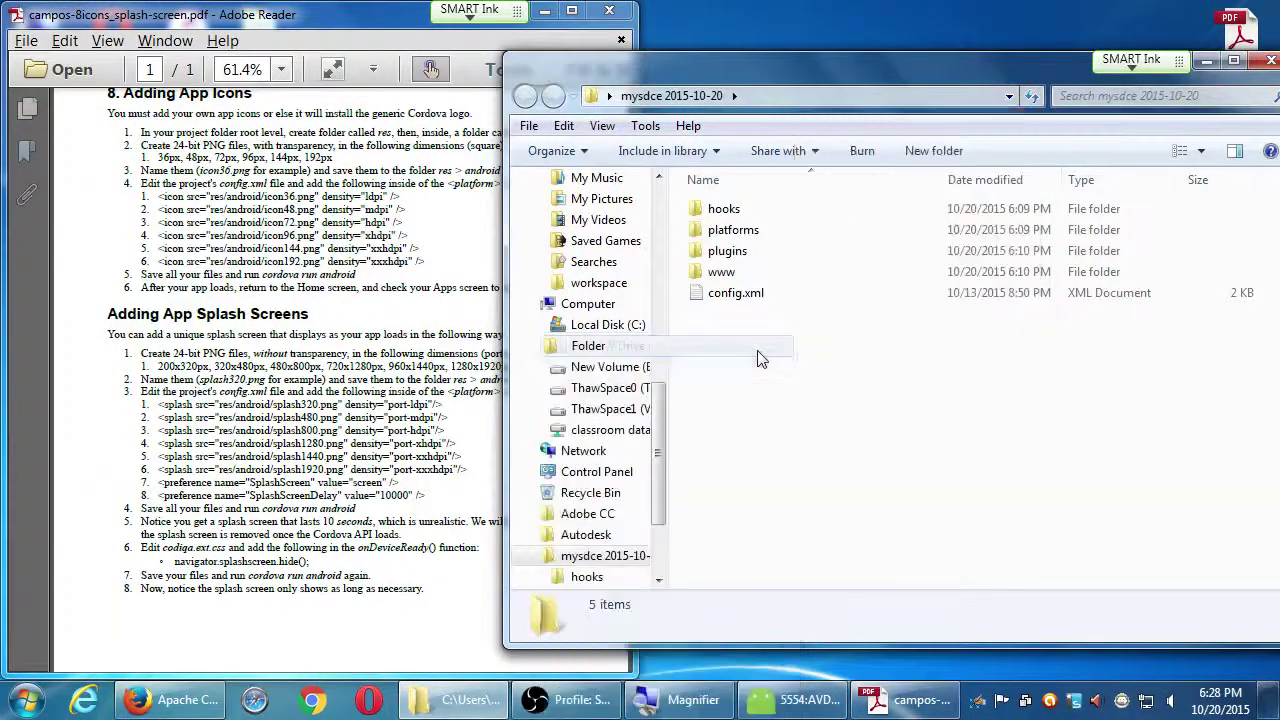
pyautogui.write('res')
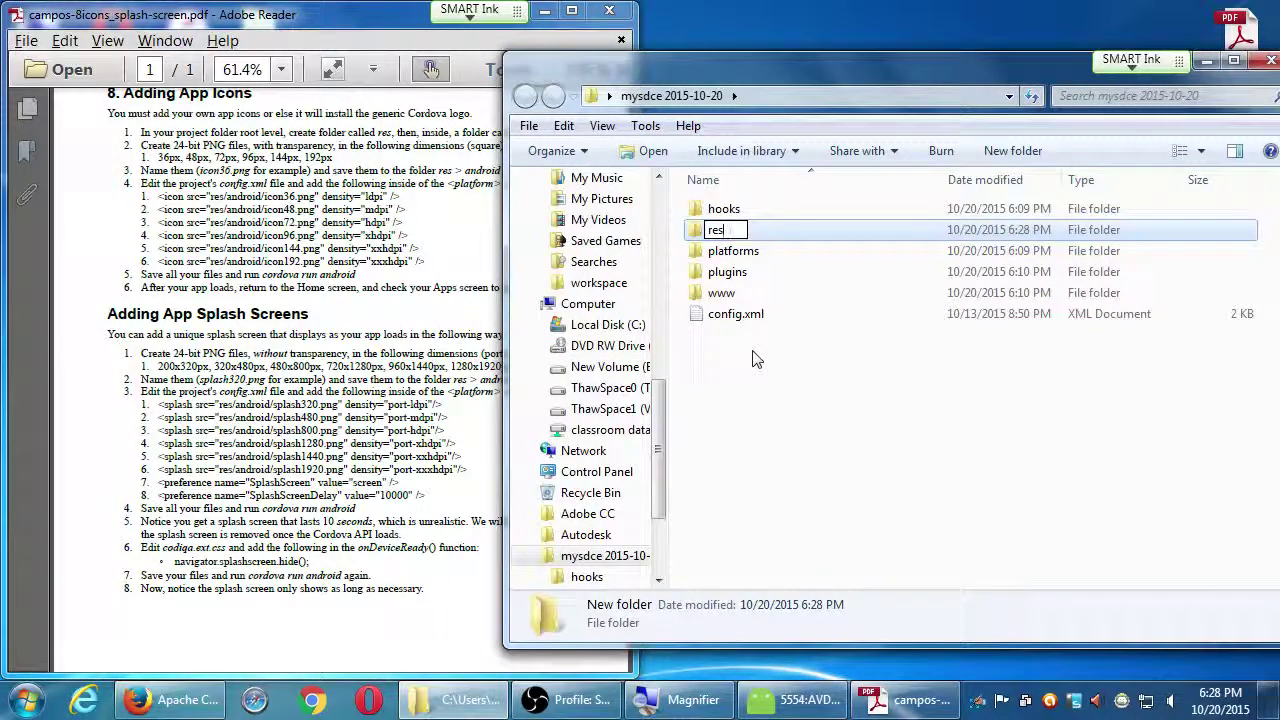
pyautogui.press('Return')
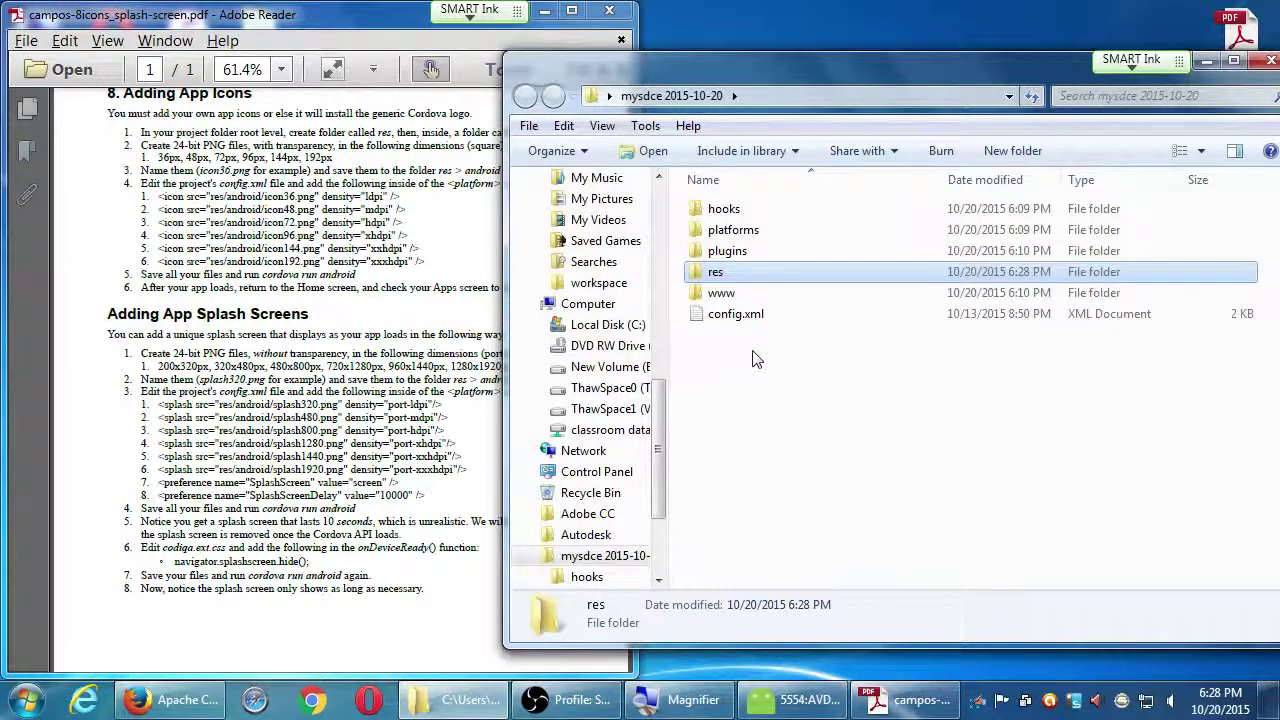
# Step: Open the res folder and create a folder named android inside it
pyautogui.press('Return')
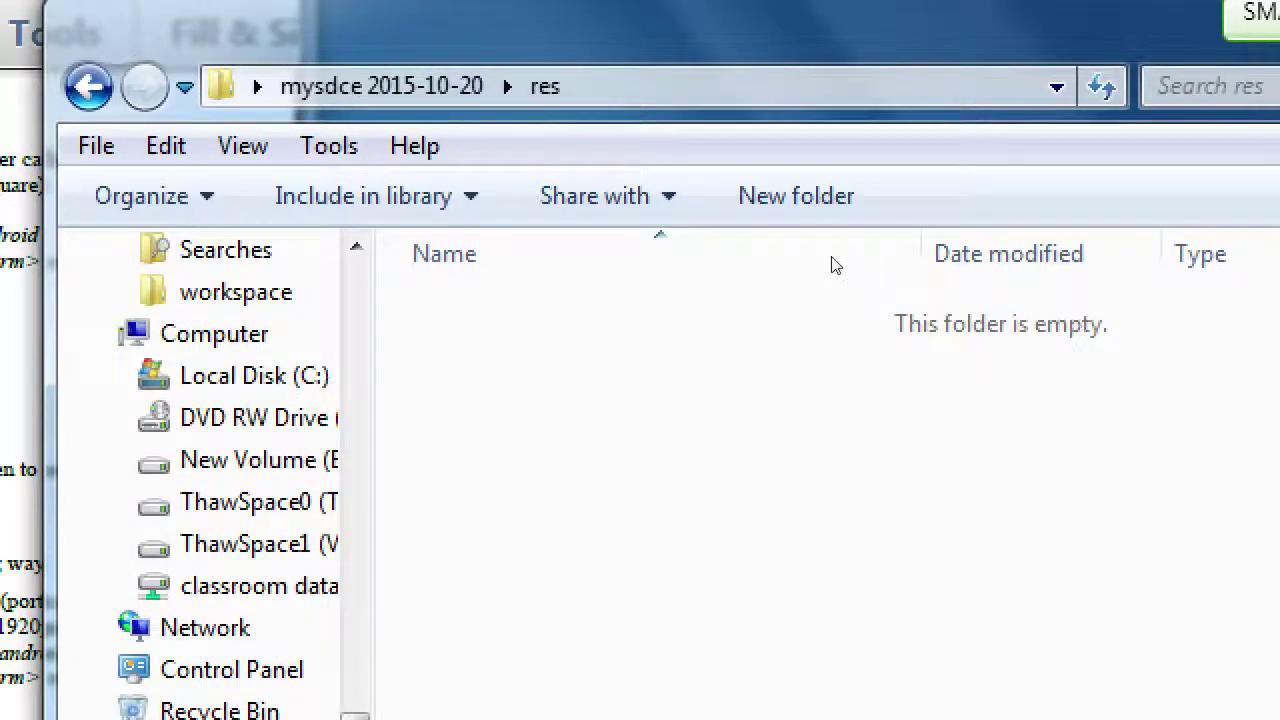
pyautogui.click(880, 160)
pyautogui.write('android')
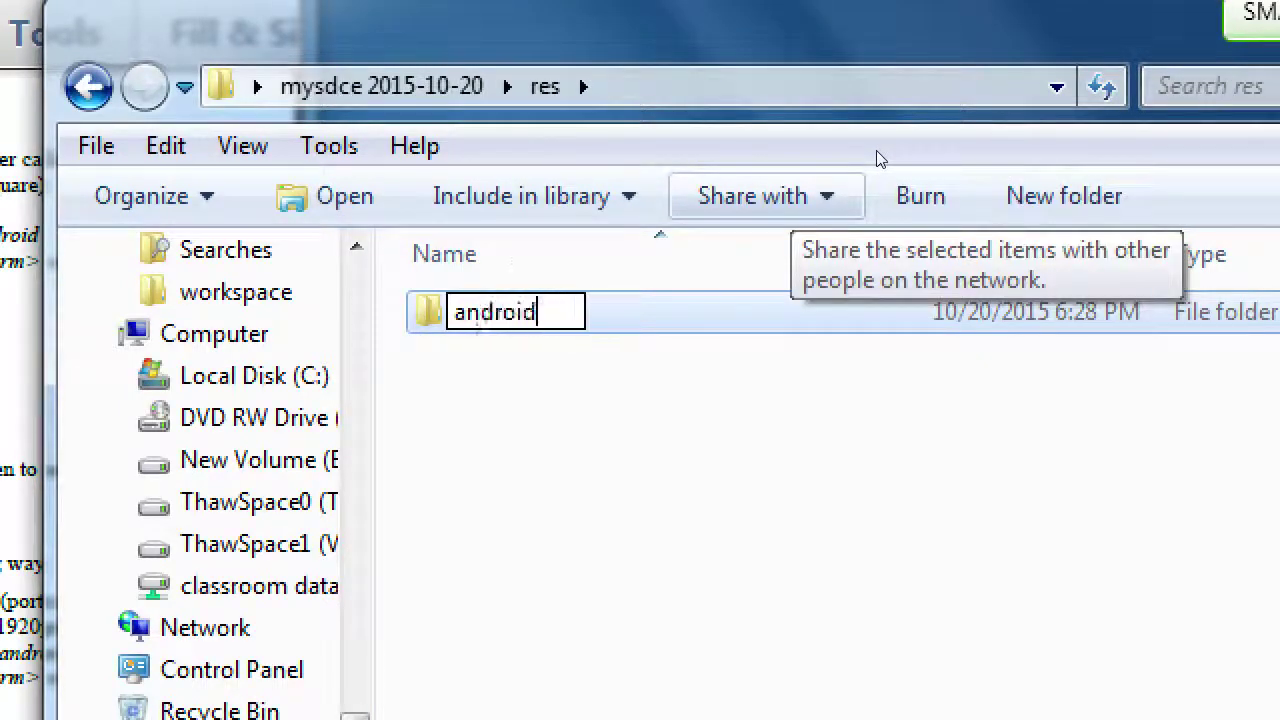
pyautogui.press('Return')
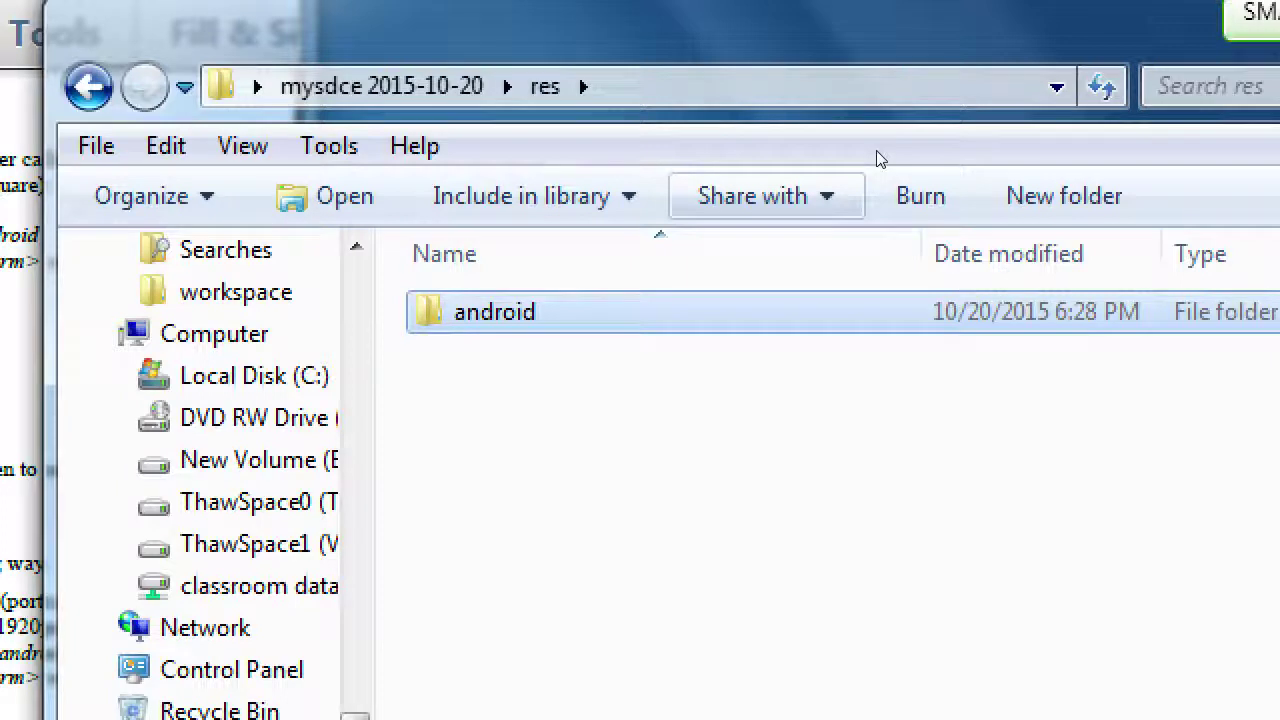
pyautogui.click(857, 338)
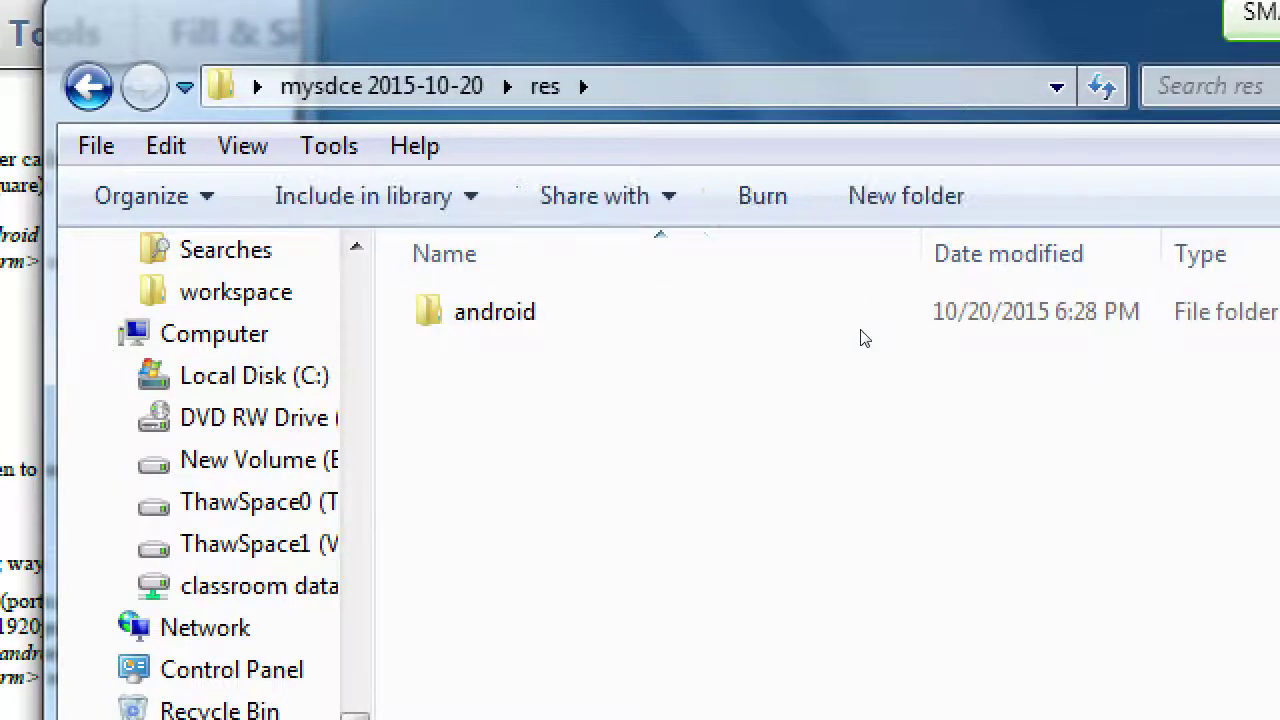
pyautogui.click(718, 311)
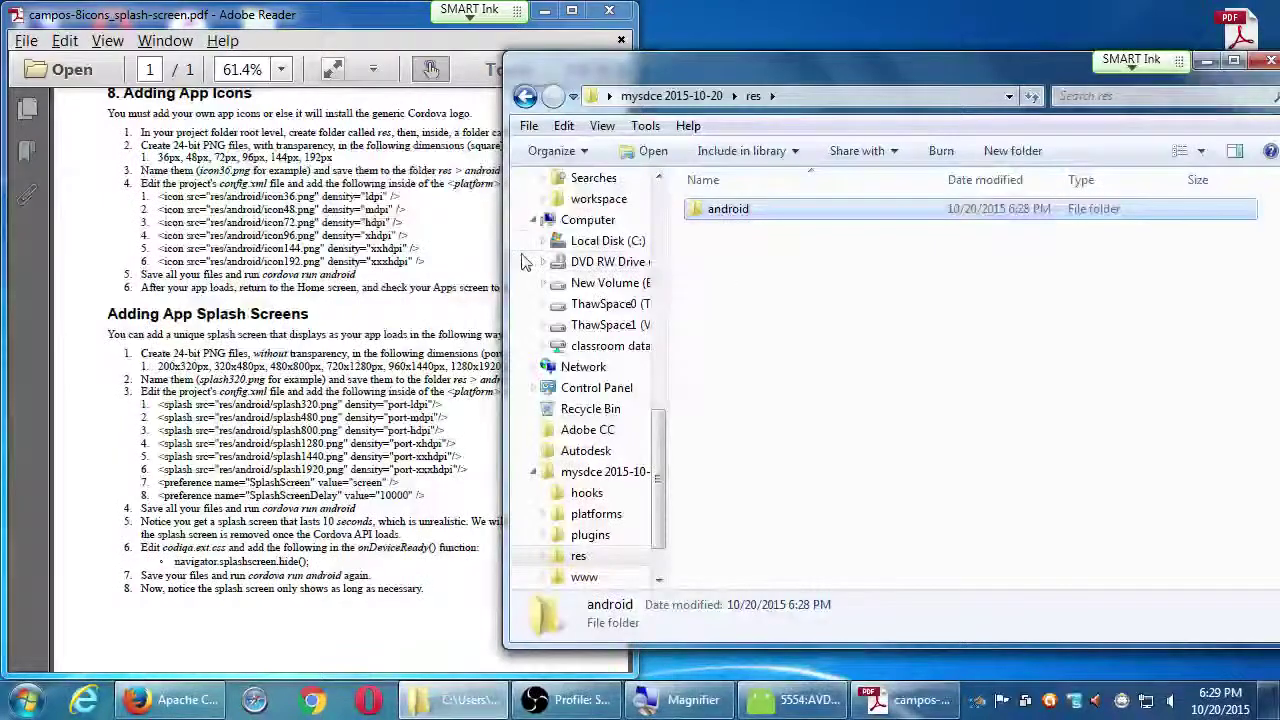
# Step: Enlarge the PDF to 125% and widen its window to read the full Adding App Icons instructions
pyautogui.click(350, 218)
pyautogui.scroll(3, 318, 212)
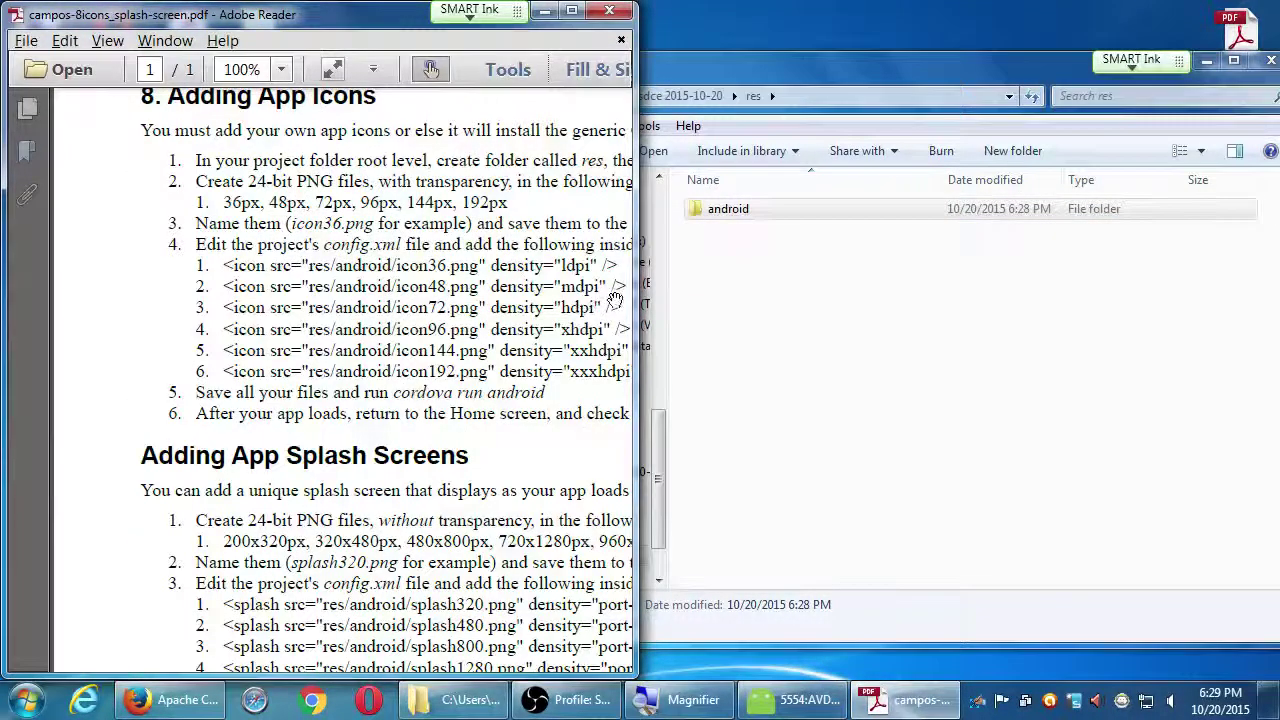
pyautogui.moveTo(637, 298); pyautogui.dragTo(988, 250)
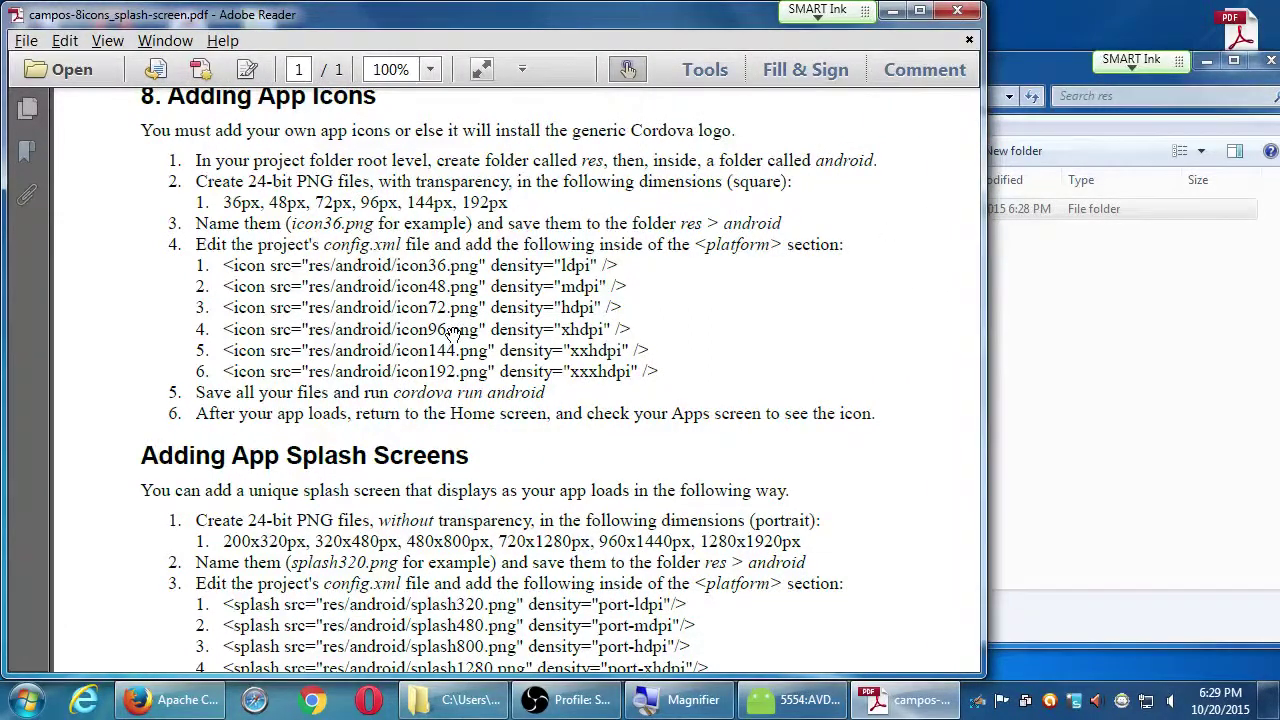
pyautogui.scroll(1, 452, 333)
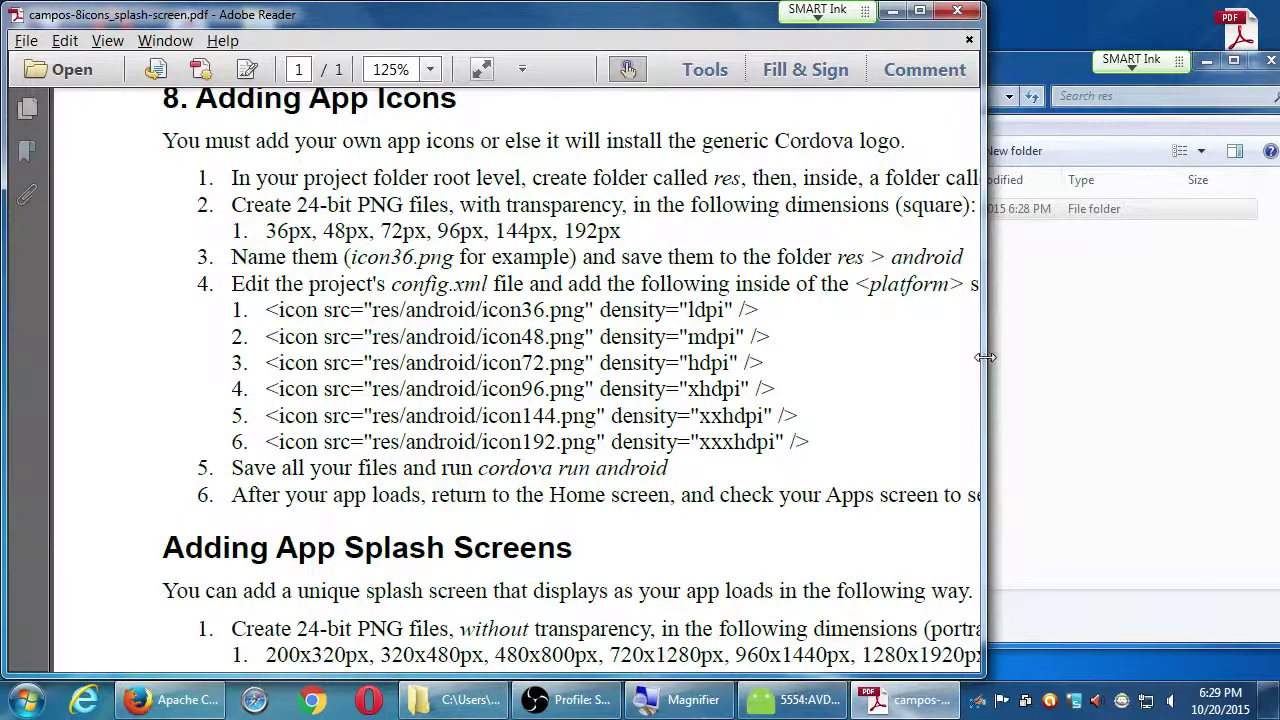
pyautogui.moveTo(985, 357); pyautogui.dragTo(1139, 348)
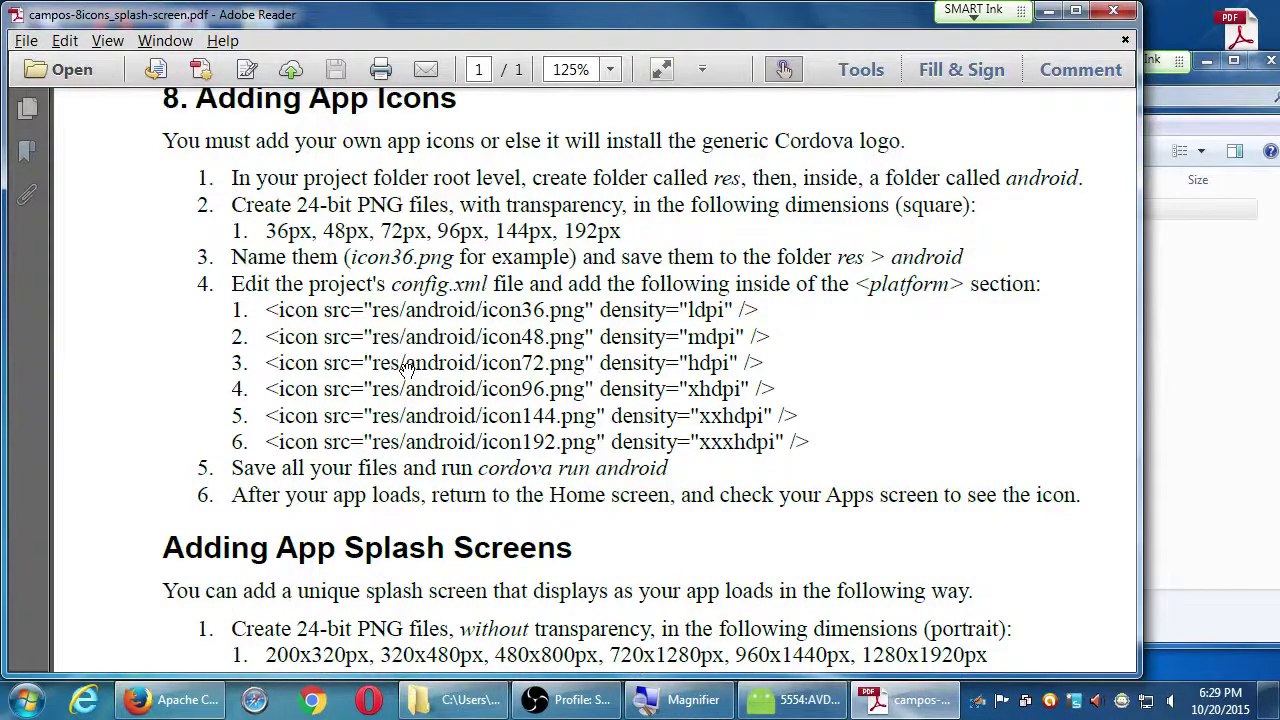
# Step: Show the desktop, launch Adobe Photoshop CC 2015, and bring the PDF icon instructions back to the front
pyautogui.press('super+d')
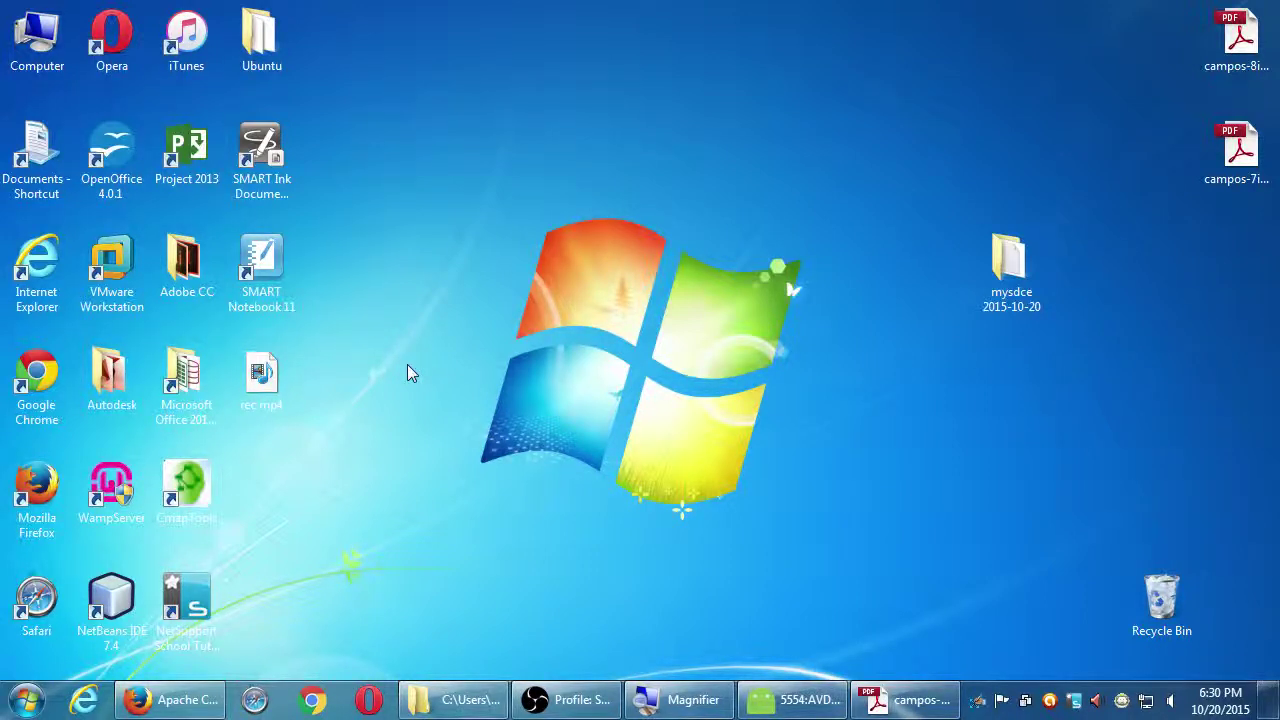
pyautogui.press('super')
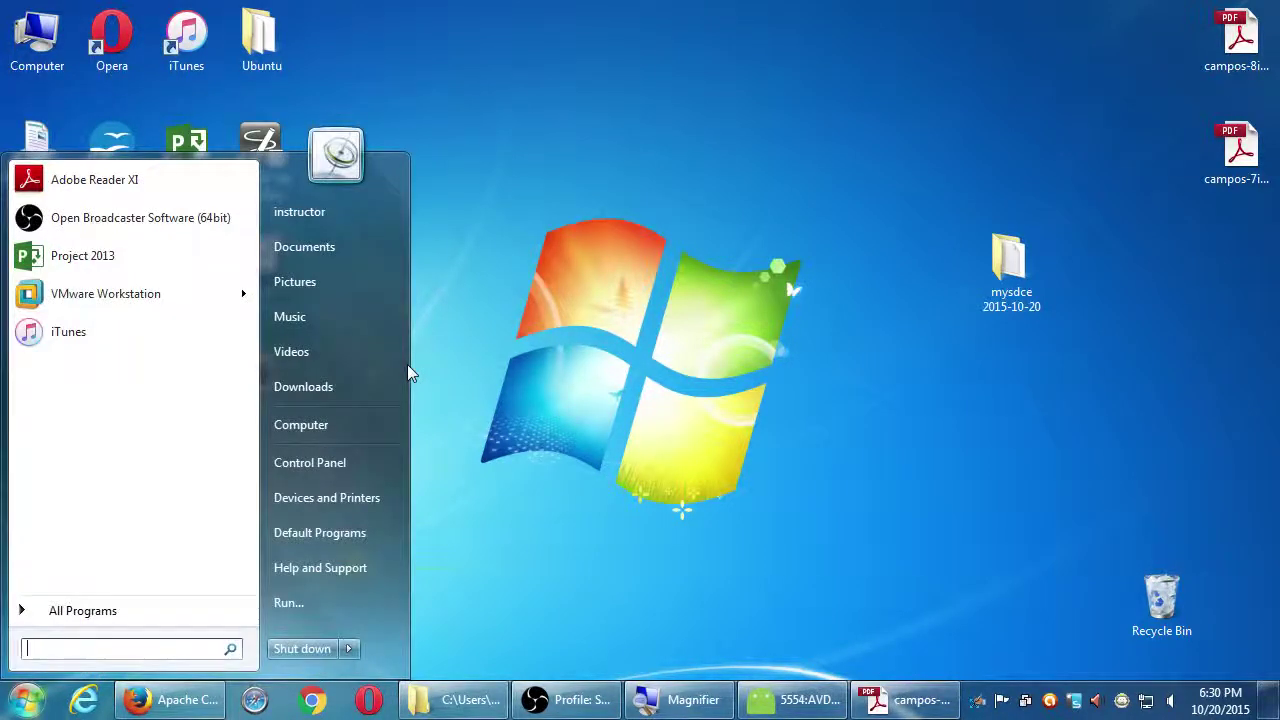
pyautogui.write('photo')
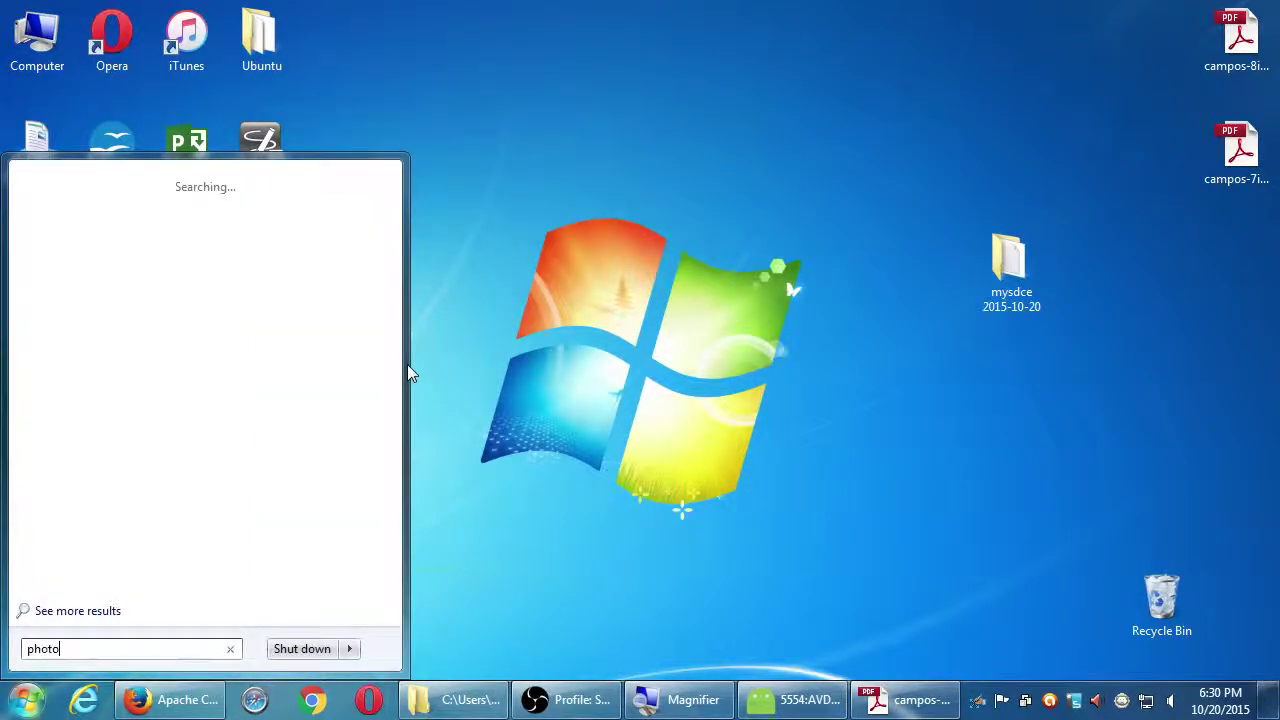
pyautogui.write('s')
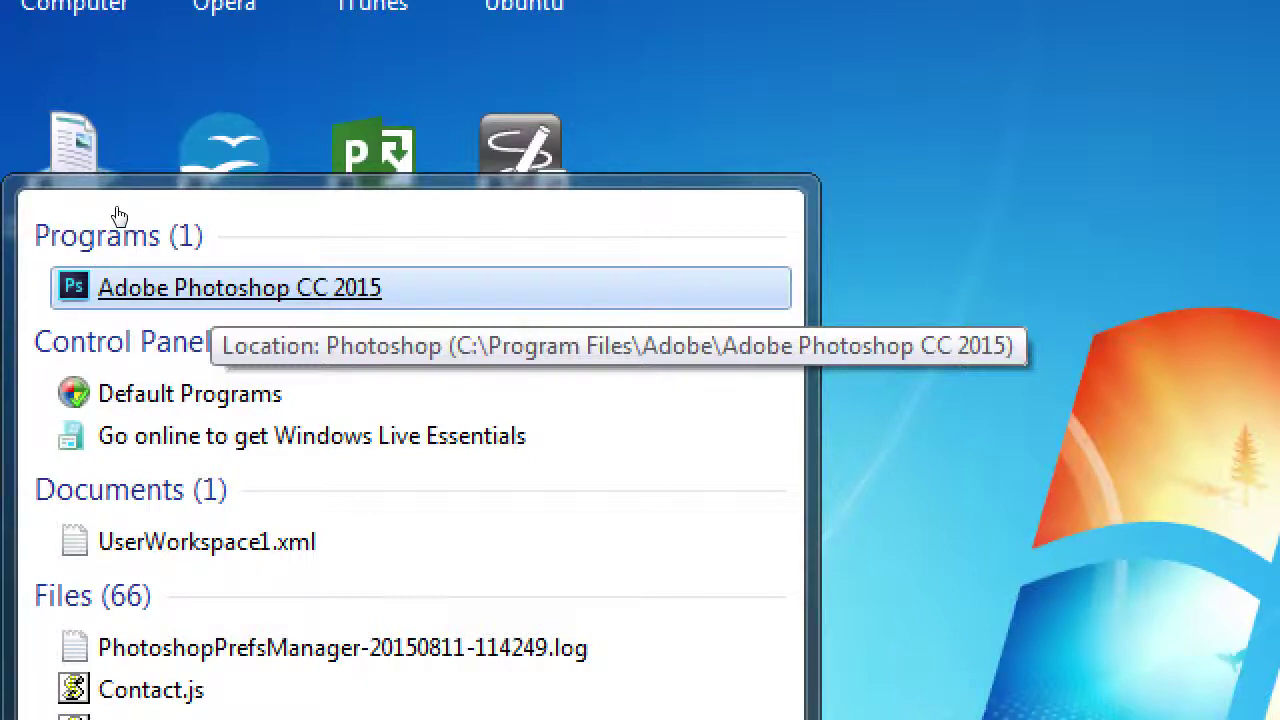
pyautogui.press('Return')
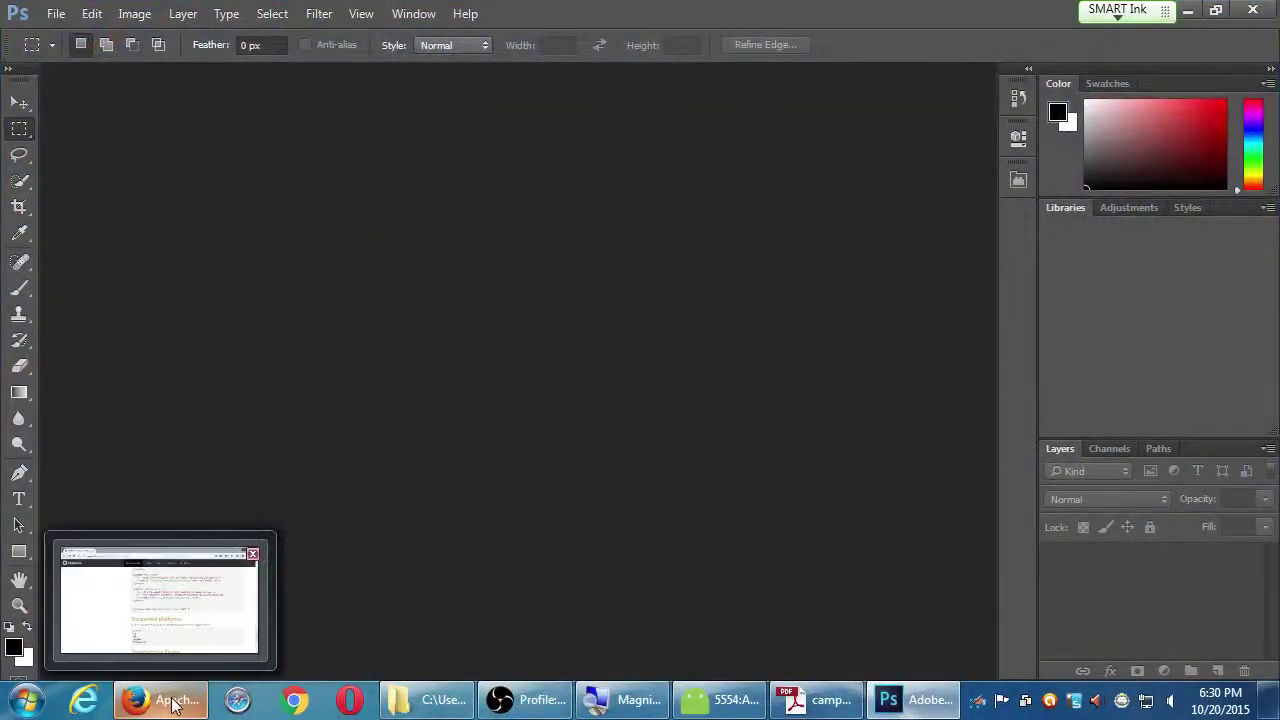
pyautogui.click(826, 703)
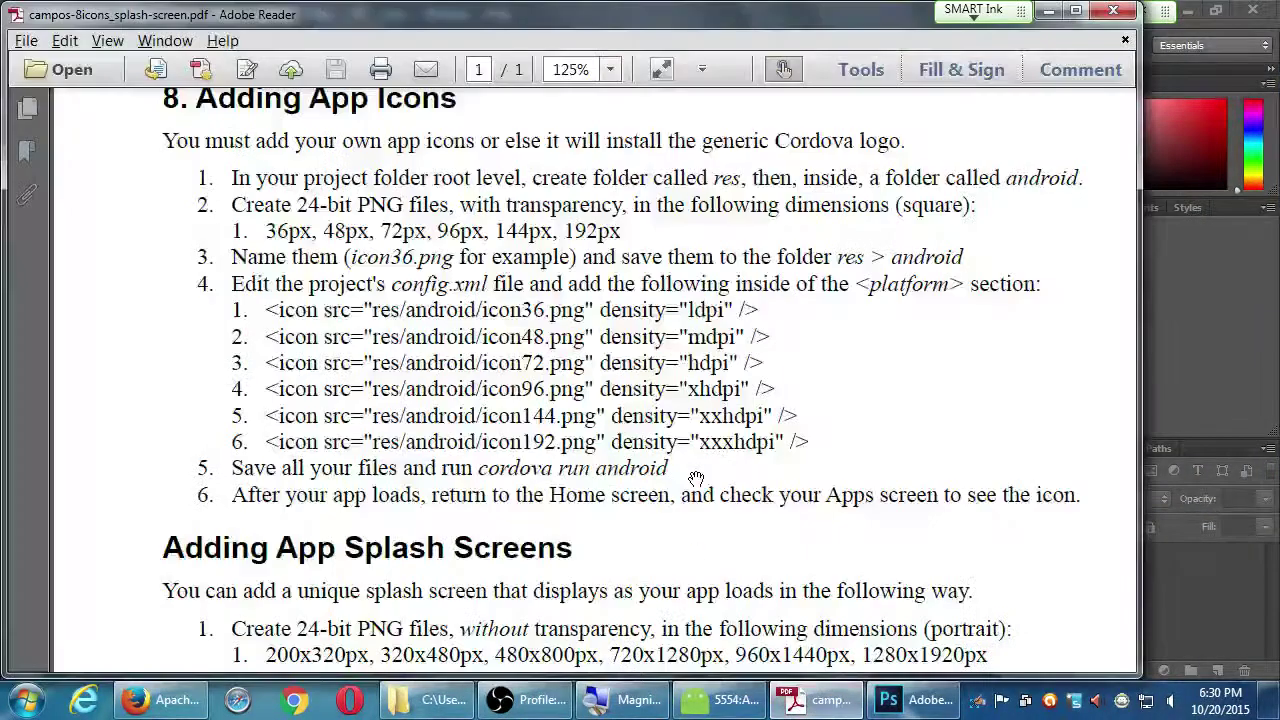
# Step: Skim the PDF's icon and splash screen instructions, then switch to Photoshop and dismiss the Libraries extension error
pyautogui.scroll(-5, 632, 247)
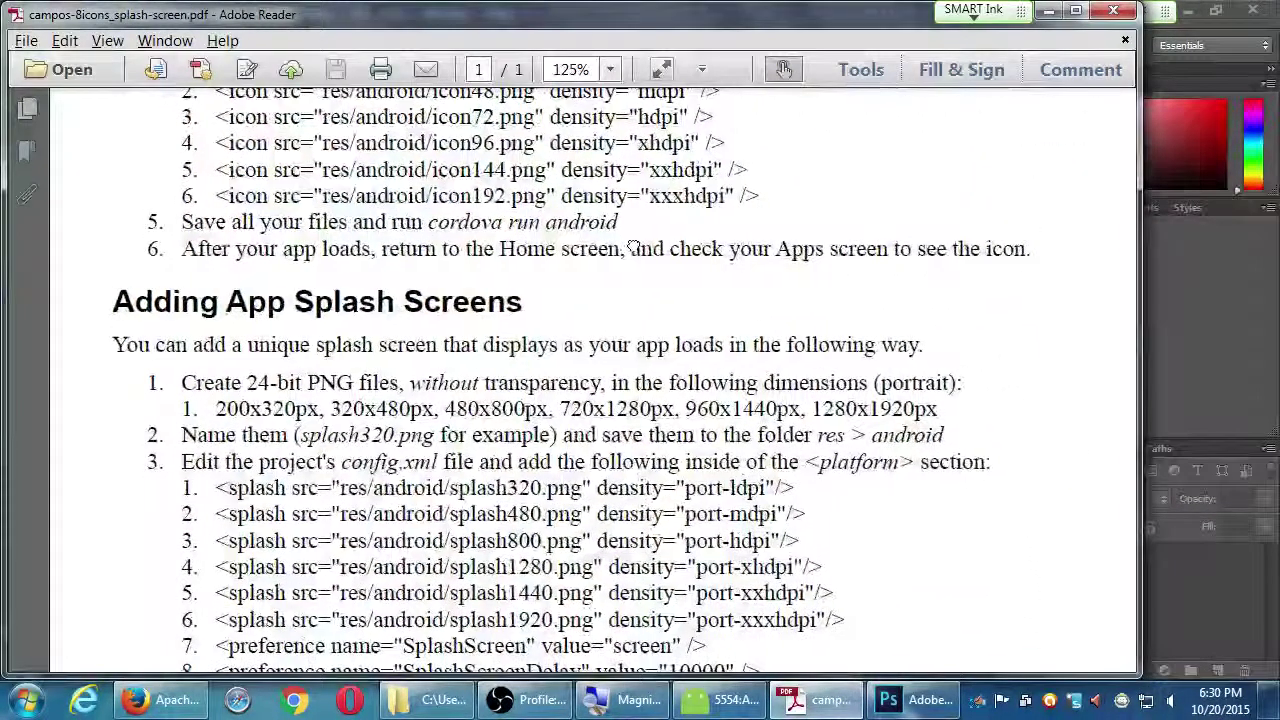
pyautogui.scroll(6, 632, 247)
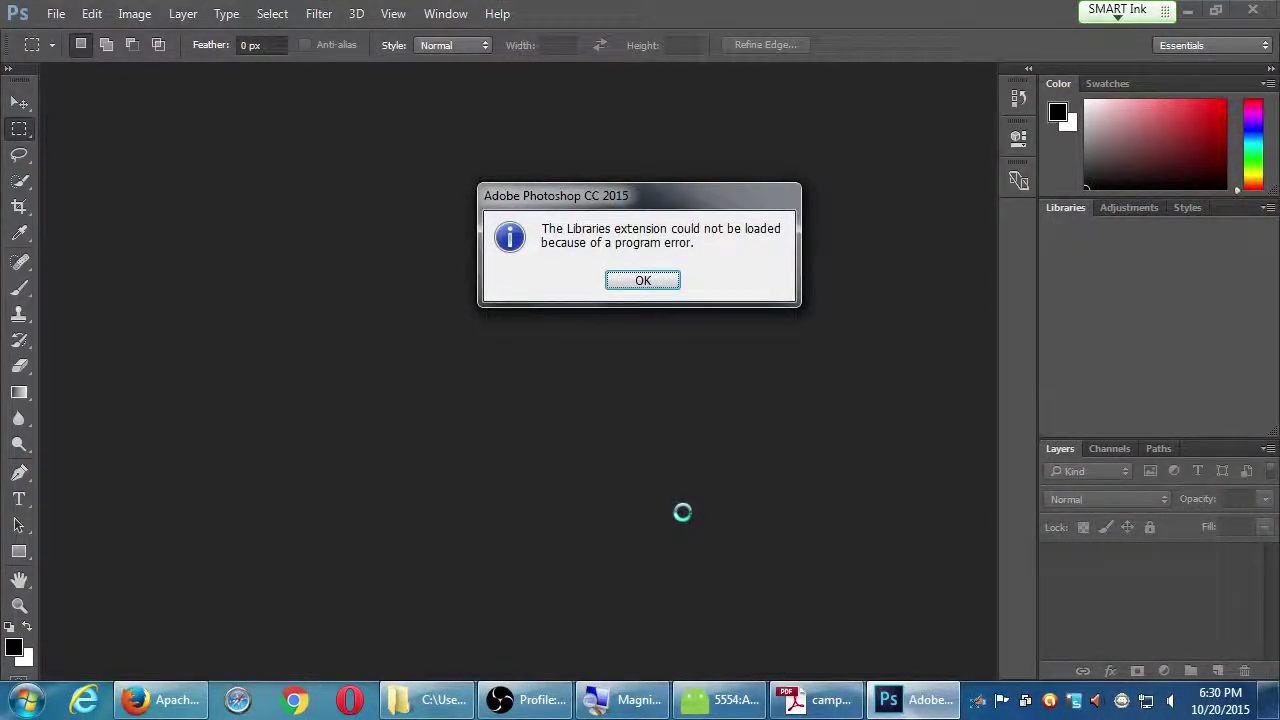
pyautogui.hotkey('alt', 'Tab')
pyautogui.press('Return')
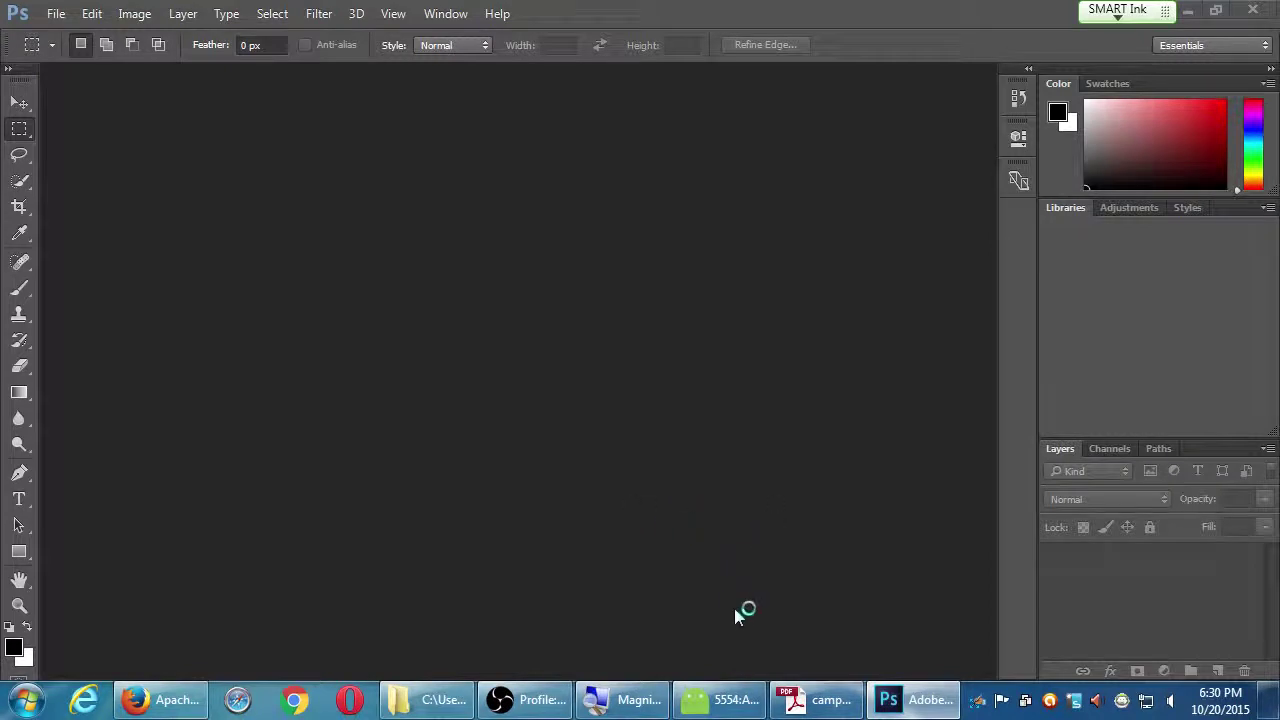
# Step: Recheck the Adding App Icons instructions in the PDF, then return to Photoshop and close its Welcome window
pyautogui.click(817, 699)
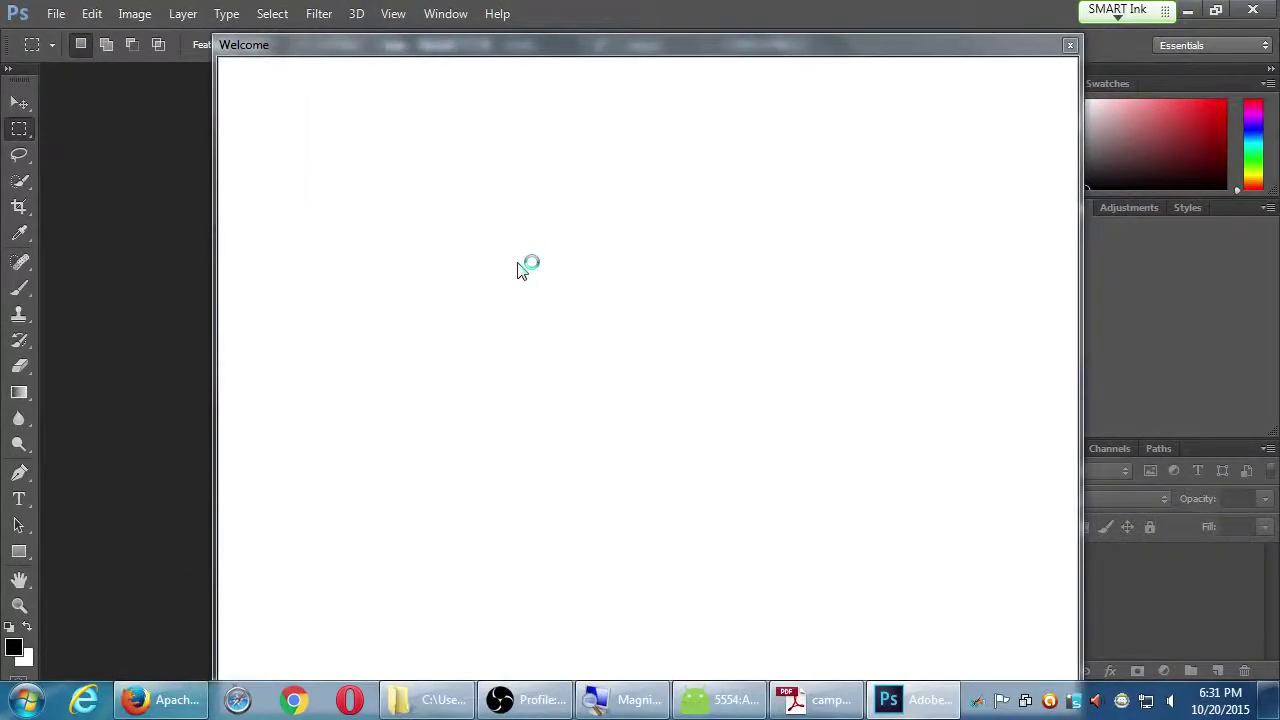
pyautogui.click(810, 700)
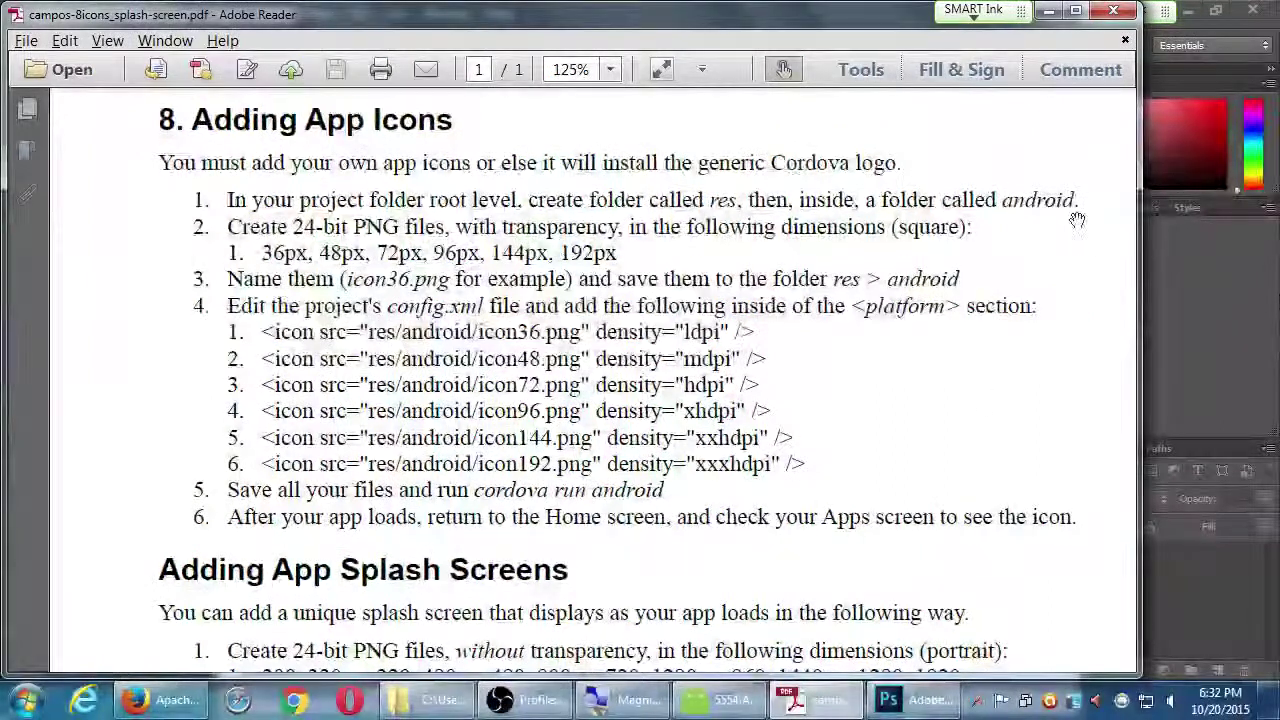
pyautogui.click(920, 700)
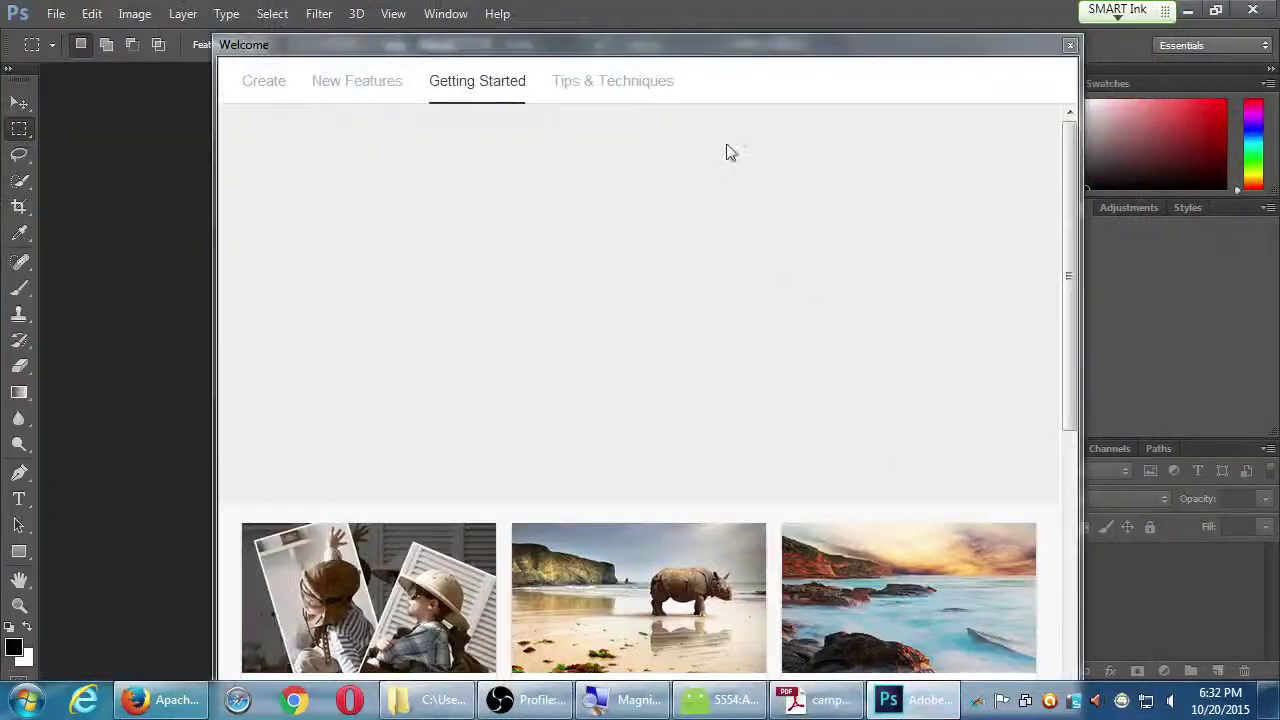
pyautogui.moveTo(660, 49)
pyautogui.mouseDown()
pyautogui.moveTo(646, 6)
pyautogui.moveTo(669, 66)
pyautogui.mouseUp()
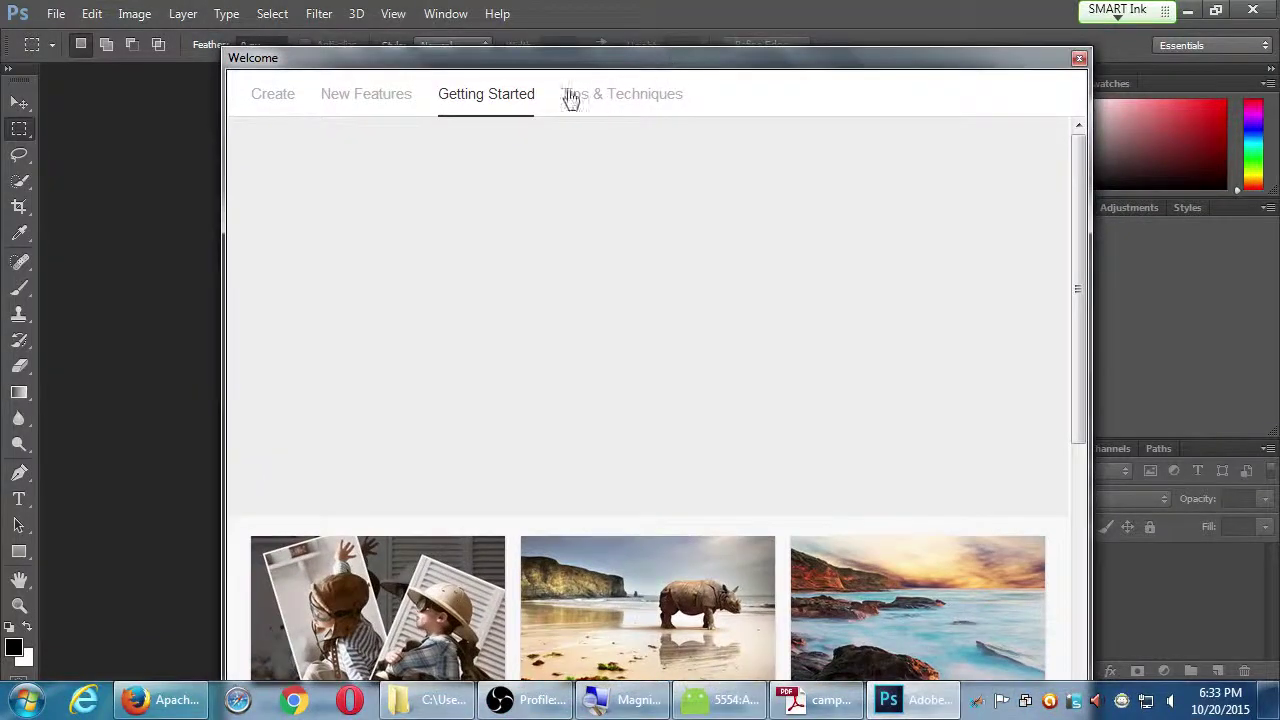
pyautogui.click(285, 100)
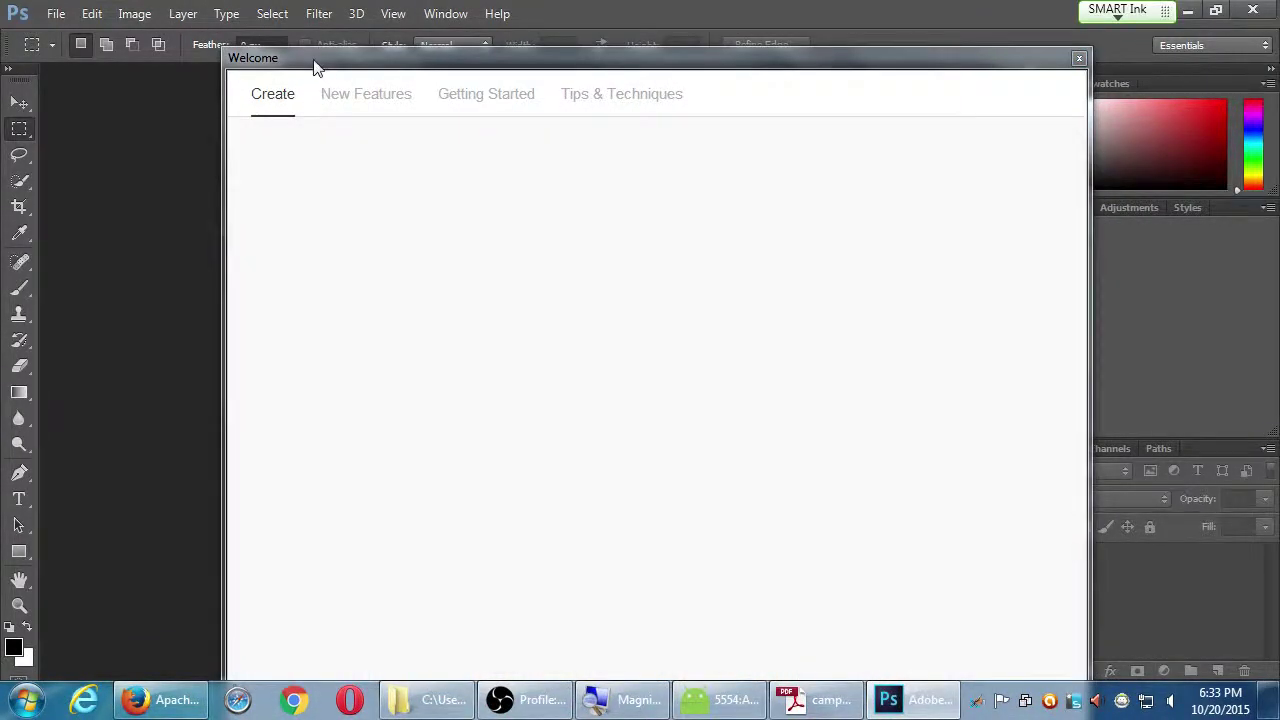
pyautogui.moveTo(314, 66); pyautogui.dragTo(309, 25)
pyautogui.moveTo(298, 36); pyautogui.dragTo(234, 126)
pyautogui.click(934, 126)
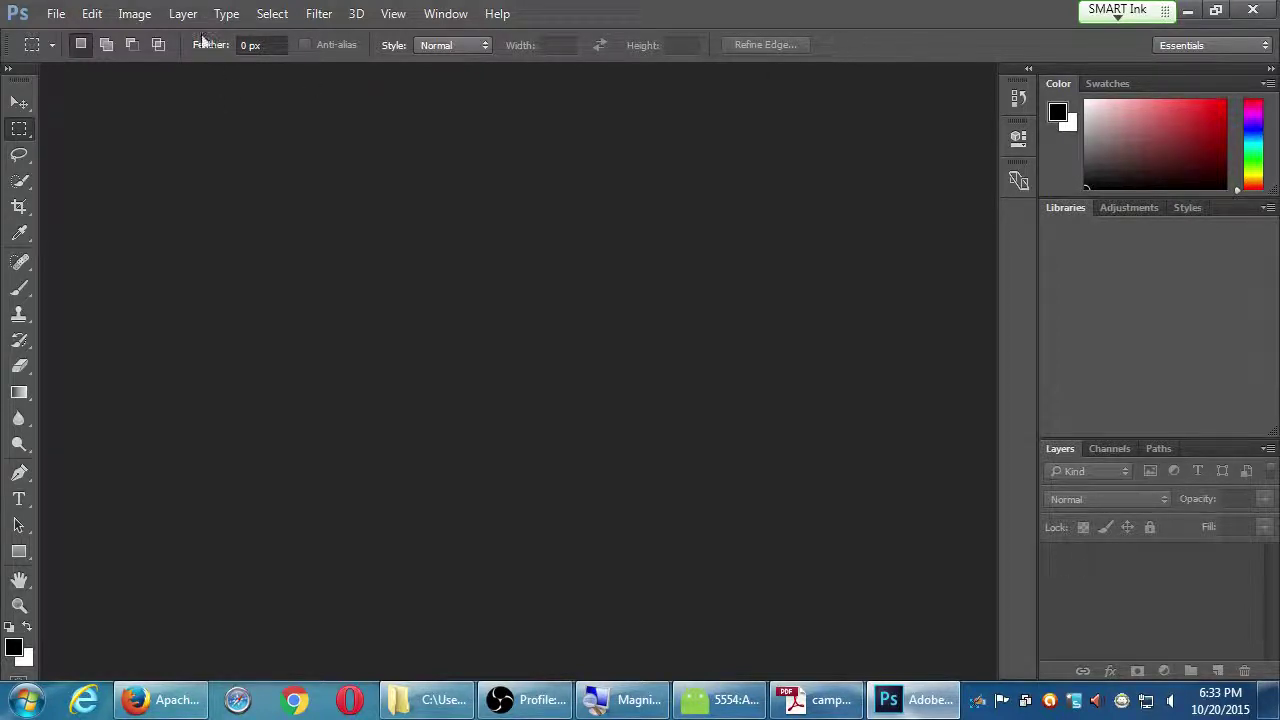
# Step: Start a new Photoshop document and set its width and height units to pixels
pyautogui.click(46, 14)
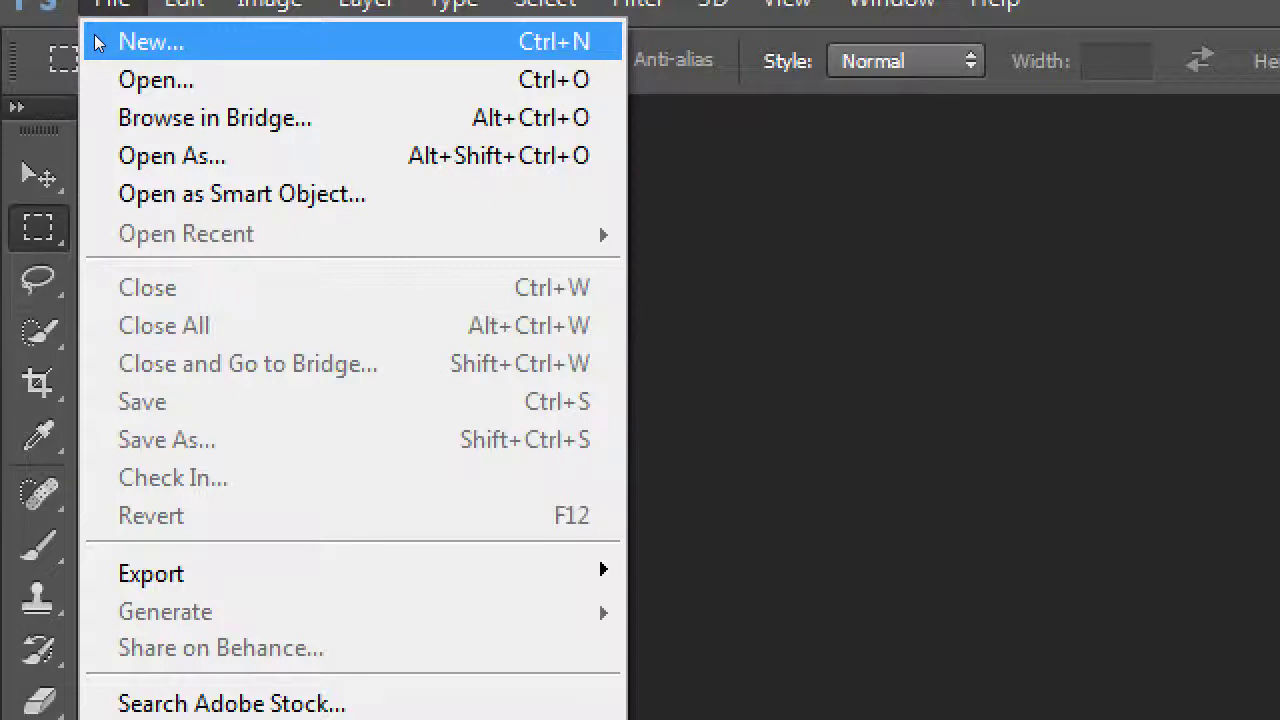
pyautogui.click(98, 42)
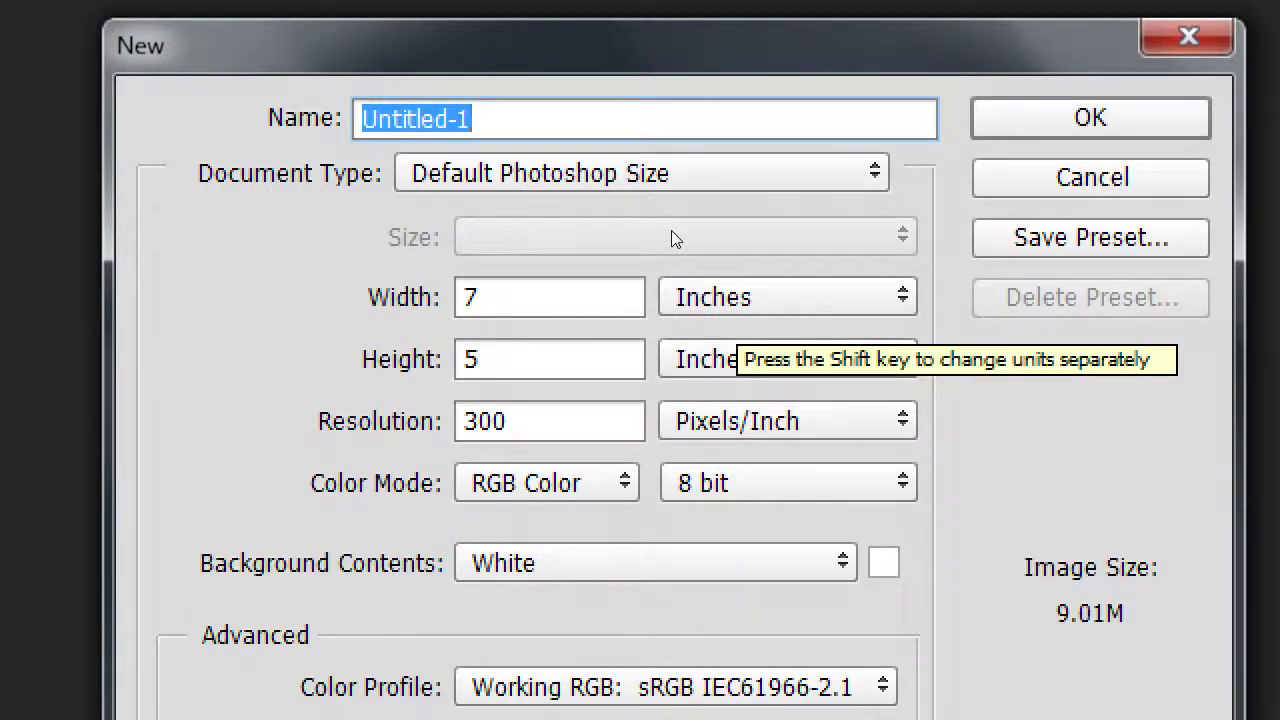
pyautogui.hotkey('alt', 'Down')
pyautogui.press('Up')
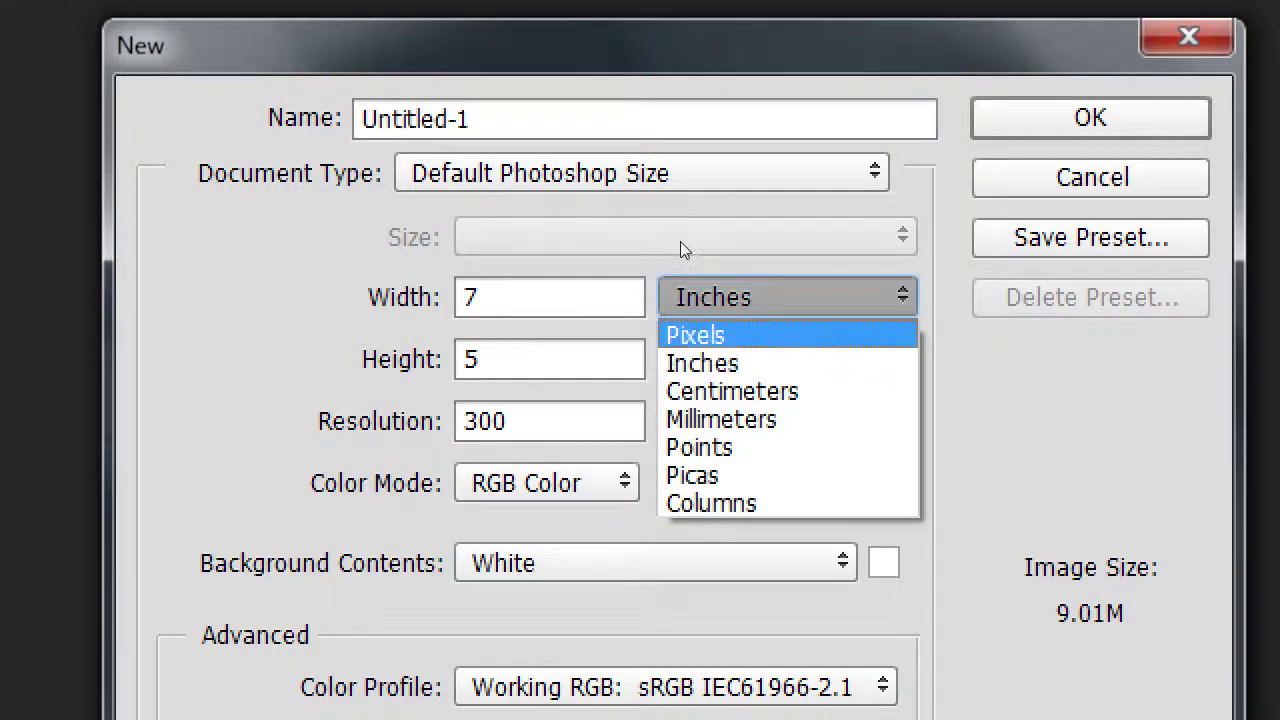
pyautogui.press('Return')
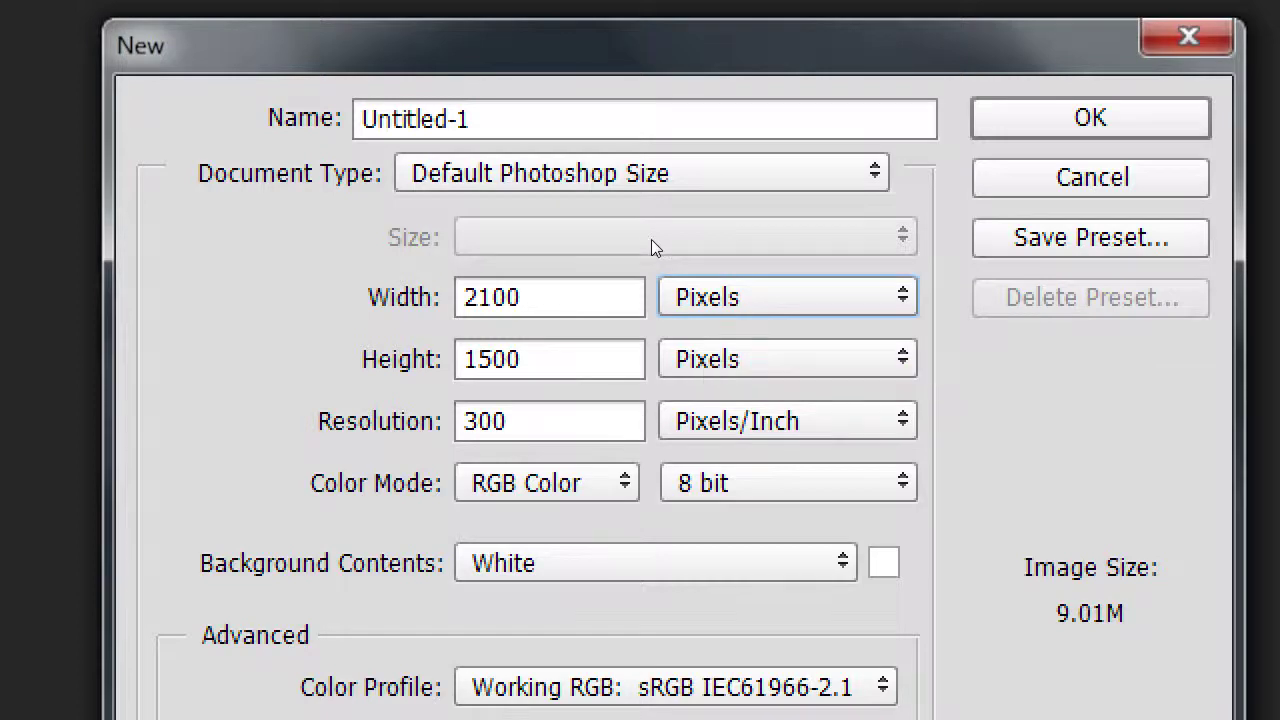
# Step: Name the new document icon and set its resolution to 72 pixels/inch
pyautogui.click(450, 132)
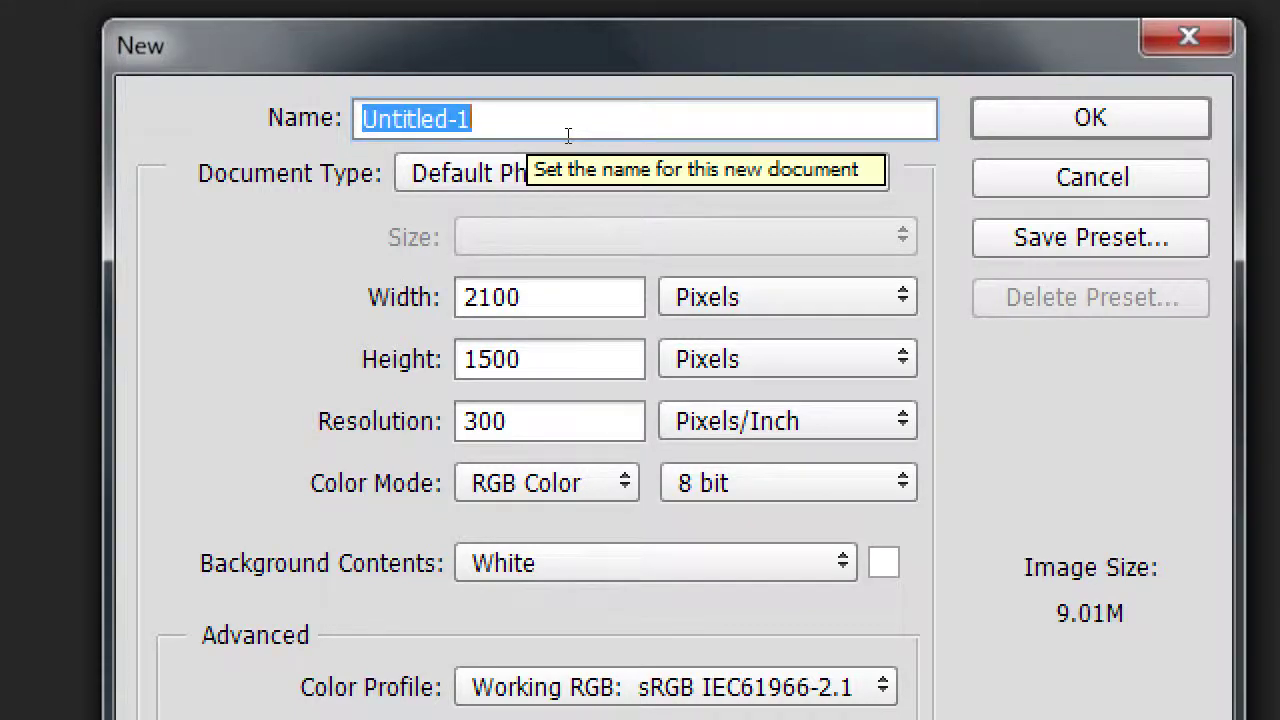
pyautogui.write('icon')
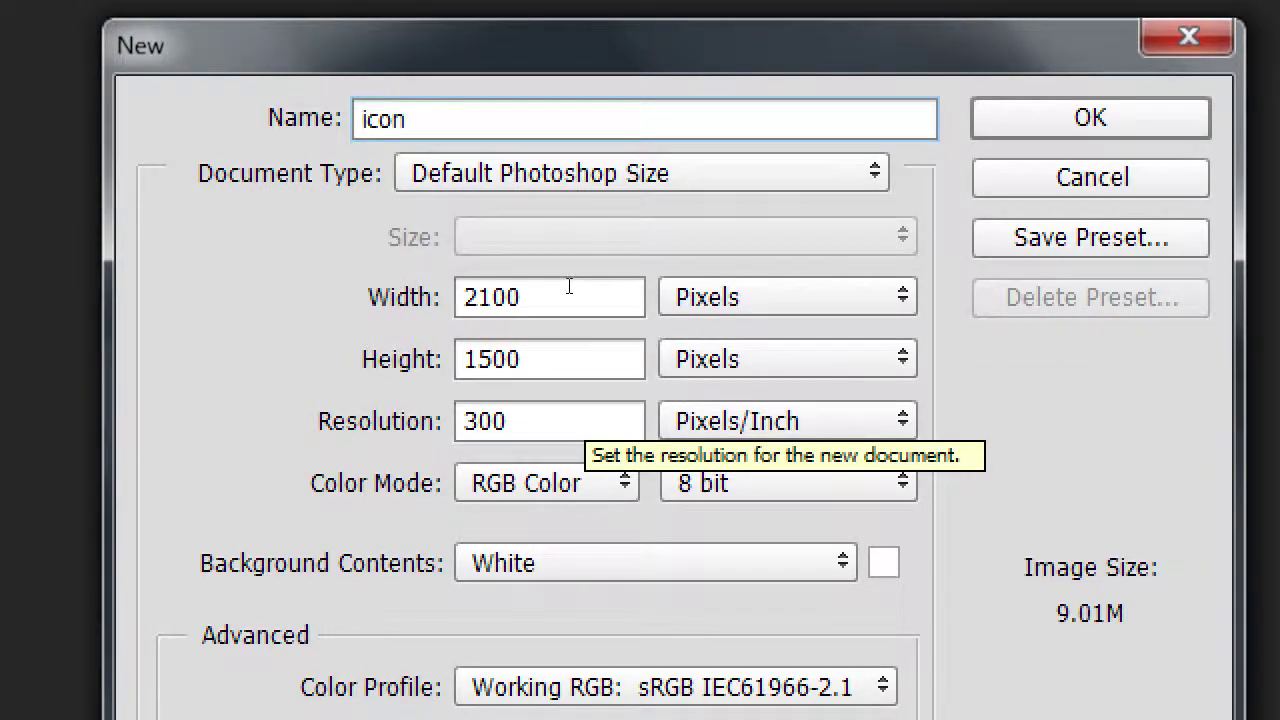
pyautogui.hotkey('alt', 'r')
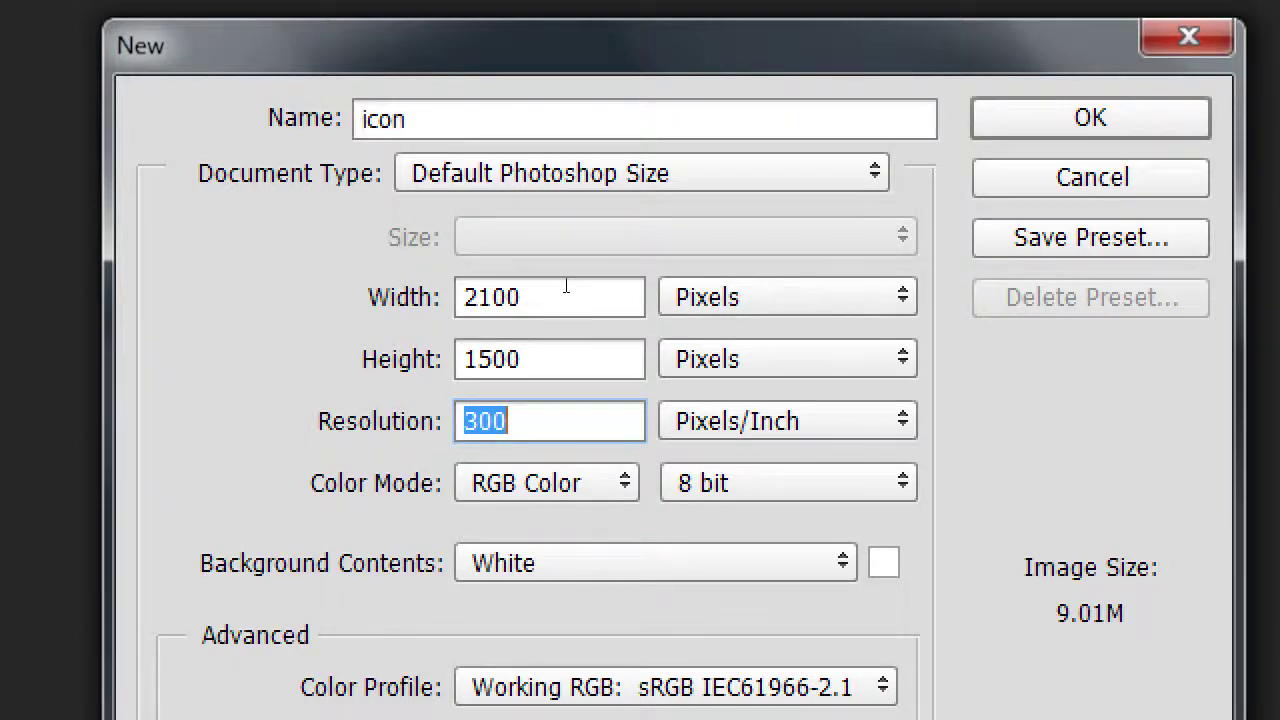
pyautogui.write('72')
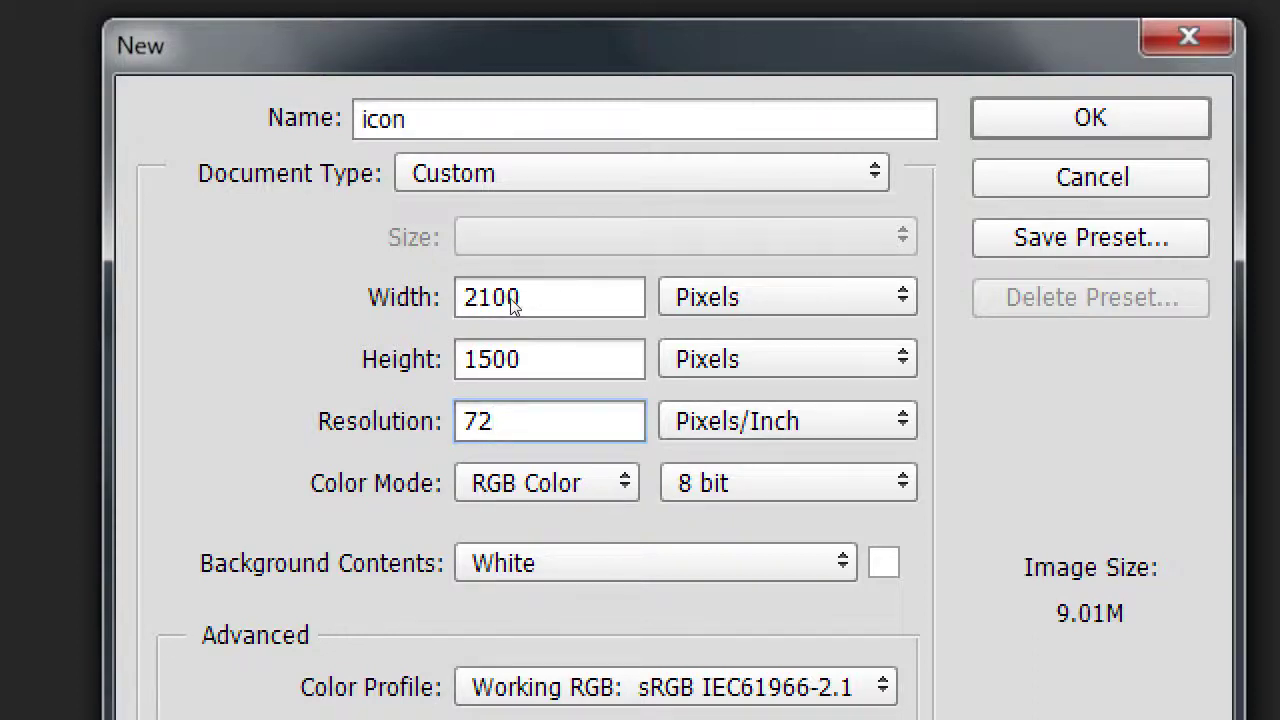
# Step: Set the new document's width and height to 192 pixels each
pyautogui.hotkey('shift', 'Tab')
pyautogui.hotkey('shift', 'Tab')
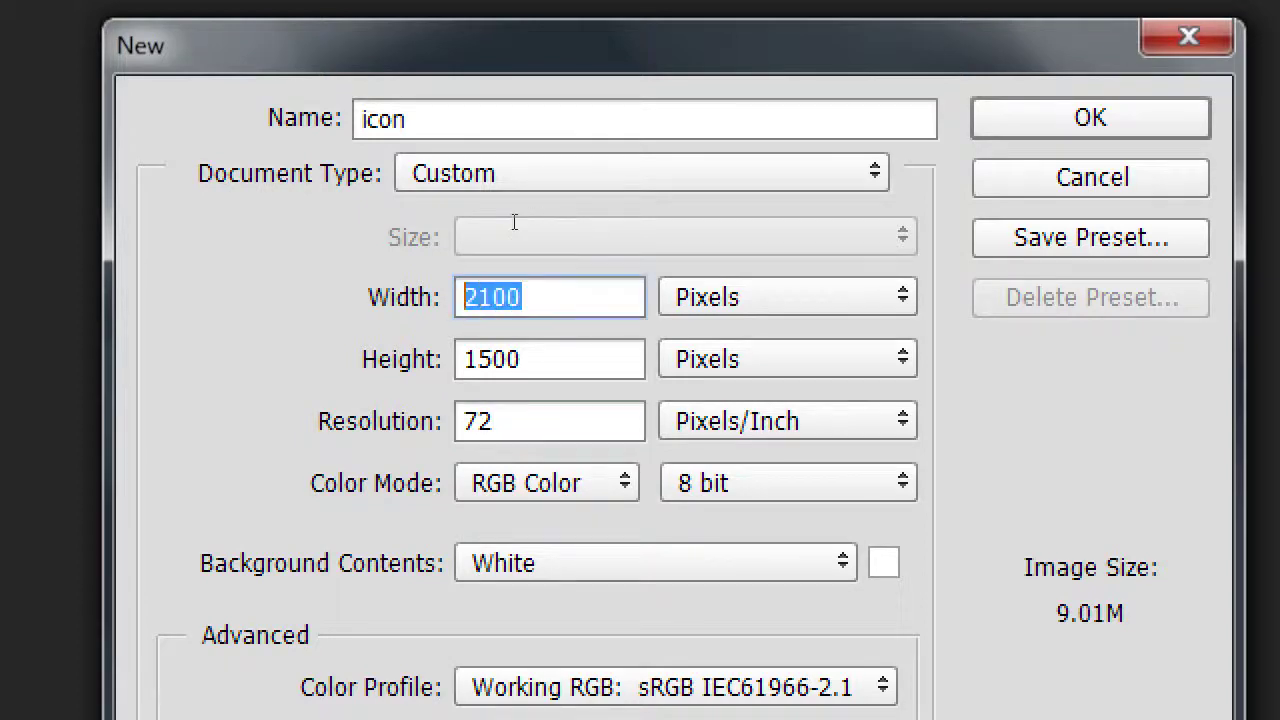
pyautogui.write('192')
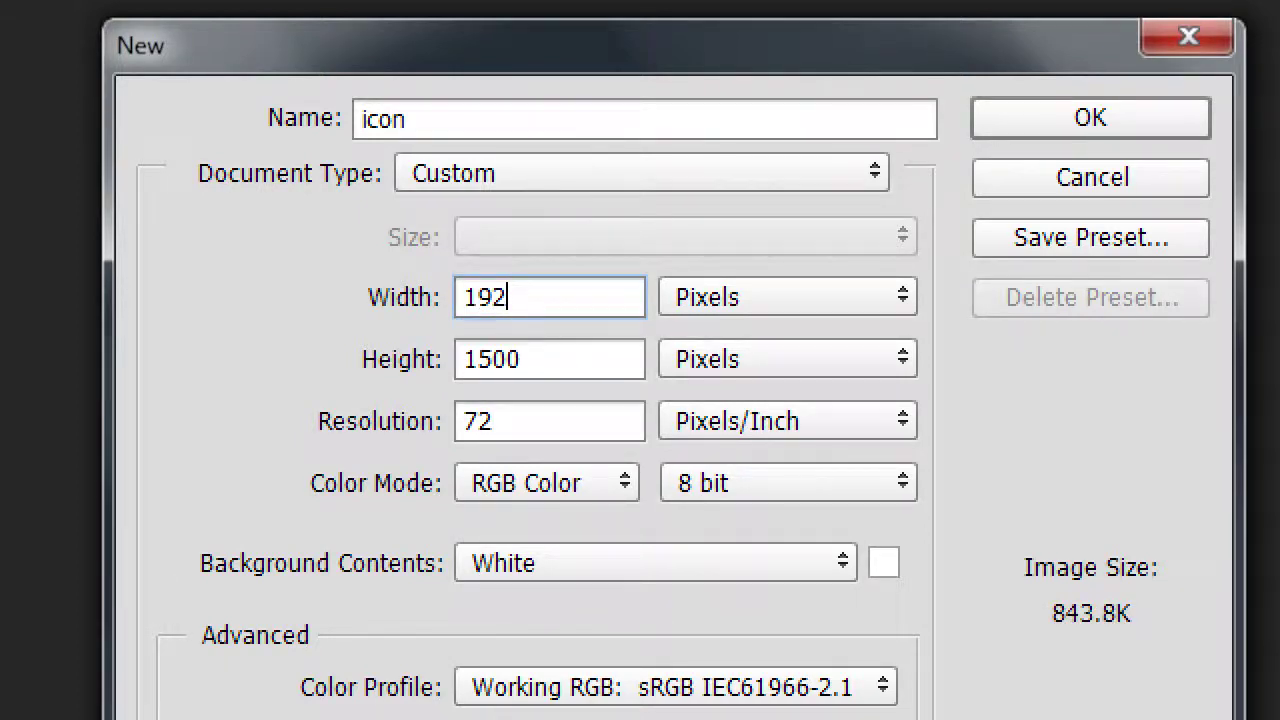
pyautogui.press('Tab')
pyautogui.write('192')
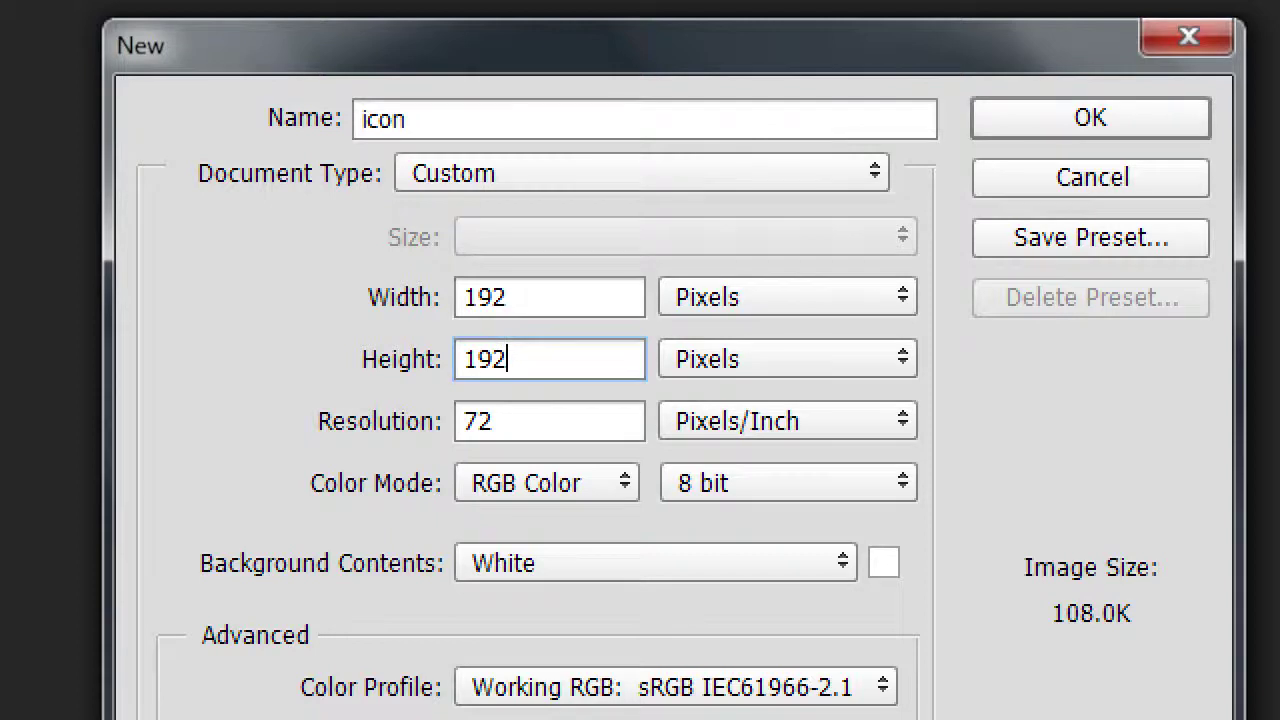
# Step: Set the new document's dimensions to 512 × 512 pixels
pyautogui.hotkey('shift', 'Tab')
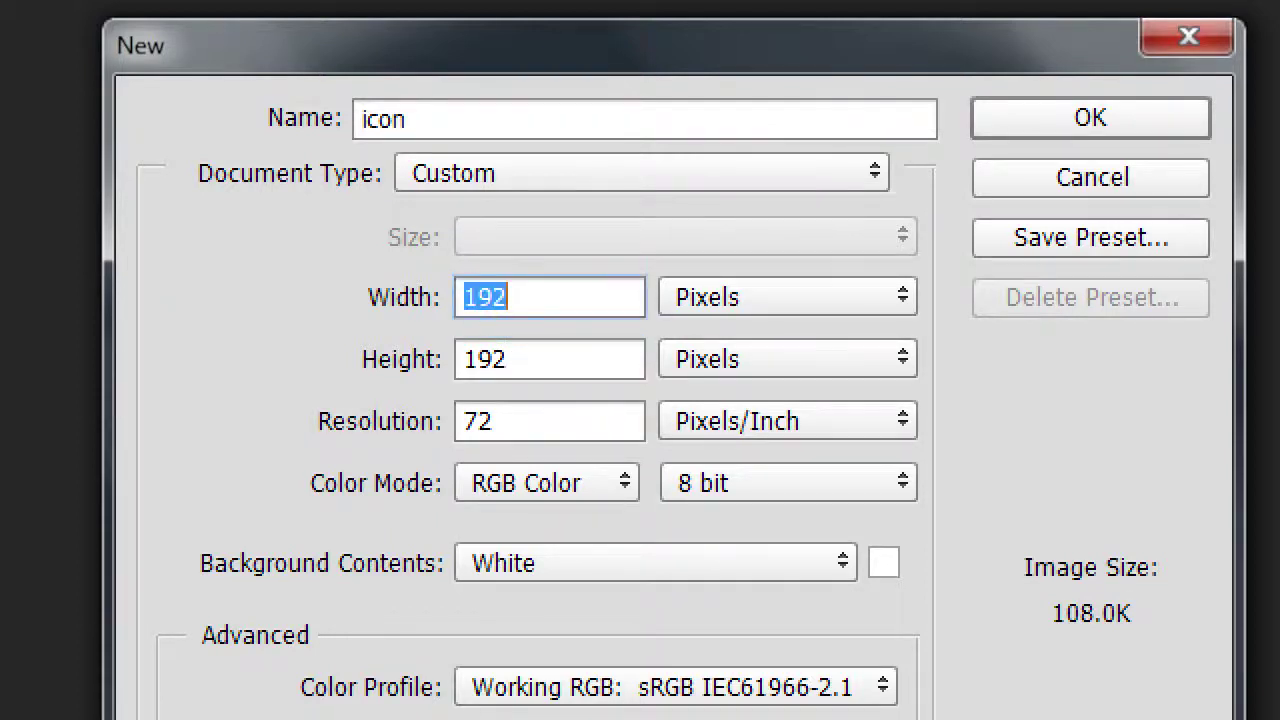
pyautogui.write('512')
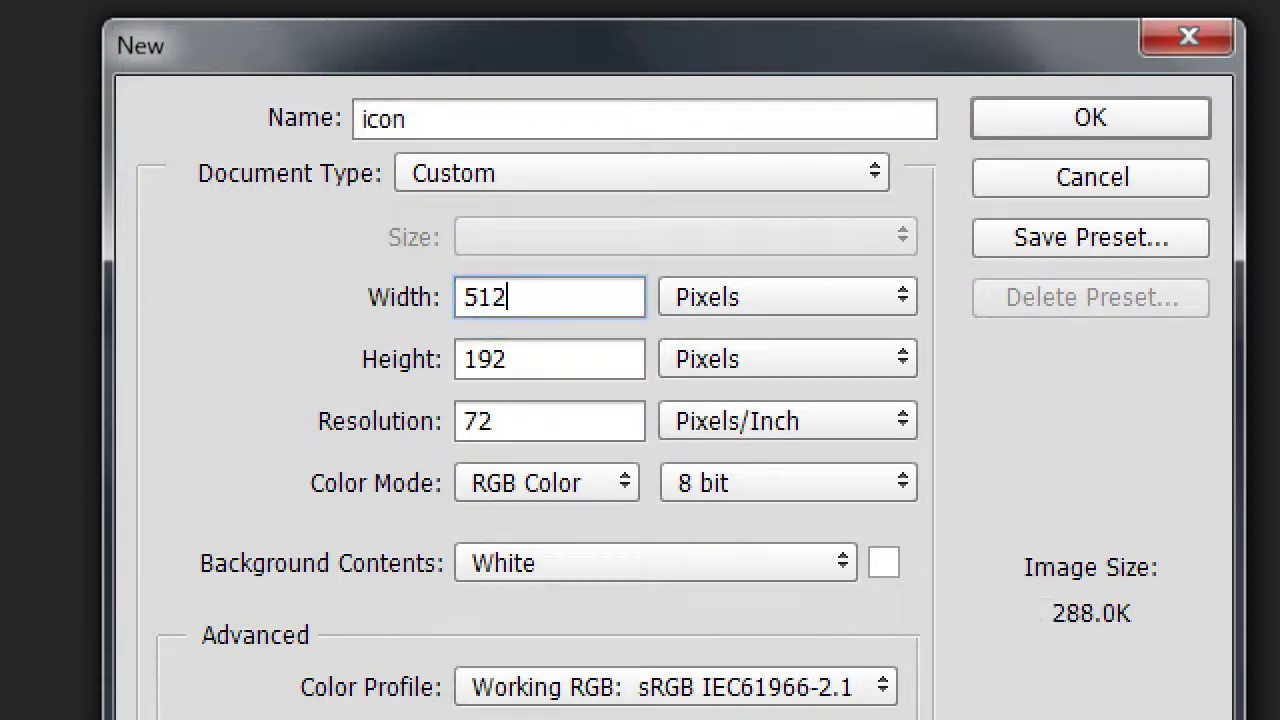
pyautogui.press('Tab')
pyautogui.write('512')
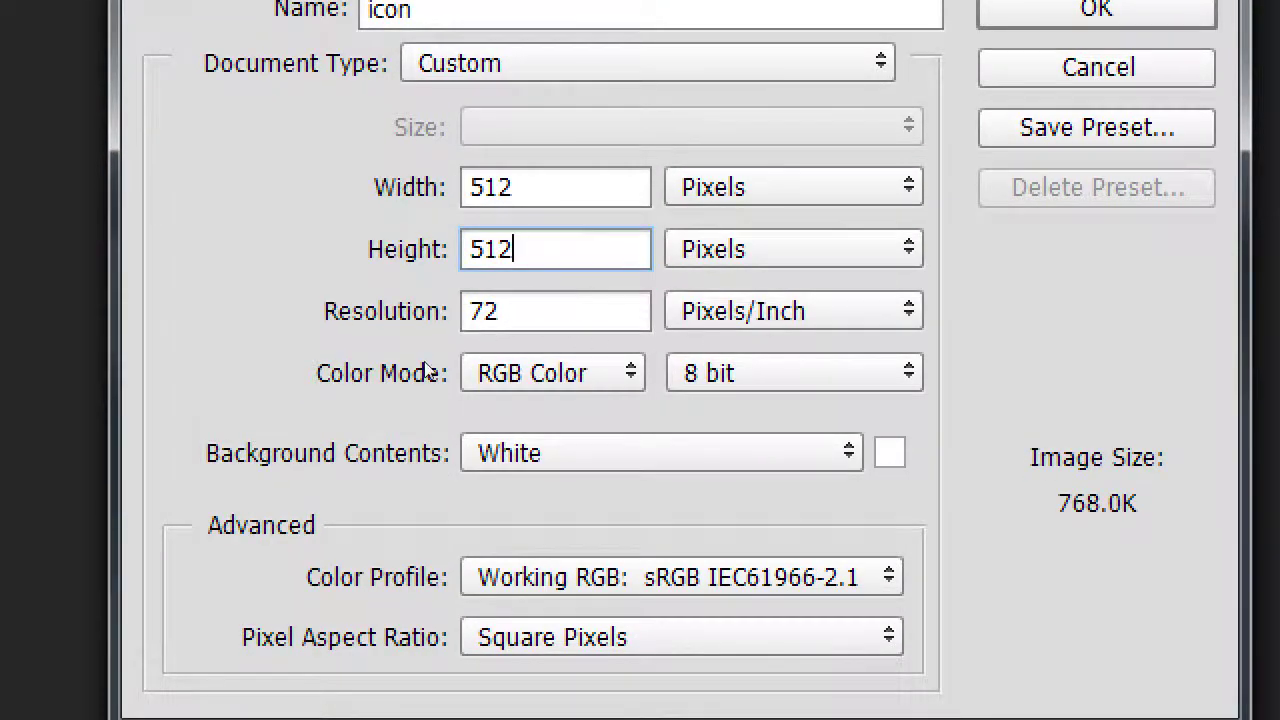
# Step: Set the background contents to Transparent and create the new icon document
pyautogui.click(590, 452)
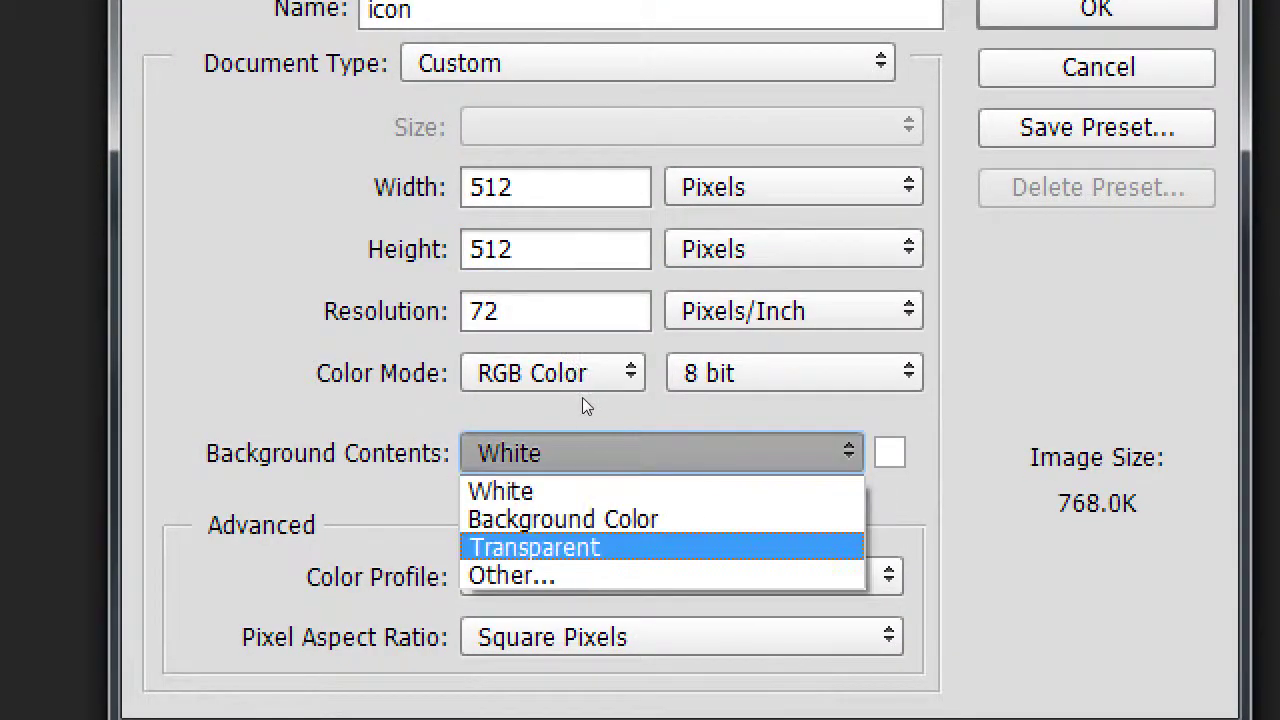
pyautogui.press('Return')
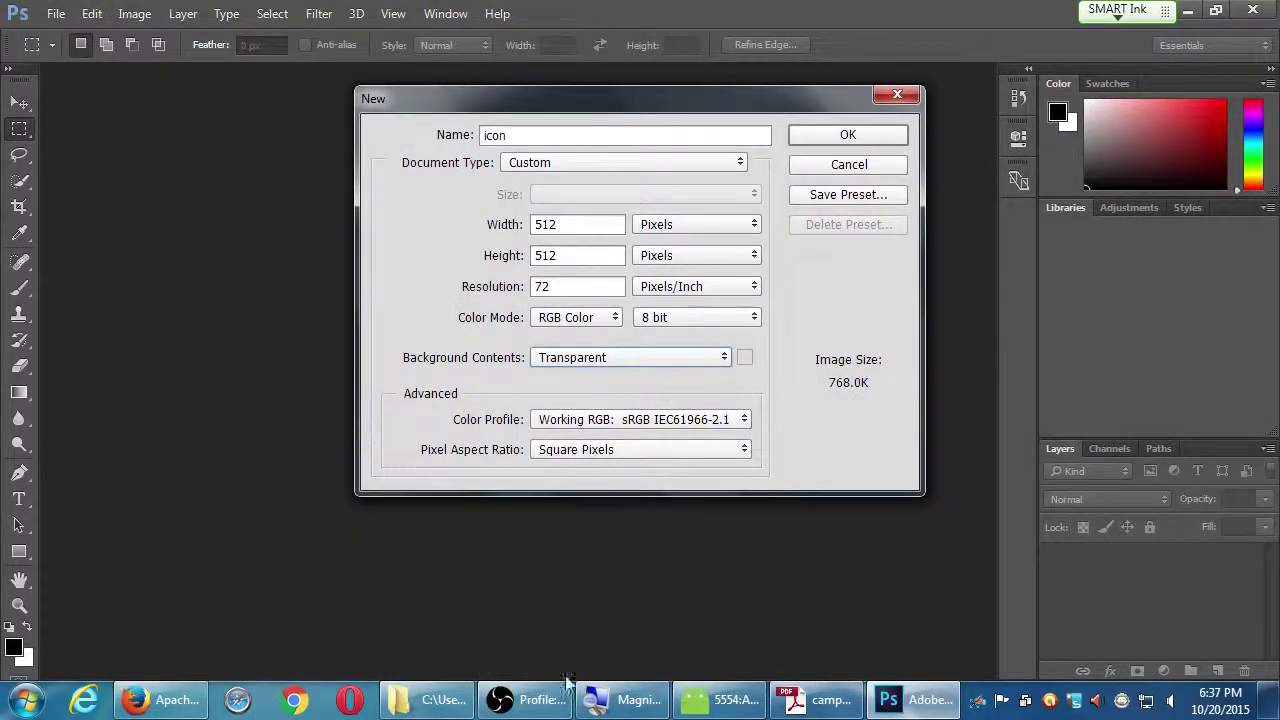
pyautogui.click(705, 705)
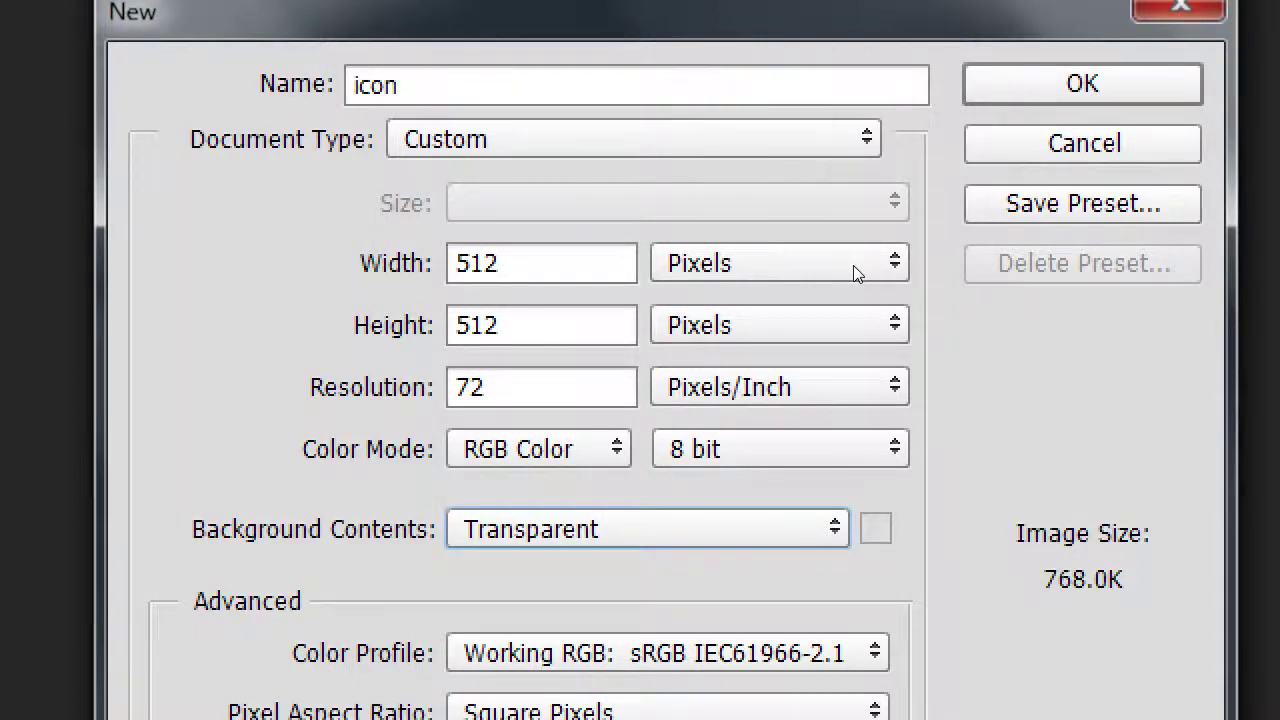
pyautogui.press('Return')
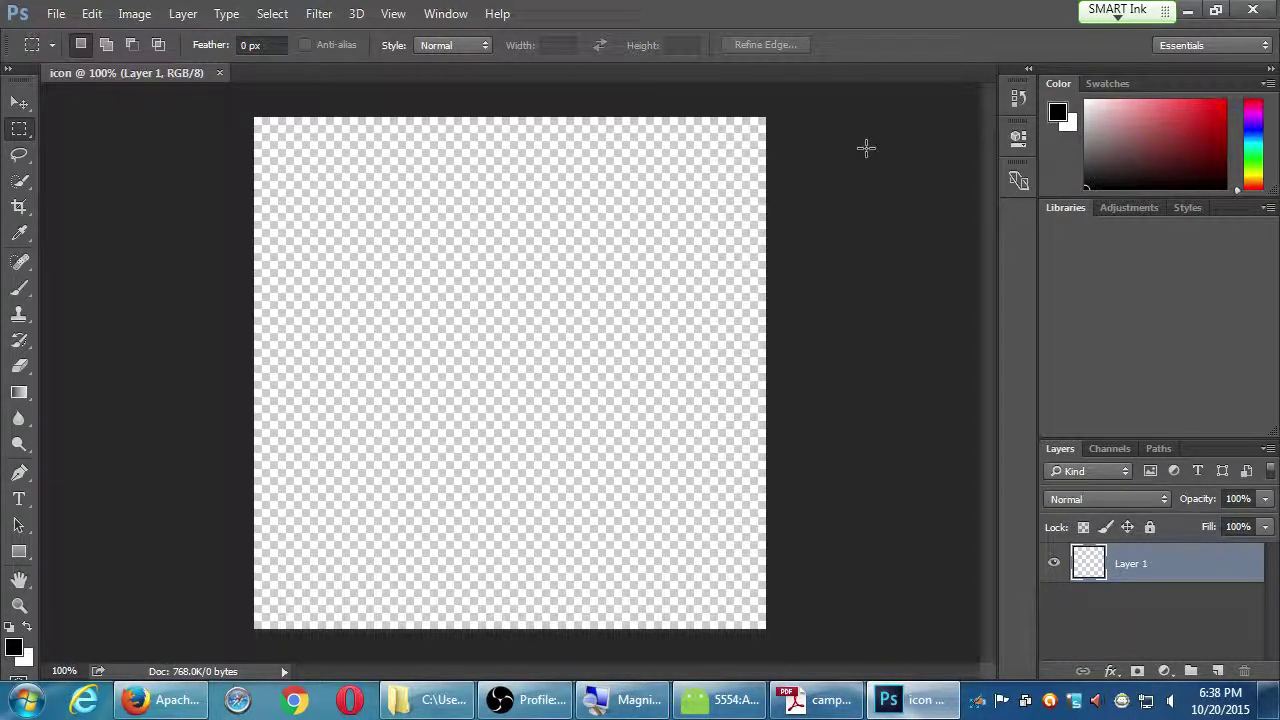
pyautogui.hotkey('ctrl', '+')
pyautogui.hotkey('ctrl', '+')
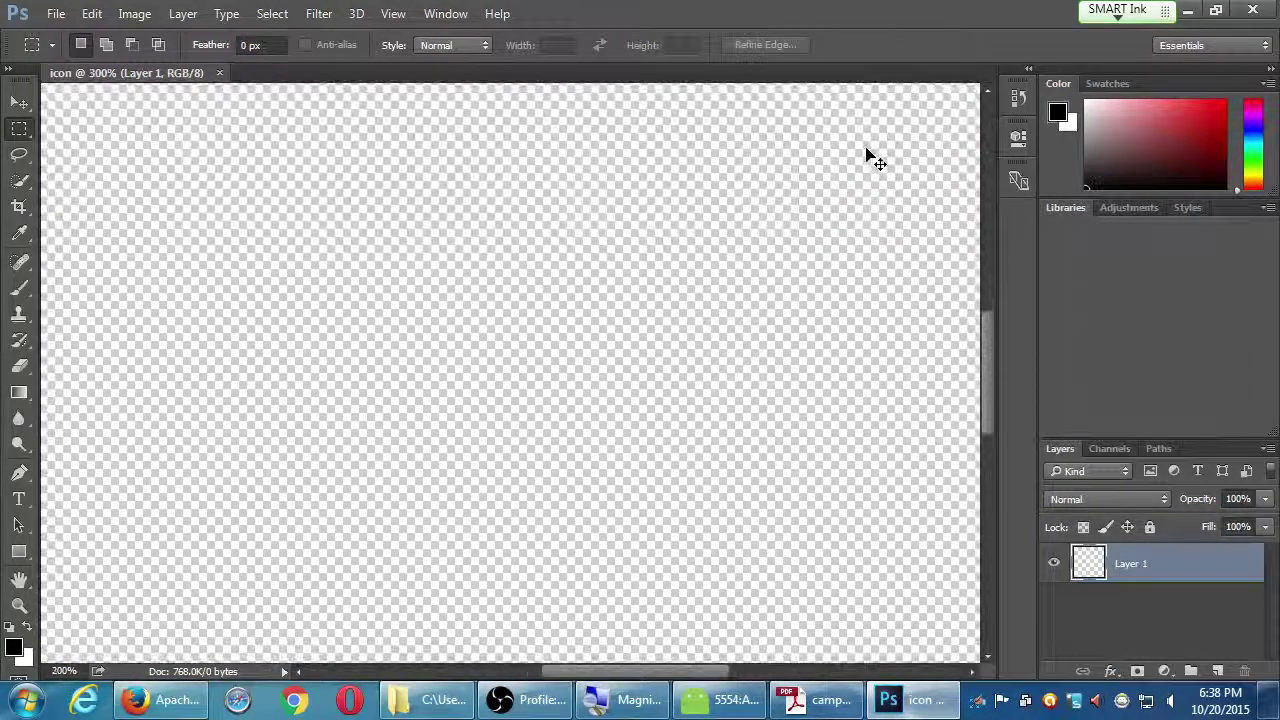
pyautogui.hotkey('ctrl', '-')
pyautogui.hotkey('ctrl', '-')
pyautogui.hotkey('ctrl', '-')
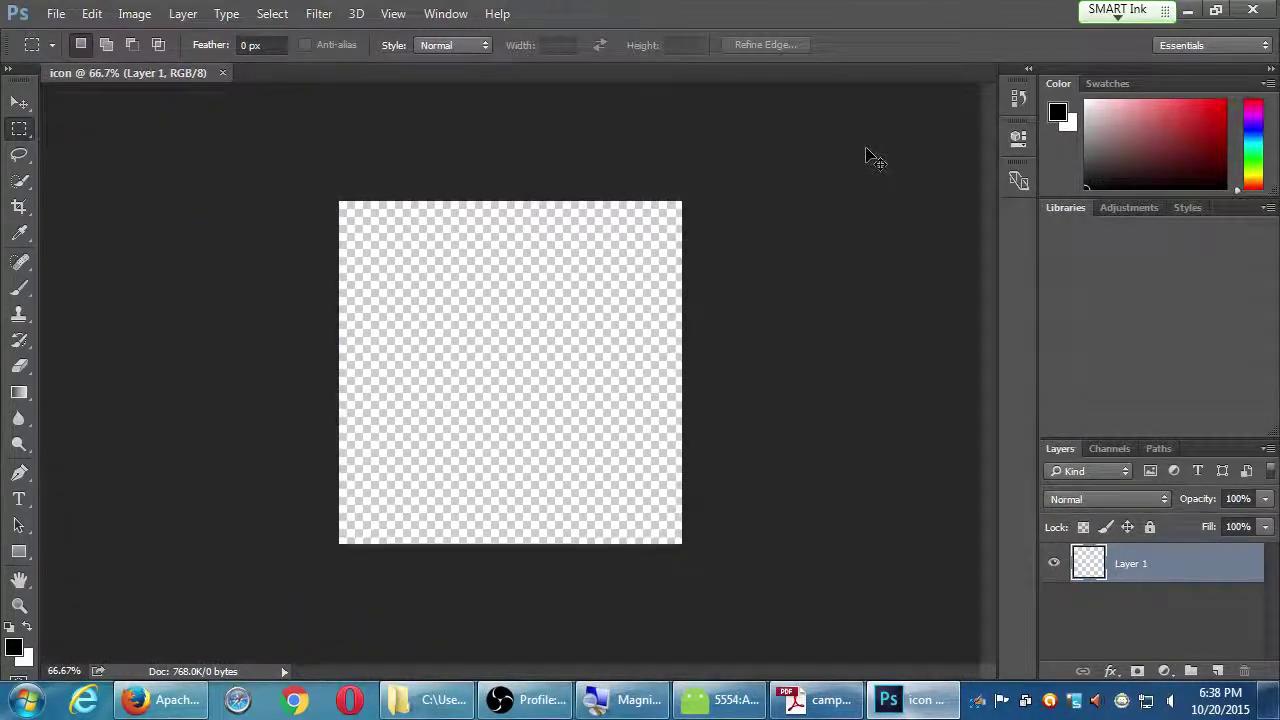
pyautogui.hotkey('ctrl', '+')
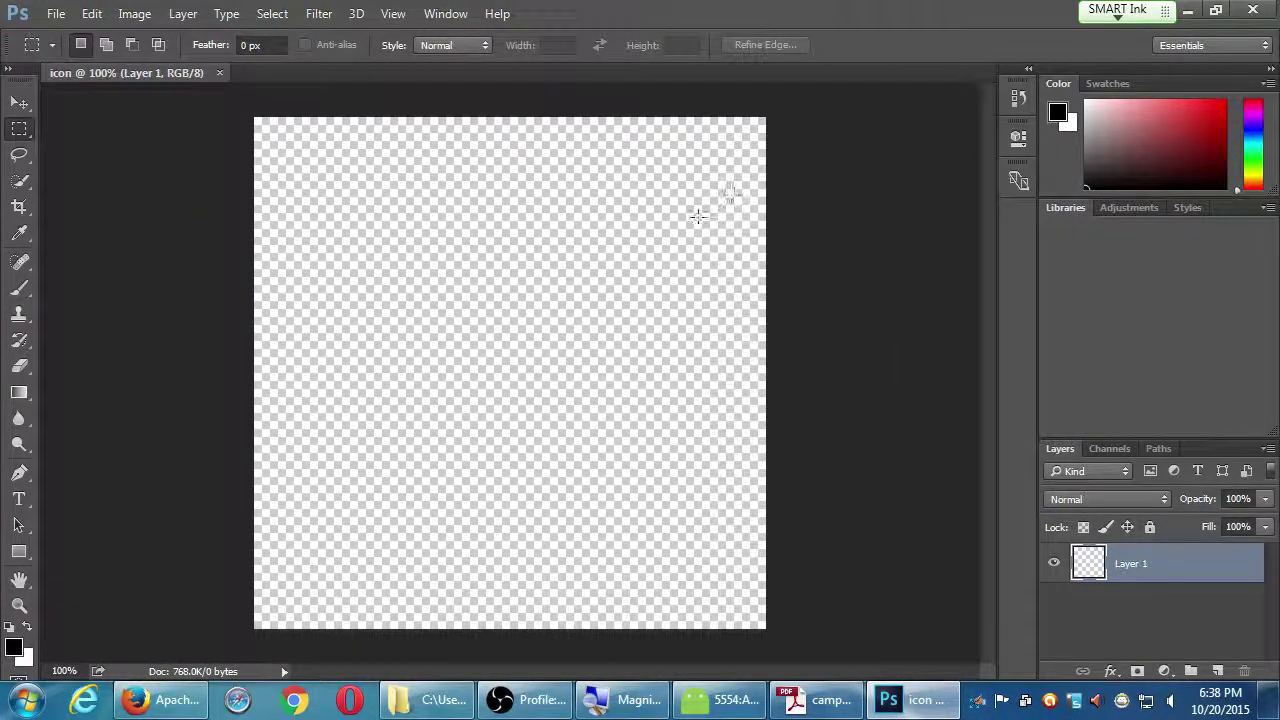
# Step: Start saving the new icon document as a file and choose the Desktop as its destination folder
pyautogui.click(54, 13)
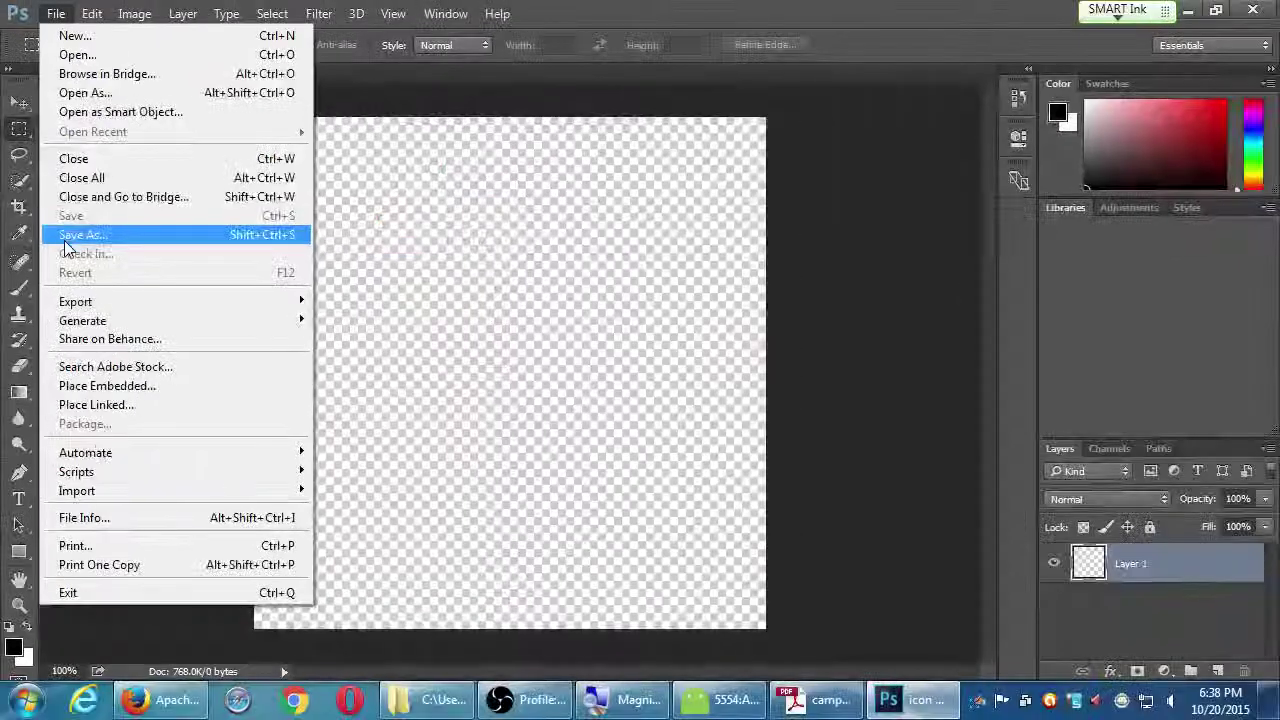
pyautogui.click(68, 240)
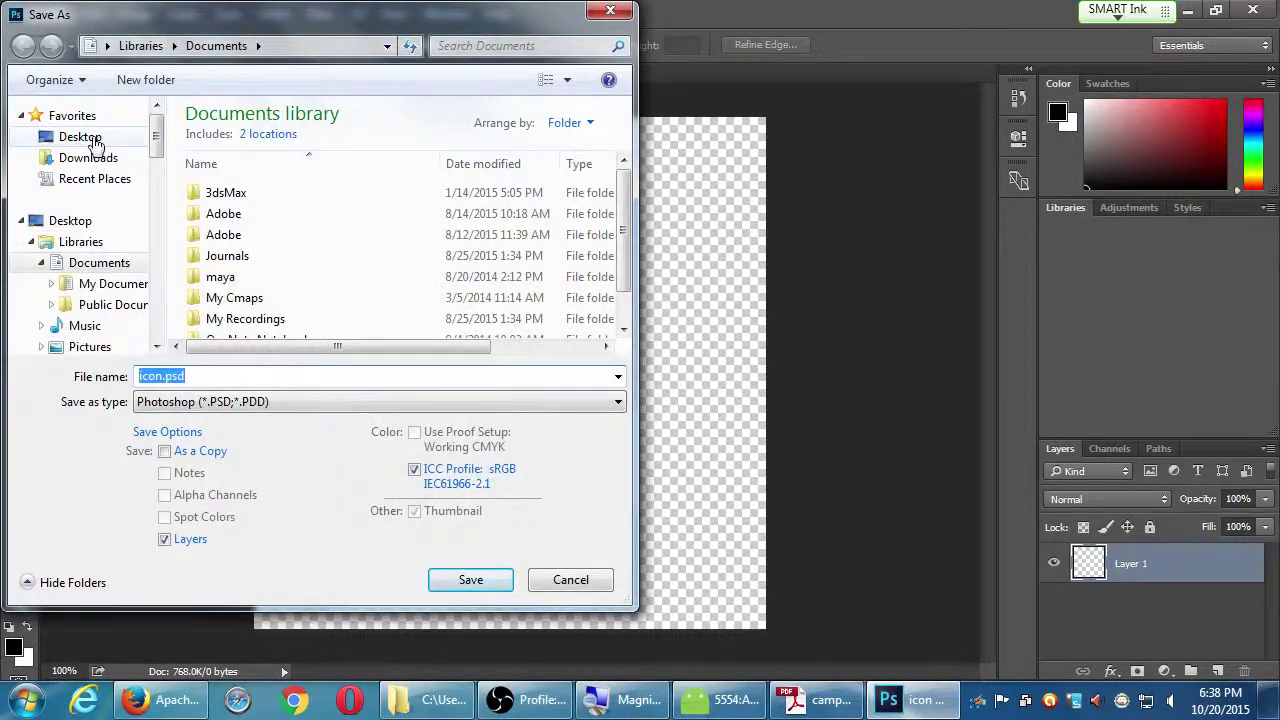
pyautogui.click(89, 143)
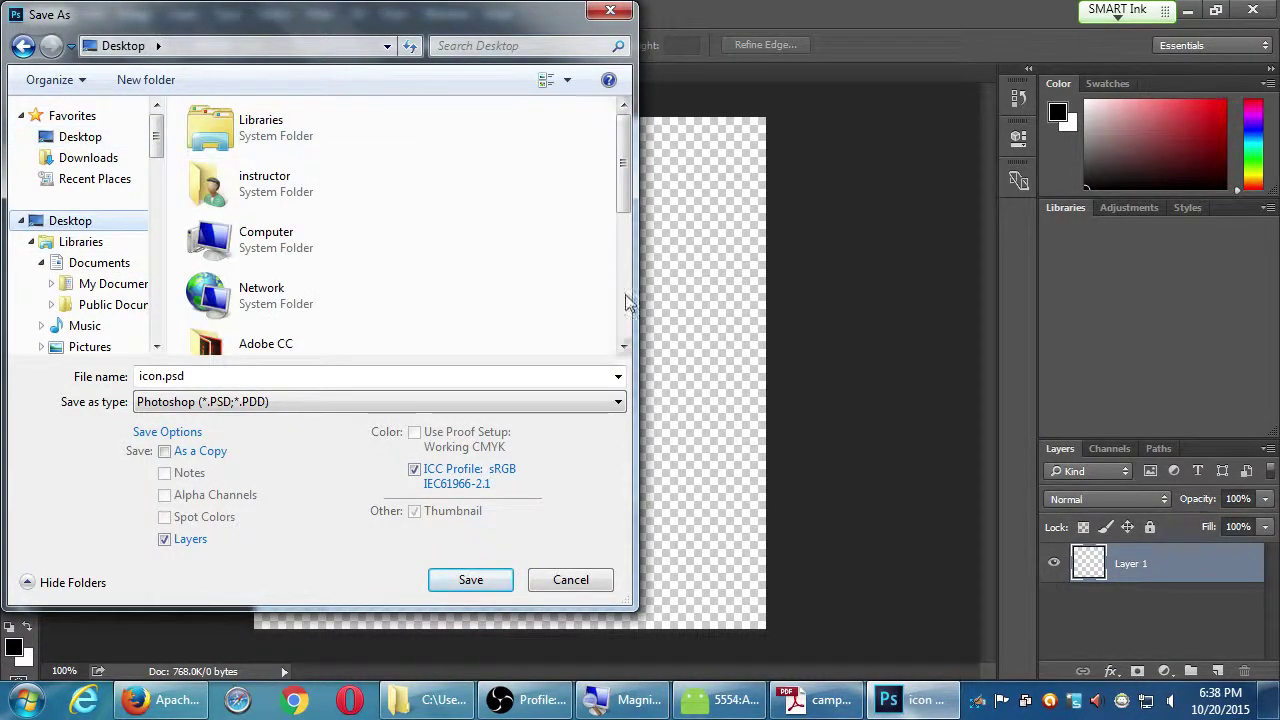
pyautogui.moveTo(636, 295); pyautogui.dragTo(772, 275)
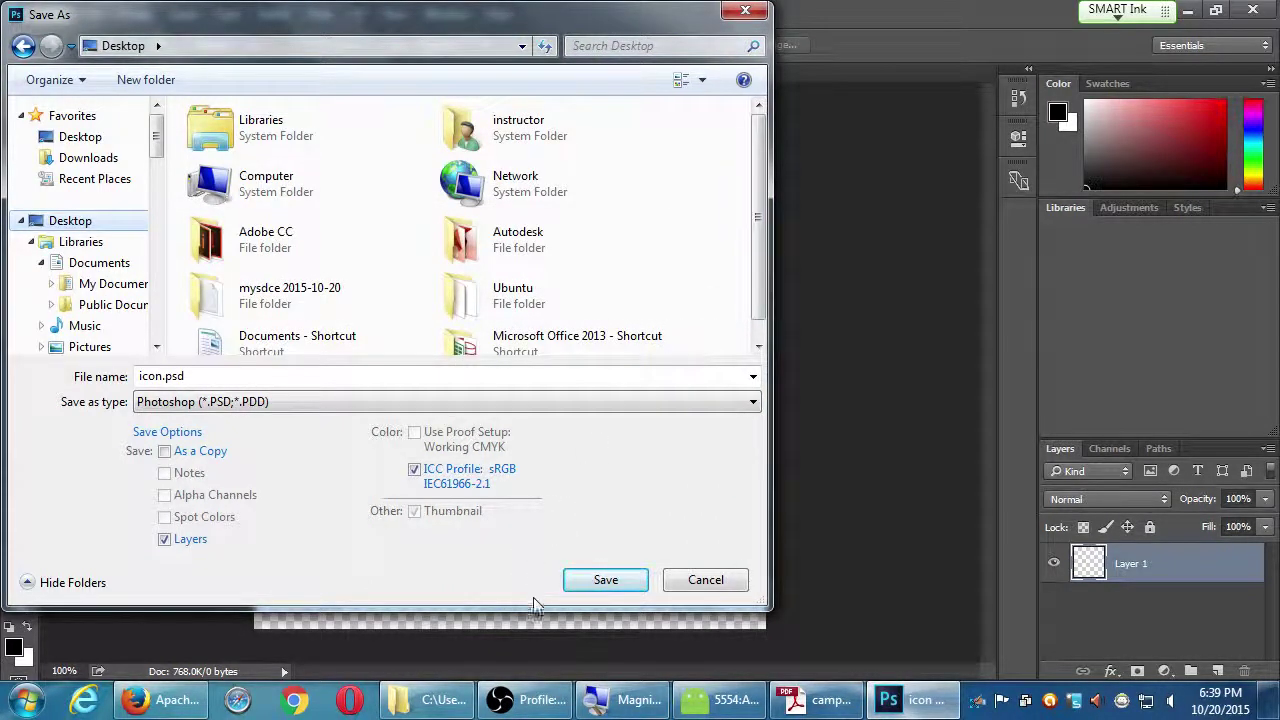
pyautogui.moveTo(534, 607); pyautogui.dragTo(529, 657)
pyautogui.moveTo(220, 30); pyautogui.dragTo(274, 40)
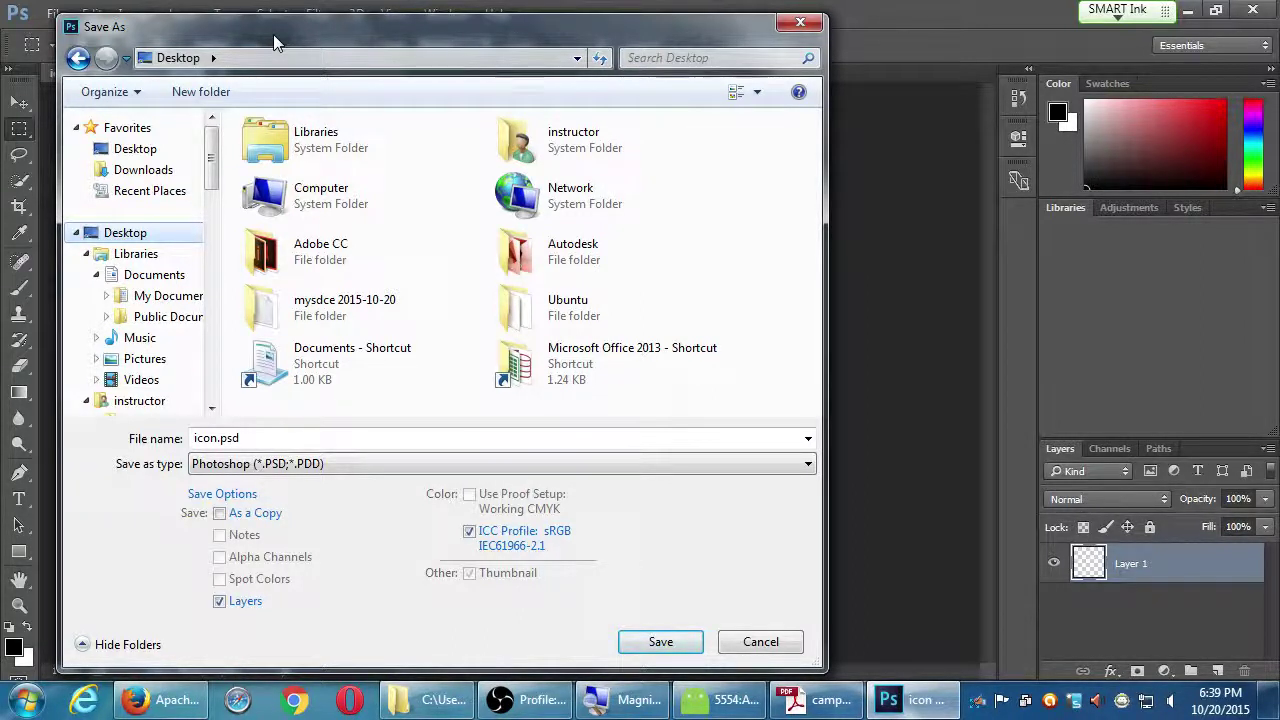
# Step: Name the file icon512.psd and save it in Photoshop format with Maximize Compatibility on
pyautogui.click(297, 437)
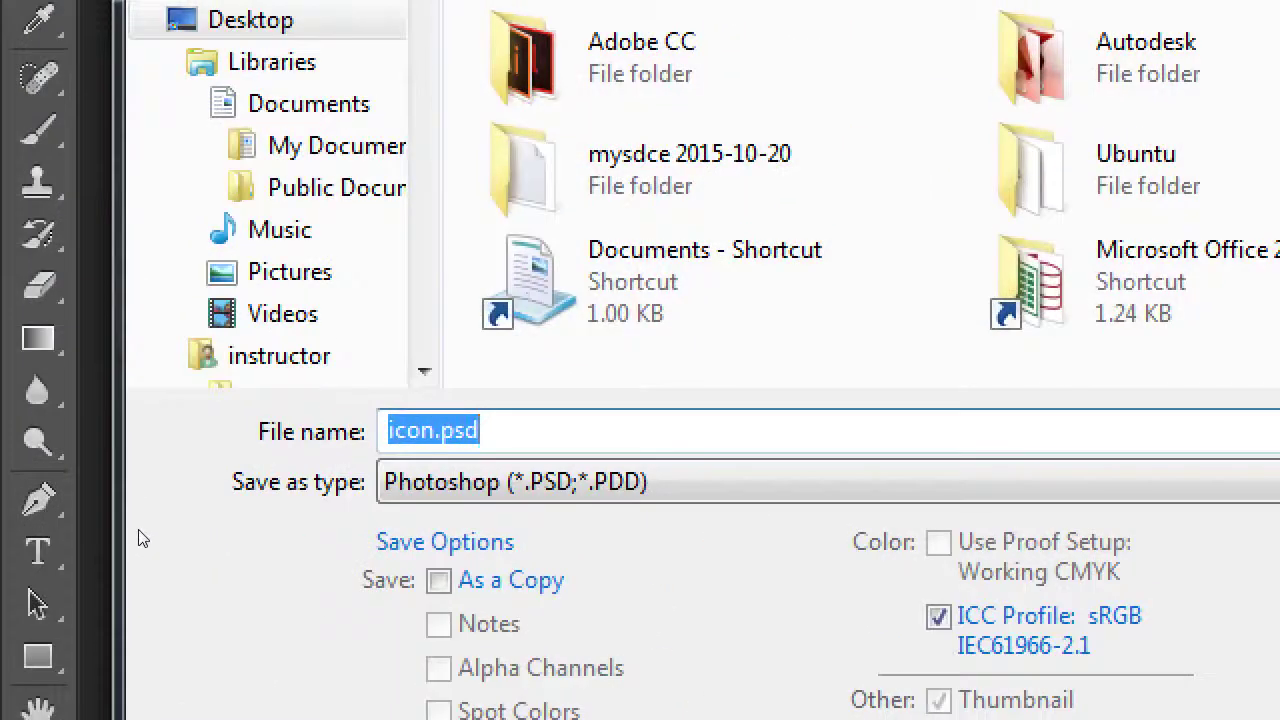
pyautogui.press('End')
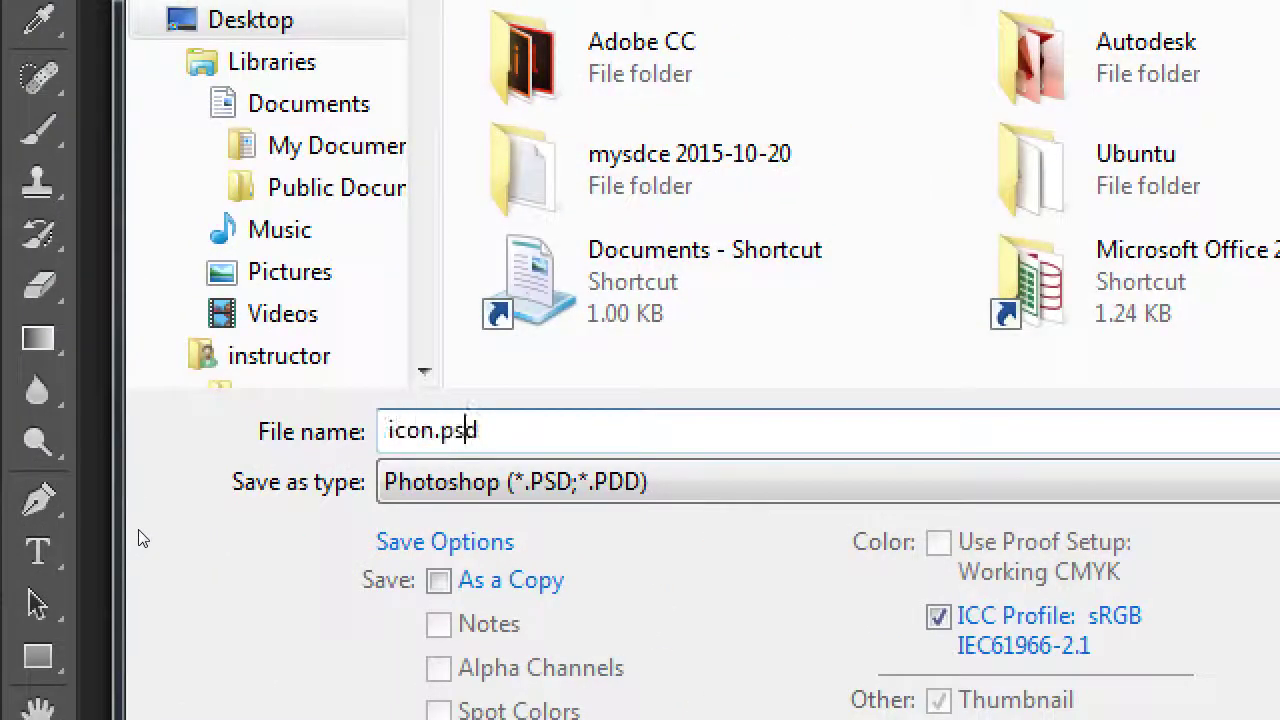
pyautogui.press('Left')
pyautogui.press('Left')
pyautogui.press('Left')
pyautogui.press('Left')
pyautogui.write('512')
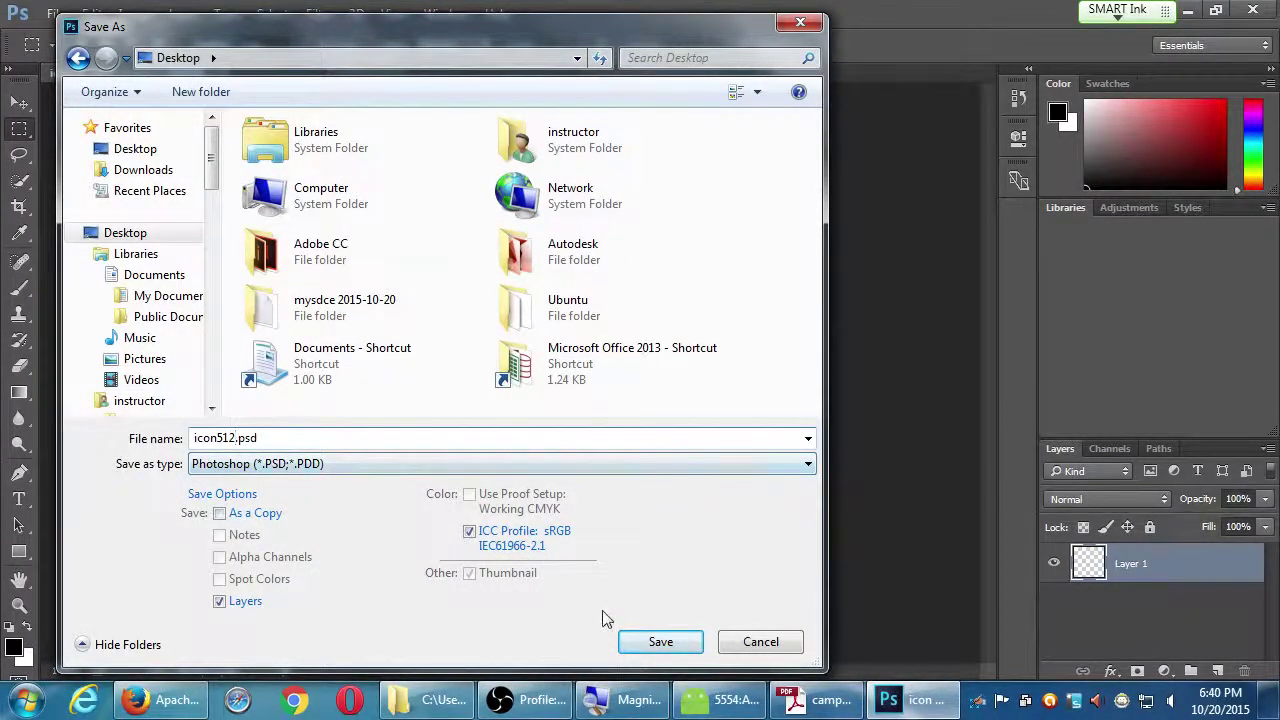
pyautogui.click(660, 643)
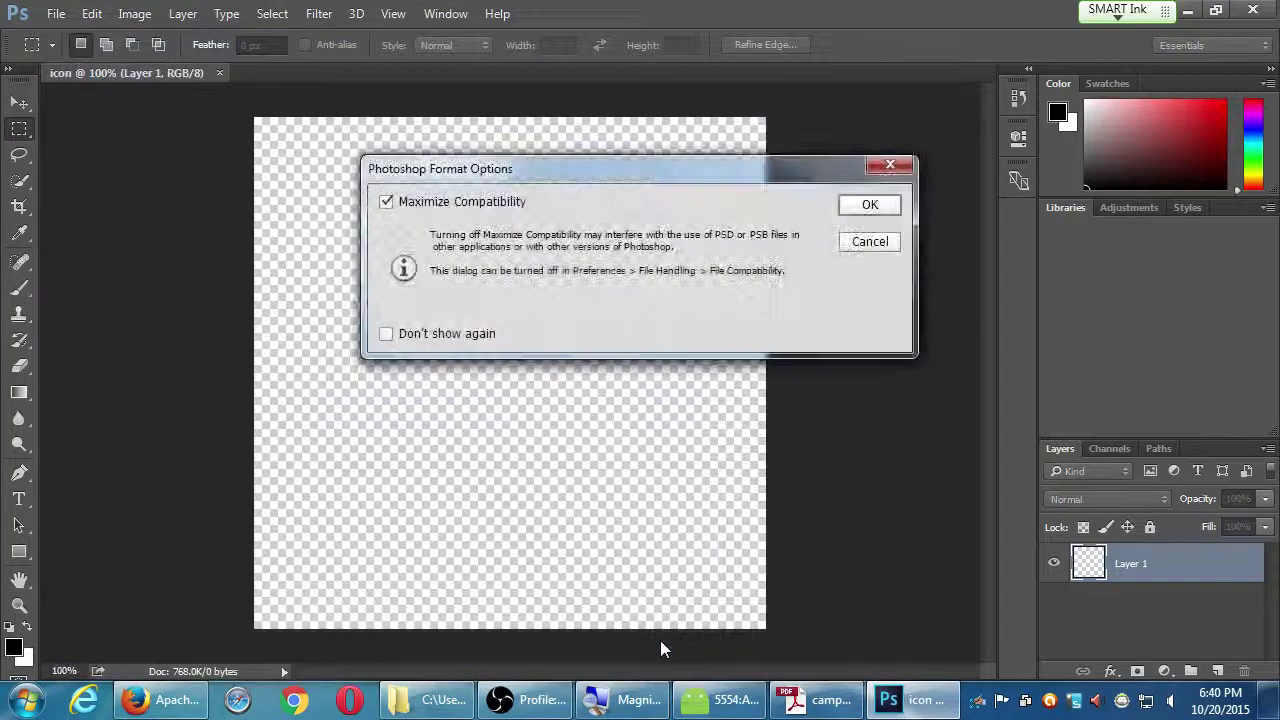
pyautogui.moveTo(567, 175); pyautogui.dragTo(474, 180)
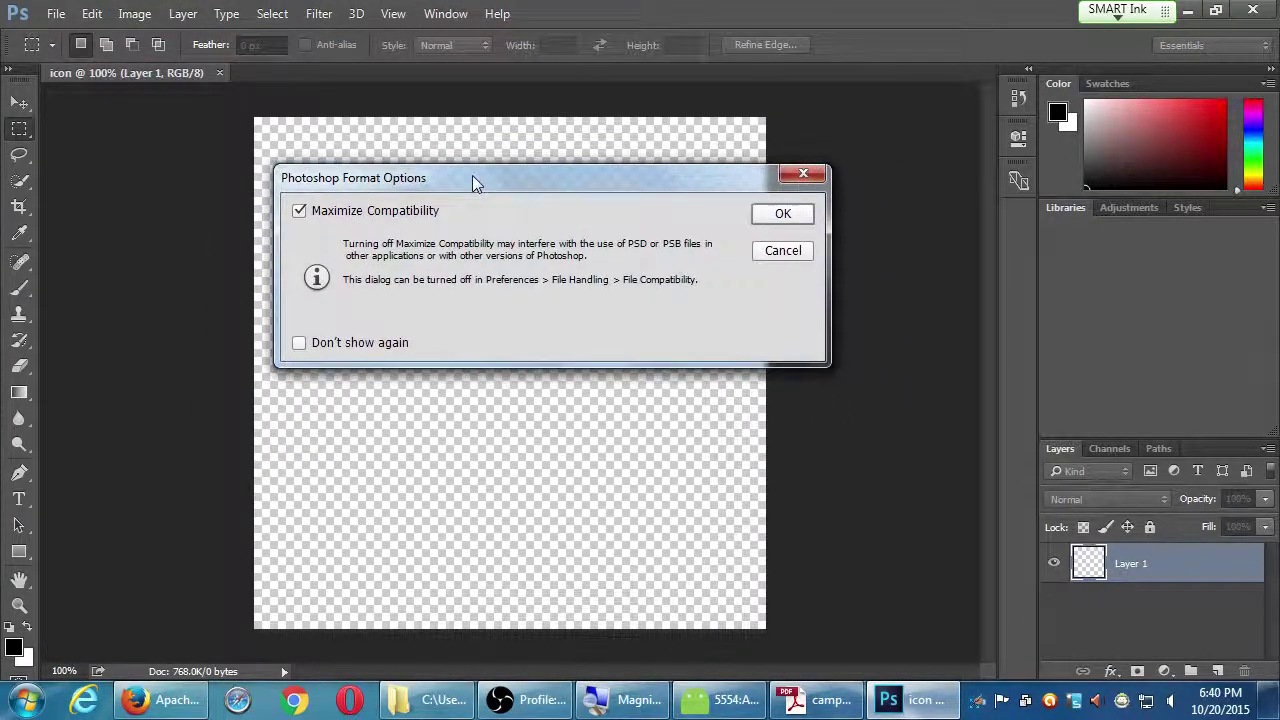
pyautogui.click(808, 212)
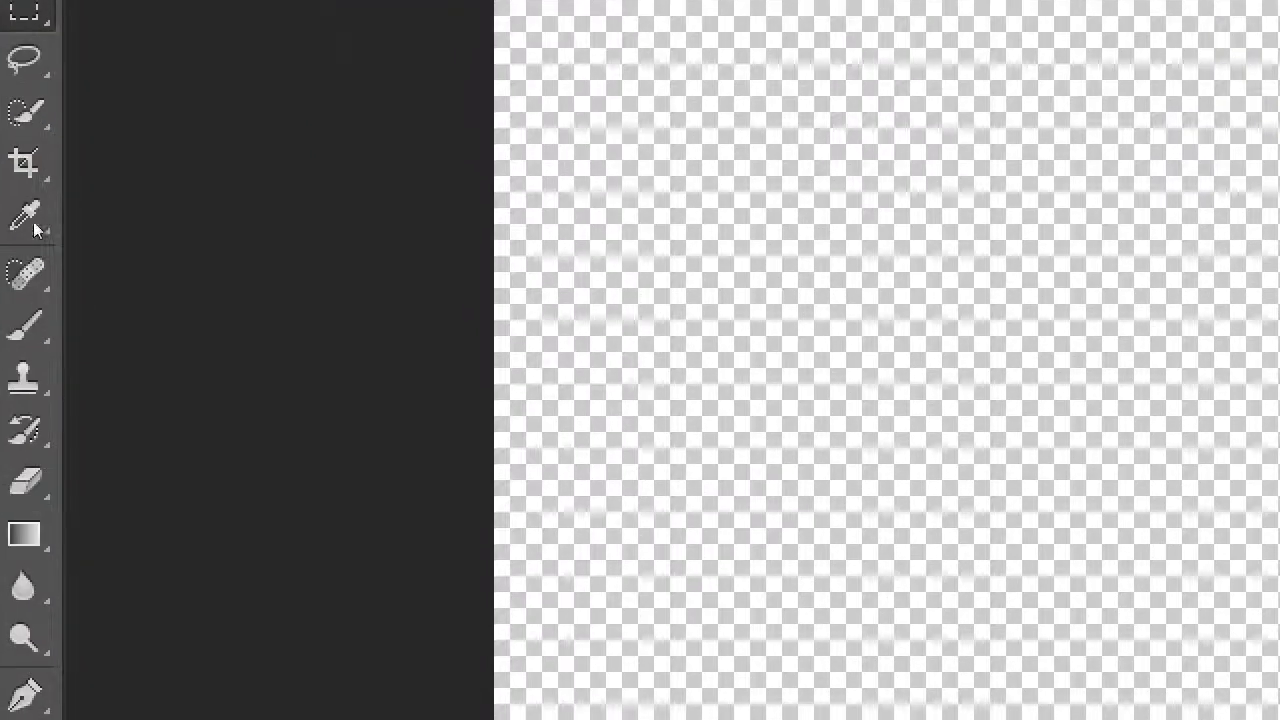
# Step: Look over the available editing tools, from the selection tools to the Zoom tool and color swatches
pyautogui.press('l')
pyautogui.press('w')
pyautogui.press('i')
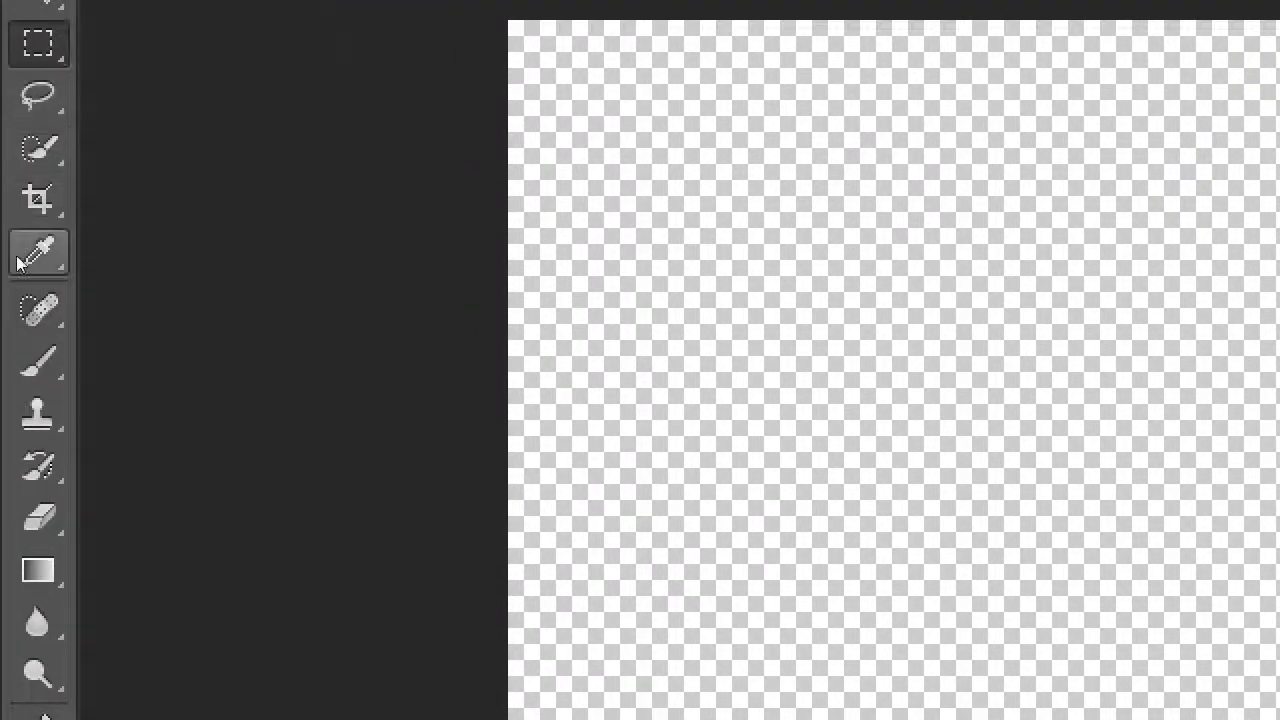
pyautogui.press('j')
pyautogui.press('c')
pyautogui.press('s')
pyautogui.press('p')
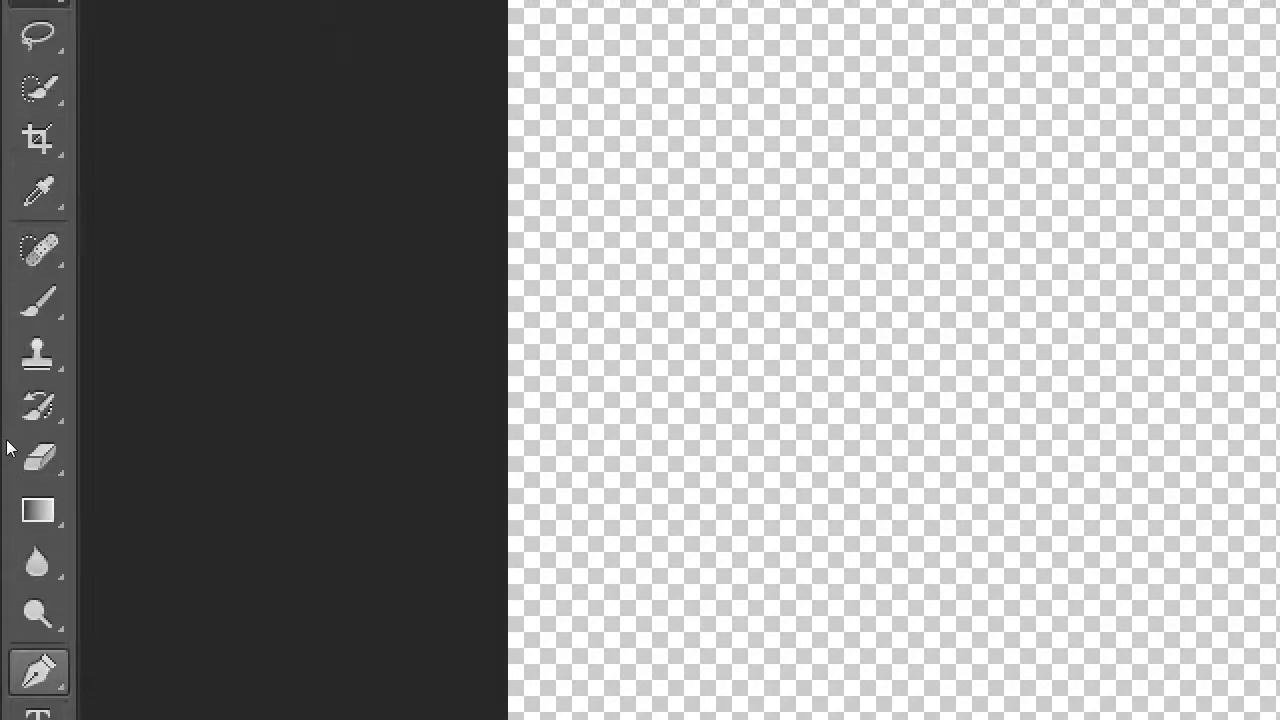
pyautogui.press('y')
pyautogui.press('o')
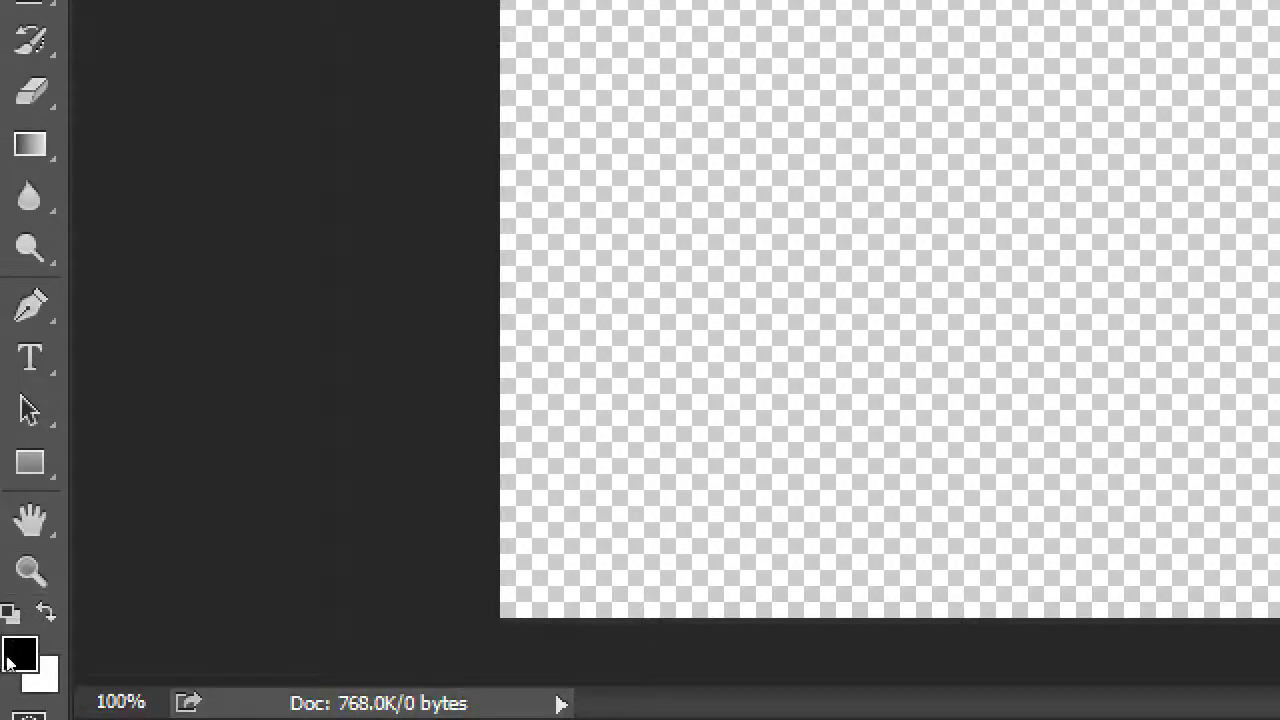
pyautogui.press('z')
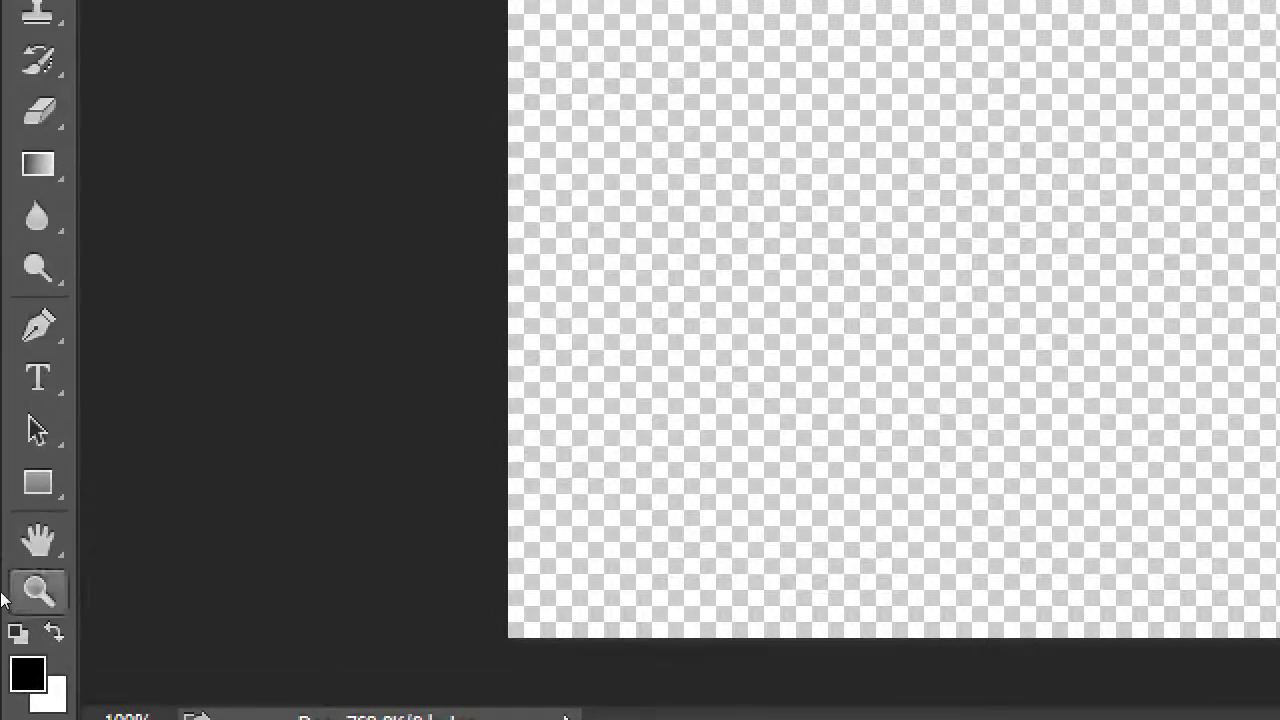
pyautogui.press('a')
pyautogui.press('m')
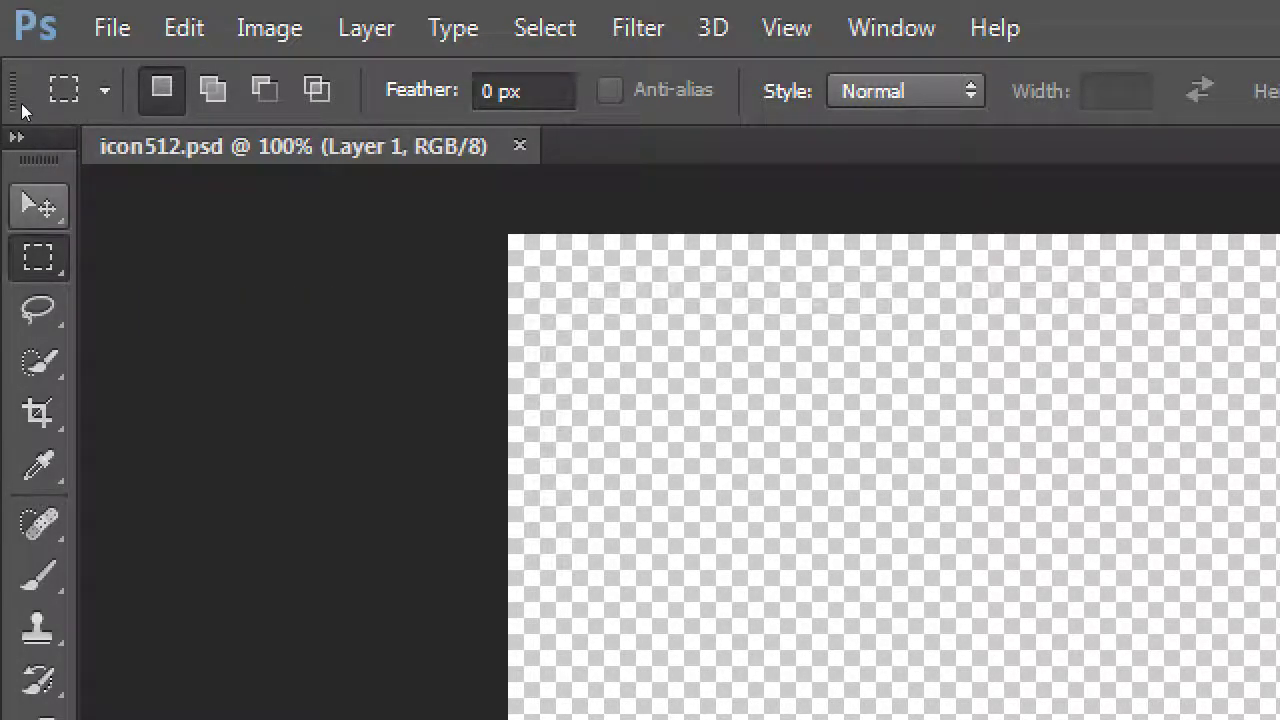
# Step: Compare the options offered by the Move, Lasso and Crop tools
pyautogui.press('v')
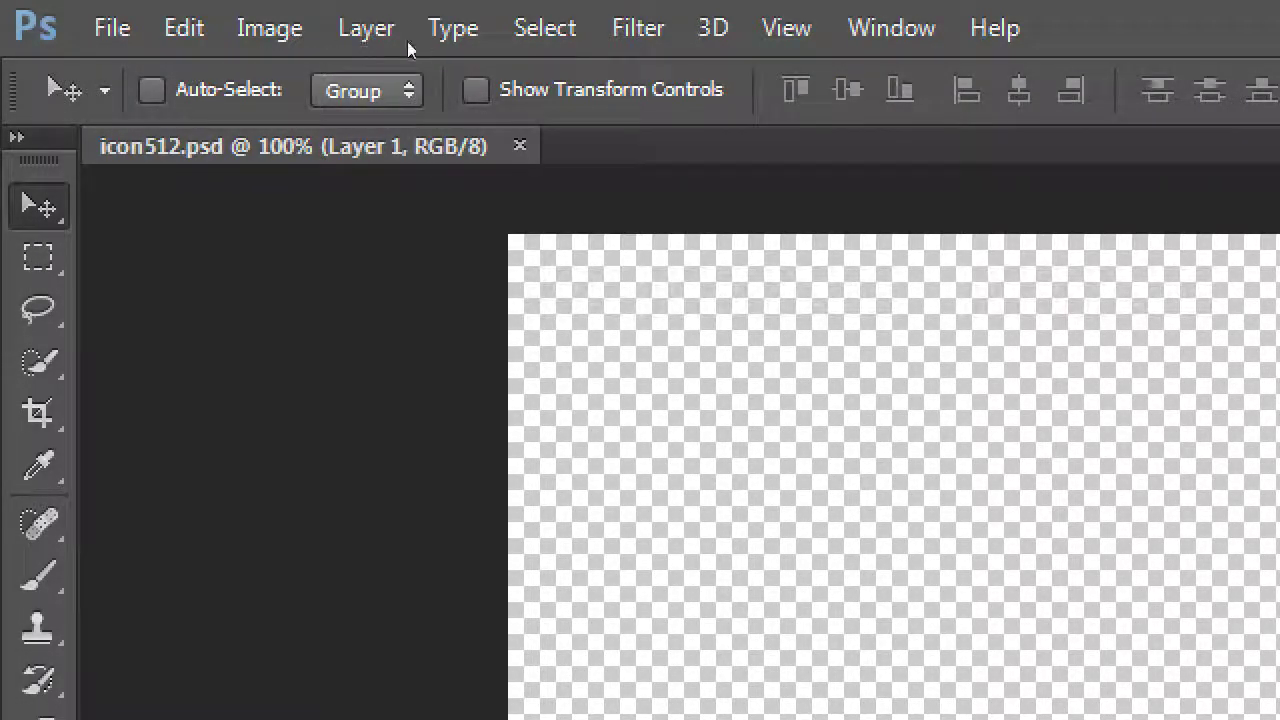
pyautogui.click(38, 309)
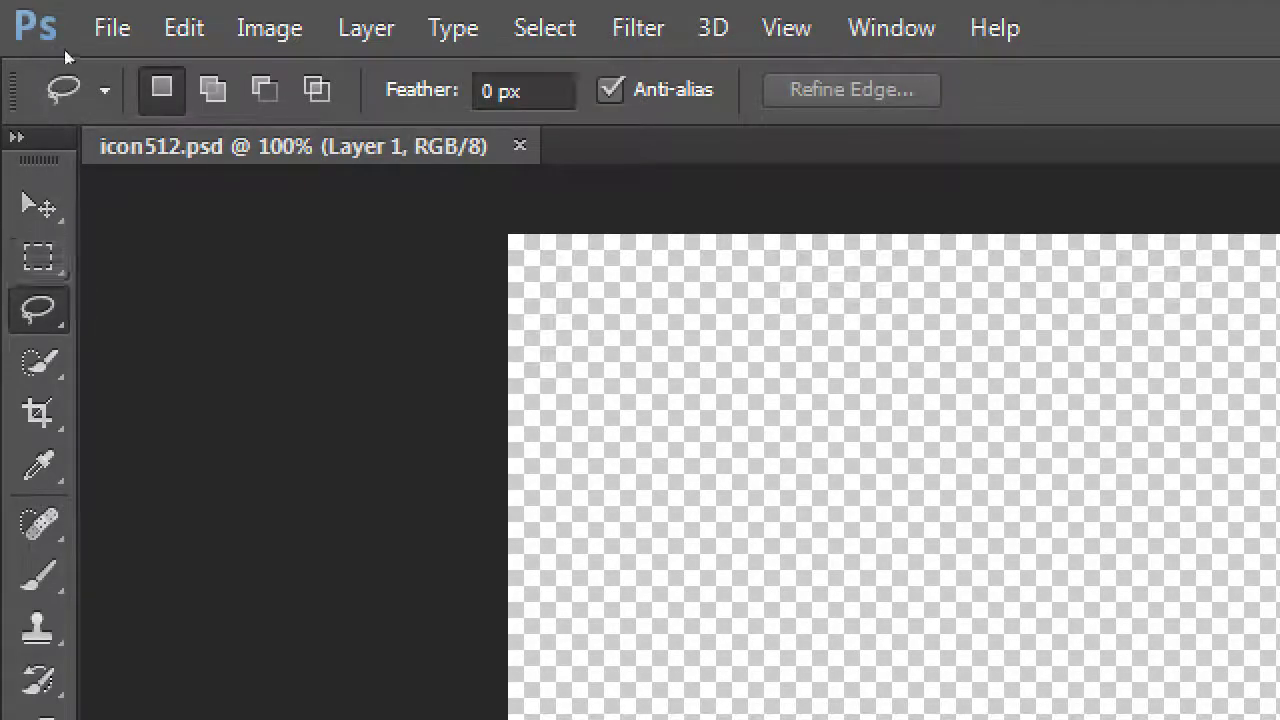
pyautogui.press('w')
pyautogui.press('c')
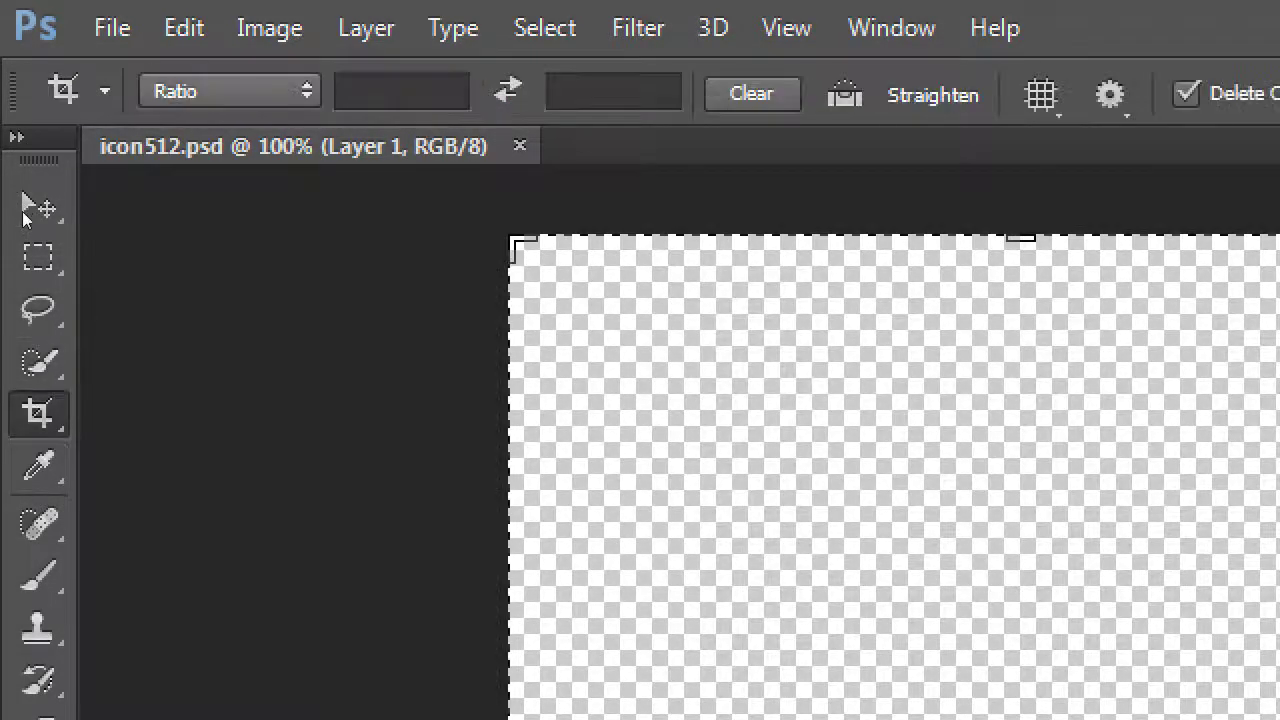
pyautogui.press('w')
pyautogui.press('v')
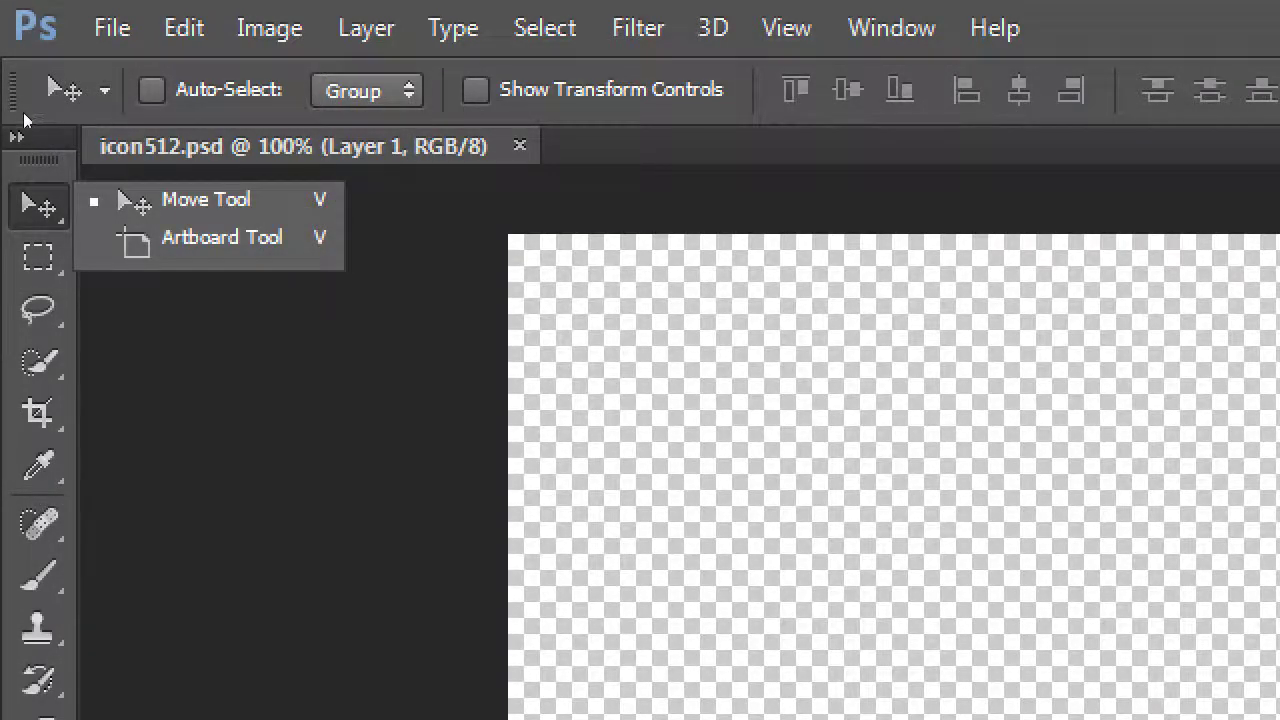
# Step: Examine the variants of the Marquee tool and the Lasso tool
pyautogui.press('m')
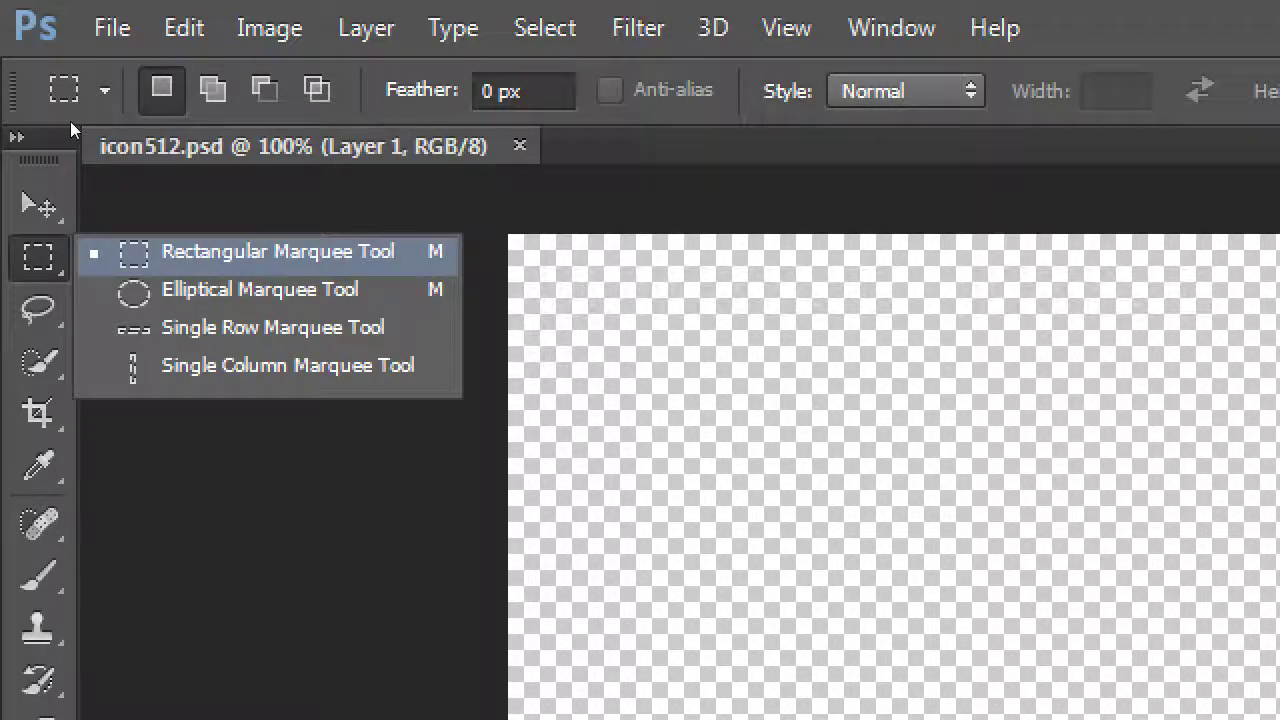
pyautogui.press('Down')
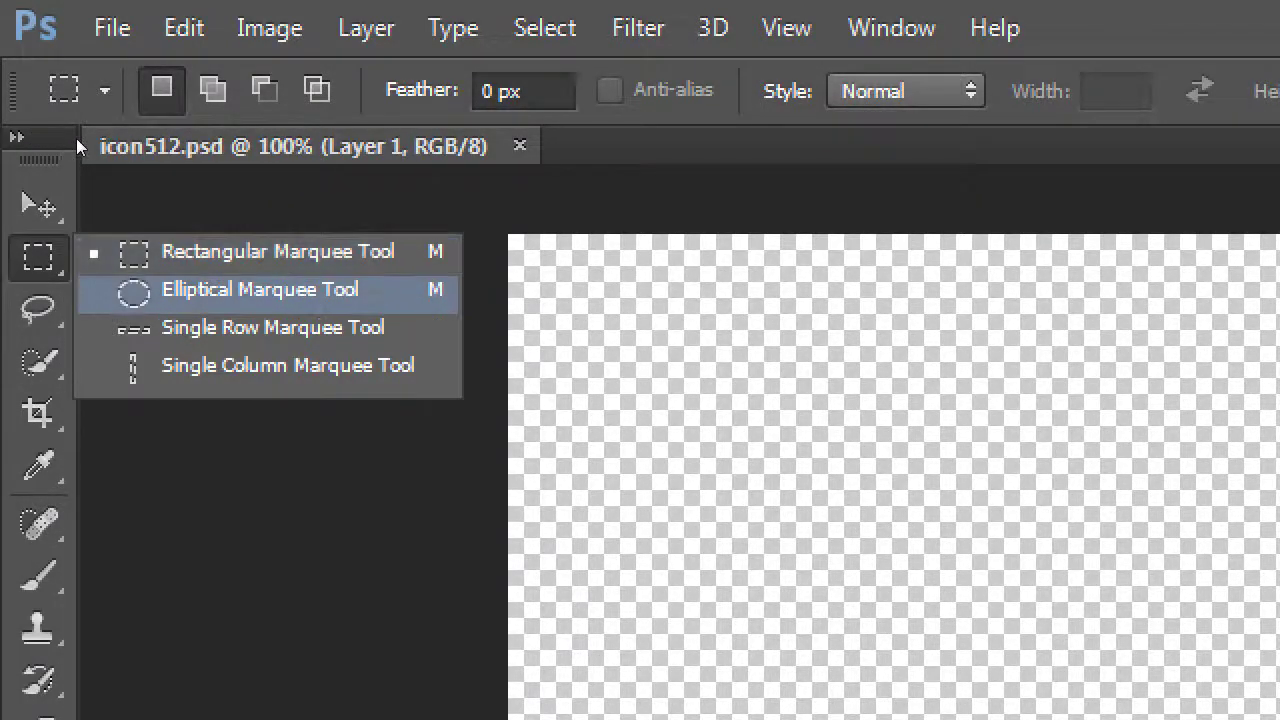
pyautogui.press('Up')
pyautogui.press('Return')
pyautogui.press('l')
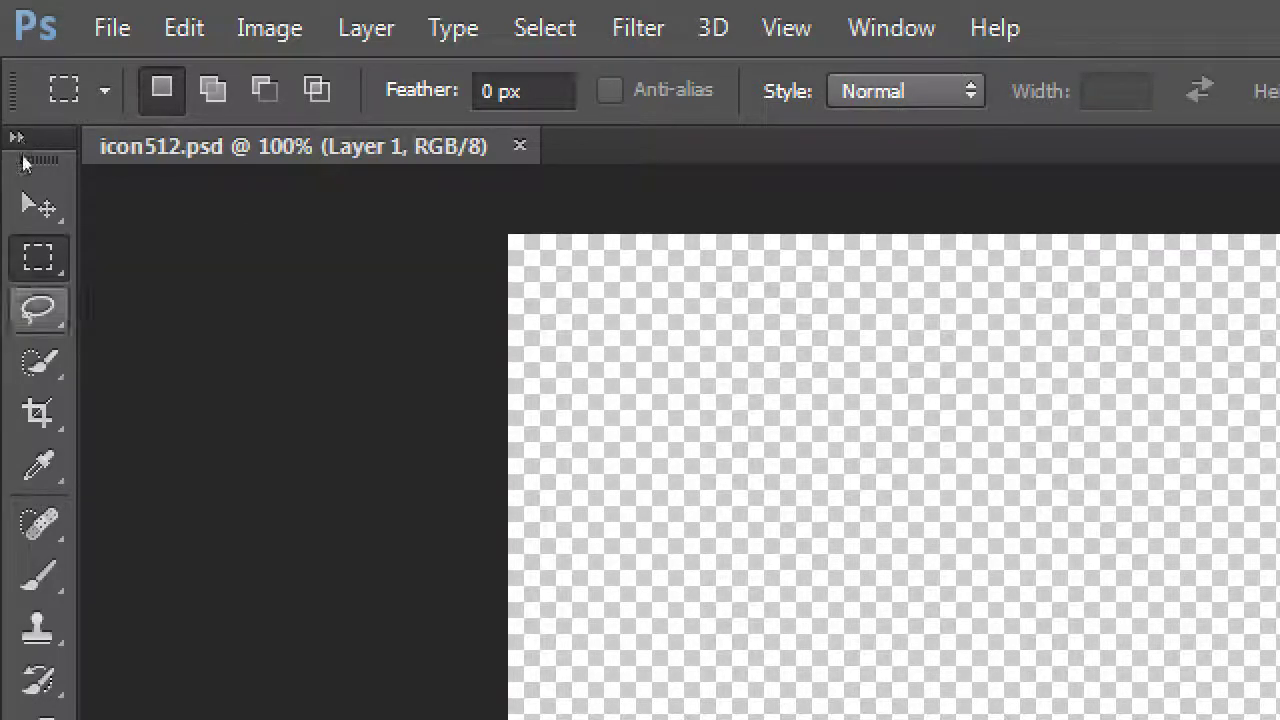
pyautogui.press('Down')
pyautogui.press('Up')
pyautogui.press('Down')
pyautogui.press('Down')
pyautogui.press('Down')
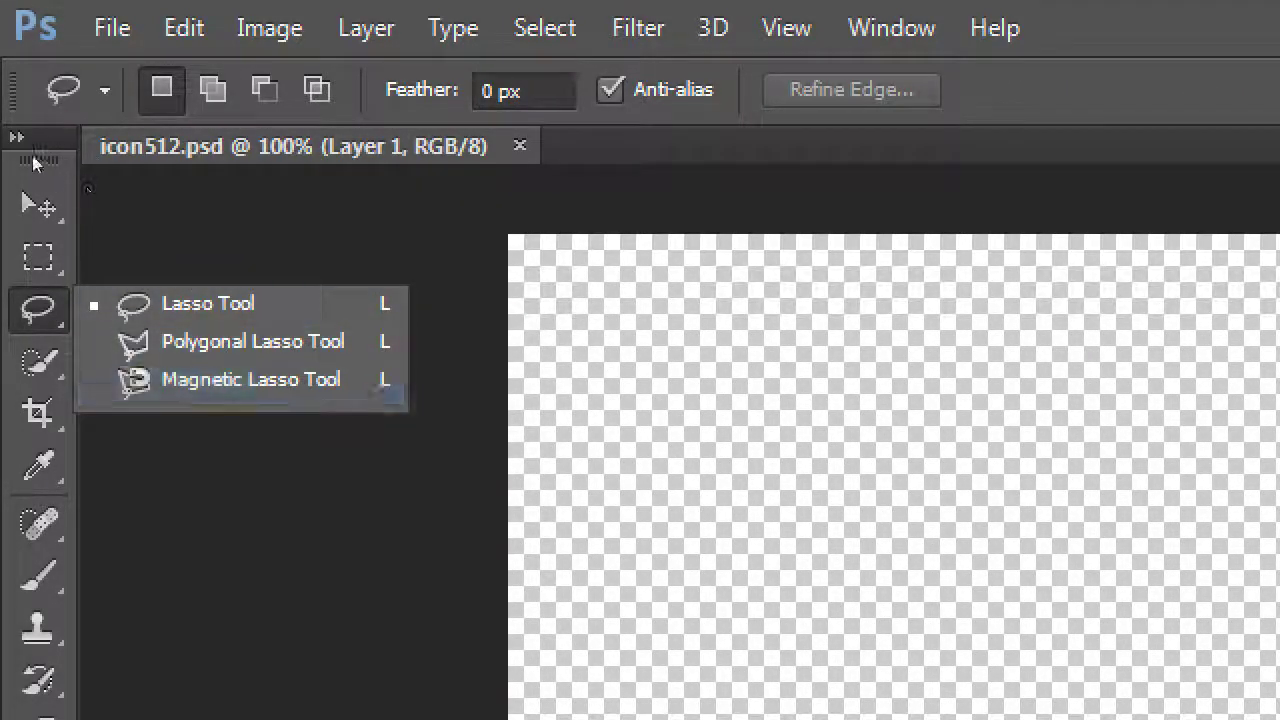
pyautogui.press('Escape')
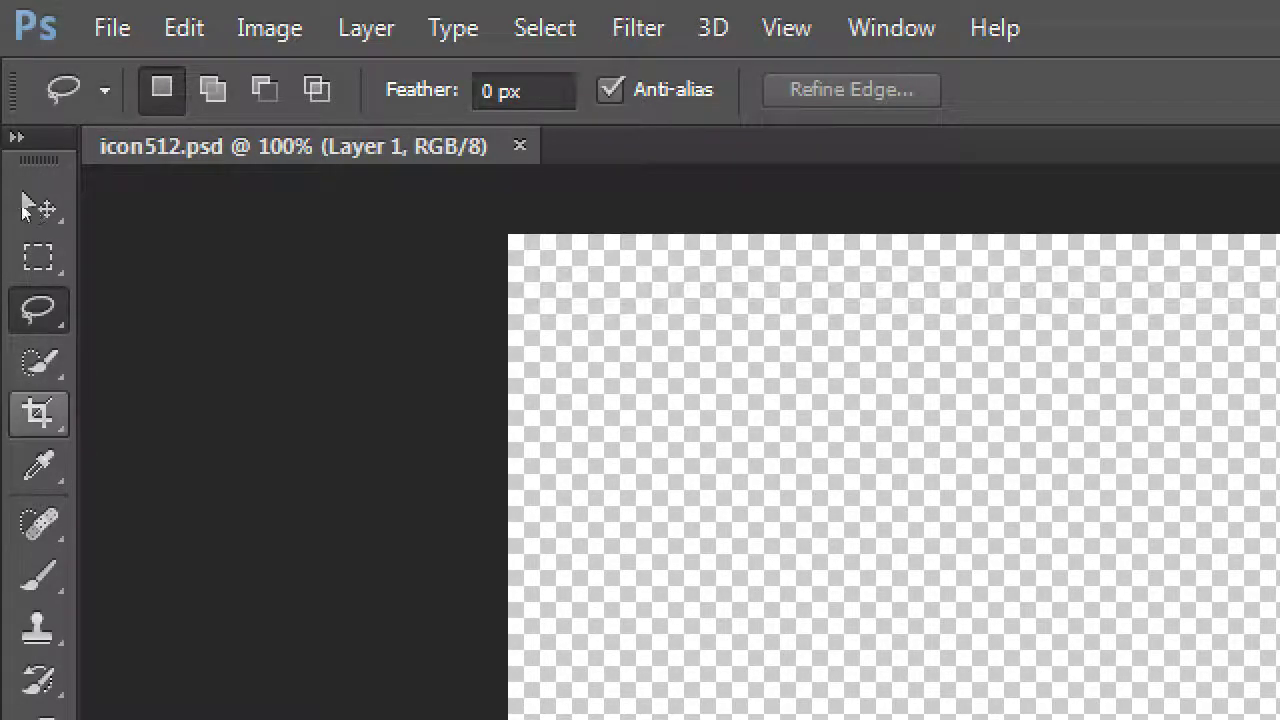
# Step: Examine the Crop tool variants, close the crop preview and return to the Move tool
pyautogui.press('c')
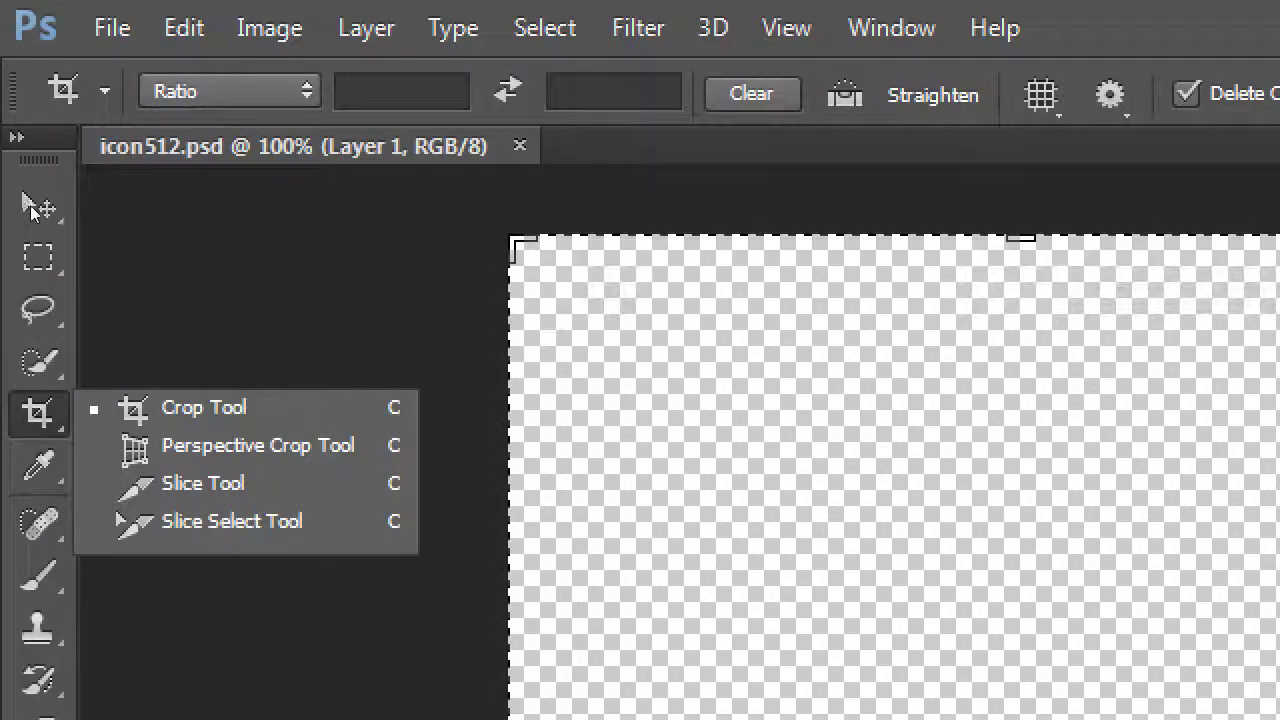
pyautogui.press('Down')
pyautogui.press('Return')
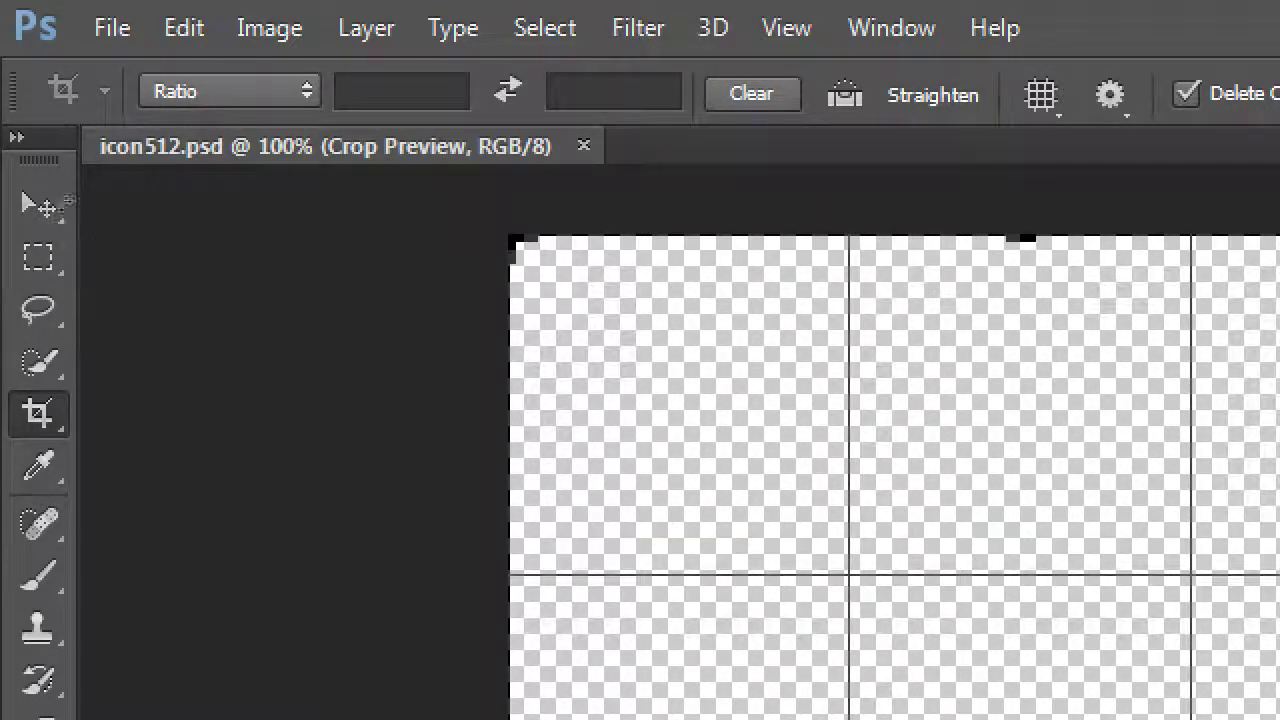
pyautogui.press('v')
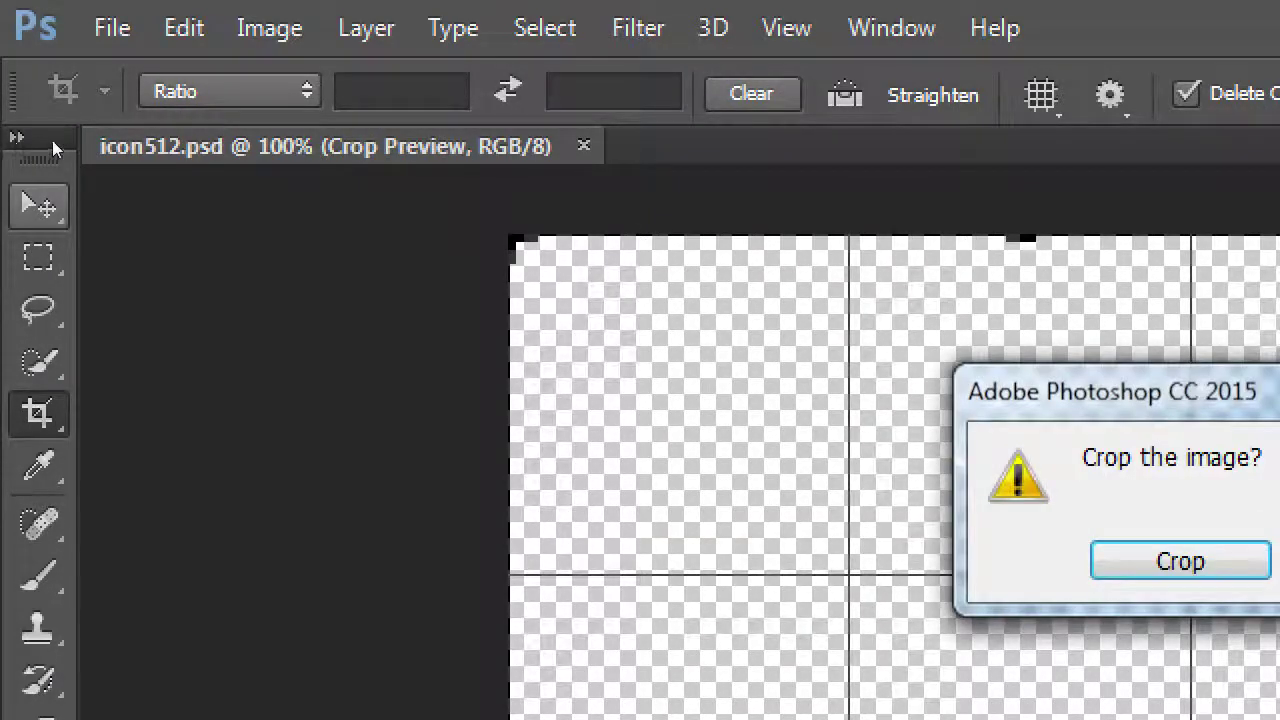
pyautogui.press('Escape')
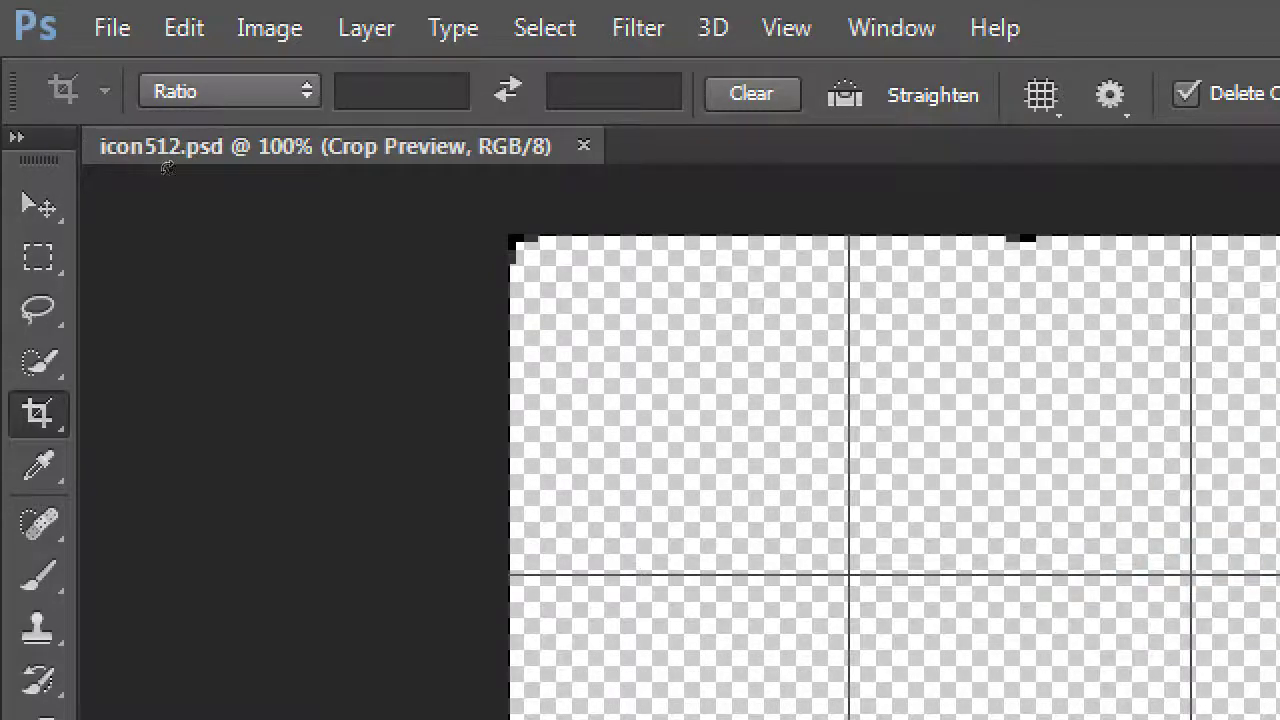
pyautogui.press('Return')
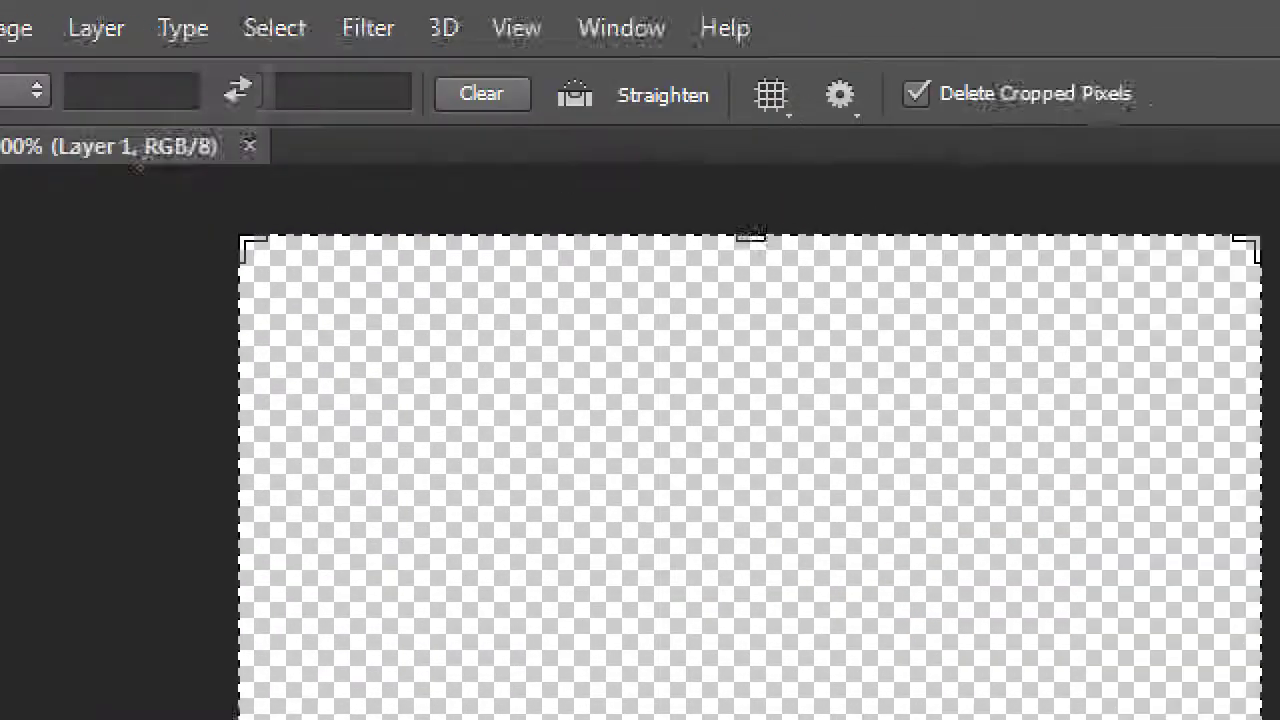
pyautogui.press('v')
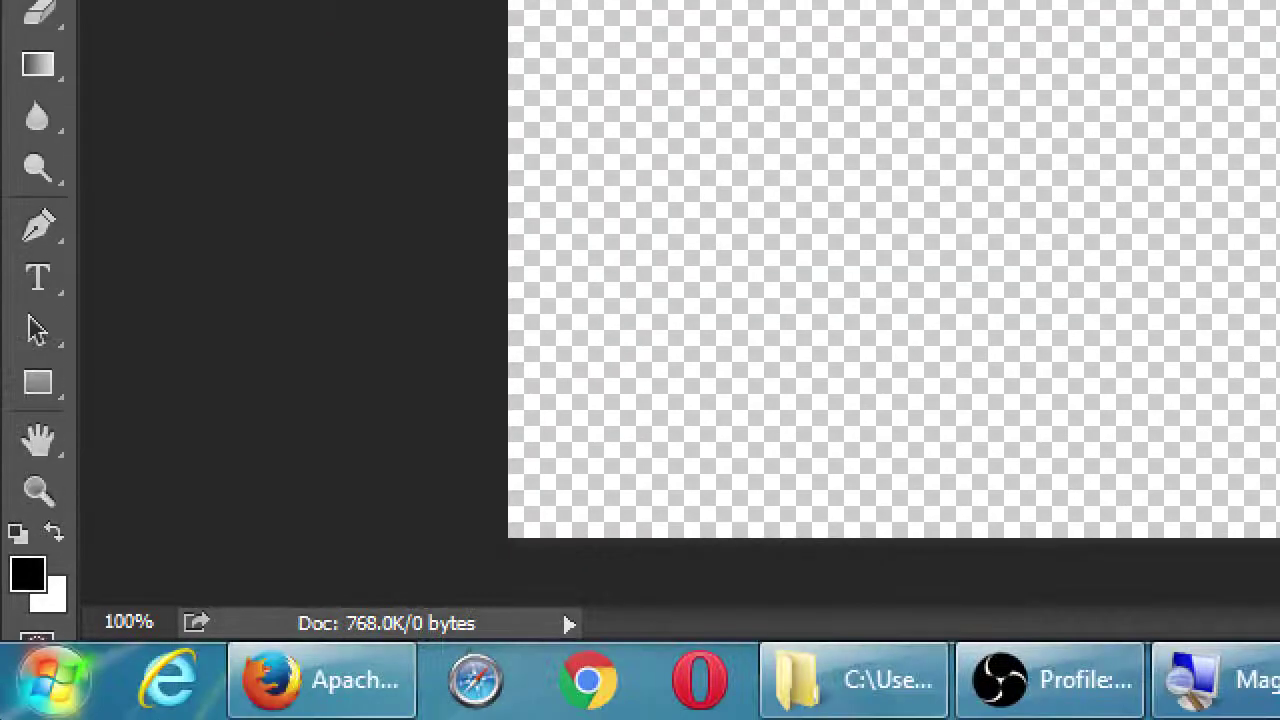
# Step: Draw a black arrow about 437 × 228 px across the canvas with the Custom Shape tool
pyautogui.press('u')
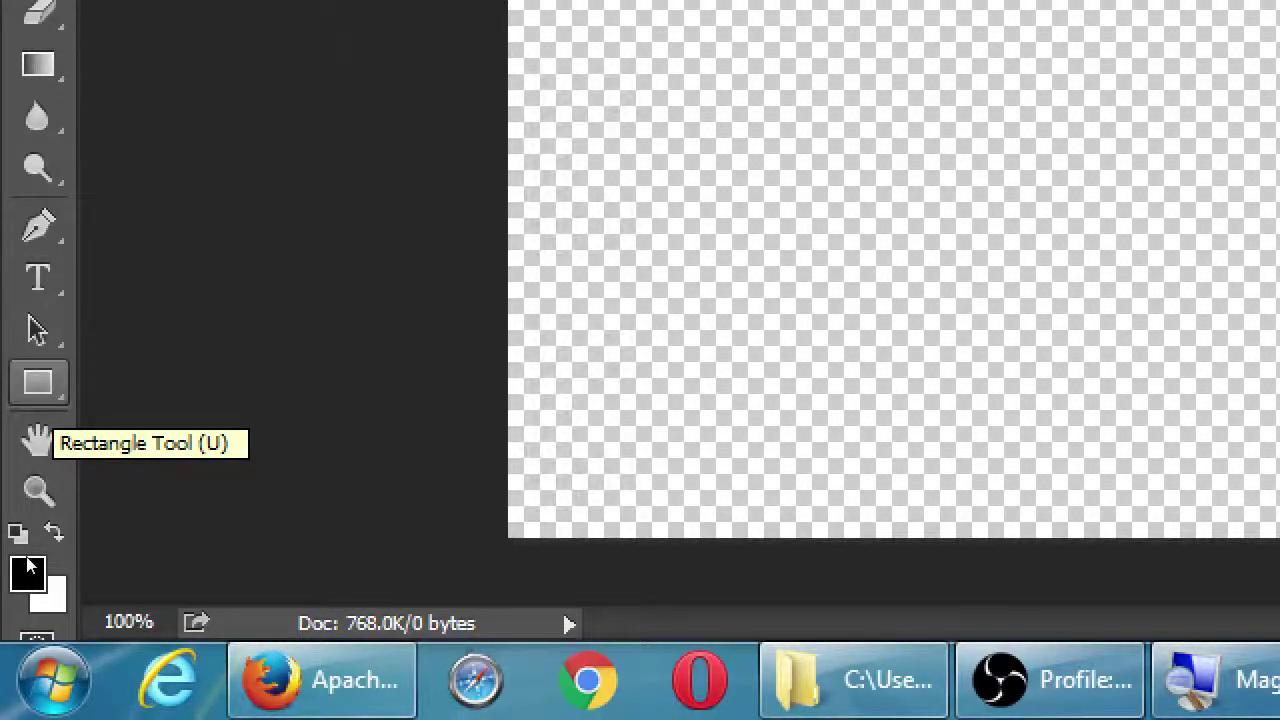
pyautogui.click(38, 382)
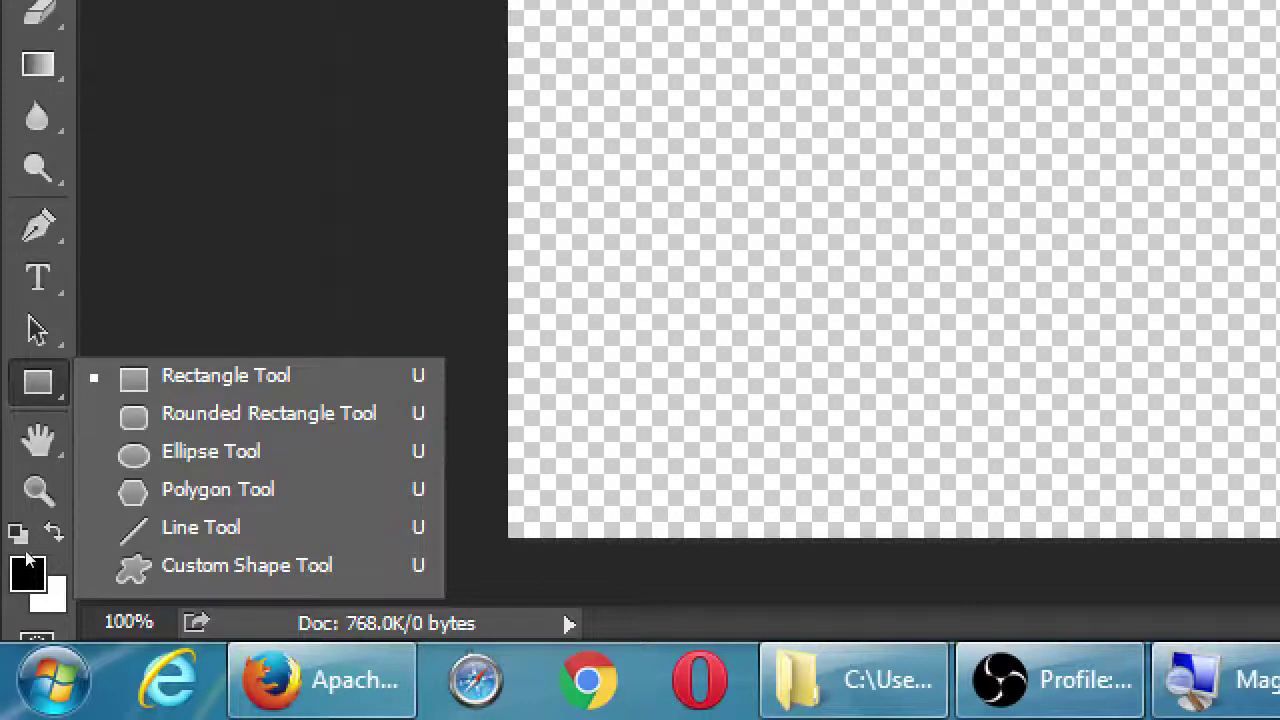
pyautogui.click(145, 648)
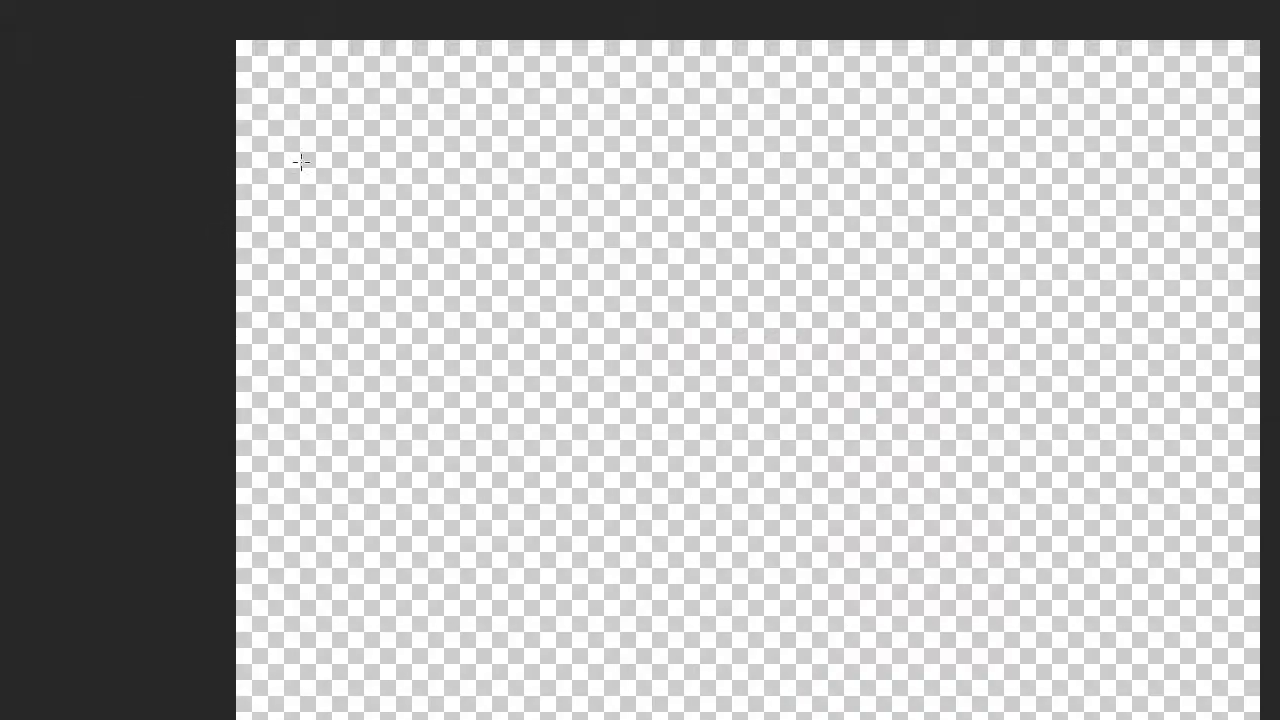
pyautogui.moveTo(310, 205); pyautogui.dragTo(1200, 666)
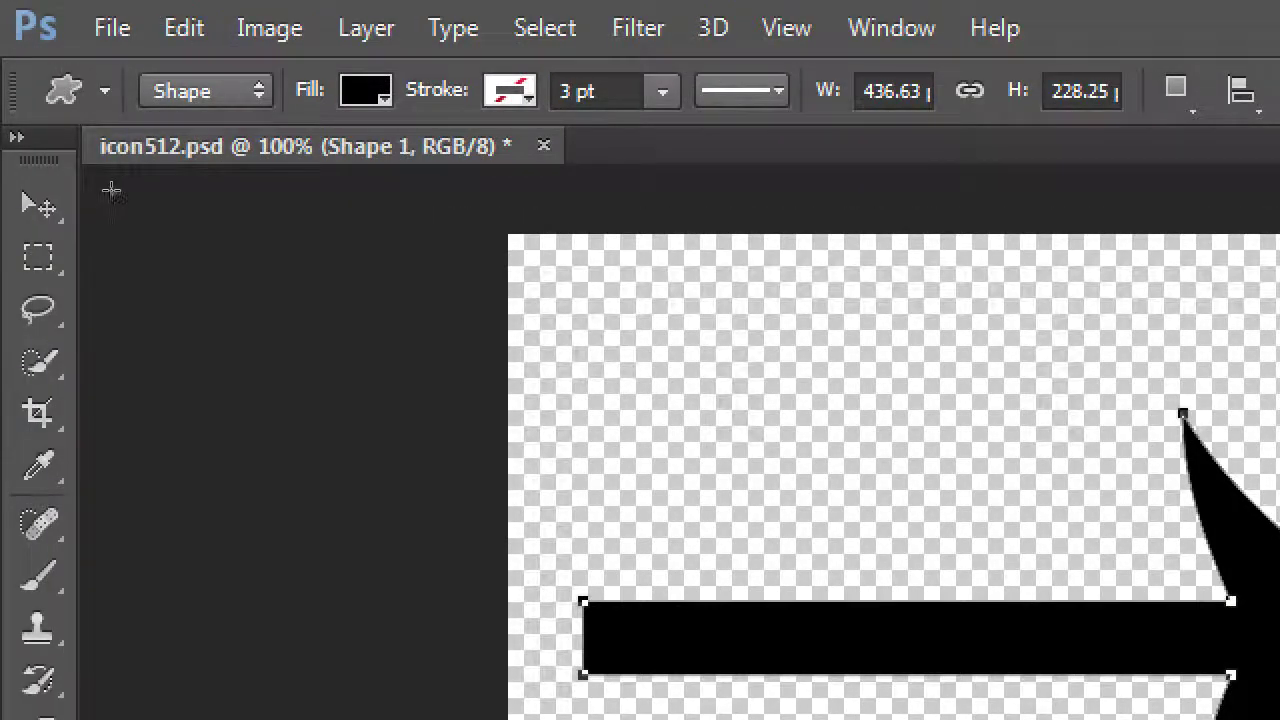
# Step: Undo the large arrow drawn across the canvas
pyautogui.hotkey('alt', 'e')
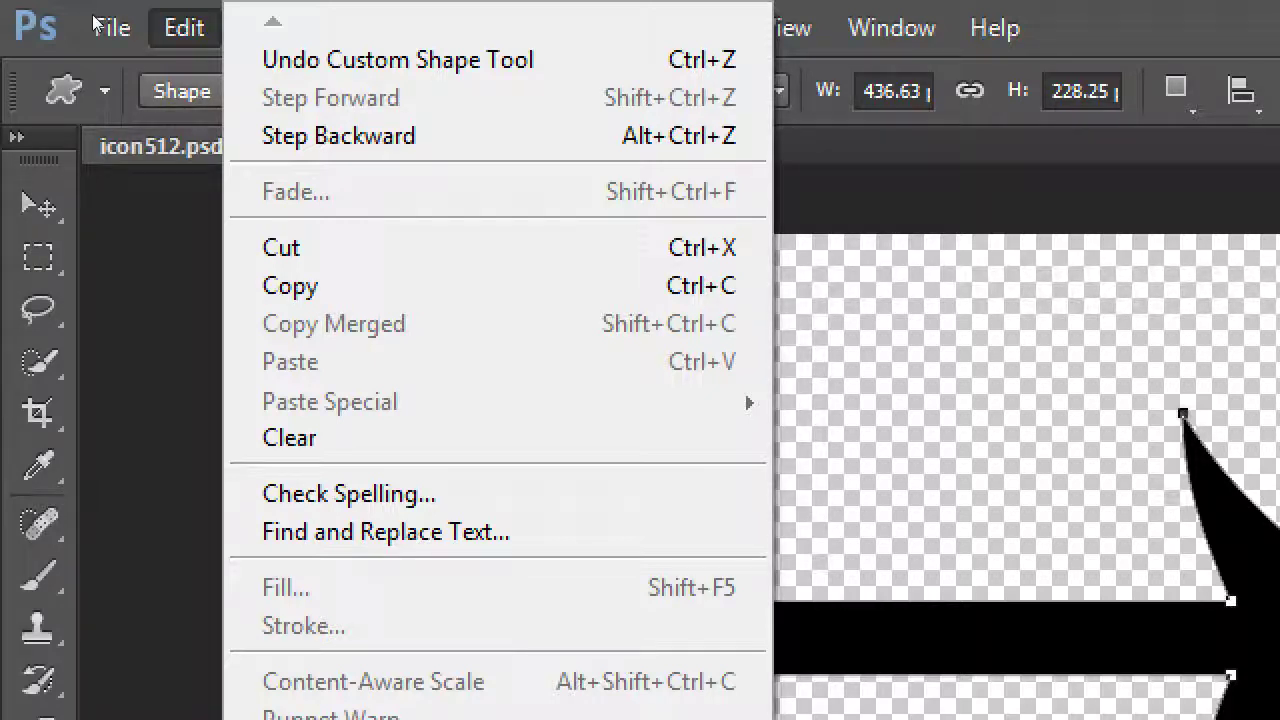
pyautogui.press('Down')
pyautogui.press('Return')
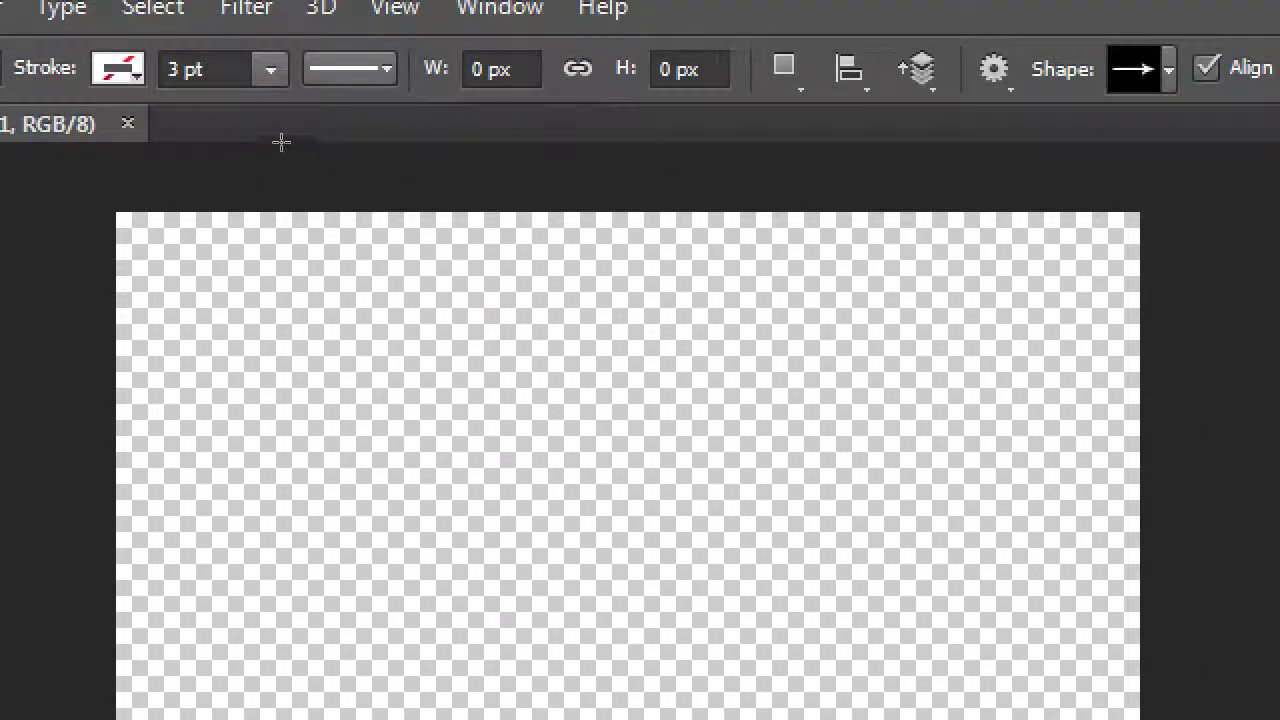
# Step: Draw a black arrow about 447 × 110 px across the upper canvas and a second arrow below it
pyautogui.moveTo(152, 246); pyautogui.dragTo(1055, 372)
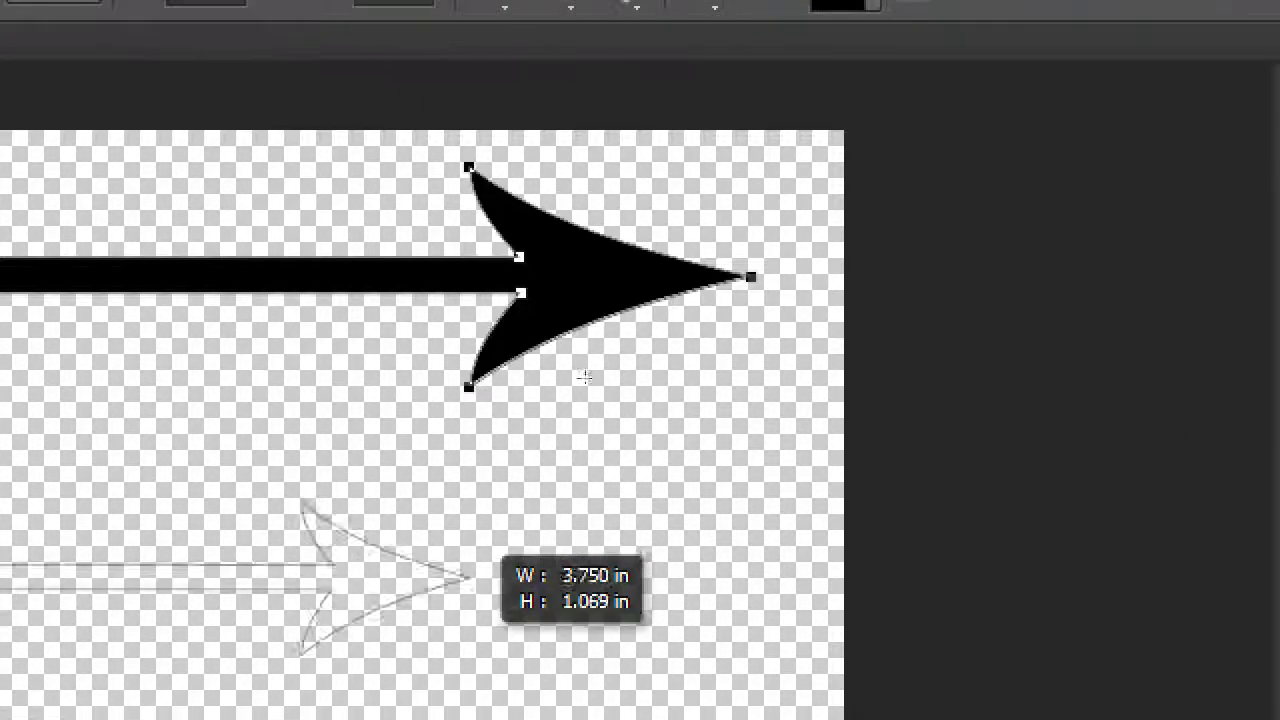
pyautogui.moveTo(584, 378); pyautogui.dragTo(830, 410)
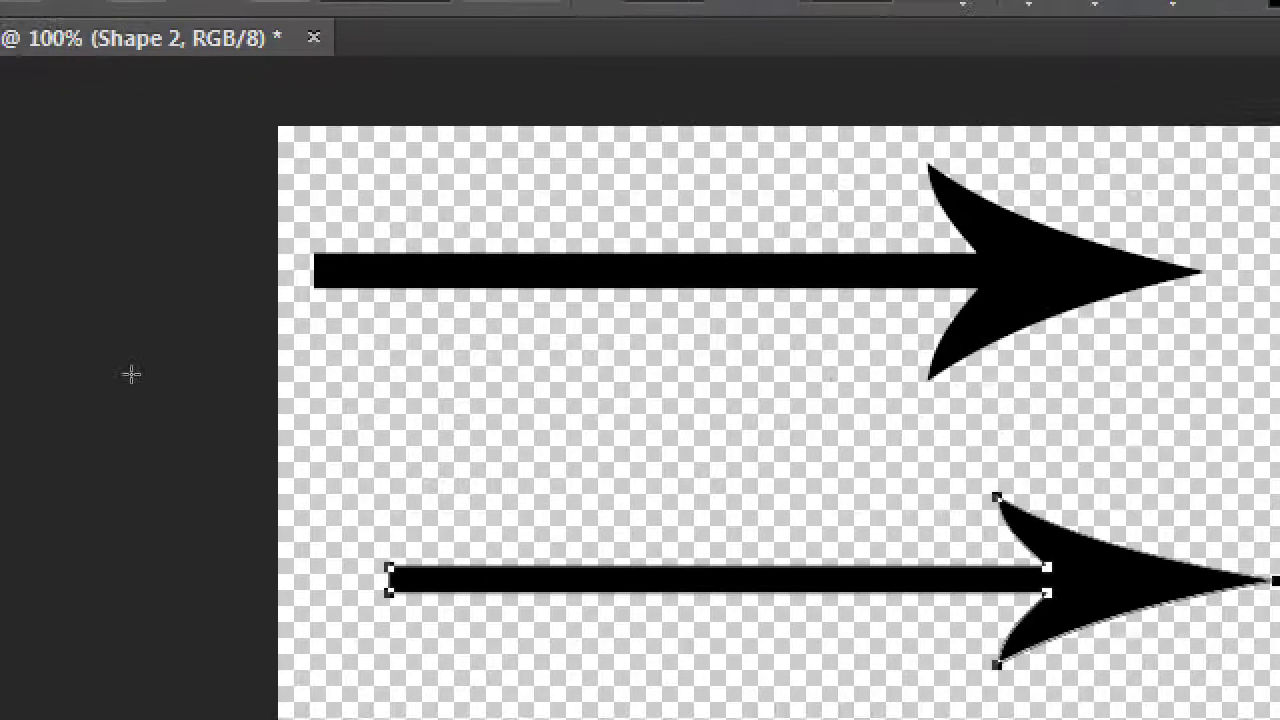
# Step: Toggle the second arrow off and on repeatedly with single-level undo, ending with it removed
pyautogui.hotkey('ctrl', 'z')
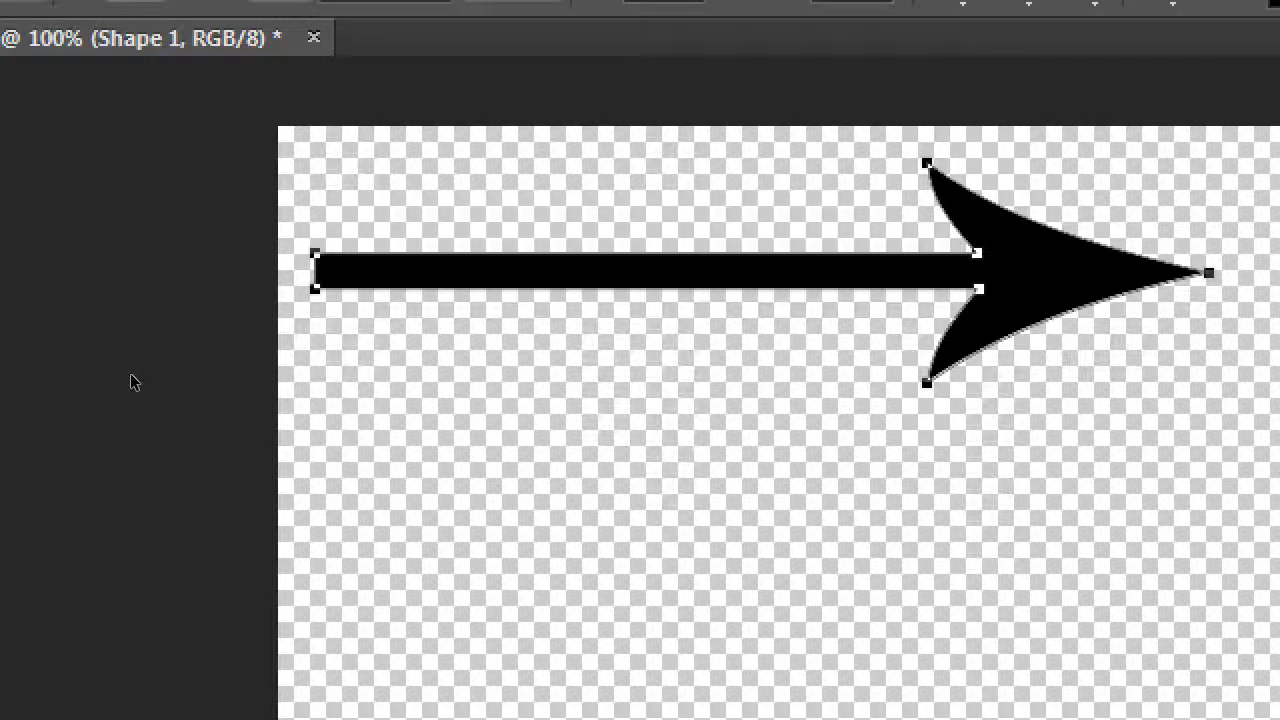
pyautogui.hotkey('ctrl', 'z')
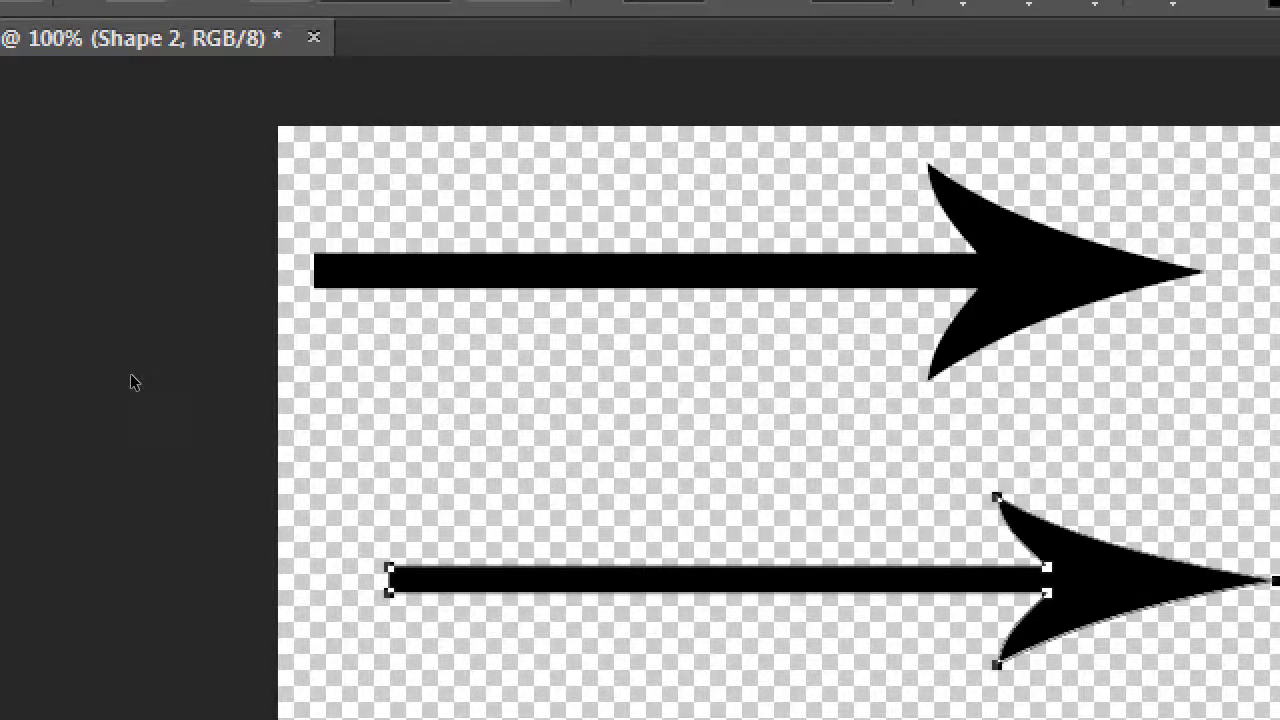
pyautogui.hotkey('ctrl', 'z')
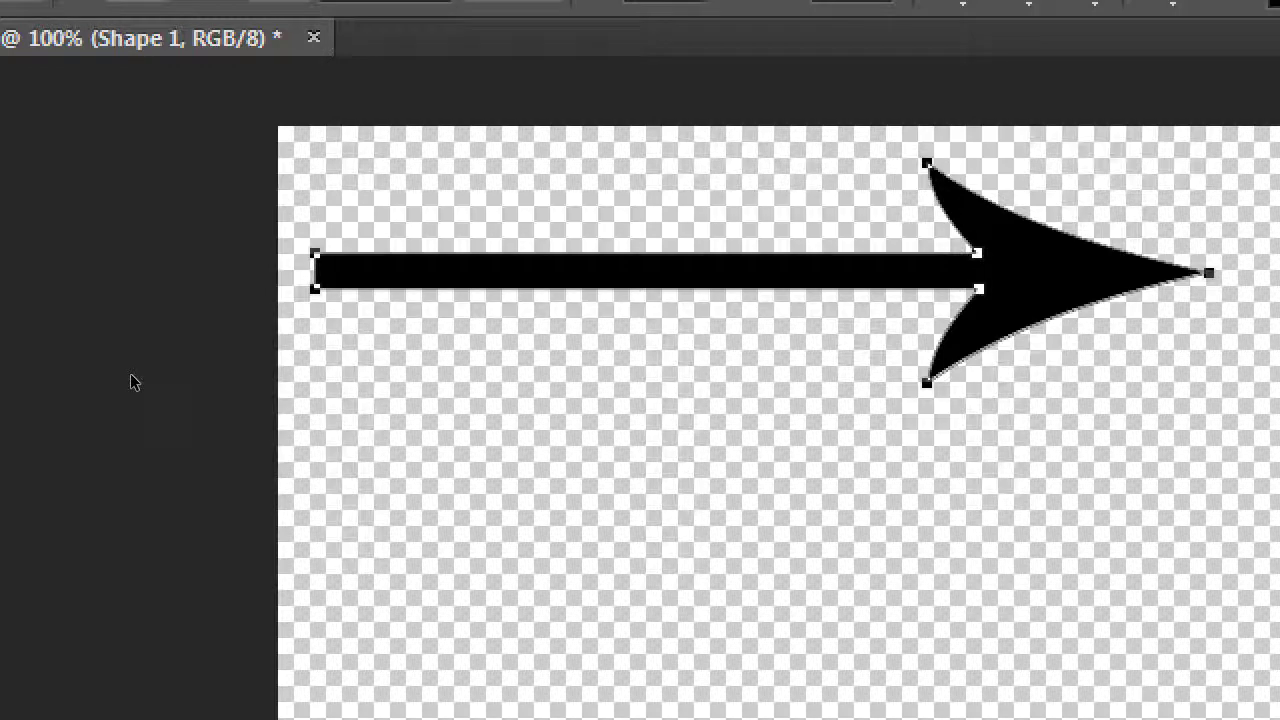
pyautogui.hotkey('ctrl', 'z')
pyautogui.hotkey('ctrl', 'z')
pyautogui.hotkey('ctrl', 'z')
pyautogui.hotkey('ctrl', 'z')
pyautogui.hotkey('ctrl', 'z')
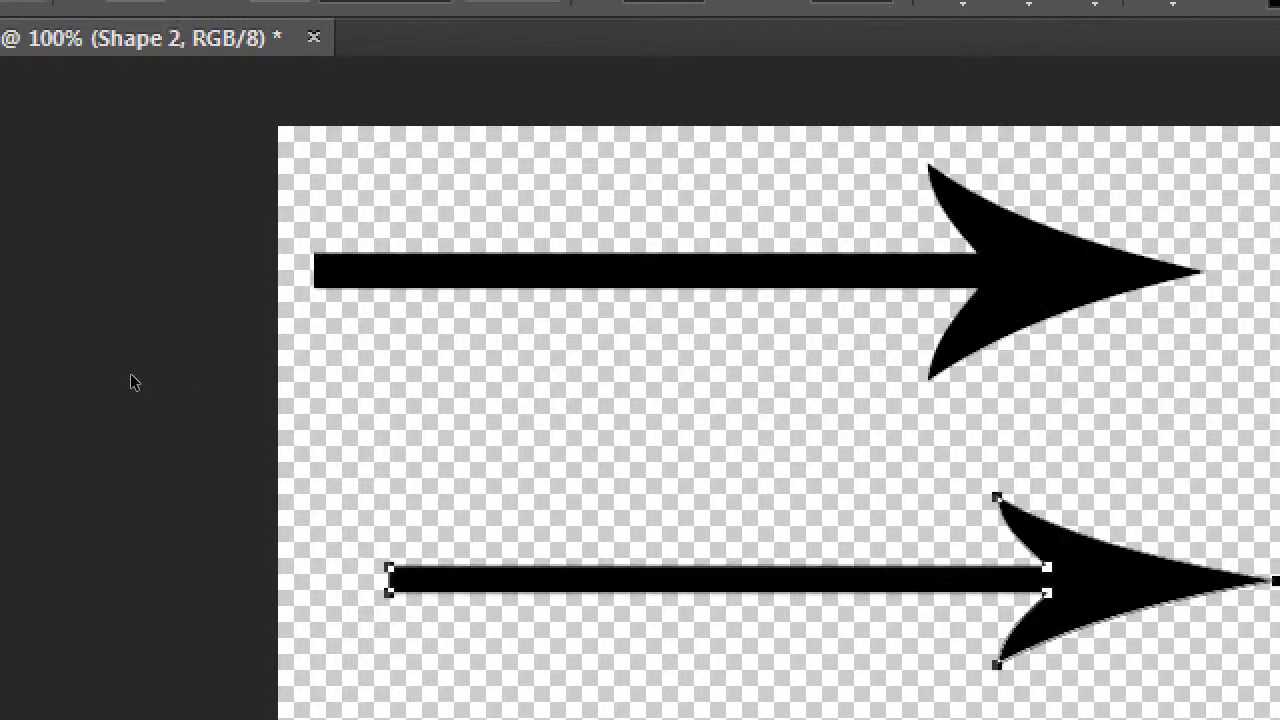
pyautogui.hotkey('ctrl', 'z')
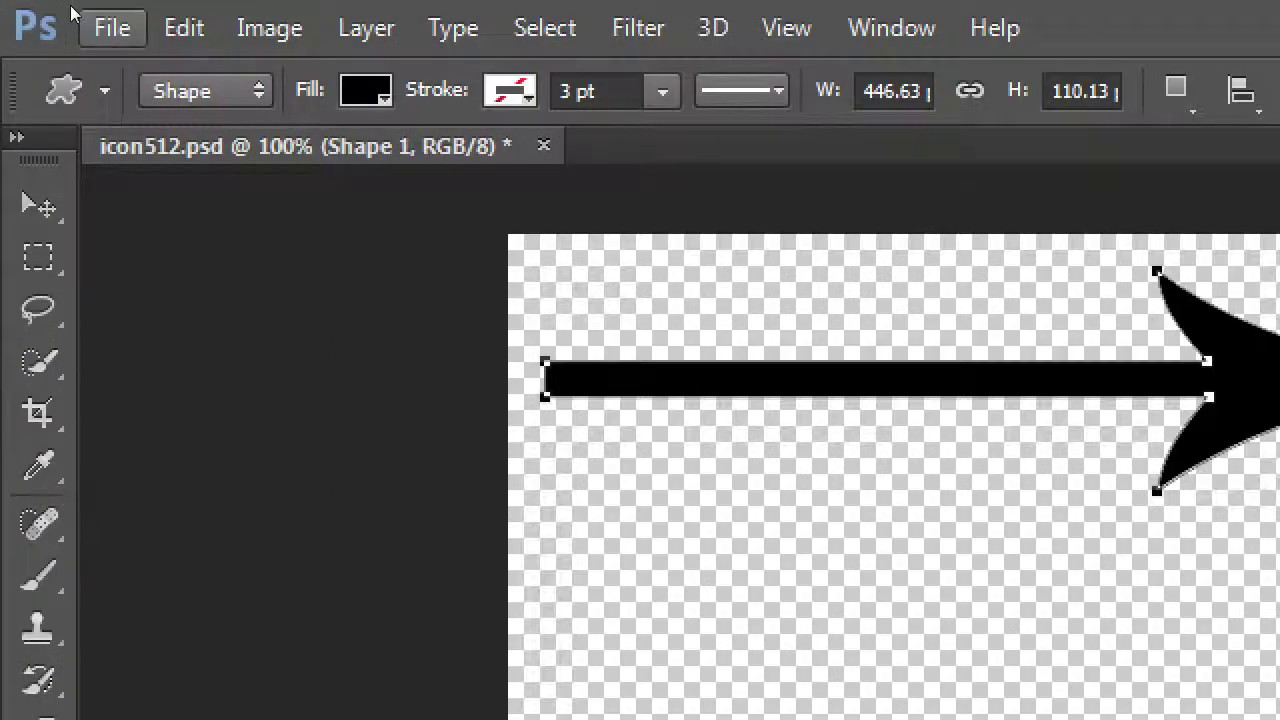
# Step: Step backward in the history to remove the remaining arrow, and check the available undo commands
pyautogui.hotkey('alt', 'e')
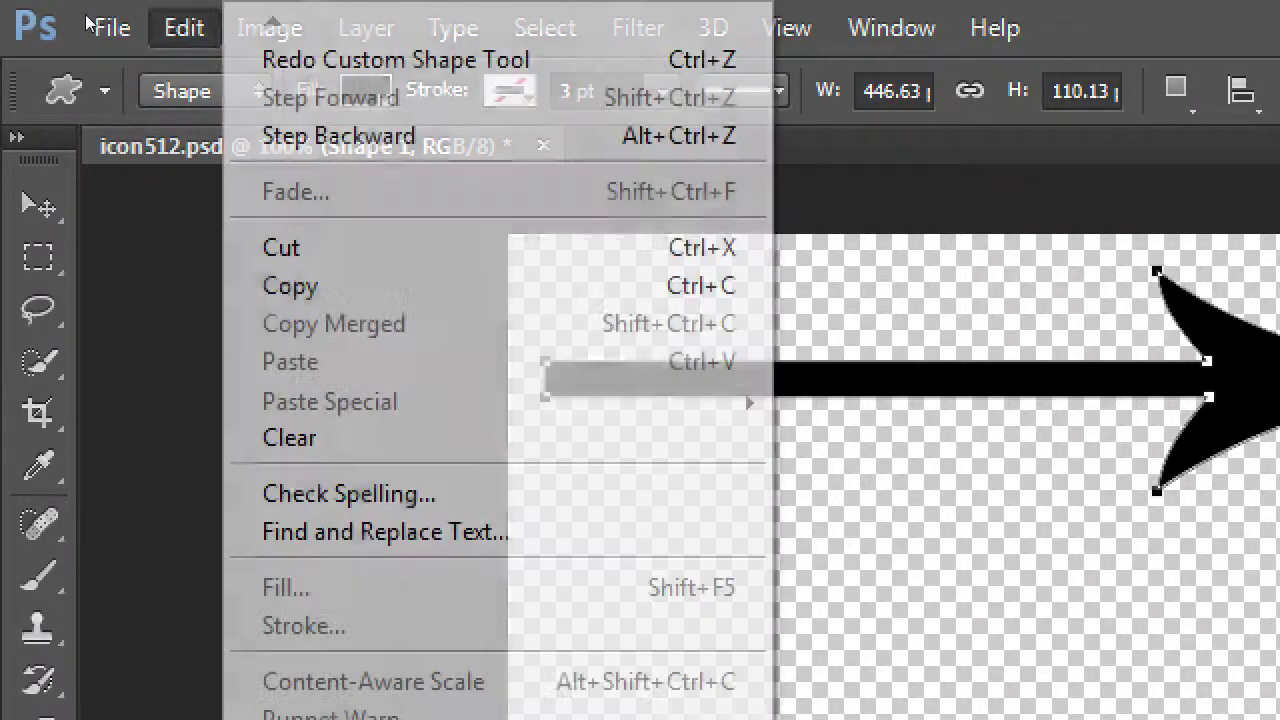
pyautogui.press('Down')
pyautogui.press('Down')
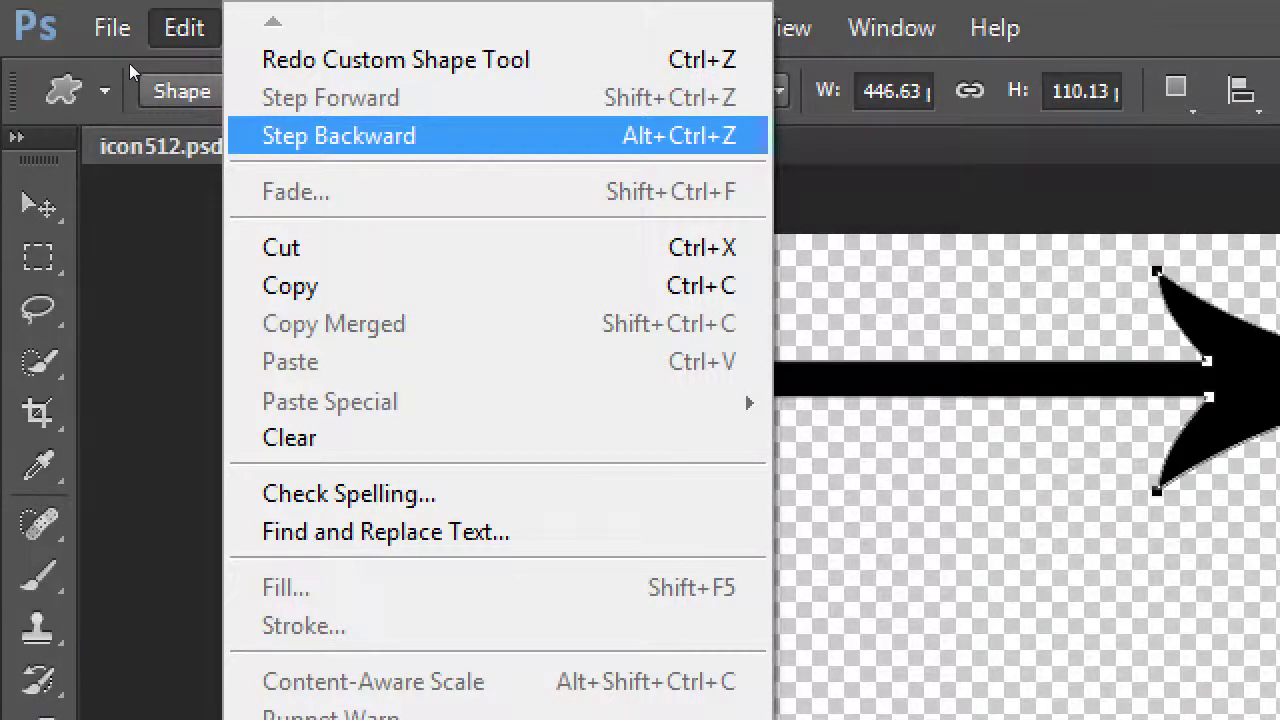
pyautogui.press('Up')
pyautogui.press('Down')
pyautogui.click(436, 80)
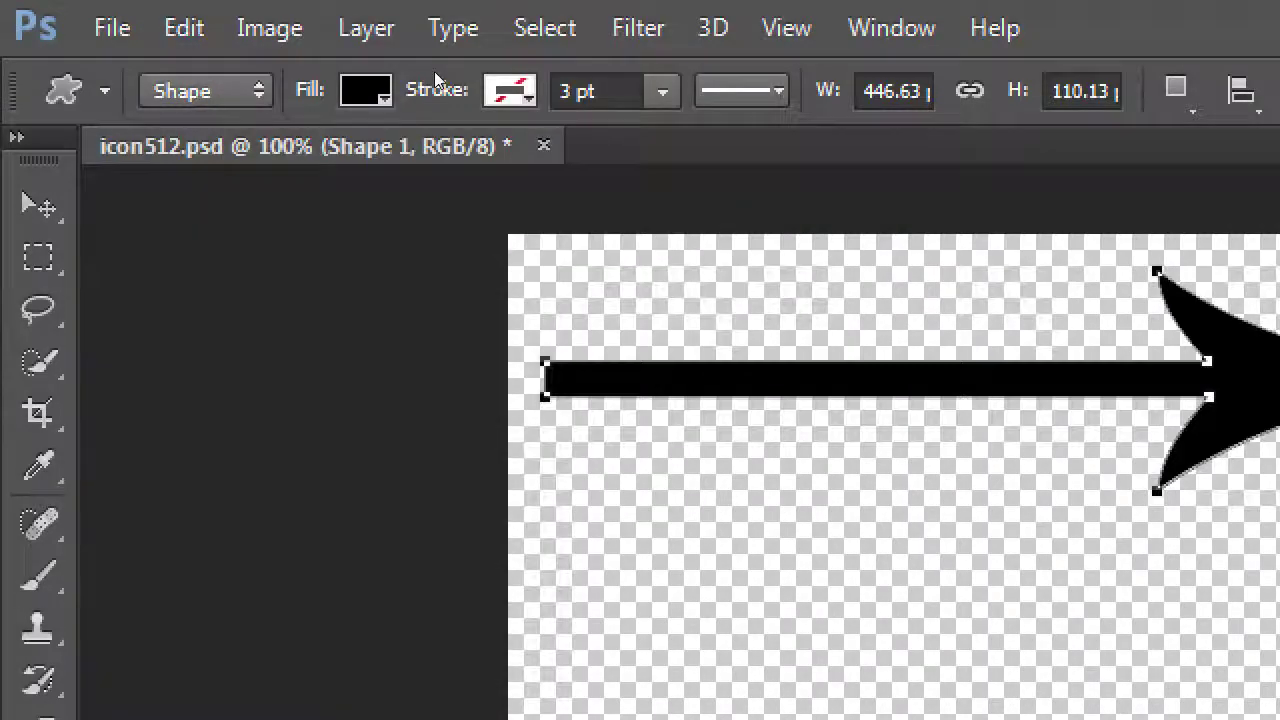
pyautogui.hotkey('ctrl', 'alt', 'z')
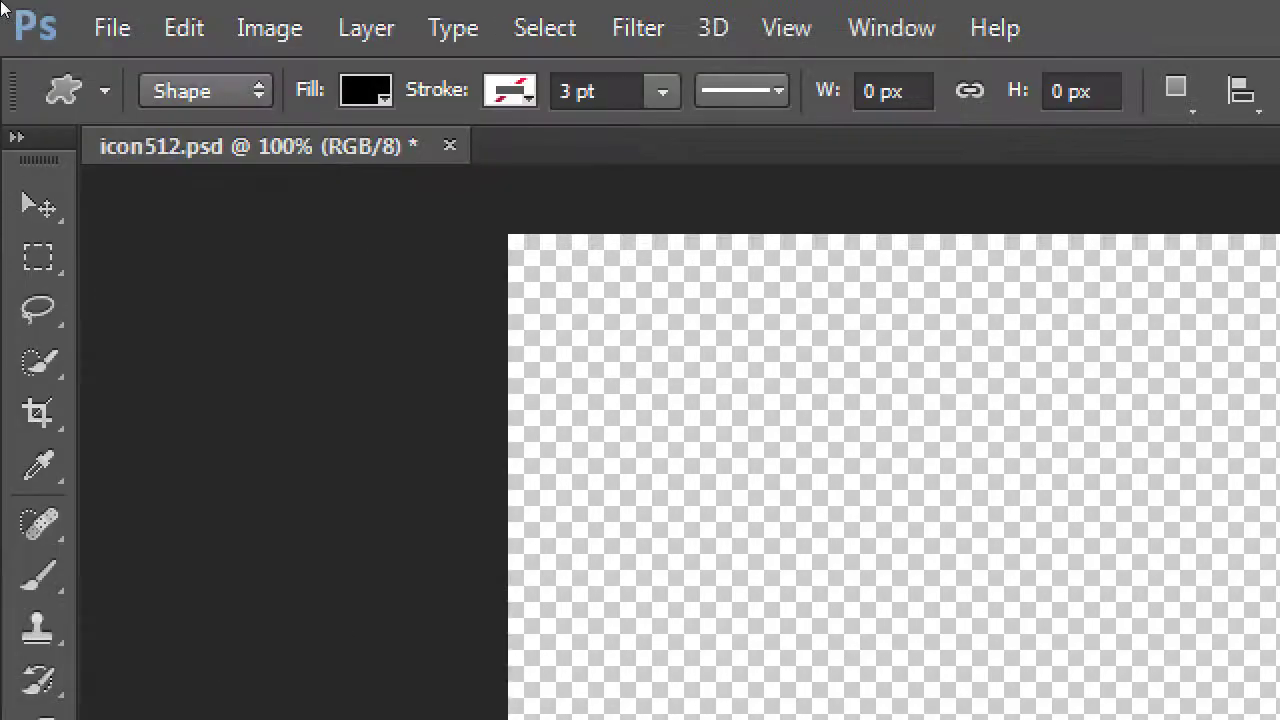
pyautogui.hotkey('alt', 'e')
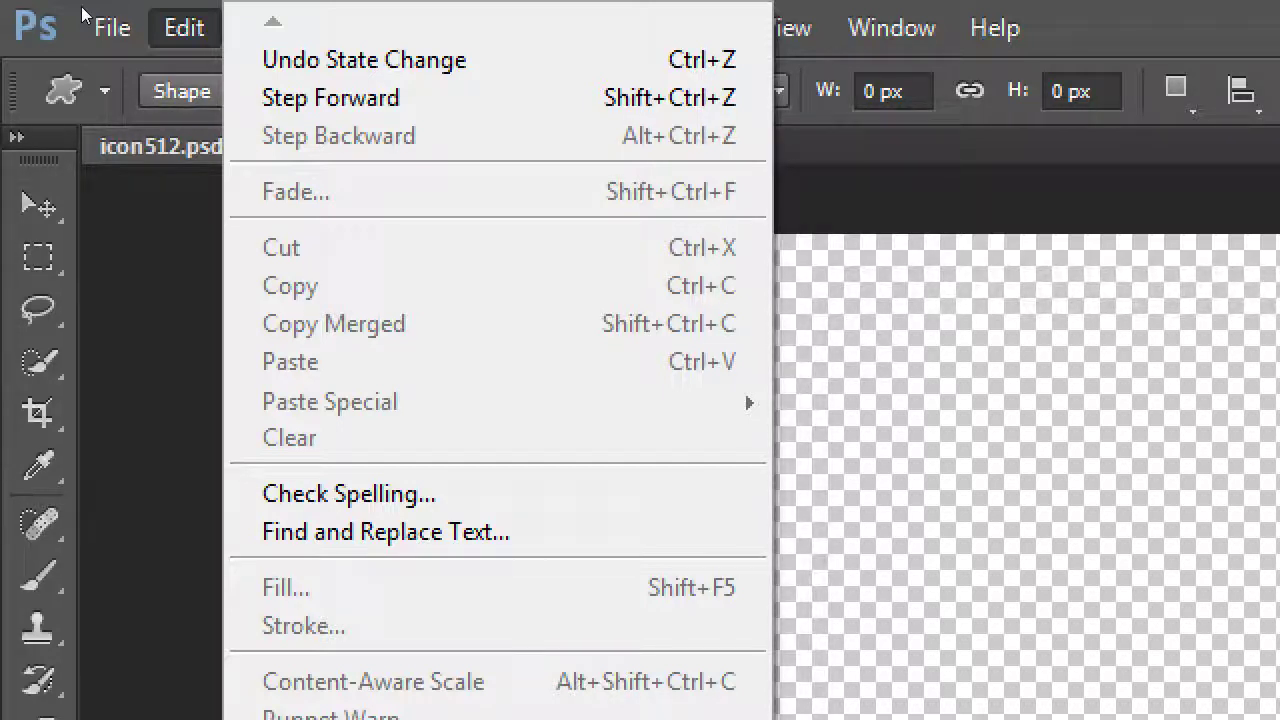
pyautogui.press('Escape')
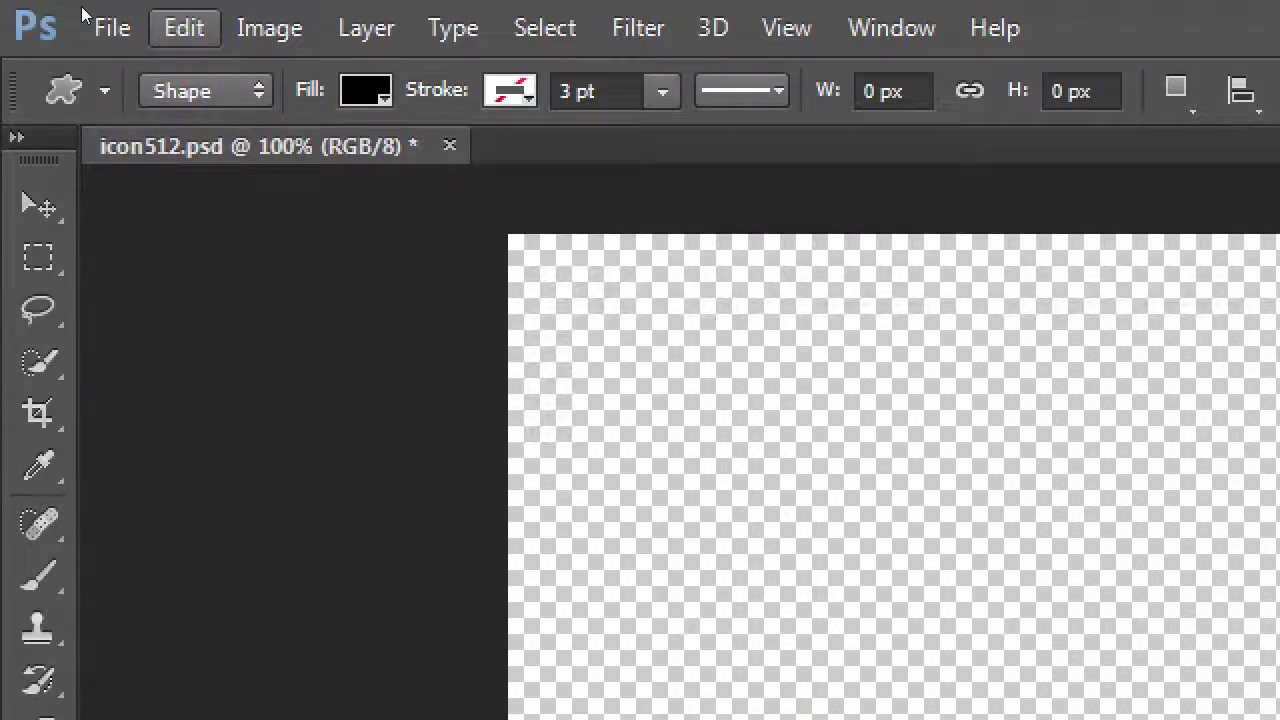
pyautogui.press('Escape')
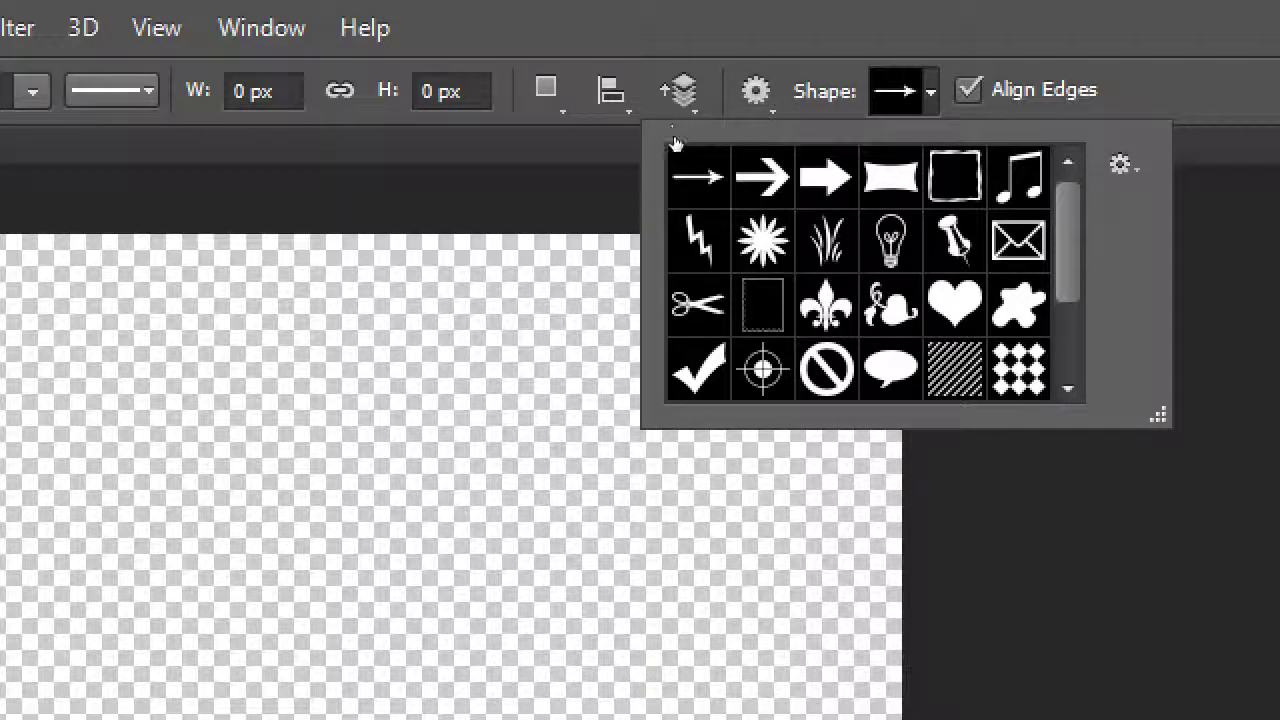
# Step: Browse the custom shapes, trying the scissors and heart, and choose the paw print
pyautogui.press('Down')
pyautogui.press('Down')
pyautogui.scroll(-2, 848, 160)
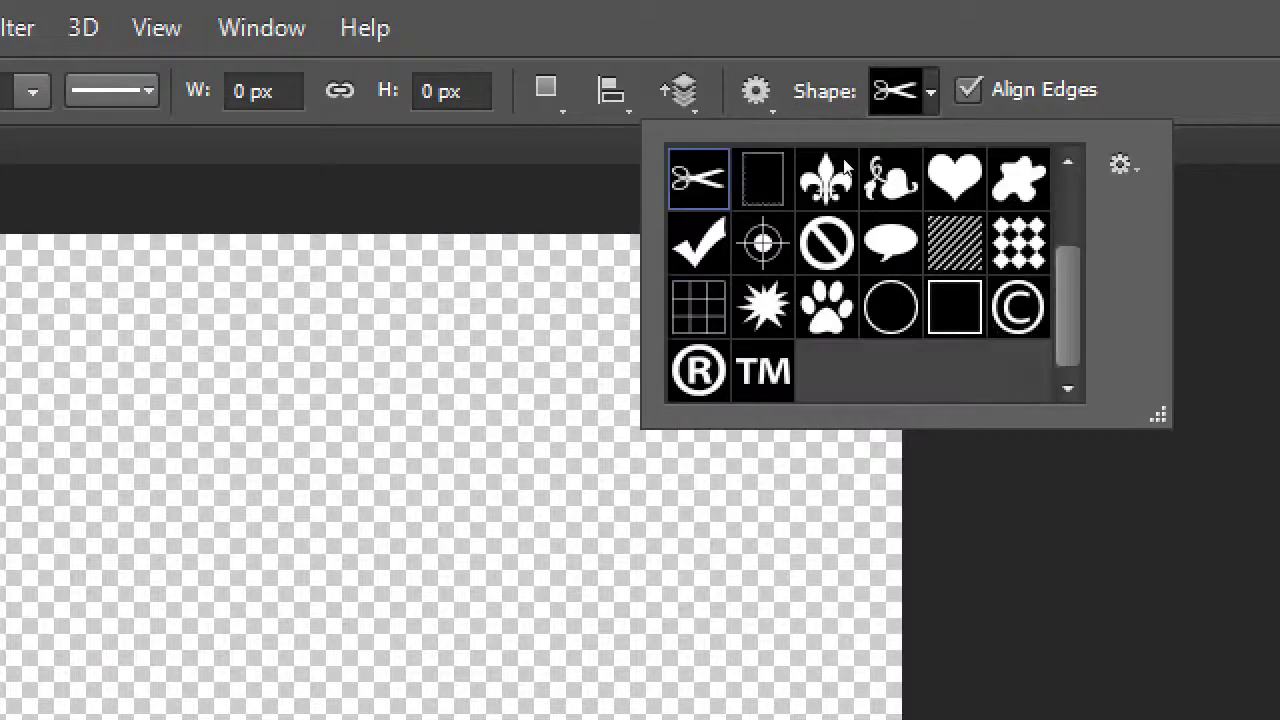
pyautogui.click(955, 177)
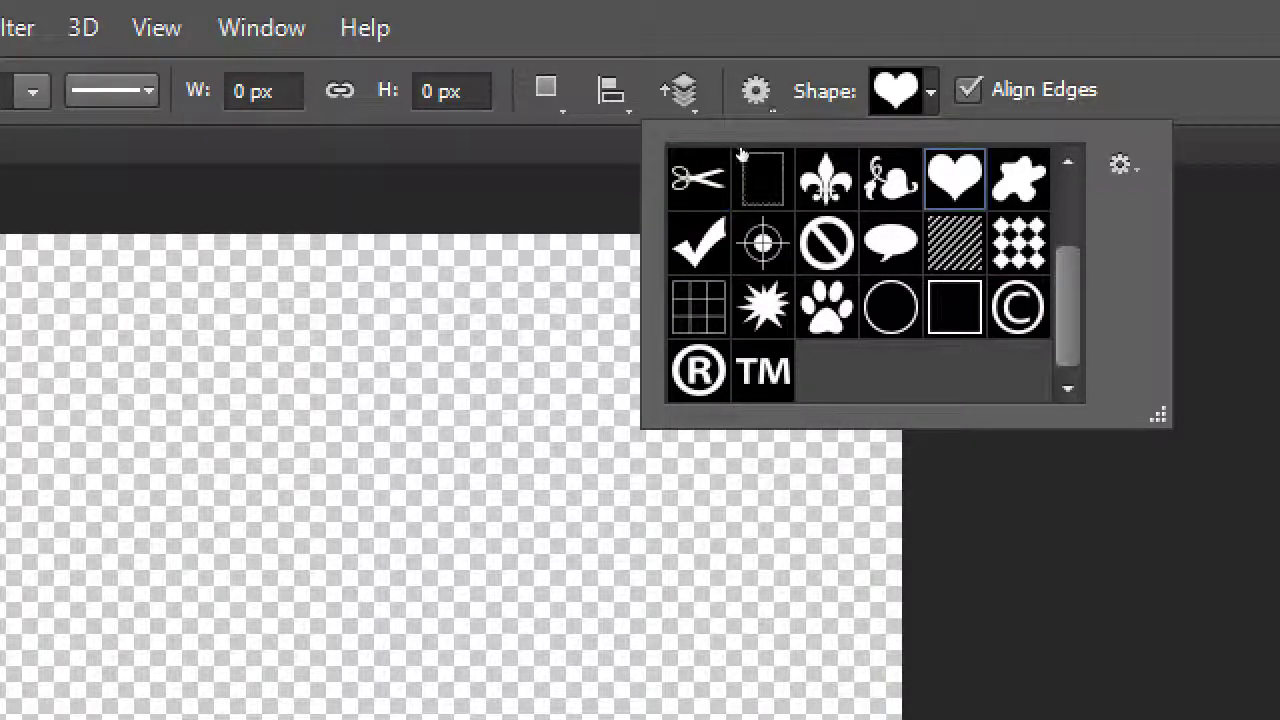
pyautogui.click(827, 307)
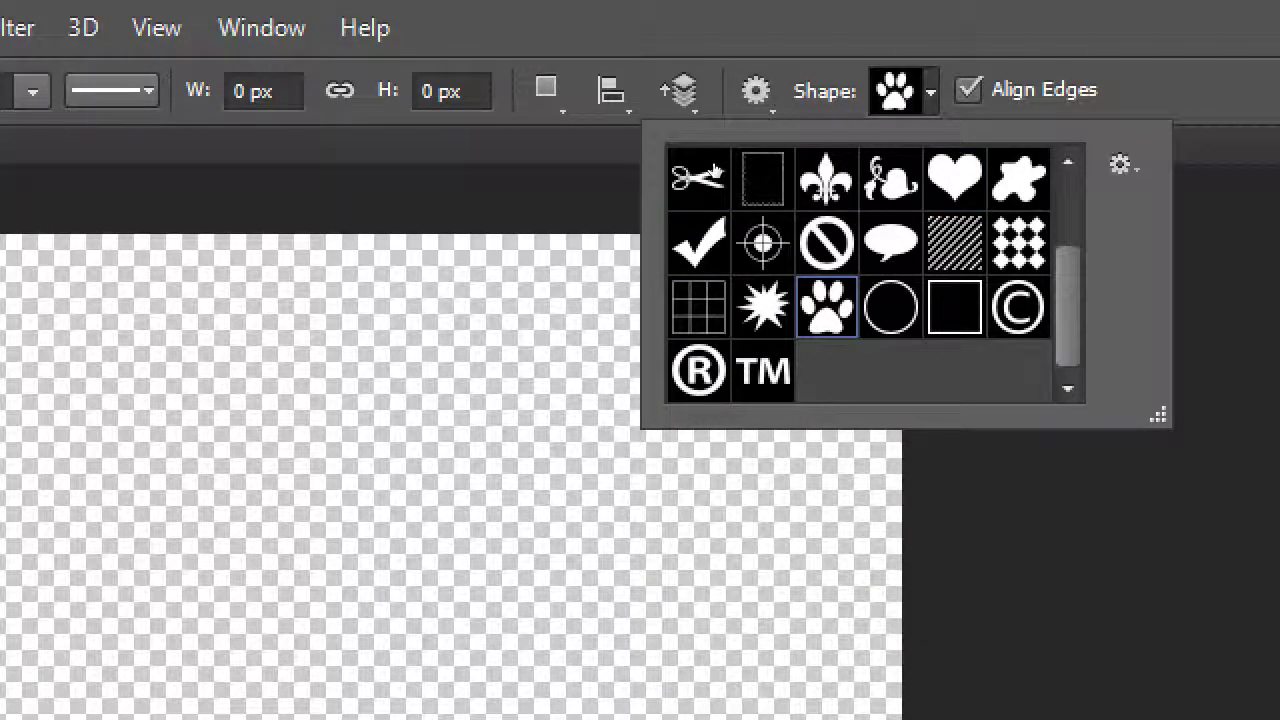
pyautogui.press('Return')
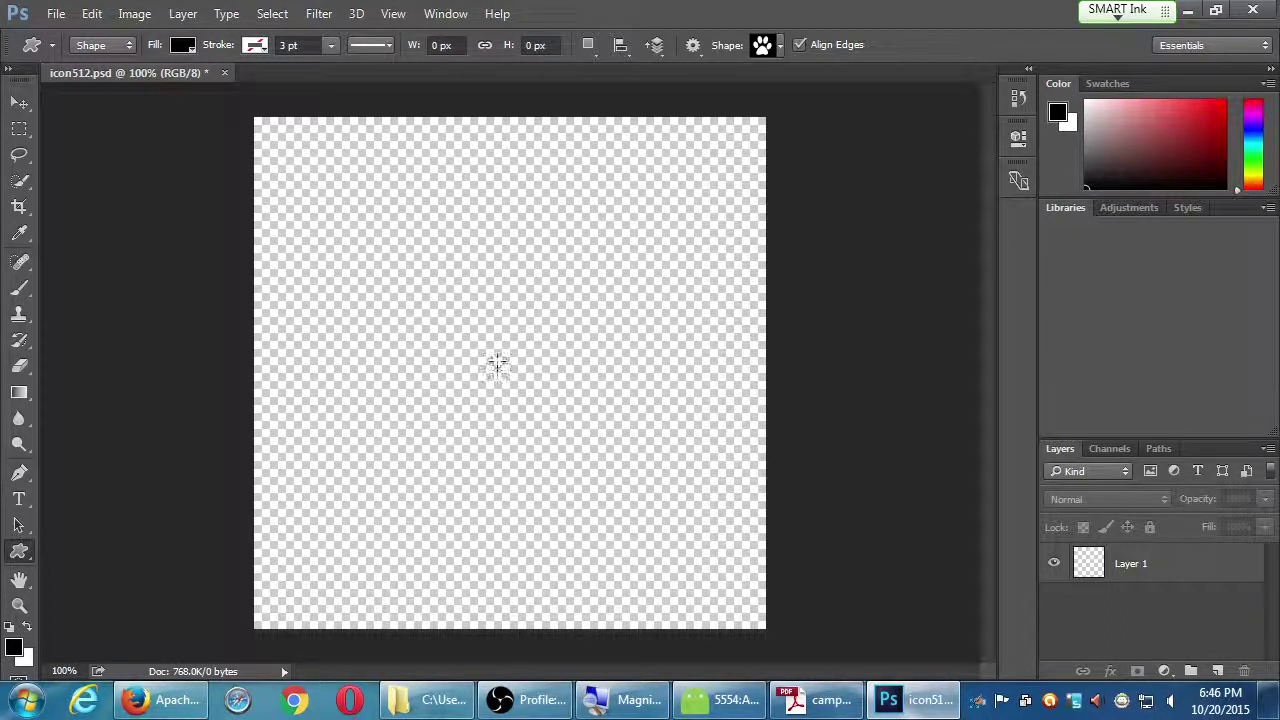
# Step: Draw a paw print about 485 × 471 px filling the canvas, and set its fill to black after trying dark grey
pyautogui.moveTo(500, 360); pyautogui.dragTo(872, 592)
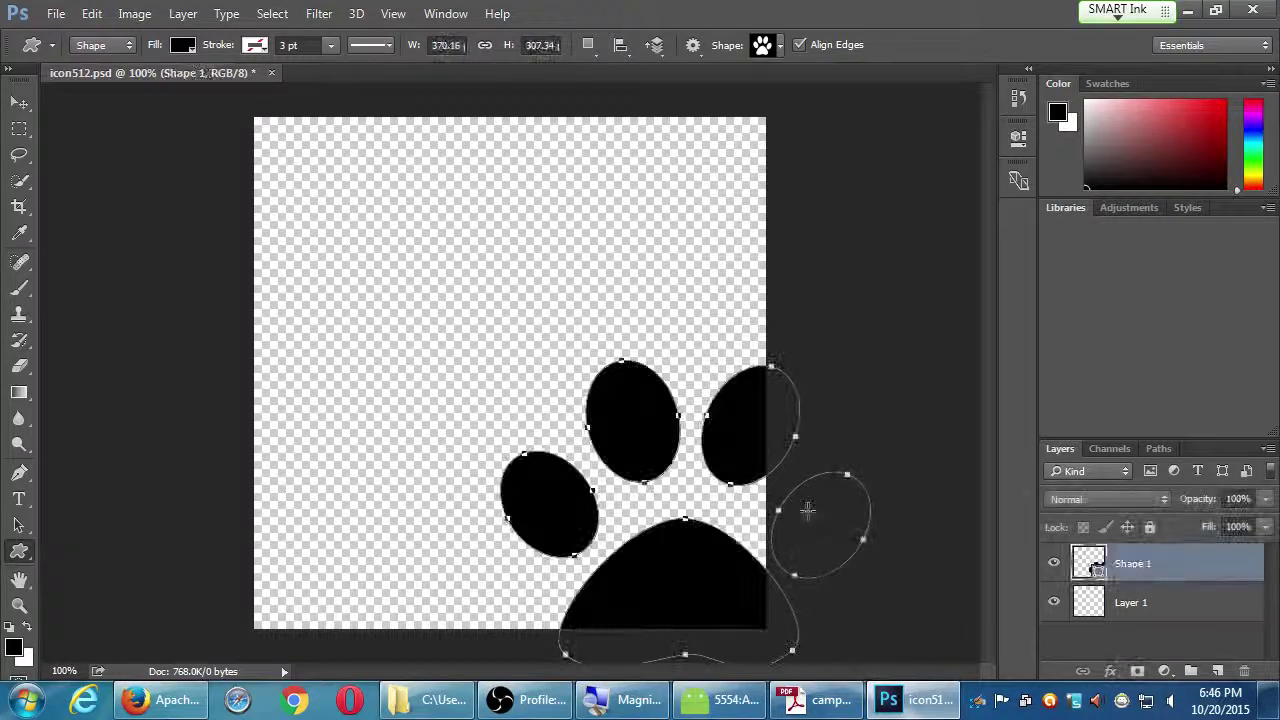
pyautogui.hotkey('ctrl', 'z')
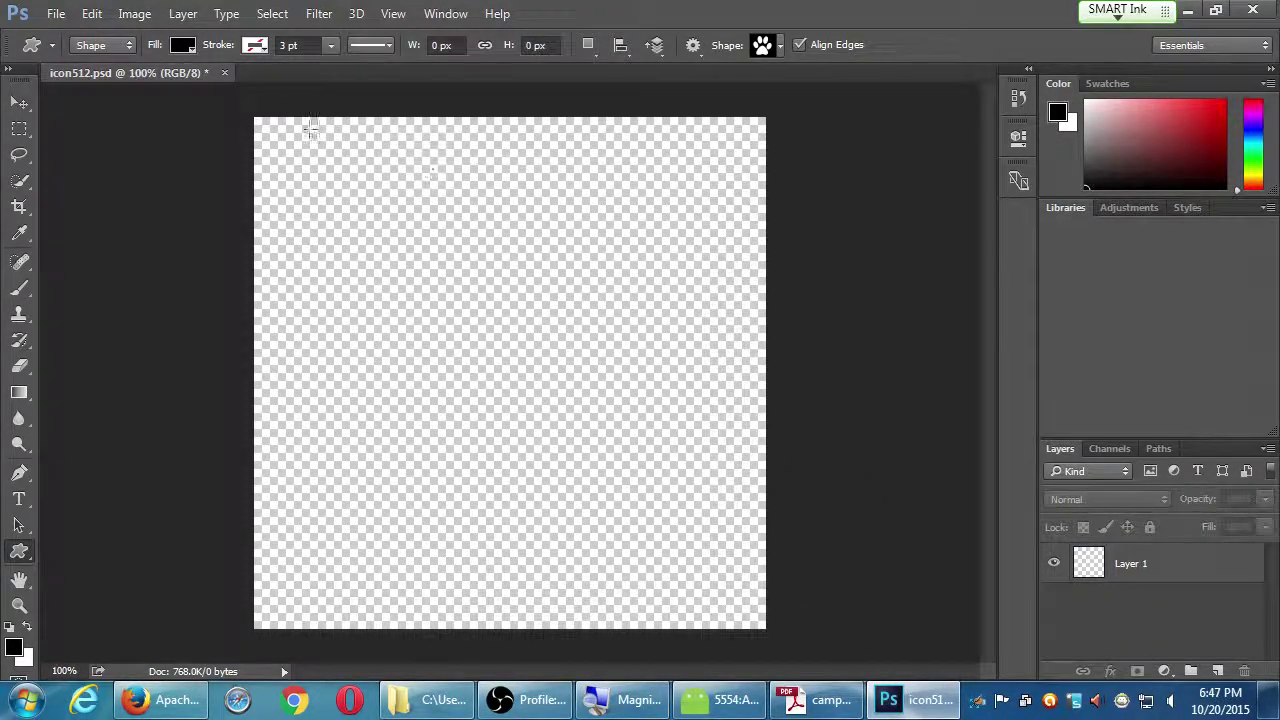
pyautogui.moveTo(271, 136); pyautogui.dragTo(757, 605)
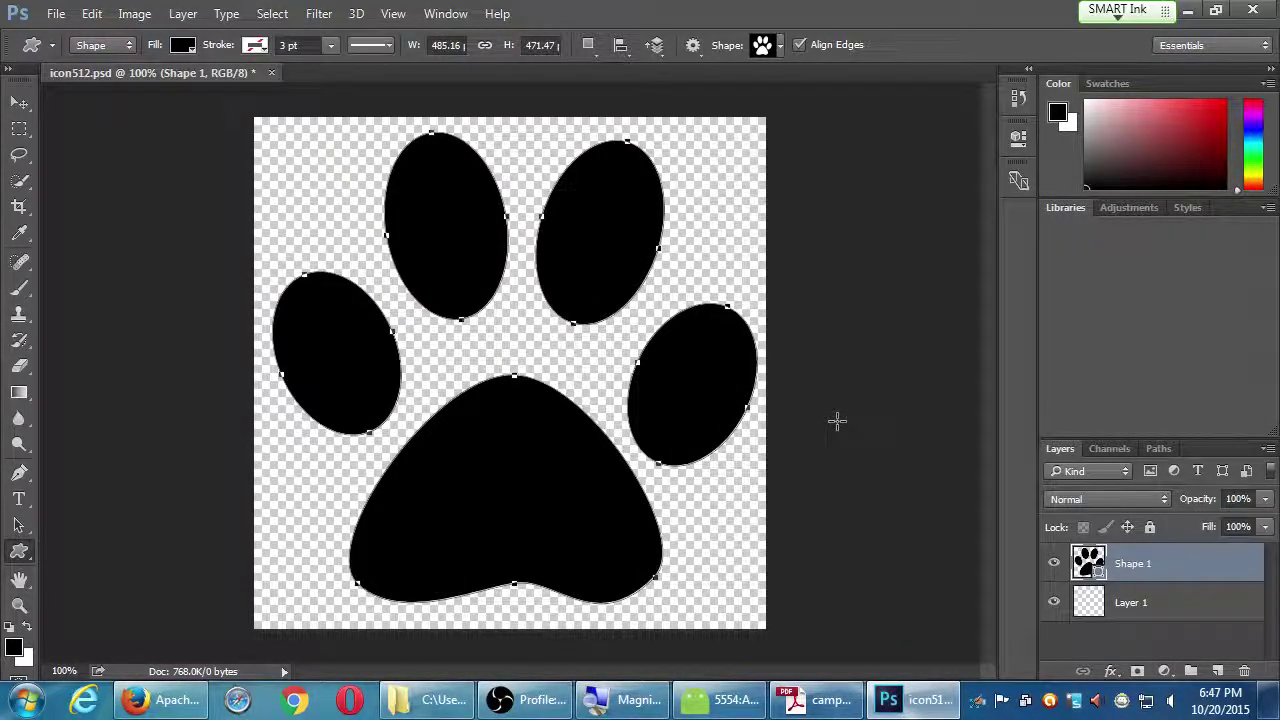
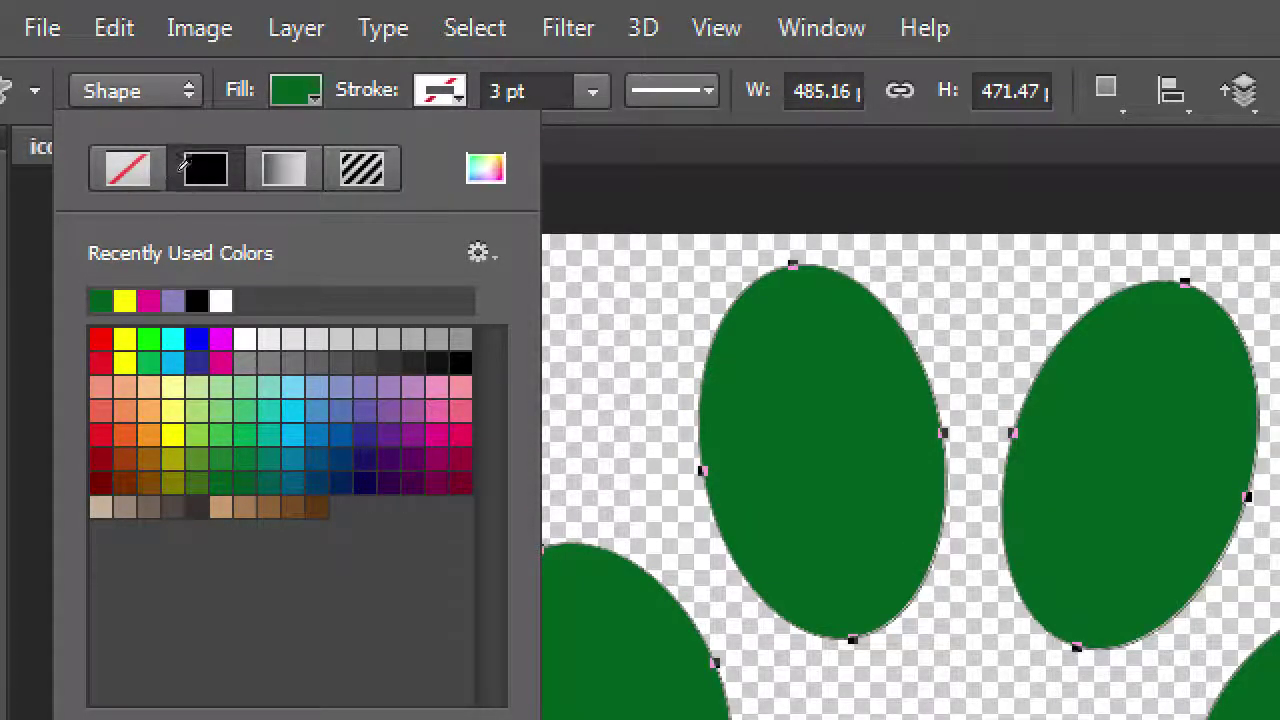
pyautogui.click(226, 175)
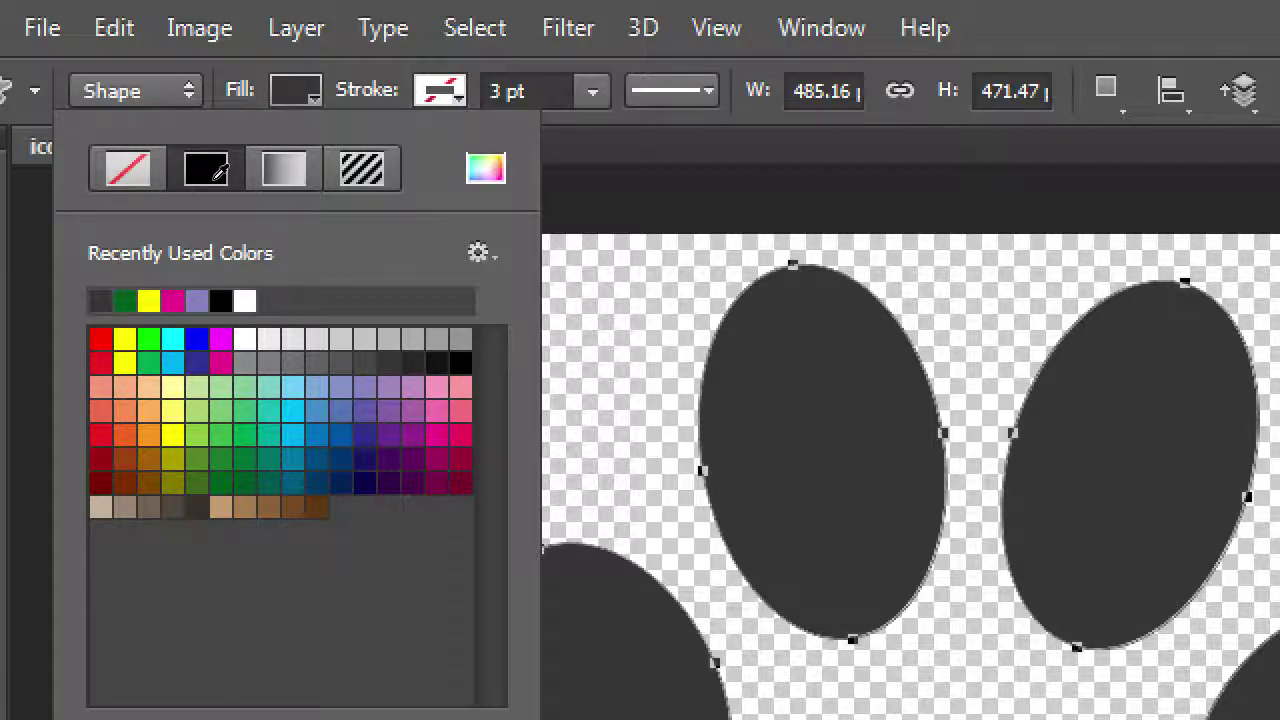
pyautogui.click(218, 172)
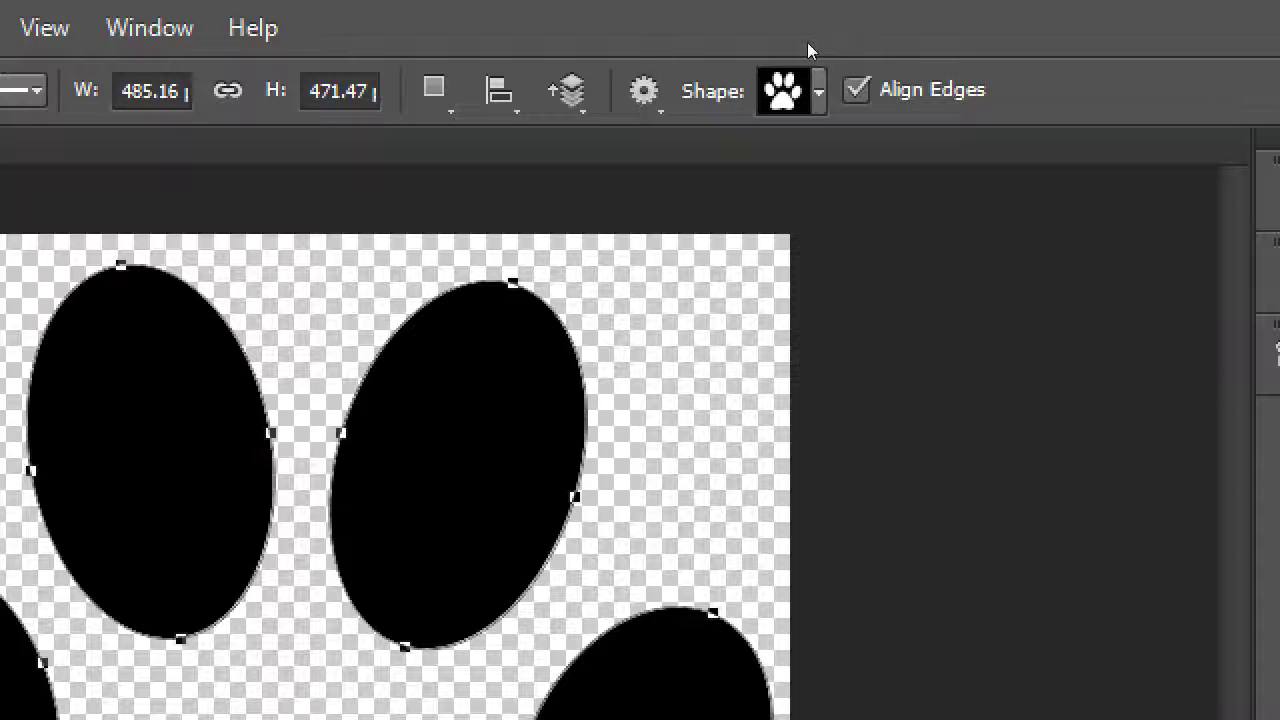
# Step: Look through the full set of custom shapes without choosing a different one
pyautogui.click(818, 91)
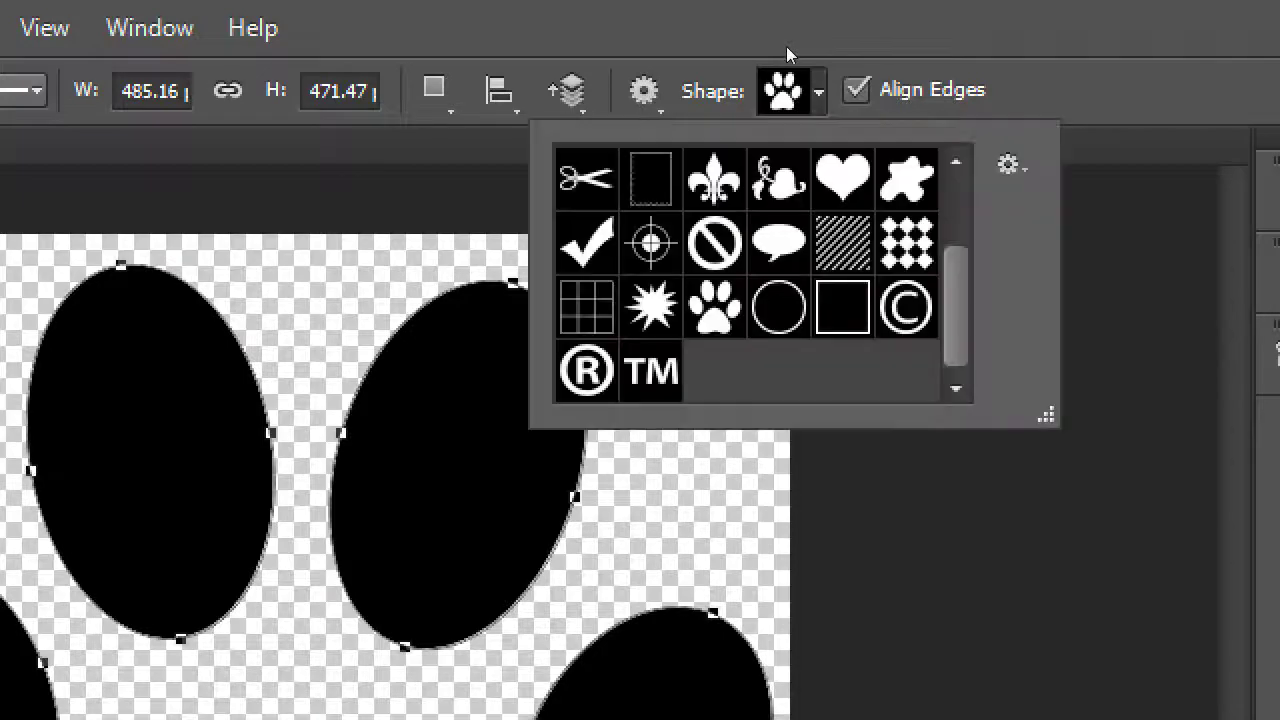
pyautogui.scroll(2, 851, 100)
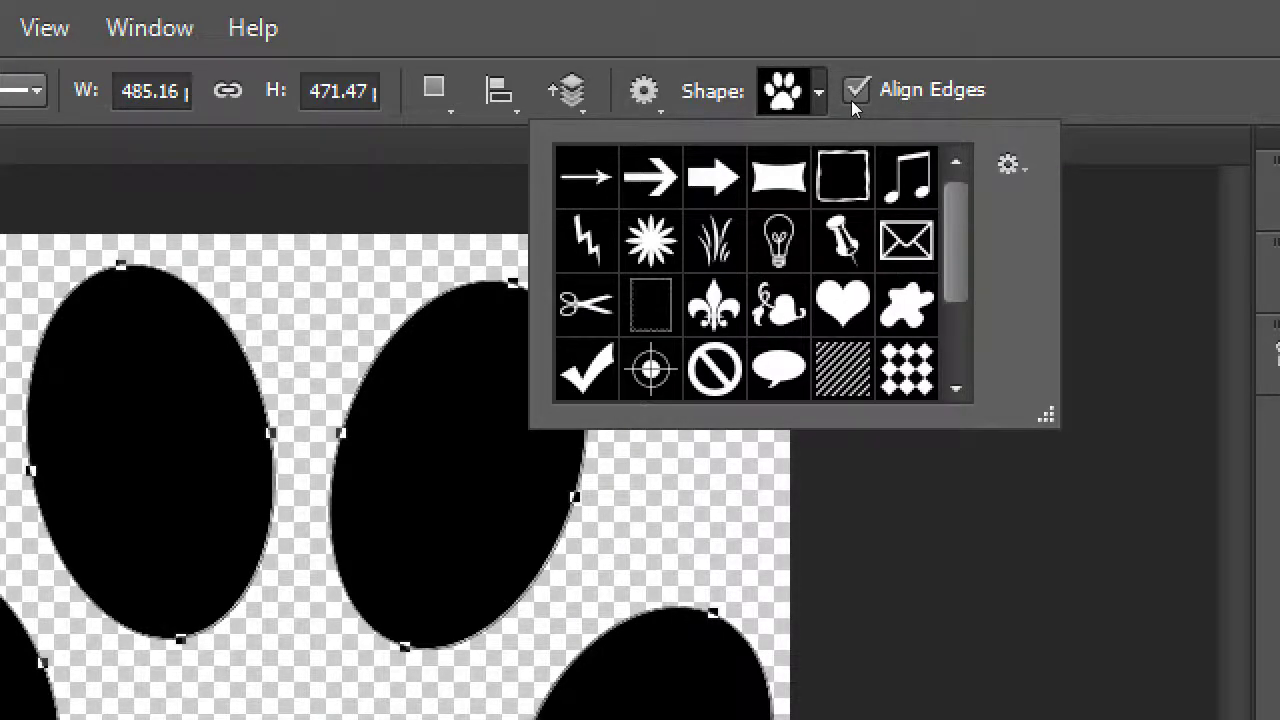
pyautogui.scroll(-2, 851, 100)
pyautogui.scroll(2, 851, 100)
pyautogui.click(800, 9)
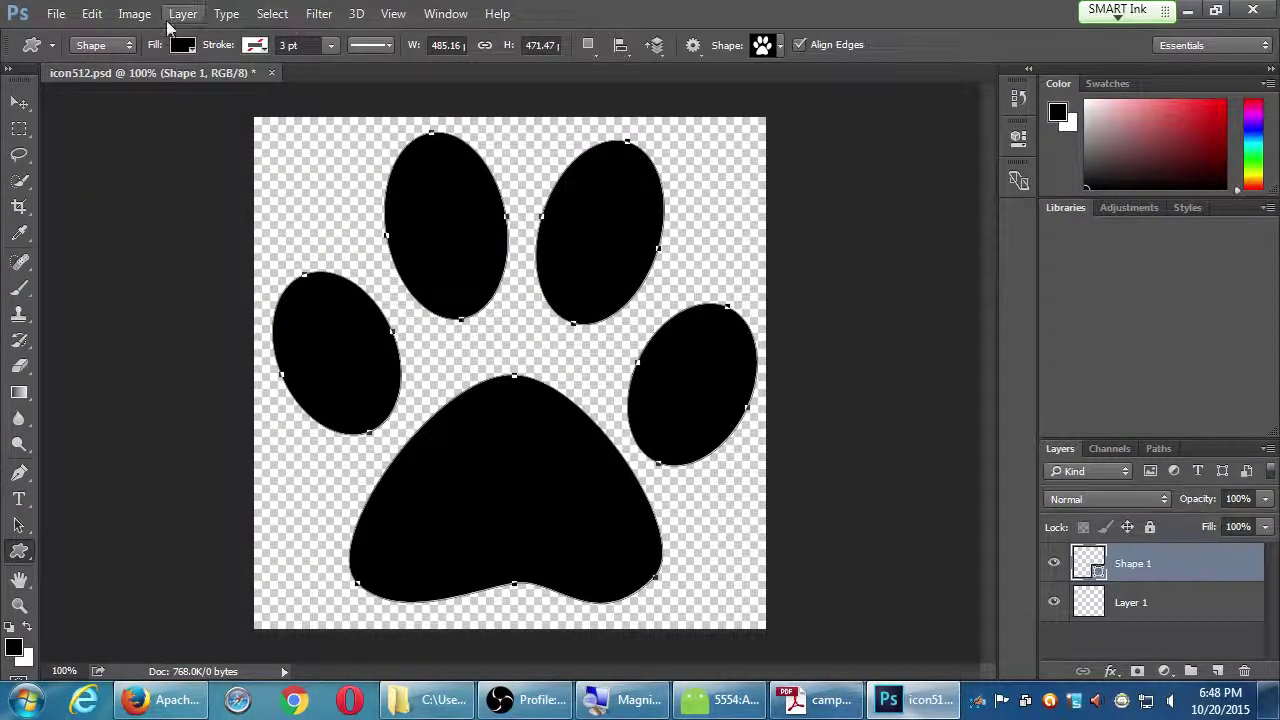
# Step: Remove the paw print from the canvas
pyautogui.click(91, 13)
pyautogui.click(125, 74)
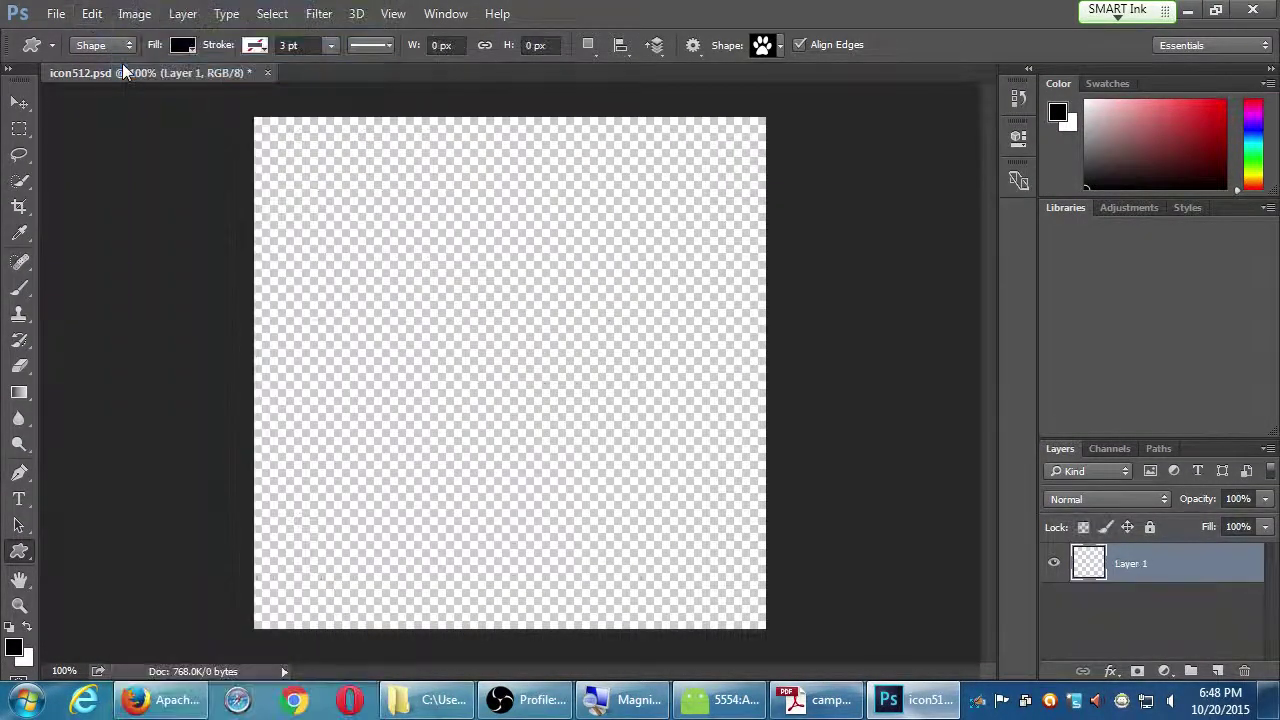
pyautogui.click(781, 45)
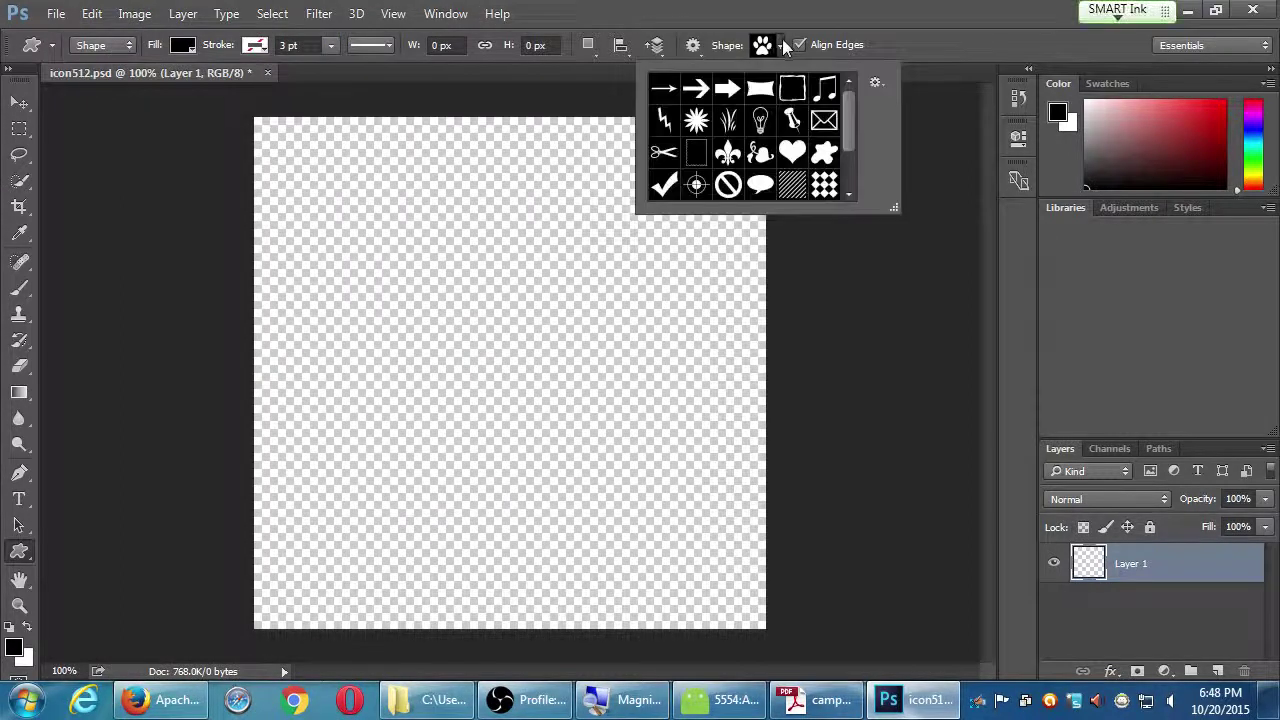
pyautogui.click(783, 46)
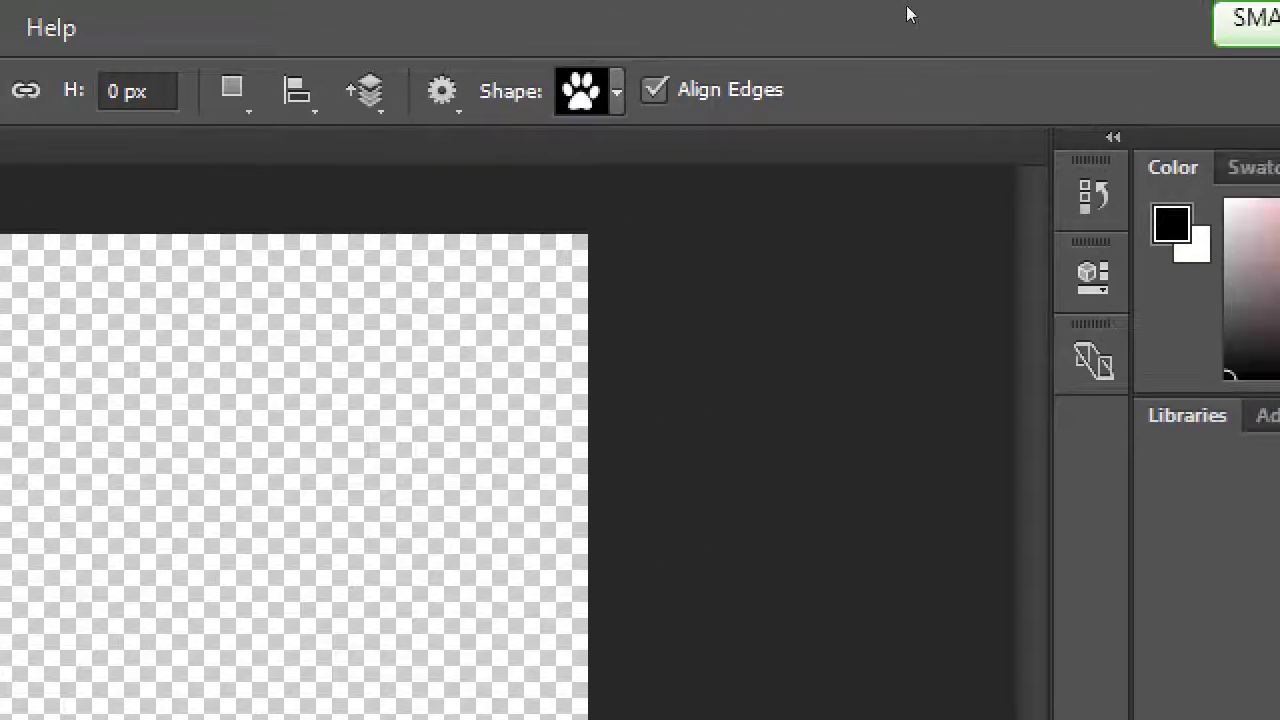
pyautogui.click(781, 46)
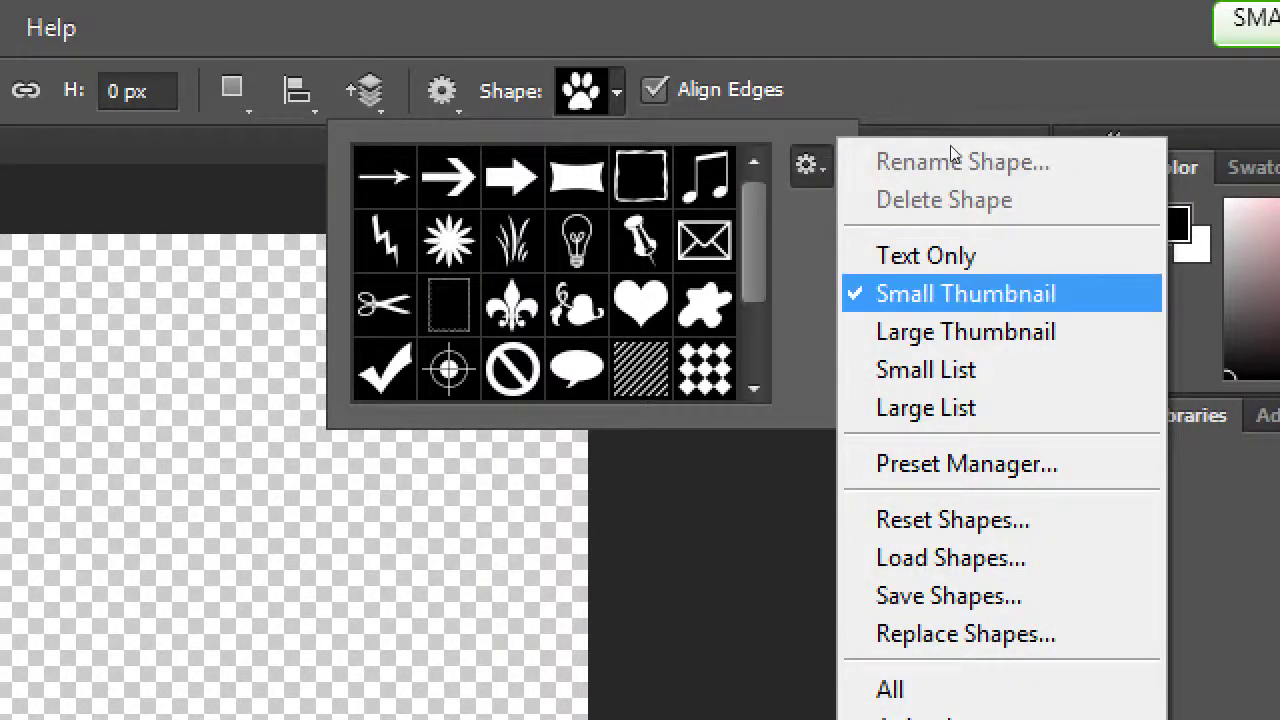
pyautogui.press('Up')
pyautogui.press('Up')
pyautogui.press('Up')
pyautogui.press('Up')
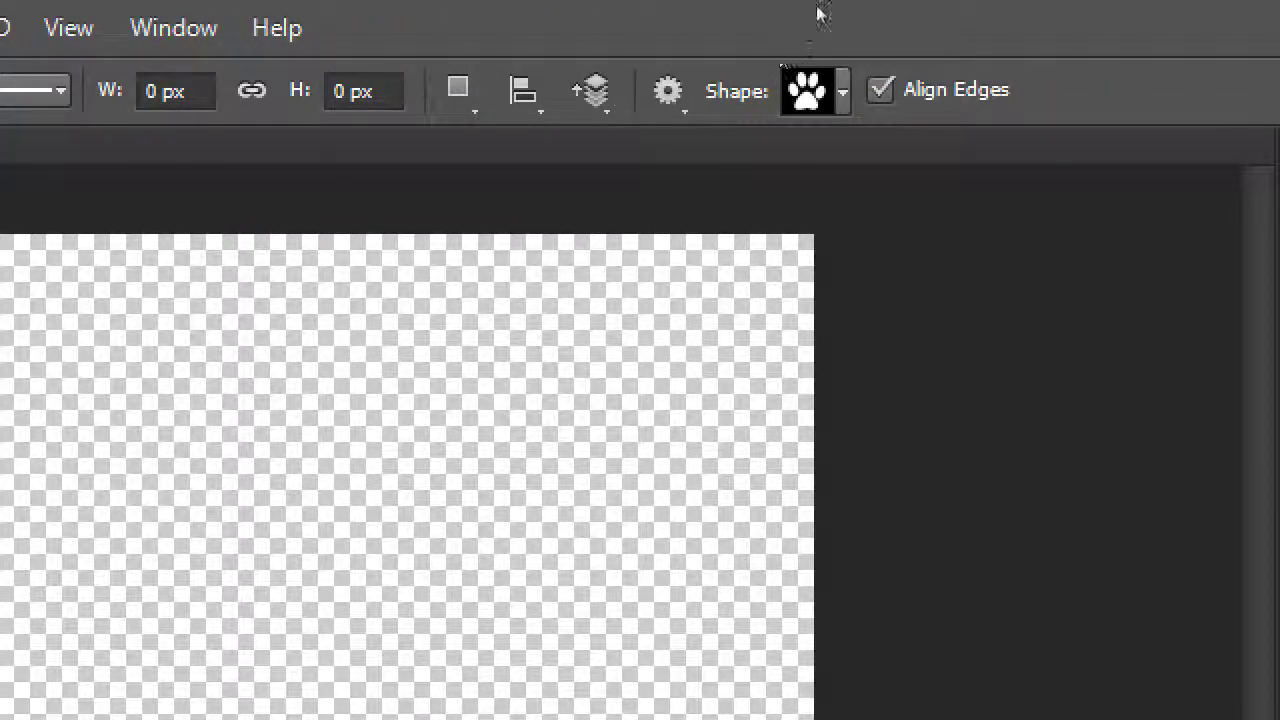
# Step: Replace the current custom shapes with the Animals set and choose the snail
pyautogui.click(843, 91)
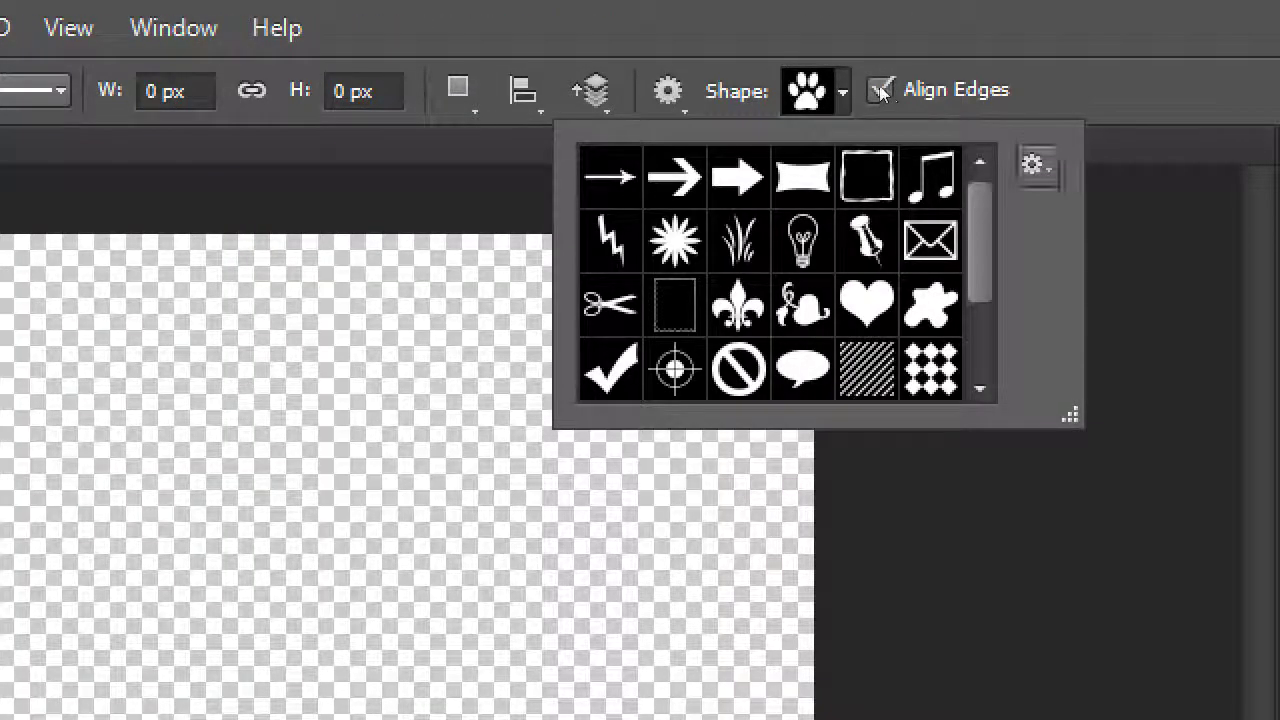
pyautogui.click(1035, 165)
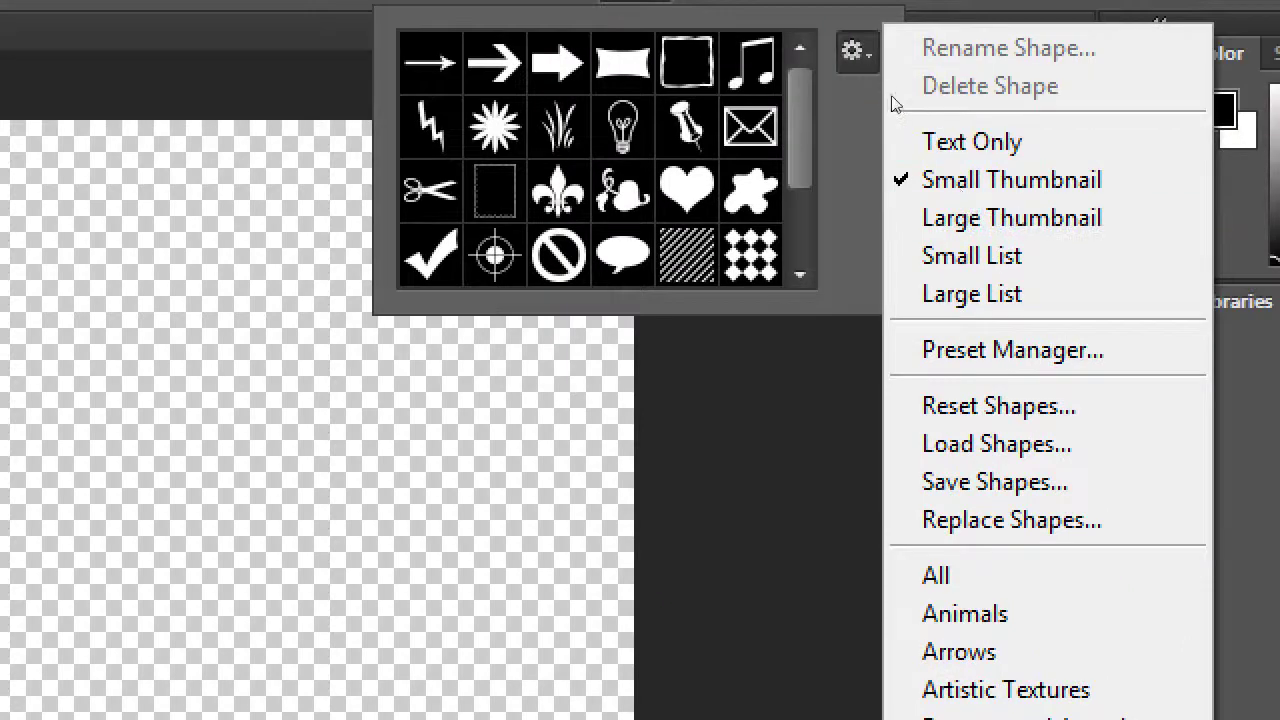
pyautogui.click(1061, 201)
pyautogui.click(858, 52)
pyautogui.press('a')
pyautogui.press('a')
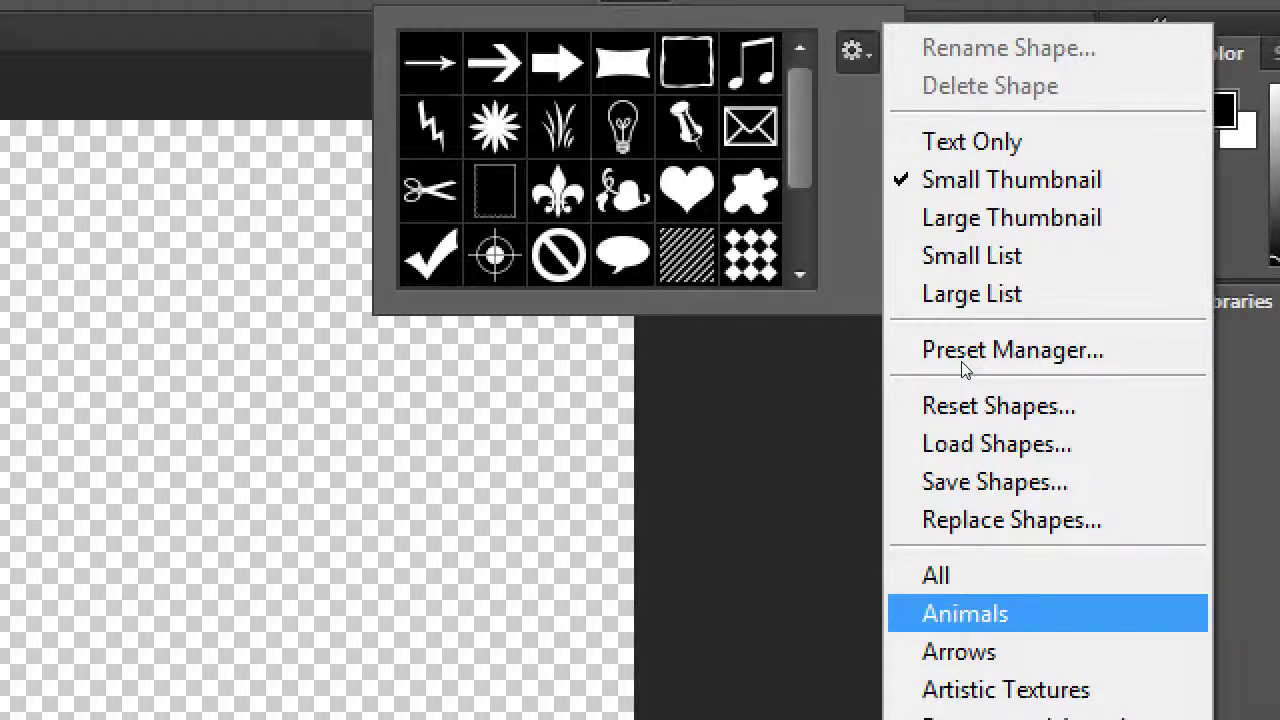
pyautogui.press('Return')
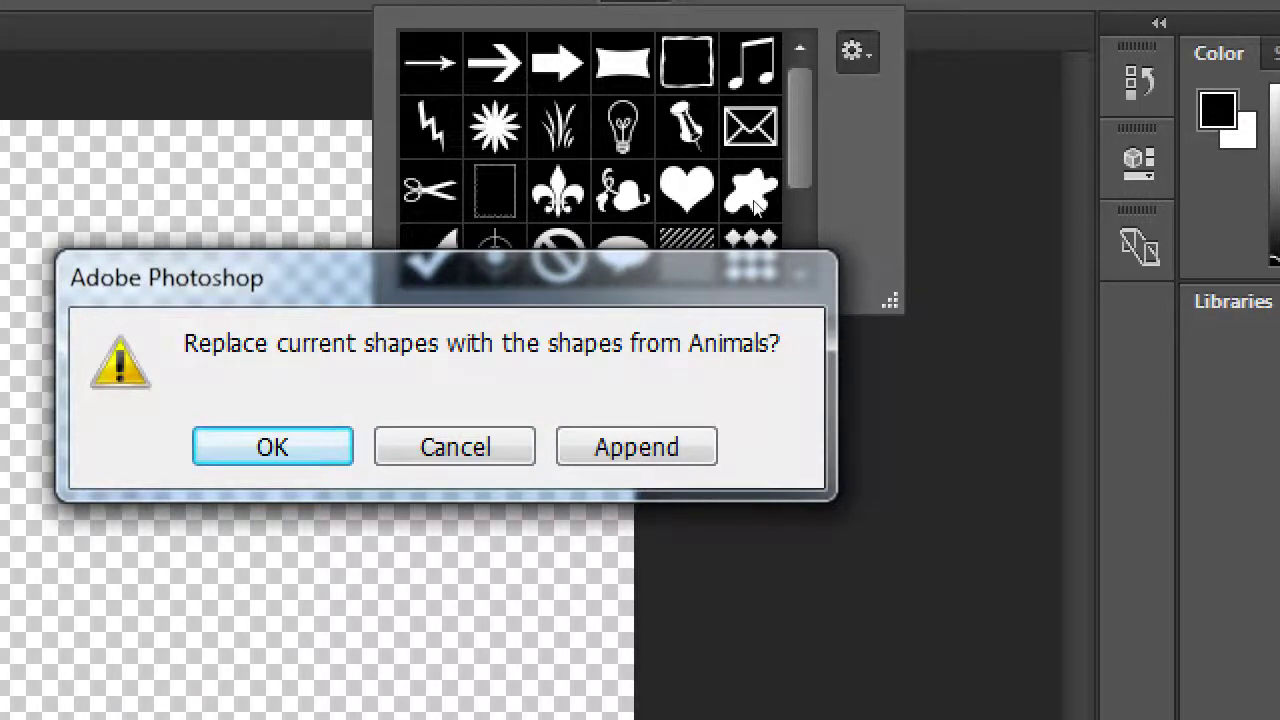
pyautogui.moveTo(594, 338); pyautogui.dragTo(588, 300)
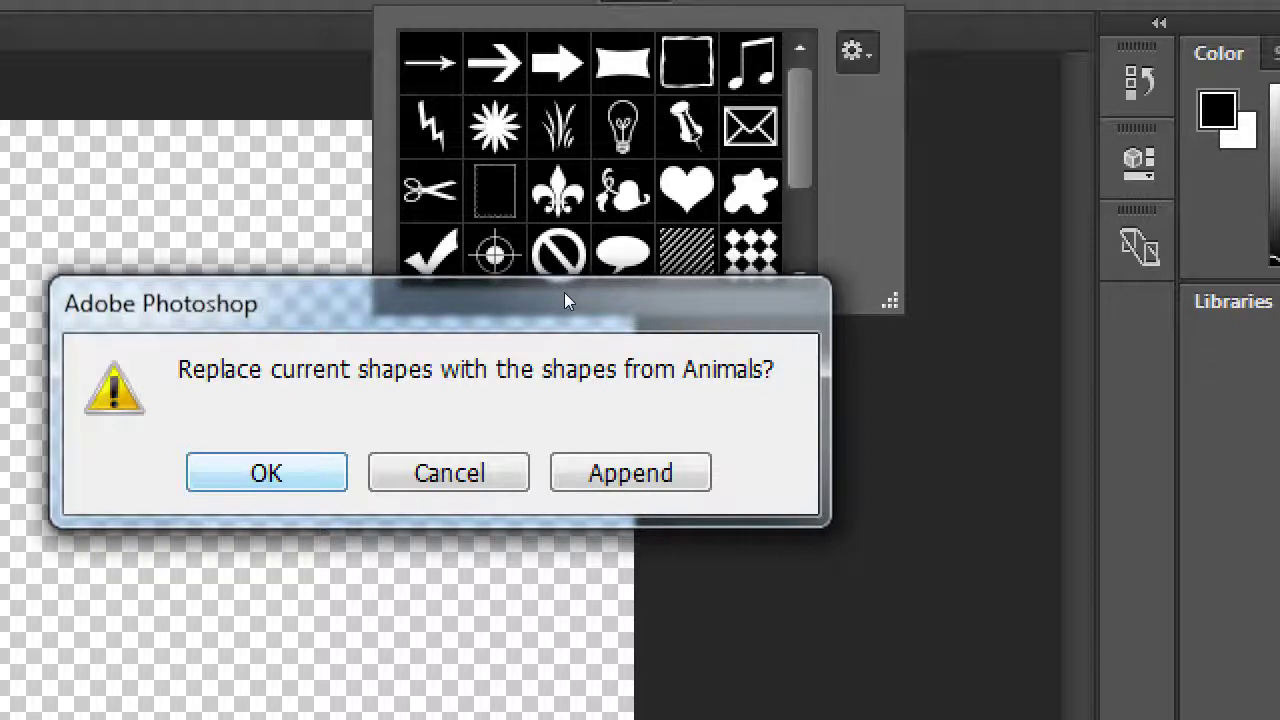
pyautogui.press('Return')
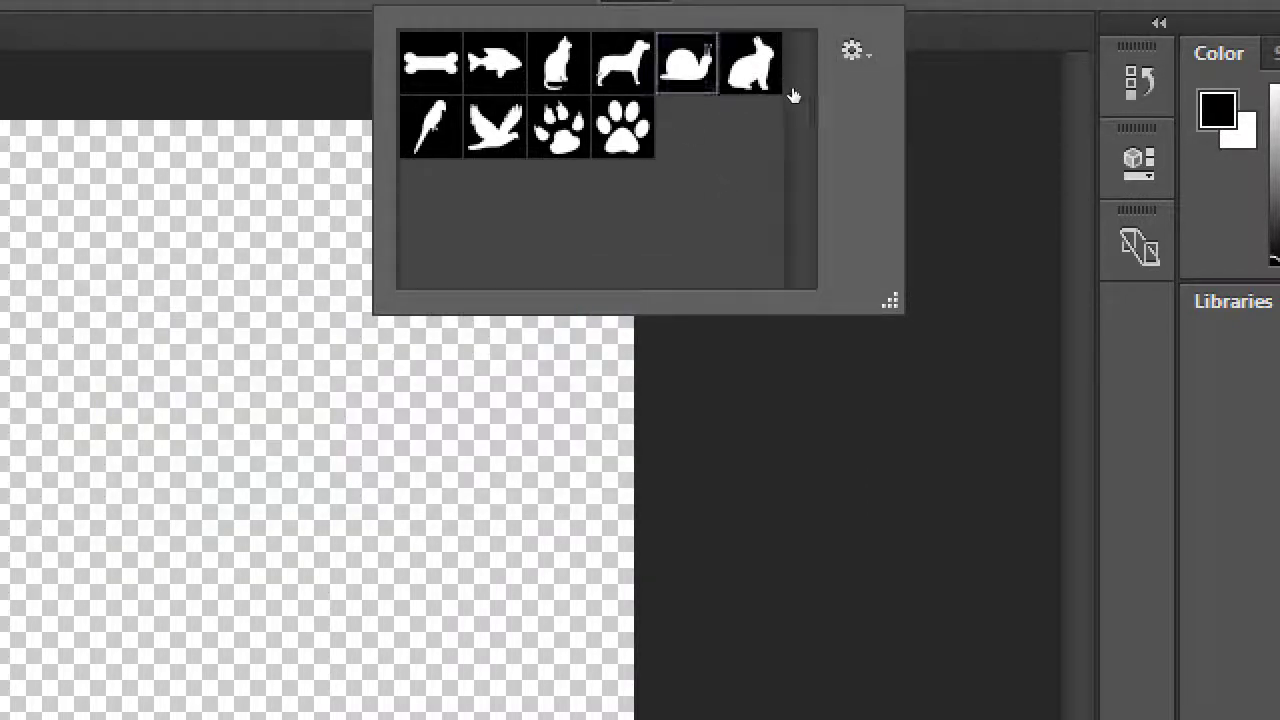
pyautogui.press('Return')
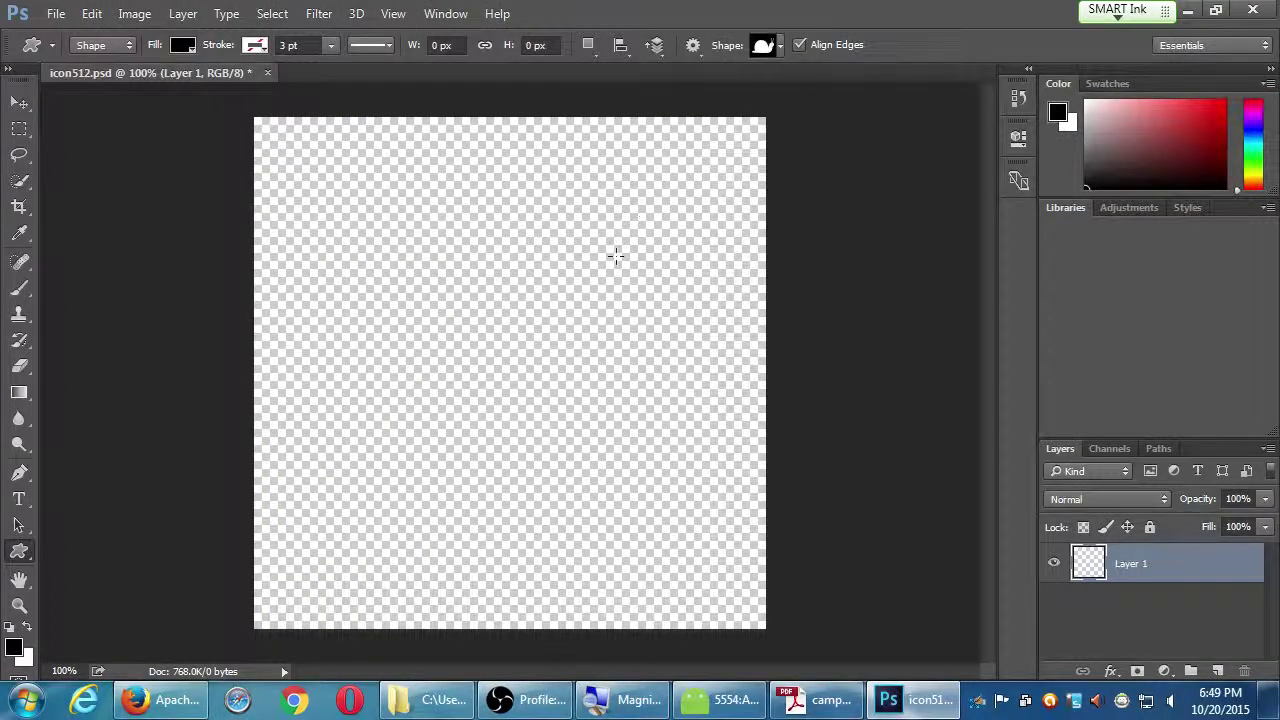
# Step: Draw a snail about 443 × 376 px on the canvas with a dark blue fill, and undo it
pyautogui.moveTo(298, 168); pyautogui.dragTo(741, 542)
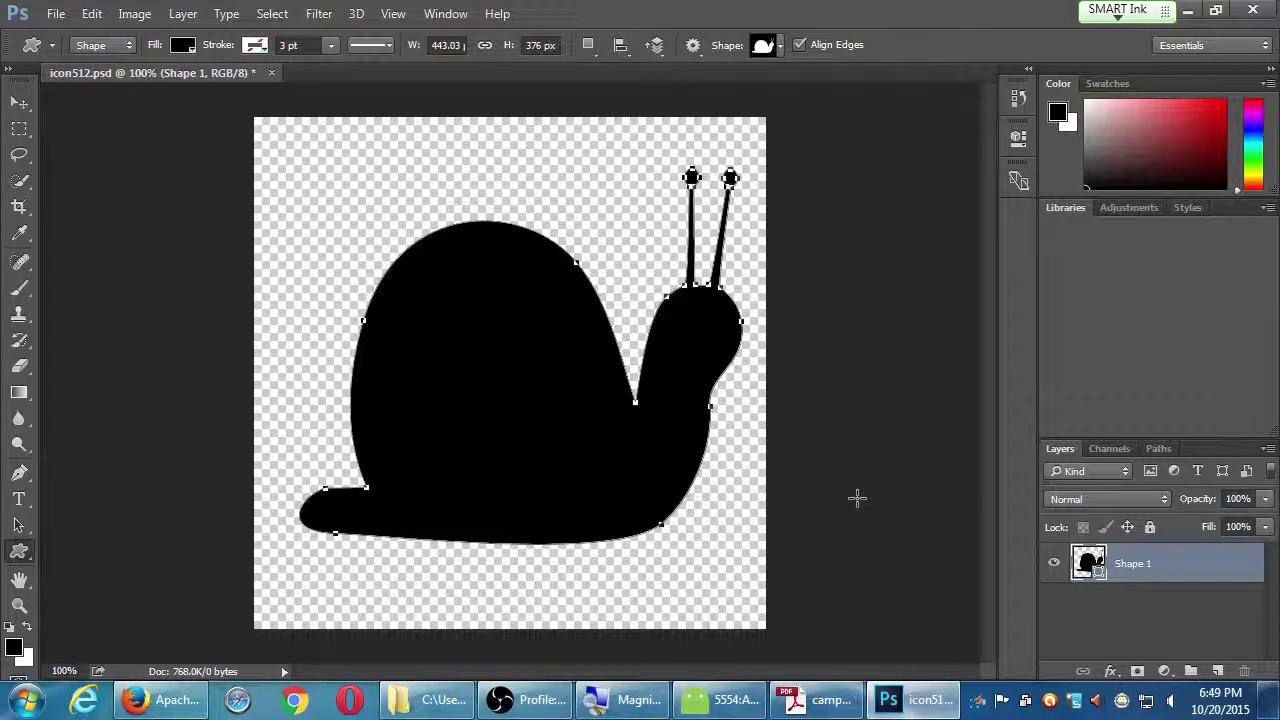
pyautogui.click(183, 46)
pyautogui.click(228, 208)
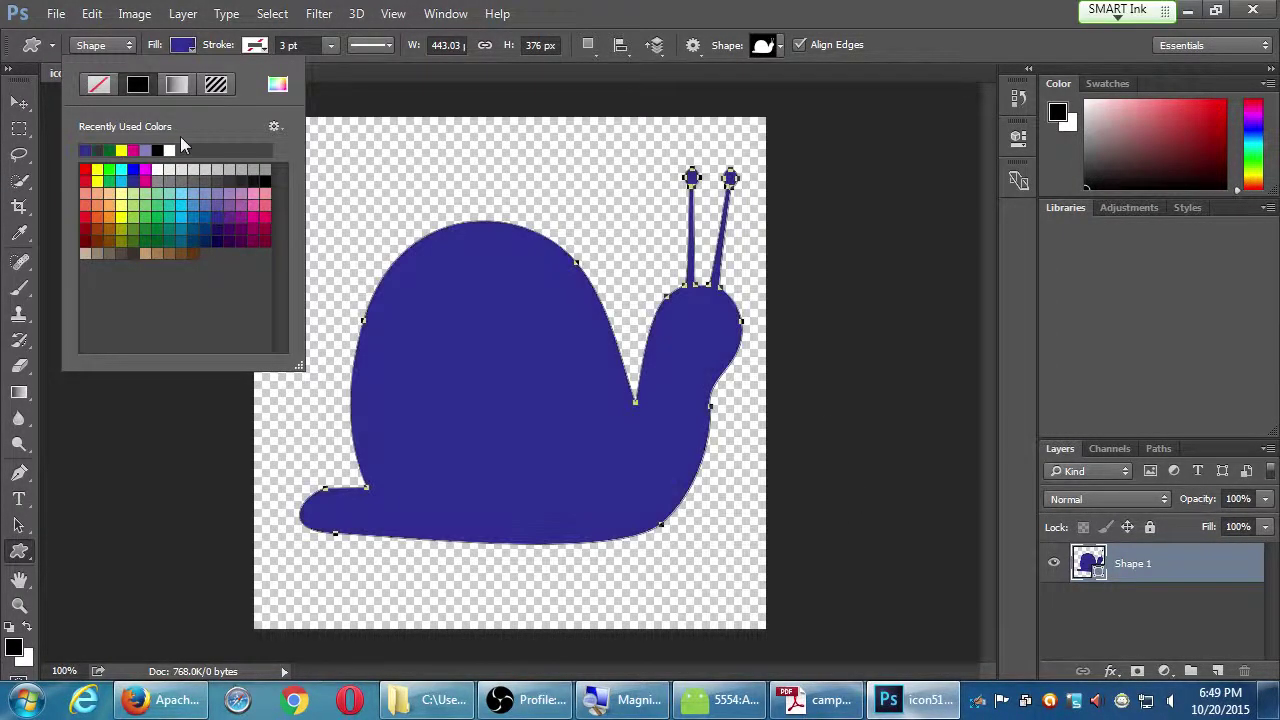
pyautogui.click(182, 45)
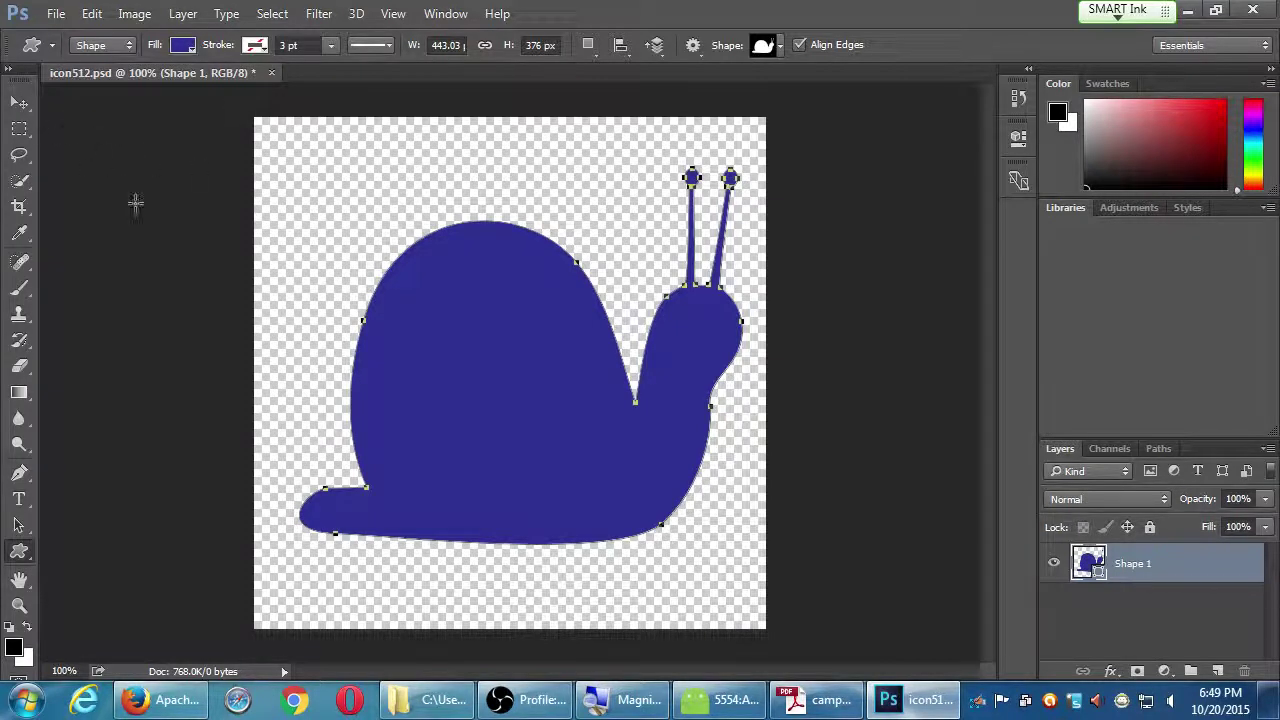
pyautogui.click(293, 208)
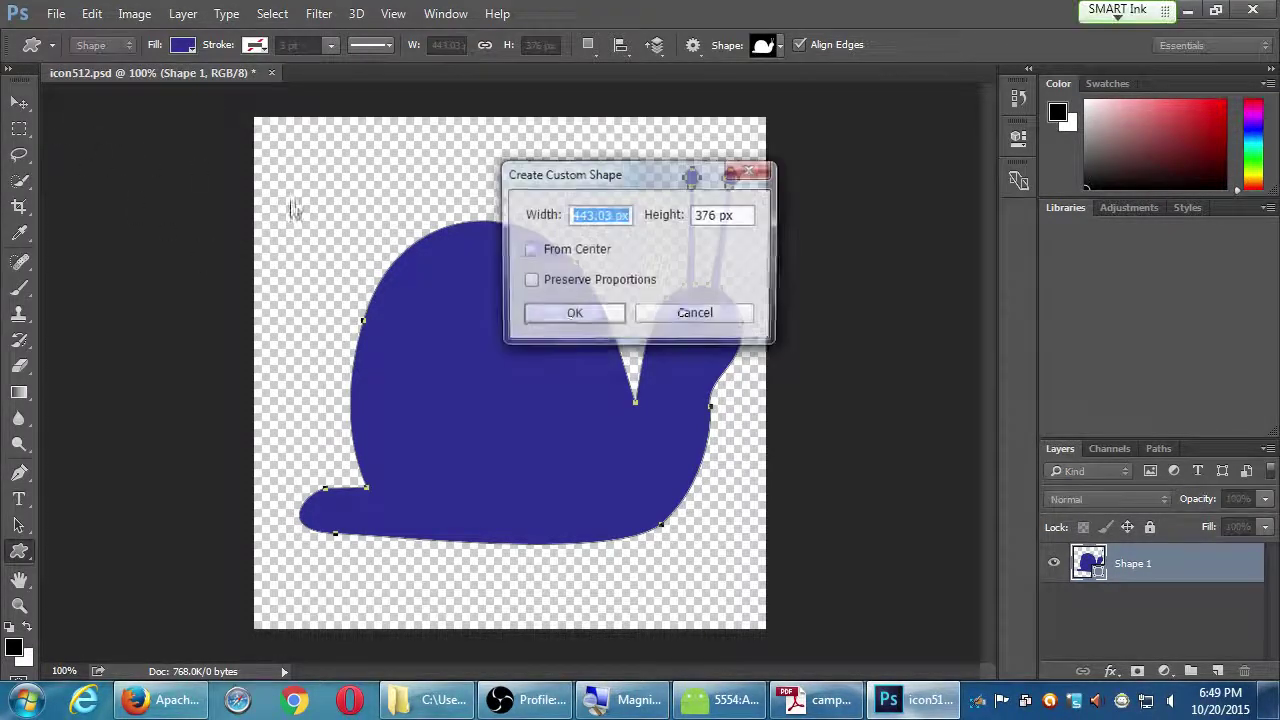
pyautogui.click(694, 314)
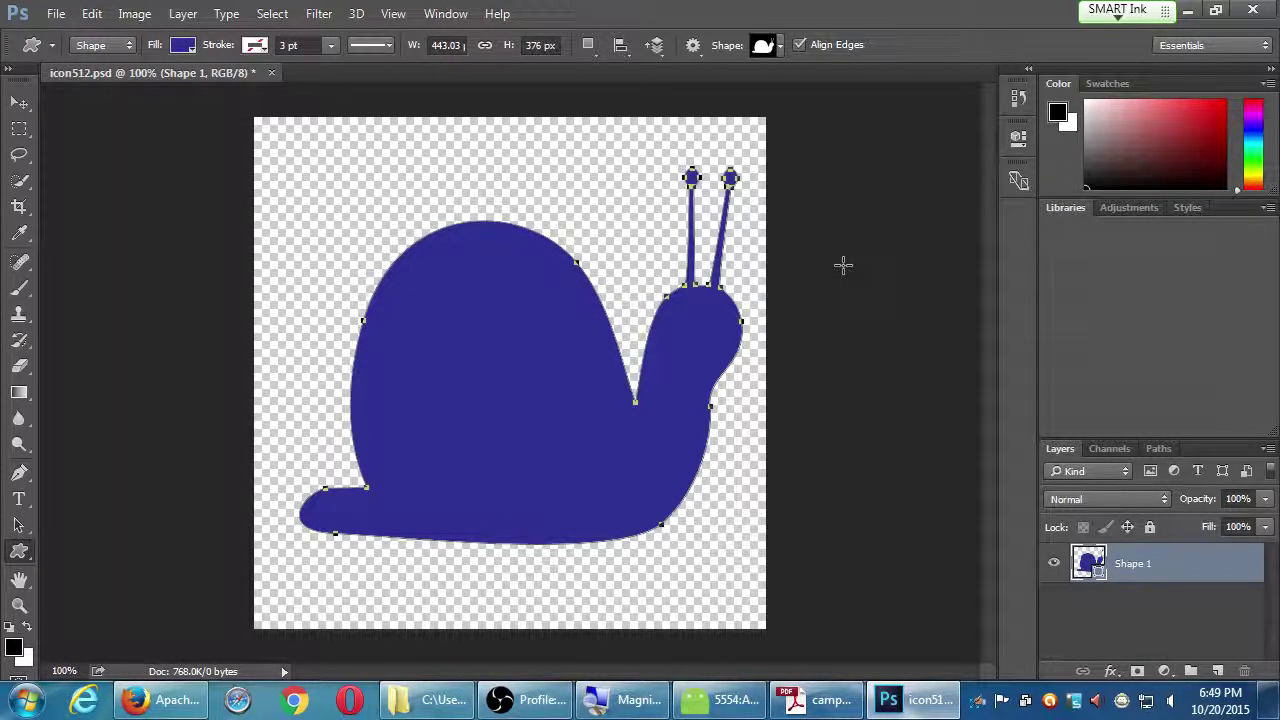
pyautogui.hotkey('ctrl', 'alt', 'z')
pyautogui.hotkey('ctrl', 'alt', 'z')
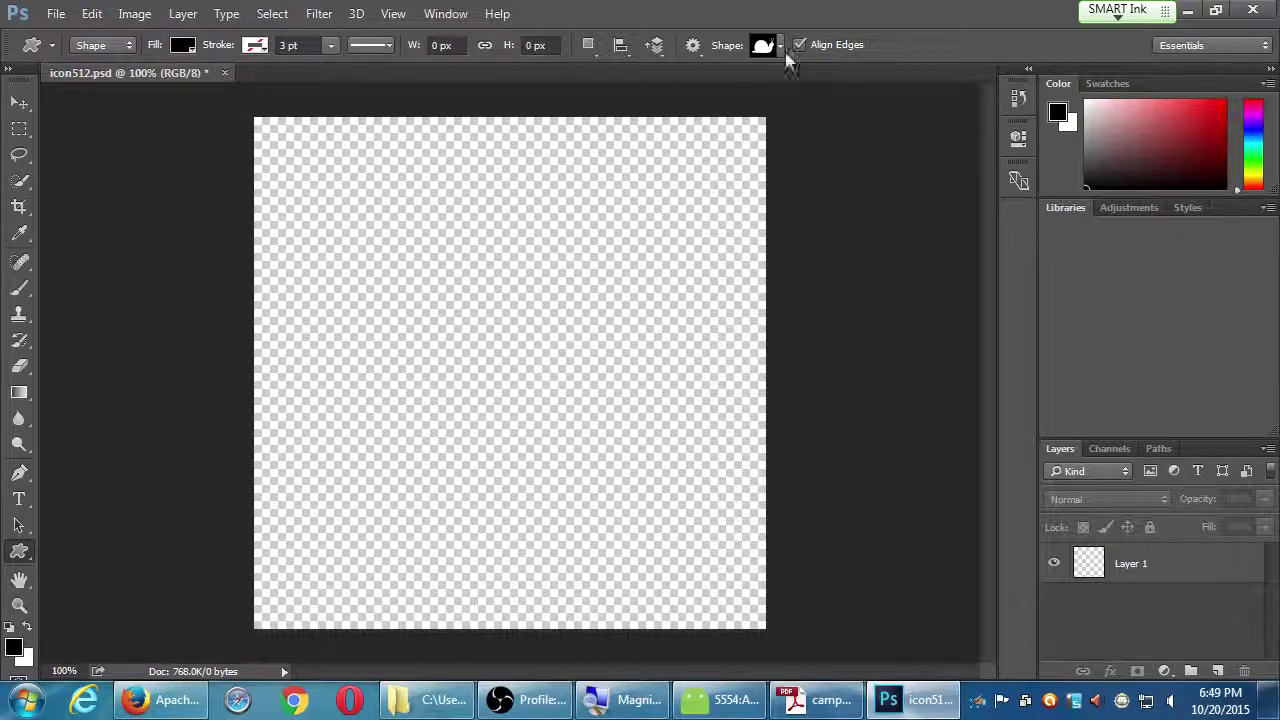
# Step: Replace the current custom shapes with the Symbols set and choose the five-pointed nautical star
pyautogui.click(778, 46)
pyautogui.click(875, 83)
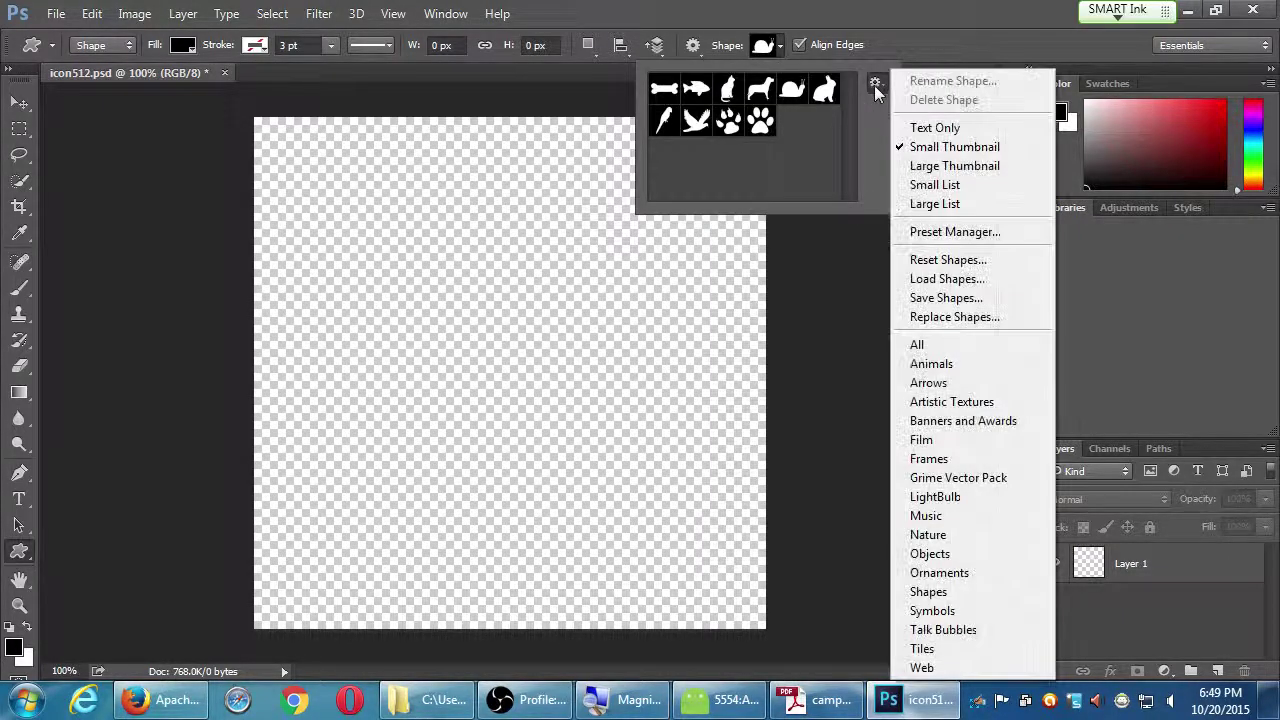
pyautogui.click(986, 614)
pyautogui.click(585, 294)
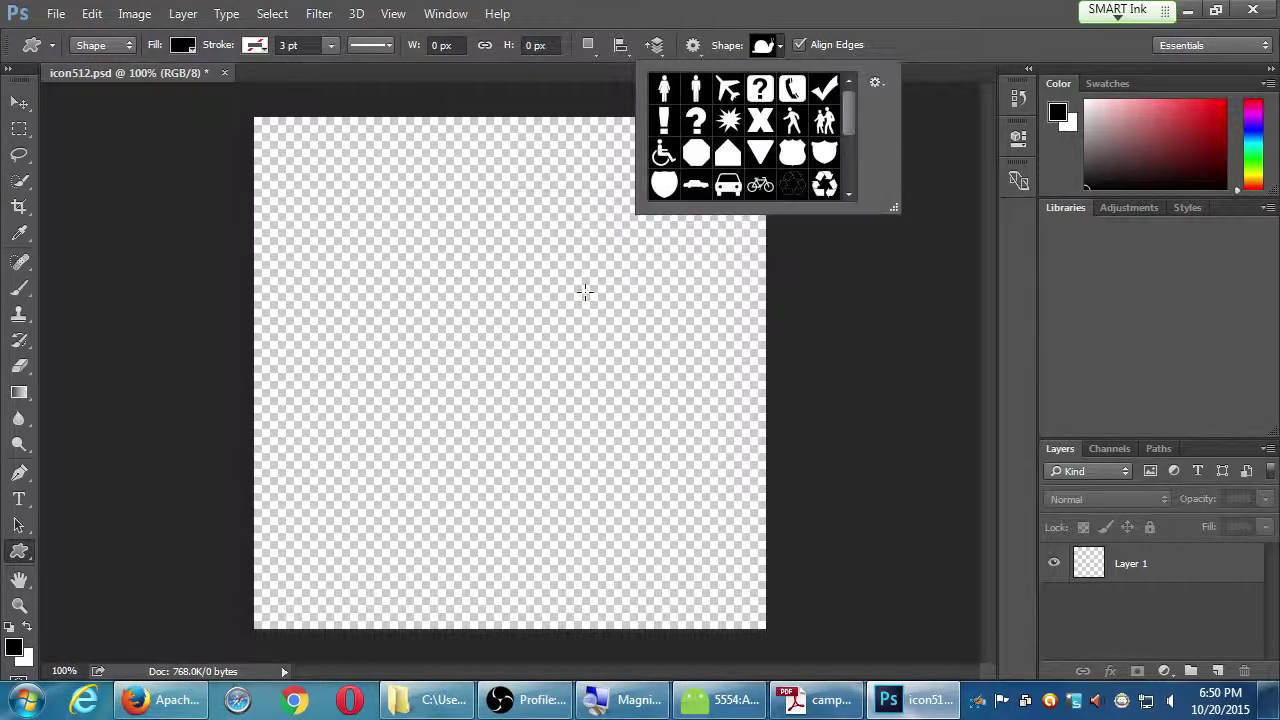
pyautogui.moveTo(851, 113); pyautogui.dragTo(848, 168)
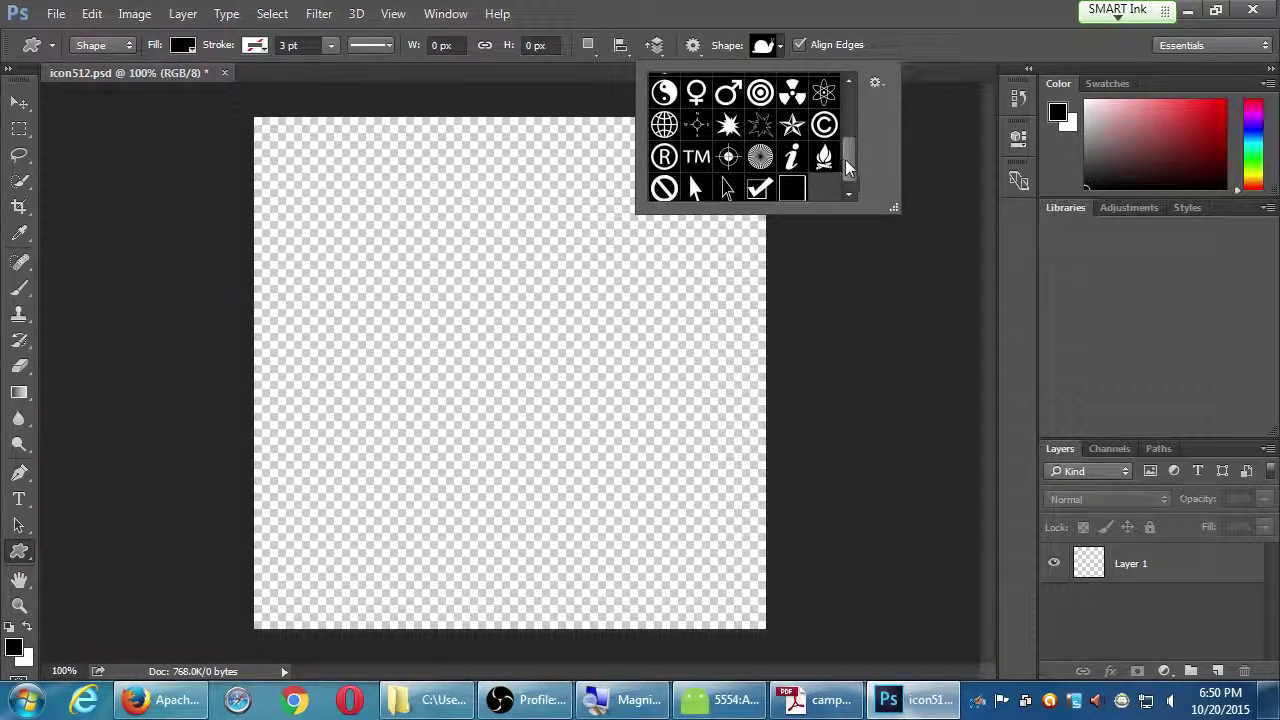
pyautogui.doubleClick(792, 124)
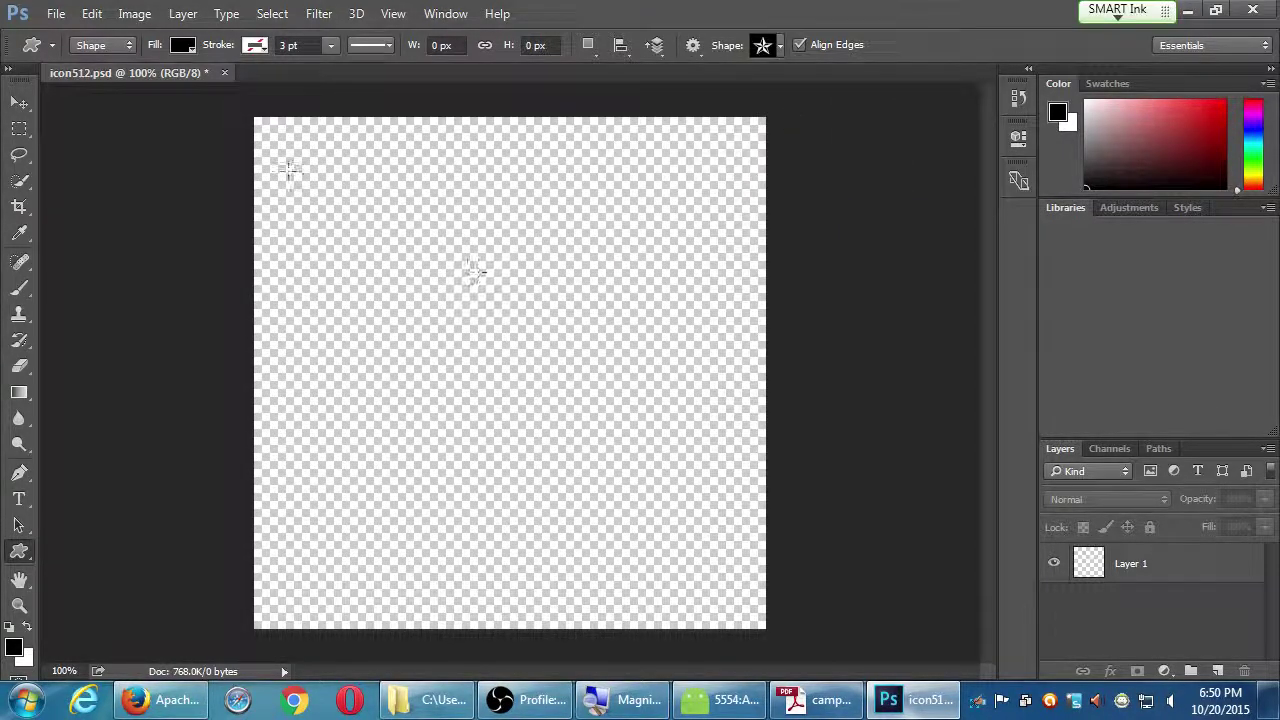
# Step: Try out one star about 470 × 437 px and a group of three smaller stars of different sizes, undoing both attempts
pyautogui.moveTo(289, 160); pyautogui.dragTo(760, 590)
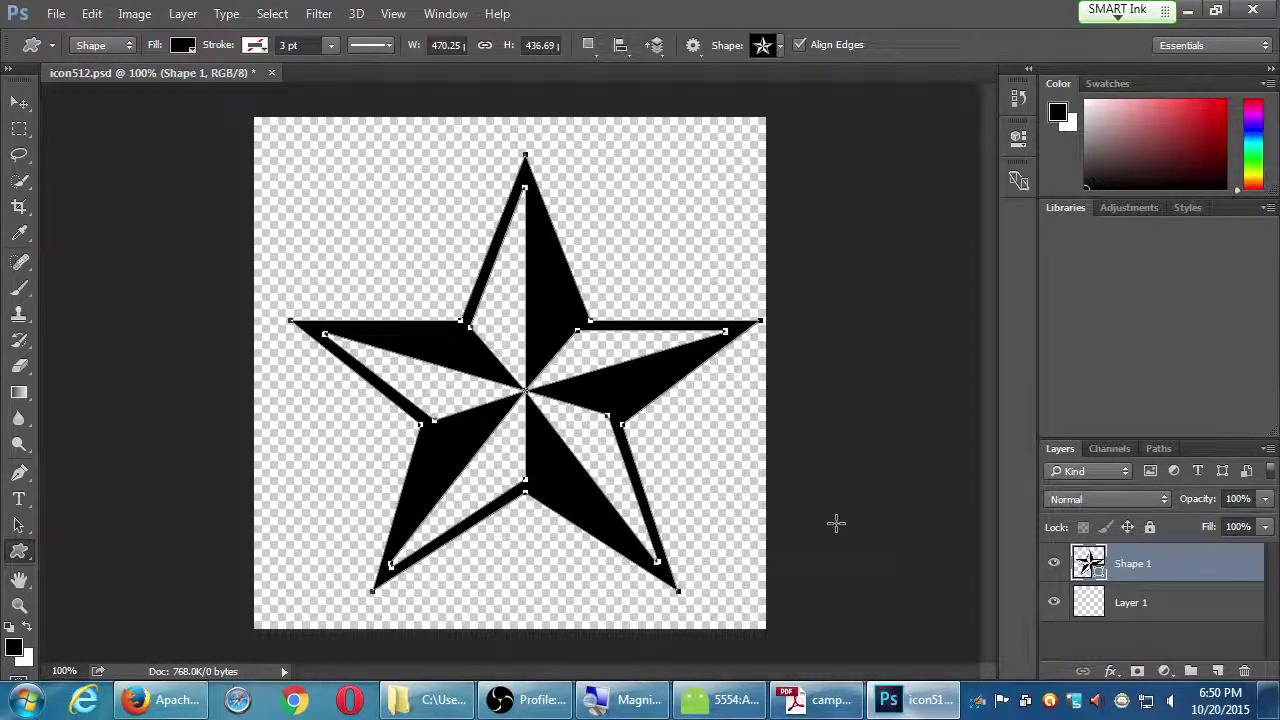
pyautogui.hotkey('ctrl', 'z')
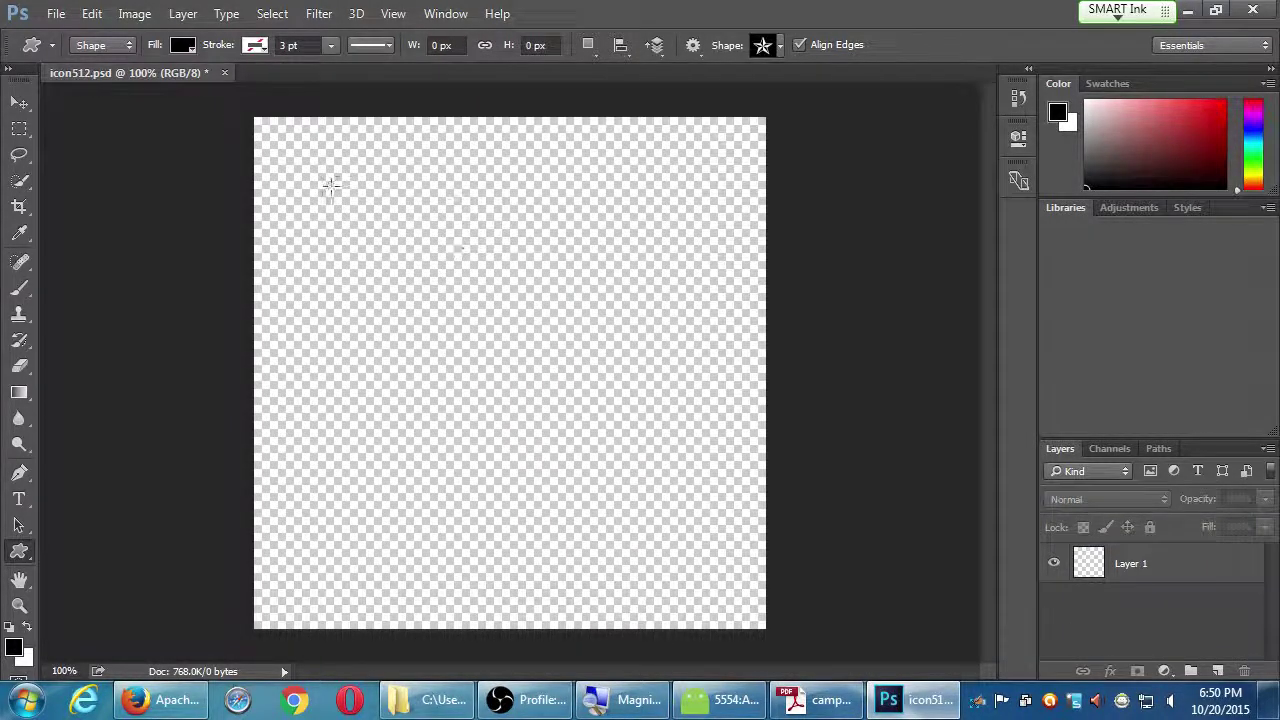
pyautogui.moveTo(305, 166)
pyautogui.mouseDown()
pyautogui.moveTo(425, 290)
pyautogui.moveTo(489, 320)
pyautogui.mouseUp()
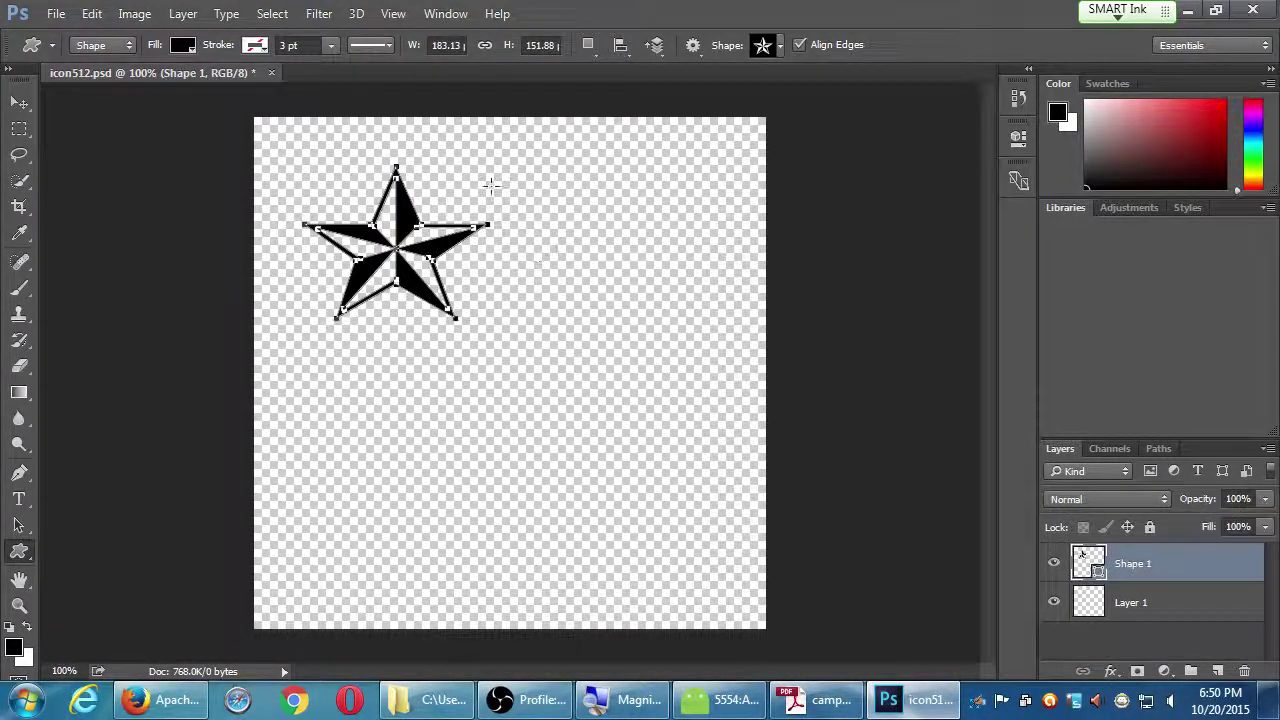
pyautogui.moveTo(491, 183)
pyautogui.mouseDown()
pyautogui.moveTo(657, 295)
pyautogui.moveTo(760, 535)
pyautogui.mouseUp()
pyautogui.moveTo(292, 420); pyautogui.dragTo(544, 586)
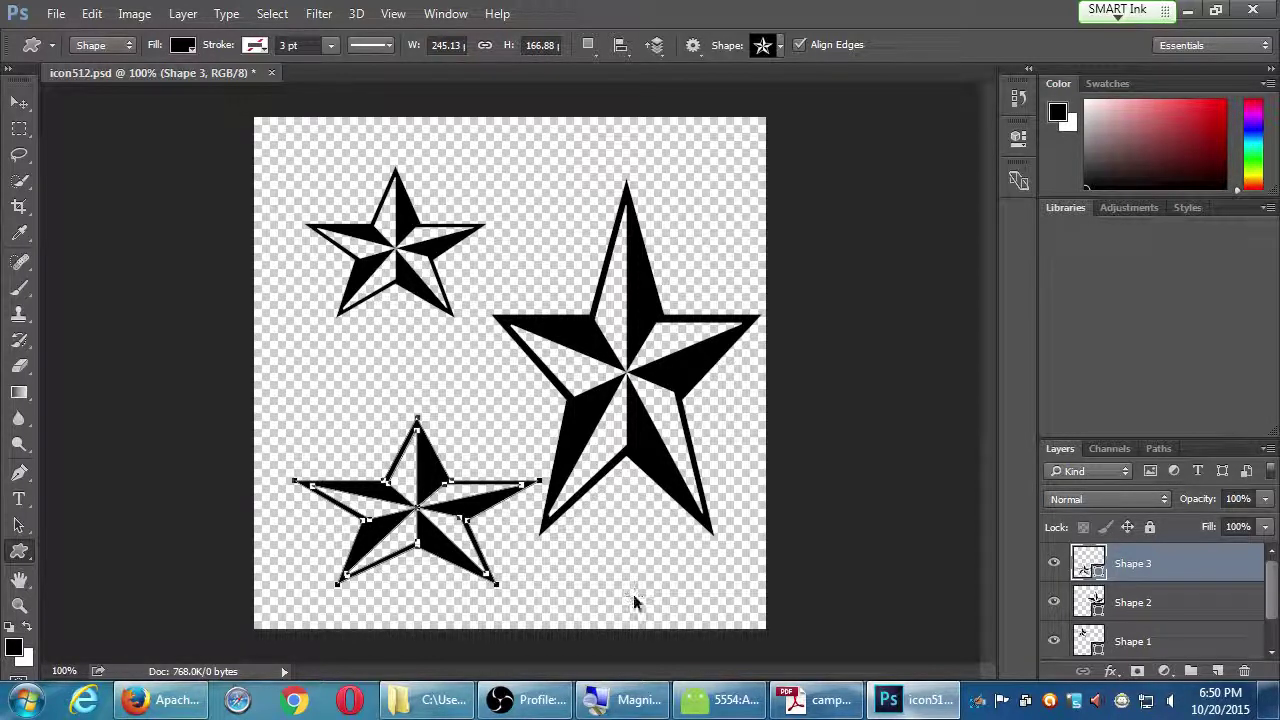
pyautogui.hotkey('ctrl', 'alt', 'z')
pyautogui.hotkey('ctrl', 'alt', 'z')
pyautogui.hotkey('ctrl', 'alt', 'z')
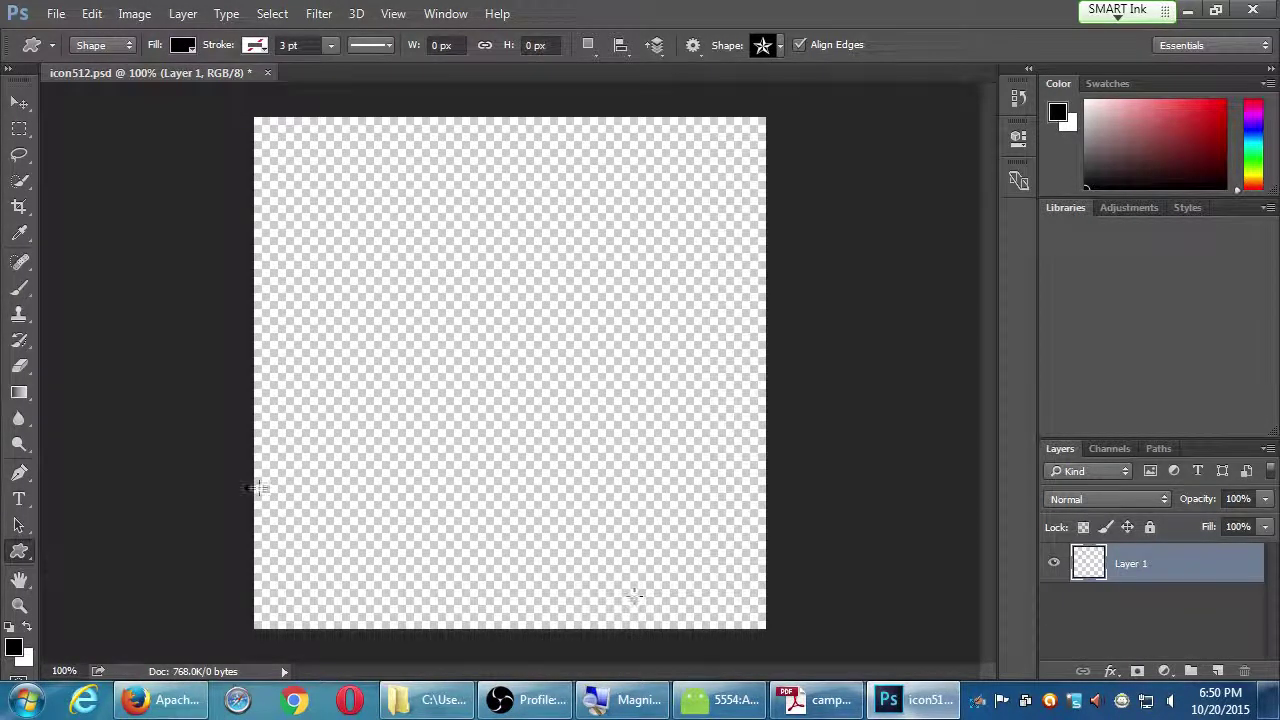
# Step: Replace the current custom shapes with the All set and look through the loaded shapes
pyautogui.click(781, 46)
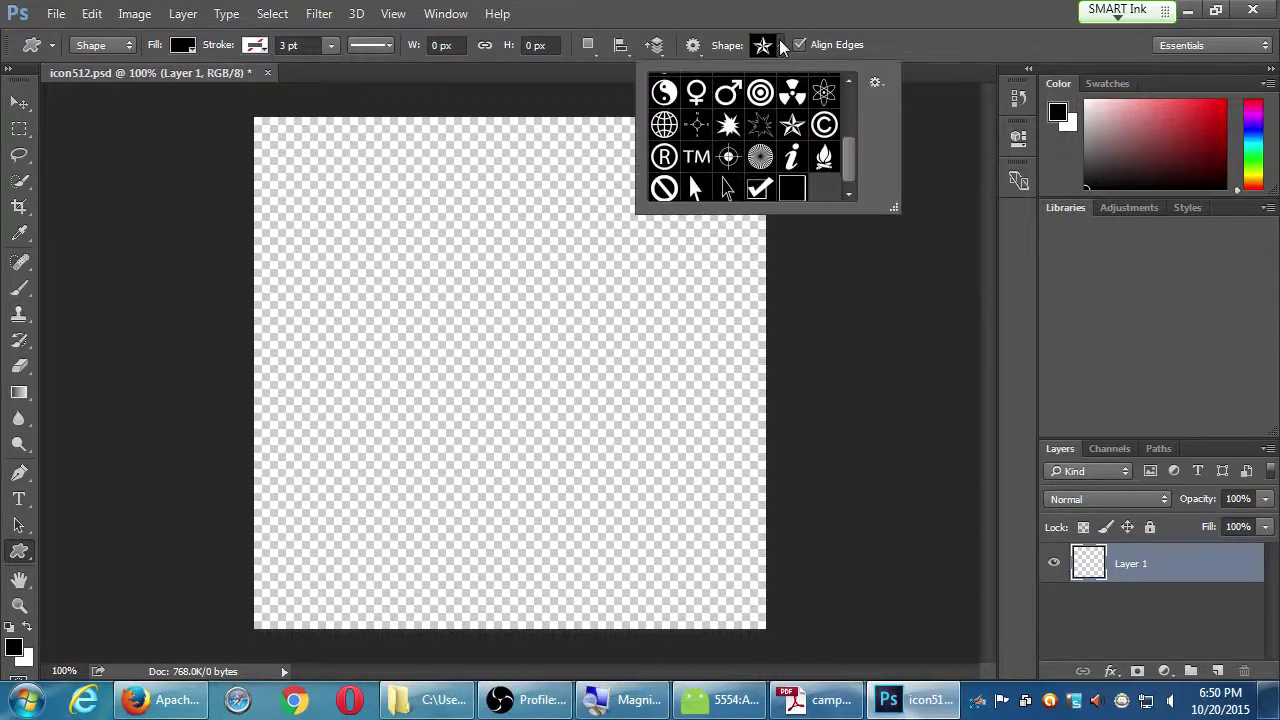
pyautogui.click(876, 83)
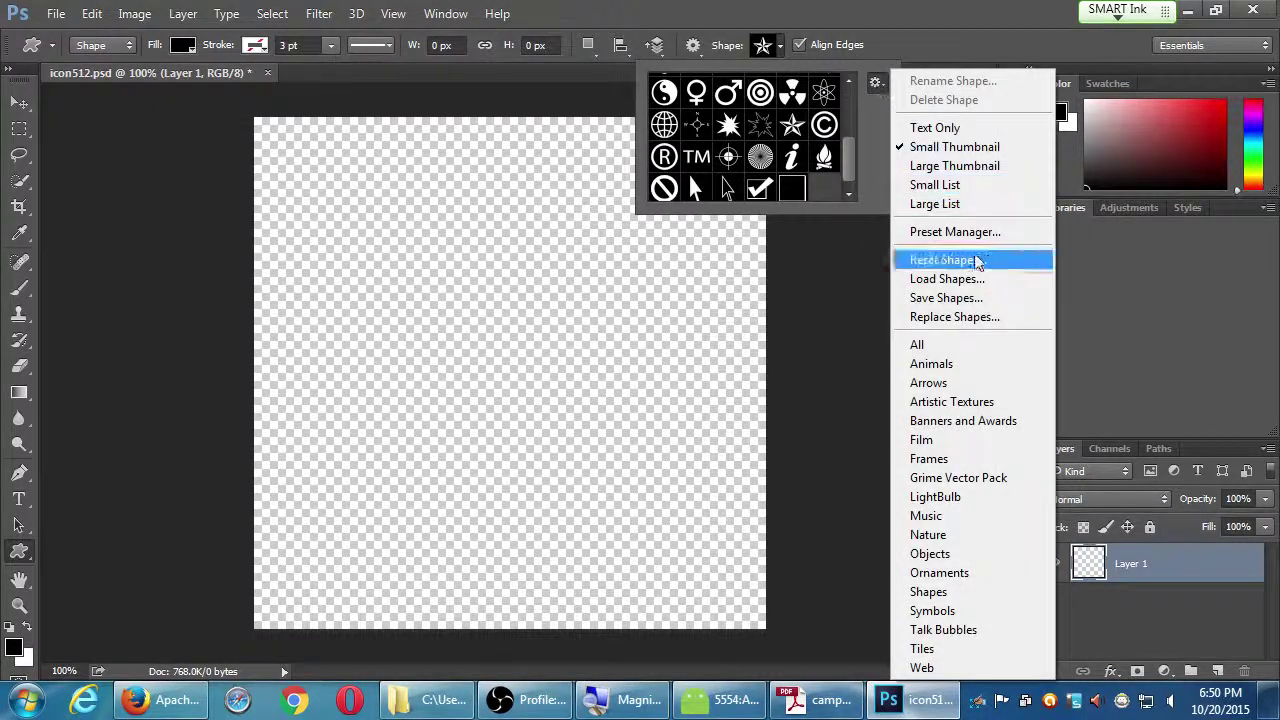
pyautogui.click(940, 347)
pyautogui.click(583, 294)
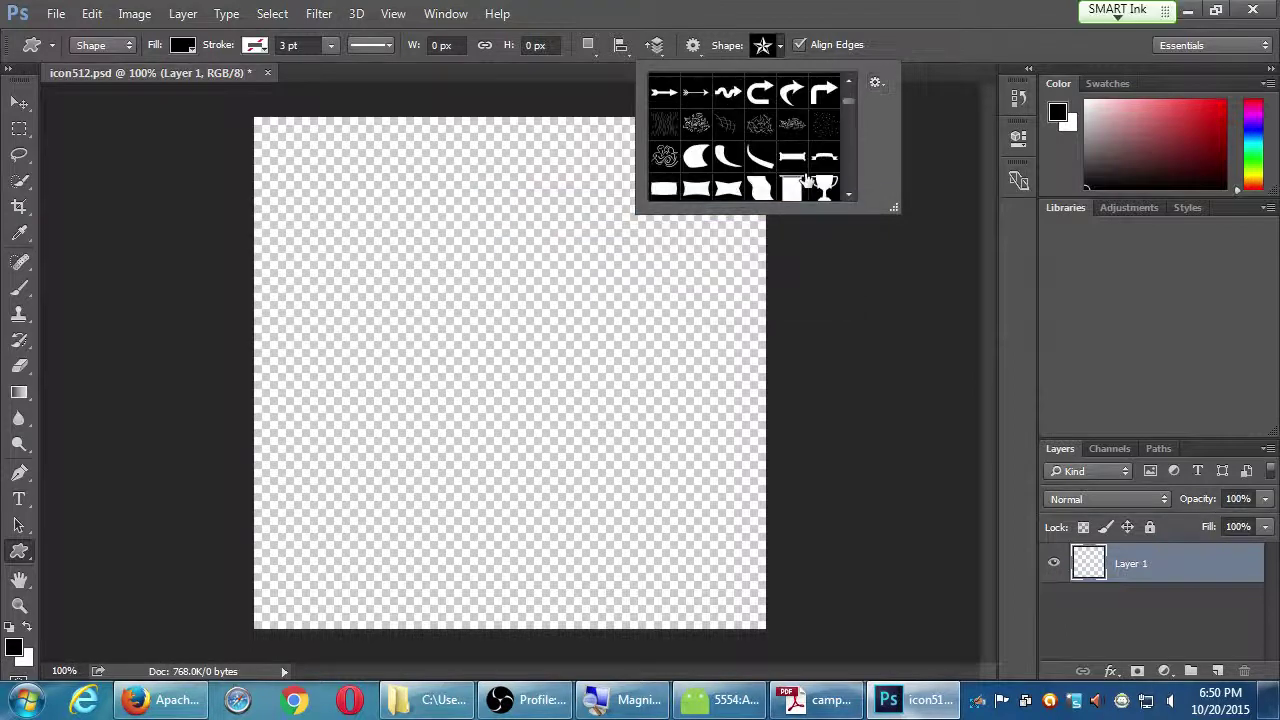
pyautogui.moveTo(847, 112); pyautogui.dragTo(848, 81)
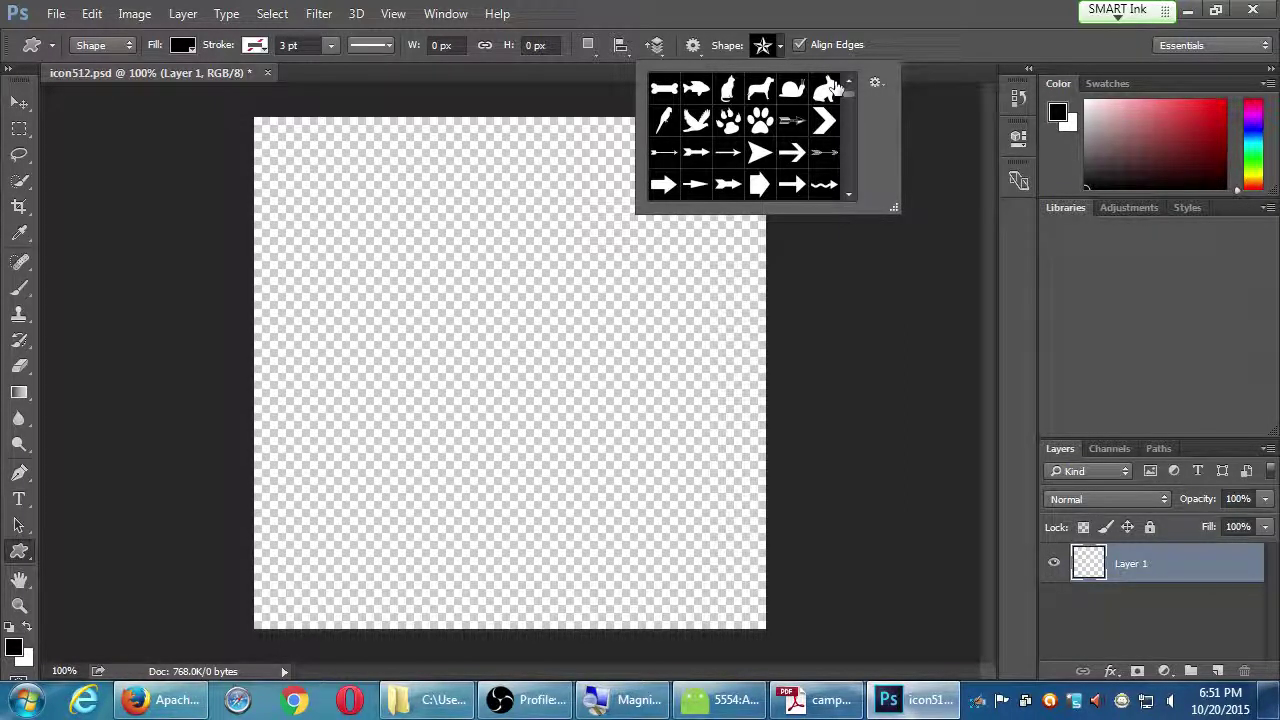
pyautogui.press('Escape')
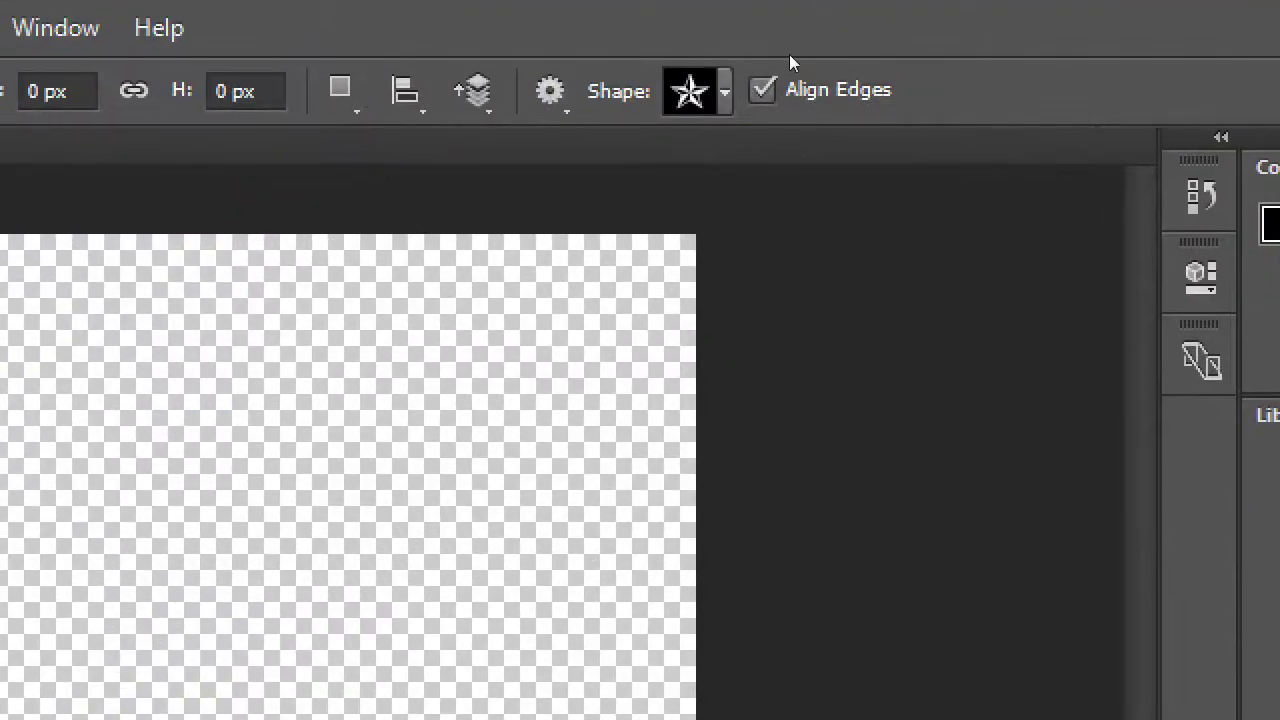
# Step: Enlarge the custom shape picker to show many more shapes at once, and choose the maple leaf
pyautogui.click(724, 91)
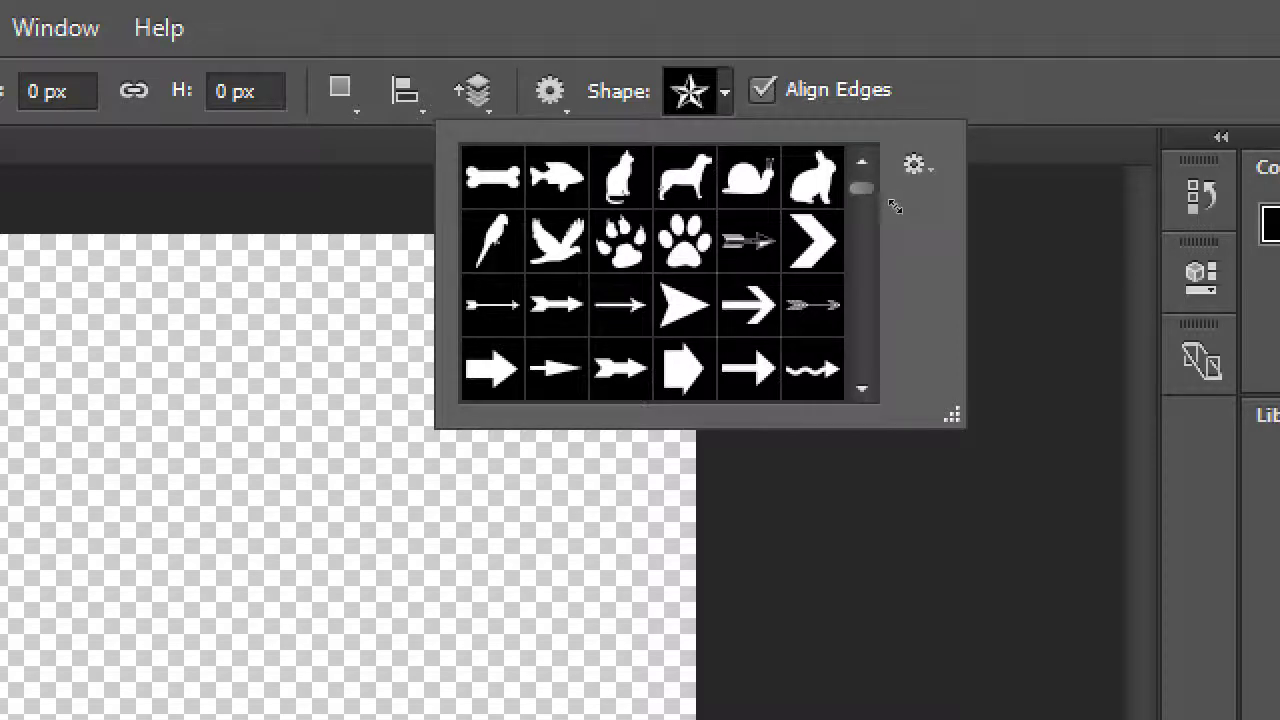
pyautogui.moveTo(951, 414); pyautogui.dragTo(1279, 719)
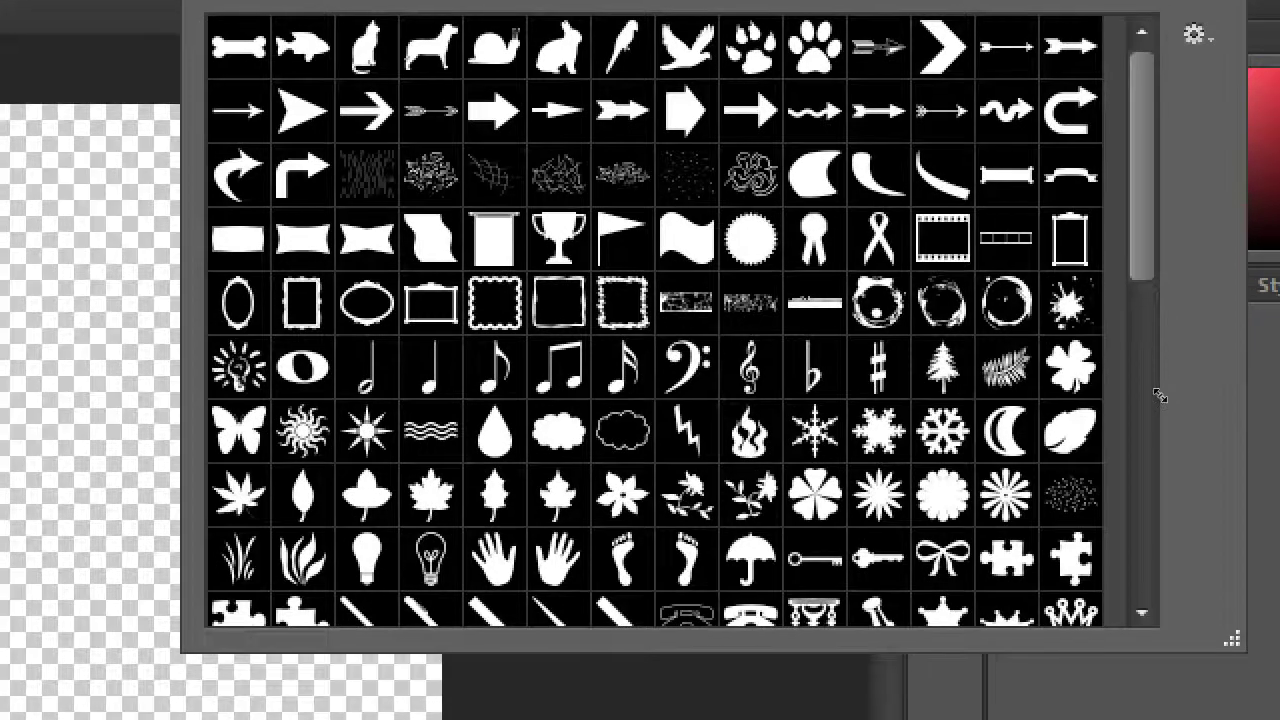
pyautogui.moveTo(1160, 396); pyautogui.dragTo(1168, 438)
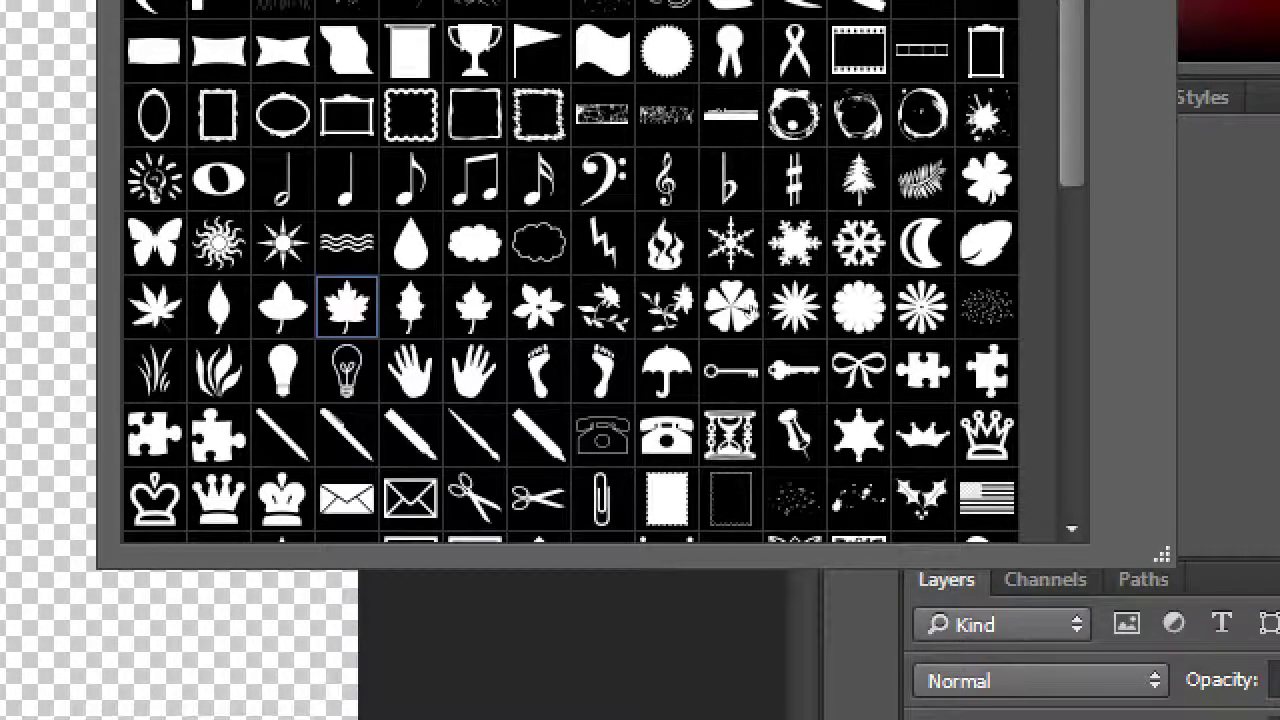
pyautogui.doubleClick(752, 310)
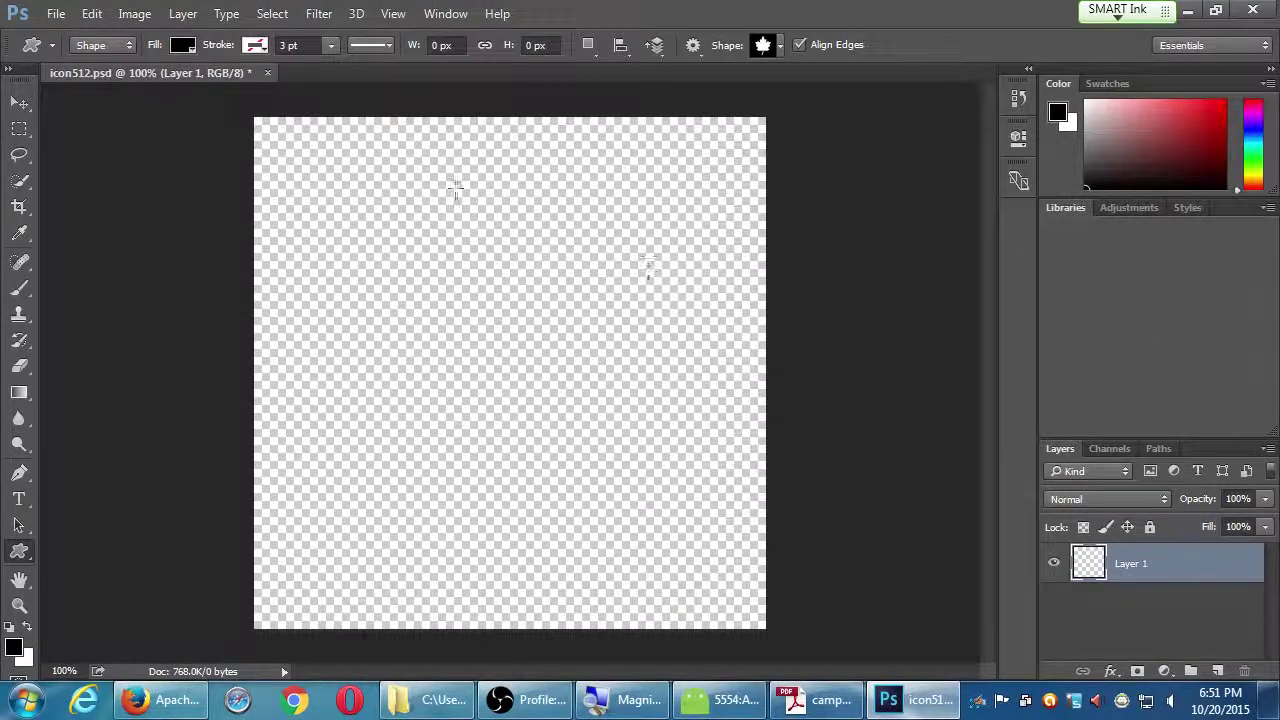
# Step: Try out a maple leaf about 411 × 428 px on the canvas and undo it
pyautogui.moveTo(306, 151); pyautogui.dragTo(714, 578)
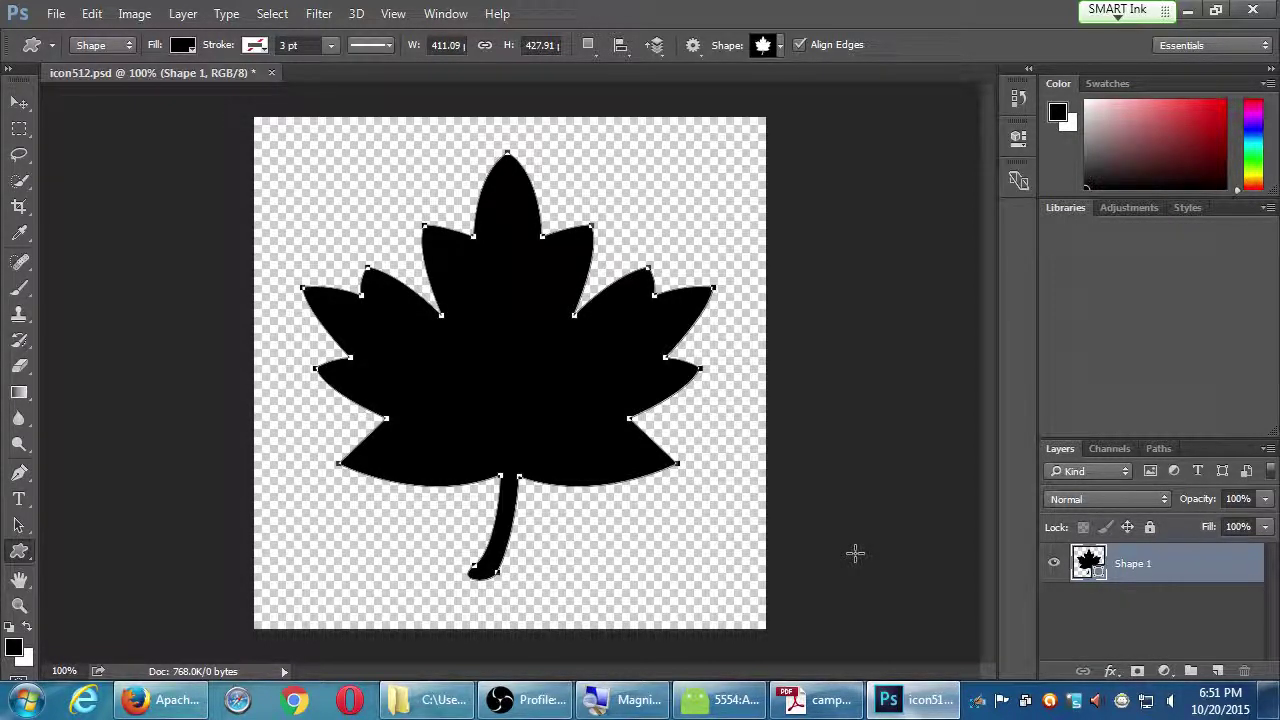
pyautogui.hotkey('ctrl', 'z')
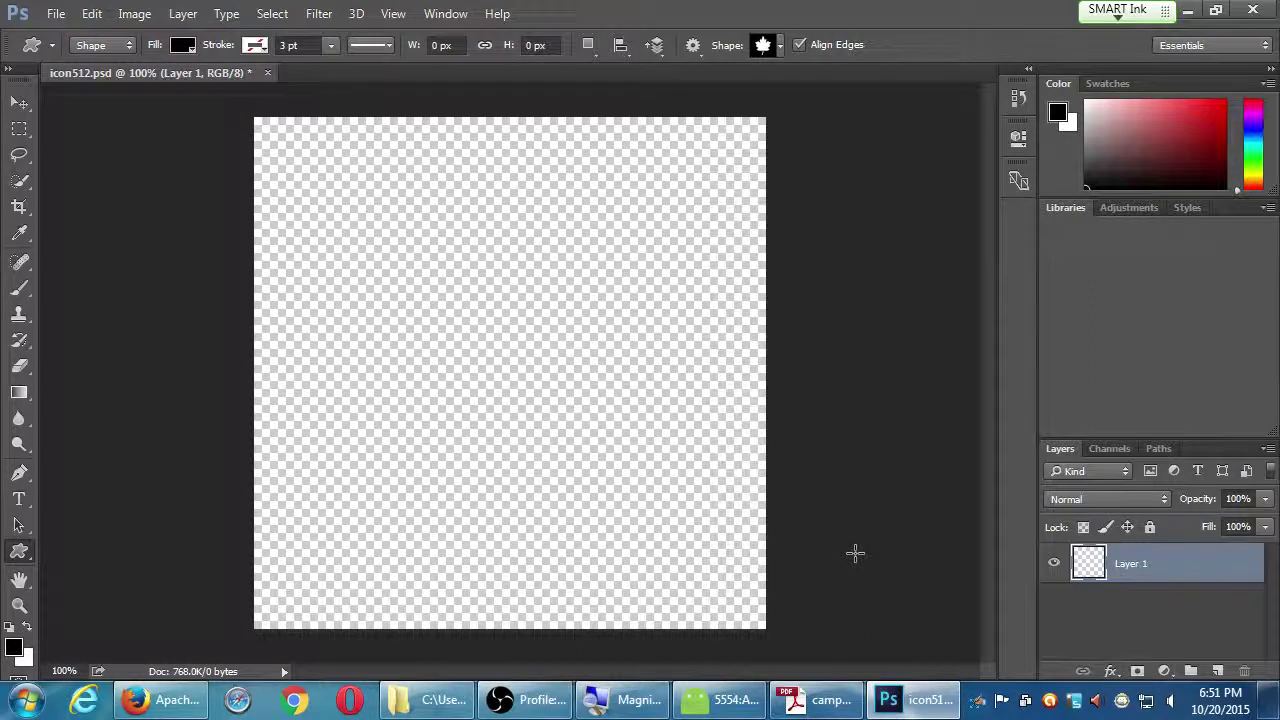
# Step: Choose the badge-like shield with three upper points and draw it about 443 × 437 px across most of the canvas
pyautogui.click(779, 49)
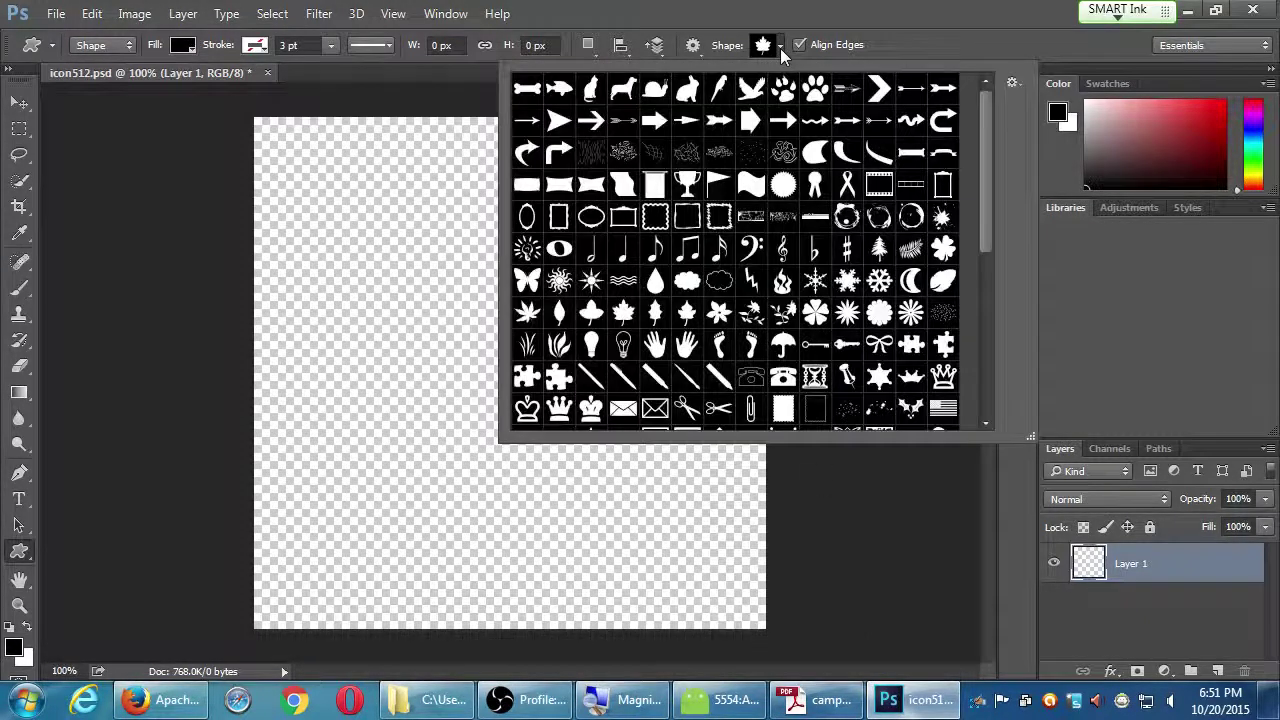
pyautogui.click(986, 324)
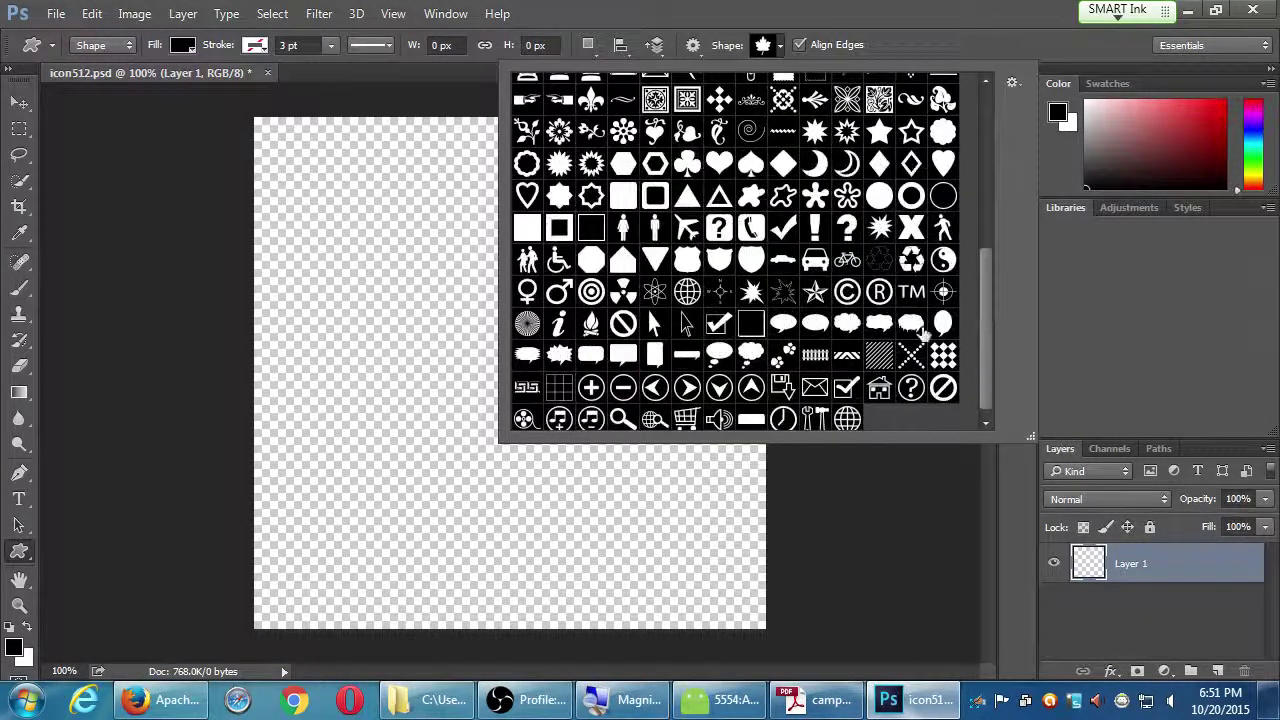
pyautogui.click(687, 259)
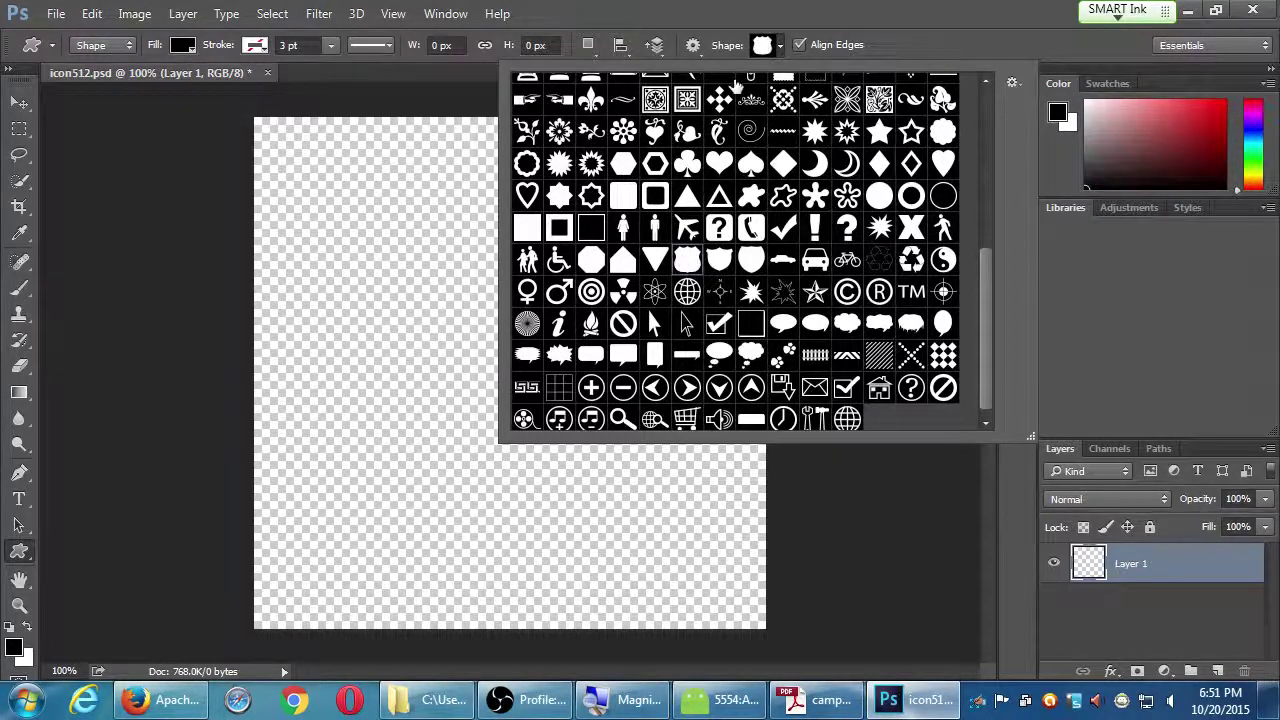
pyautogui.click(781, 50)
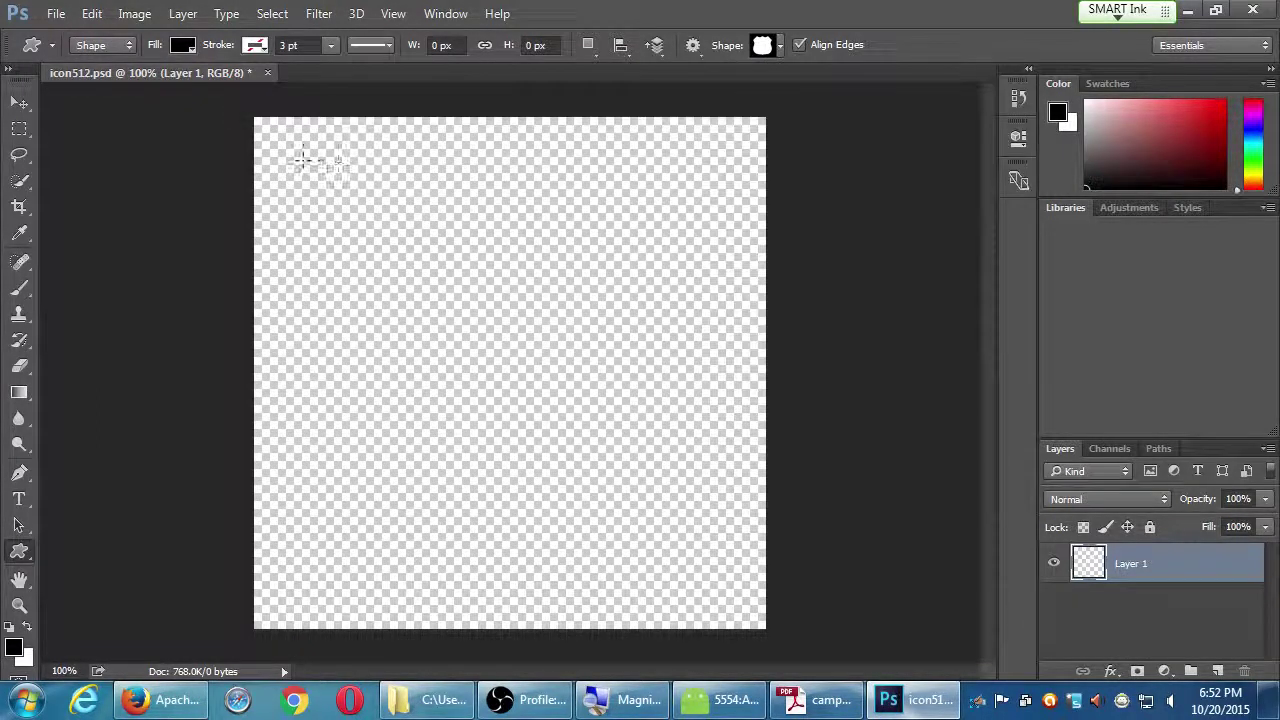
pyautogui.moveTo(299, 163); pyautogui.dragTo(738, 597)
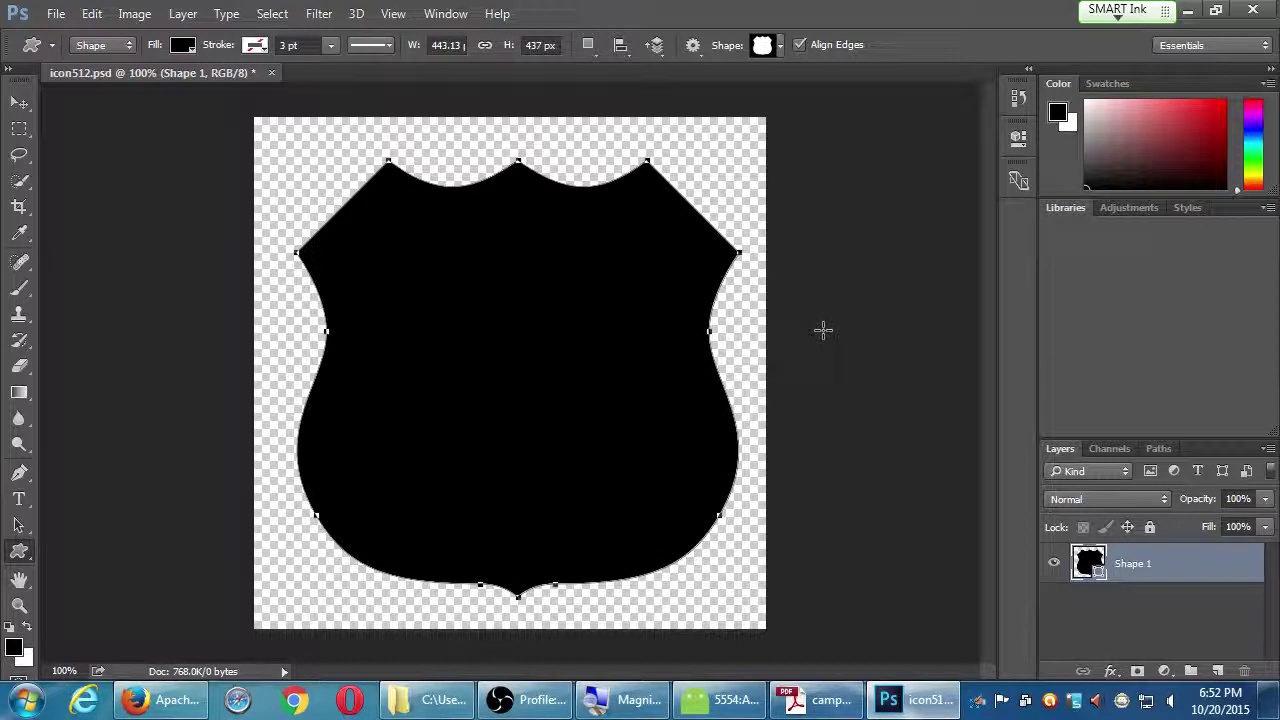
# Step: Choose the solid heart shape and draw it about 310 × 281 px over the middle of the shield
pyautogui.click(779, 45)
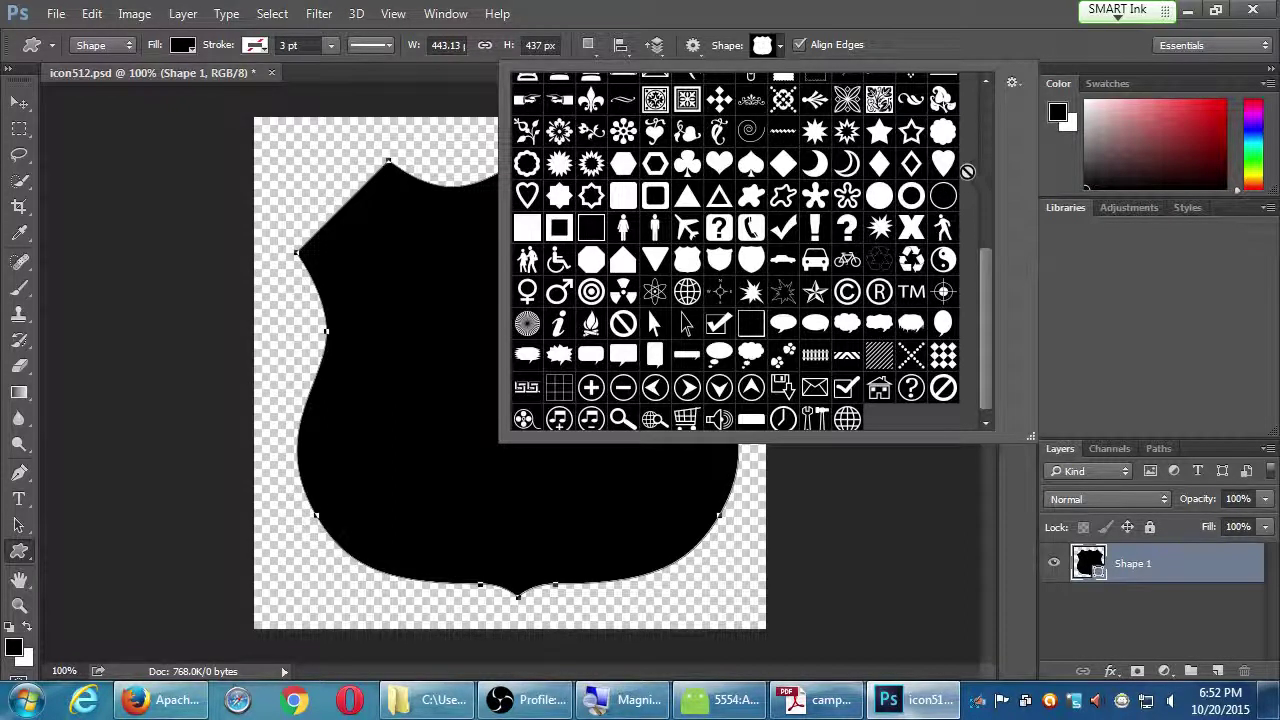
pyautogui.click(719, 163)
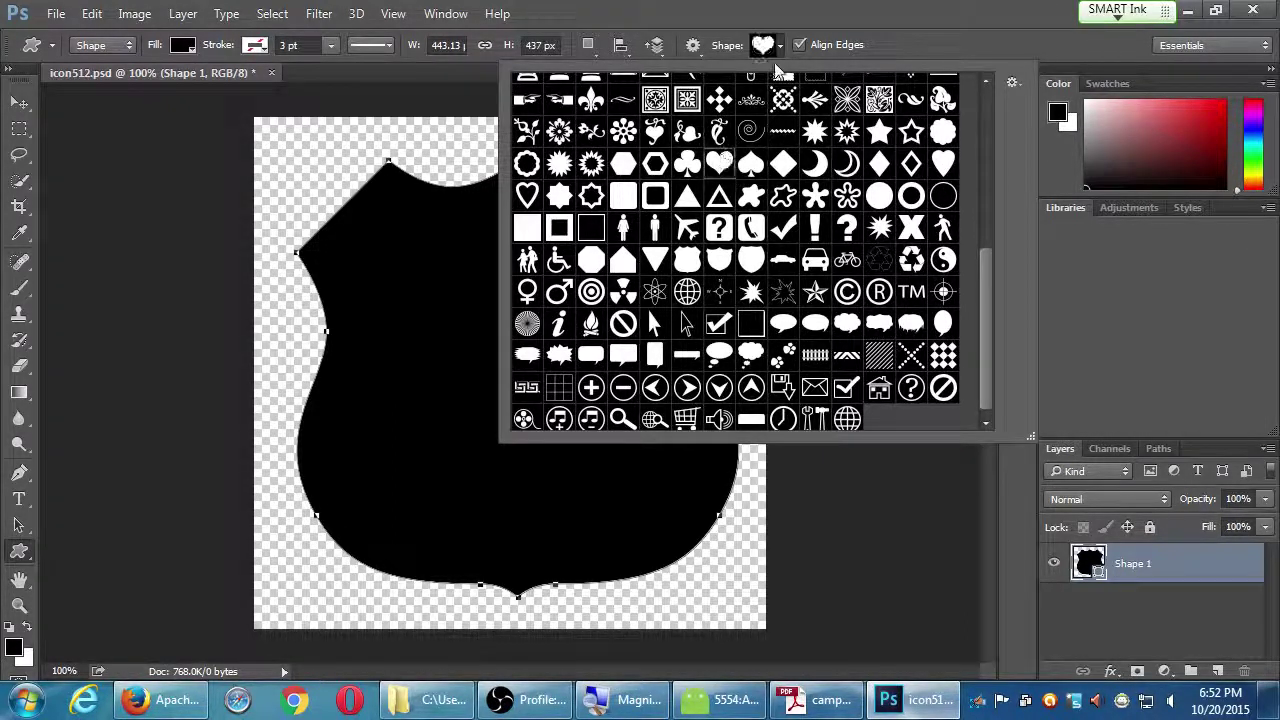
pyautogui.click(780, 56)
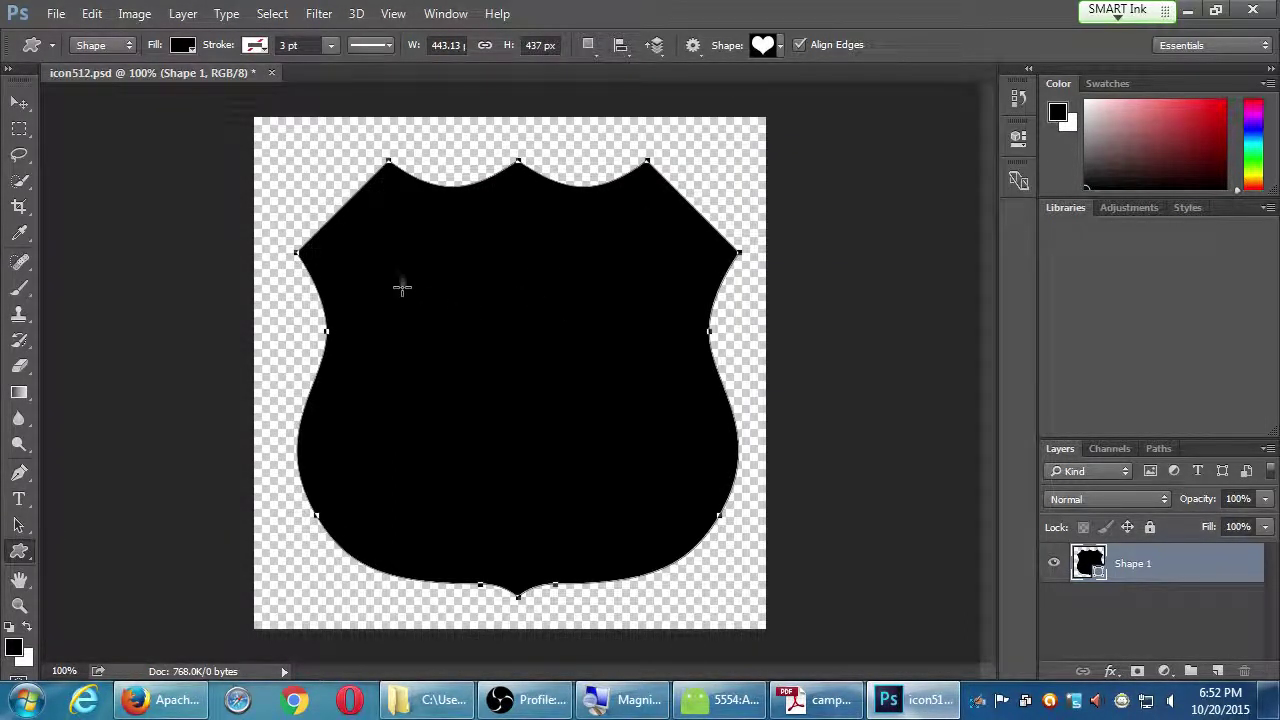
pyautogui.moveTo(378, 248); pyautogui.dragTo(686, 528)
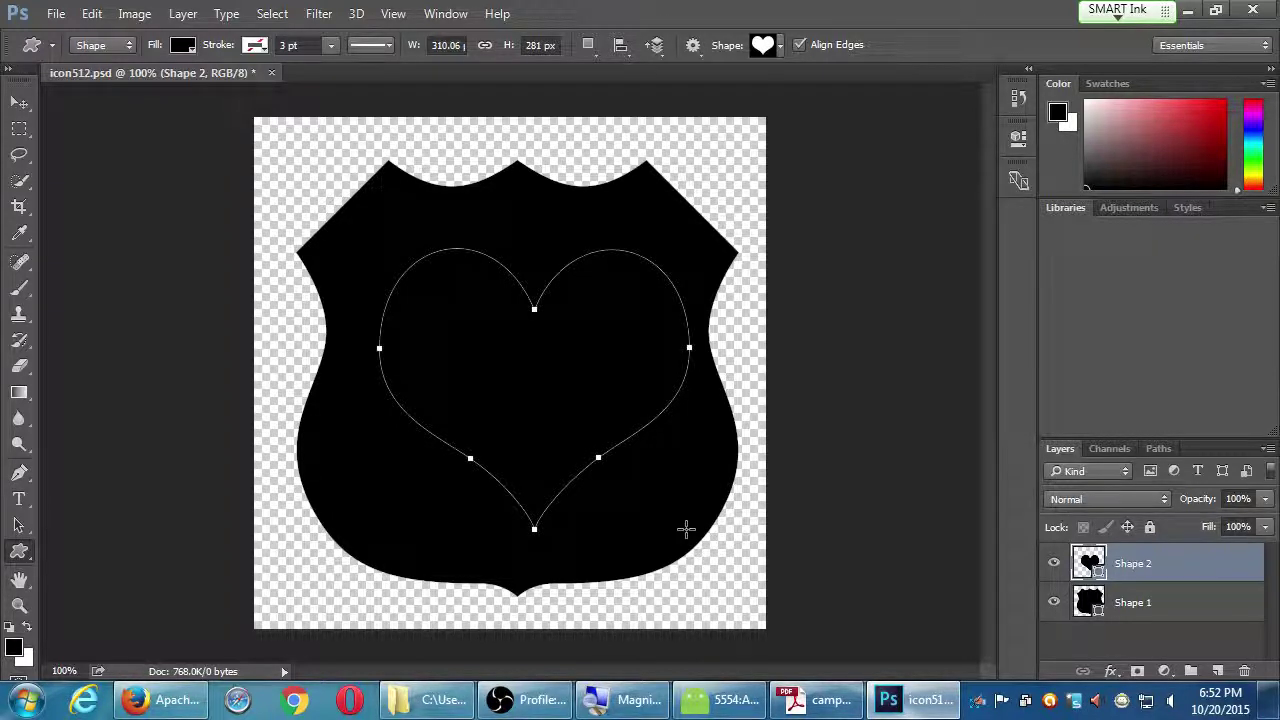
# Step: Fill the heart with red
pyautogui.click(175, 48)
pyautogui.click(86, 170)
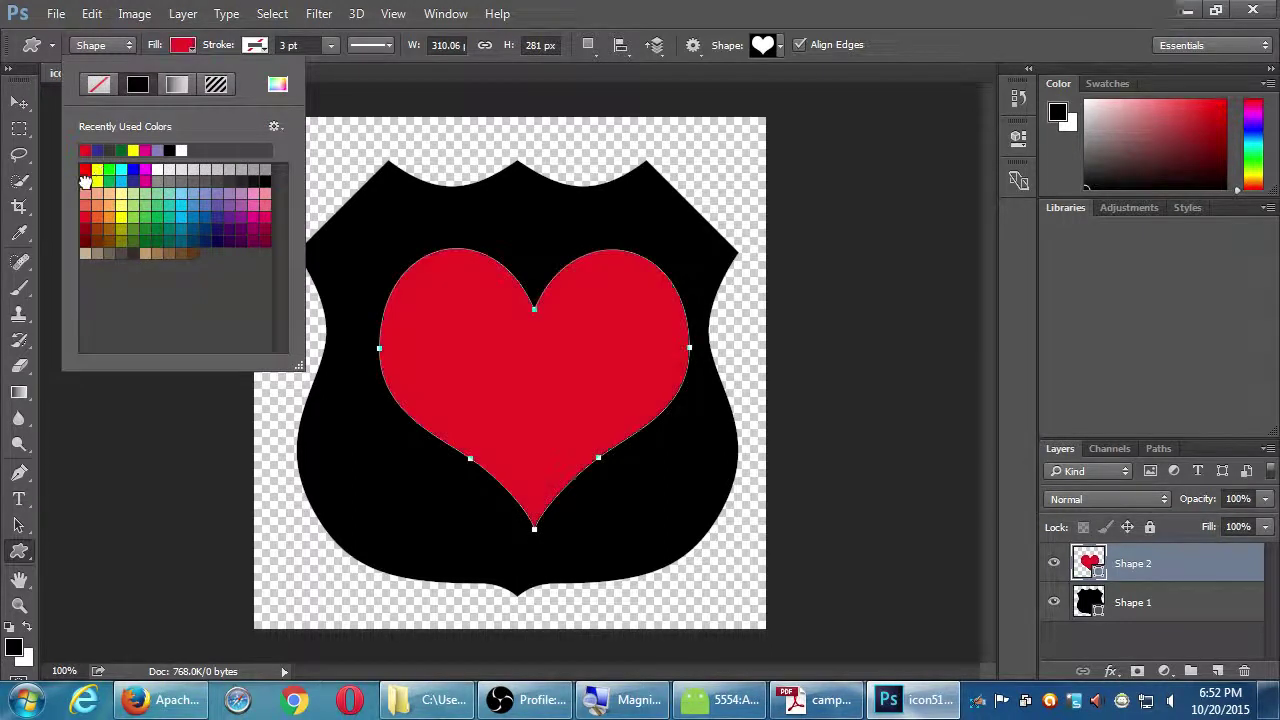
pyautogui.click(356, 168)
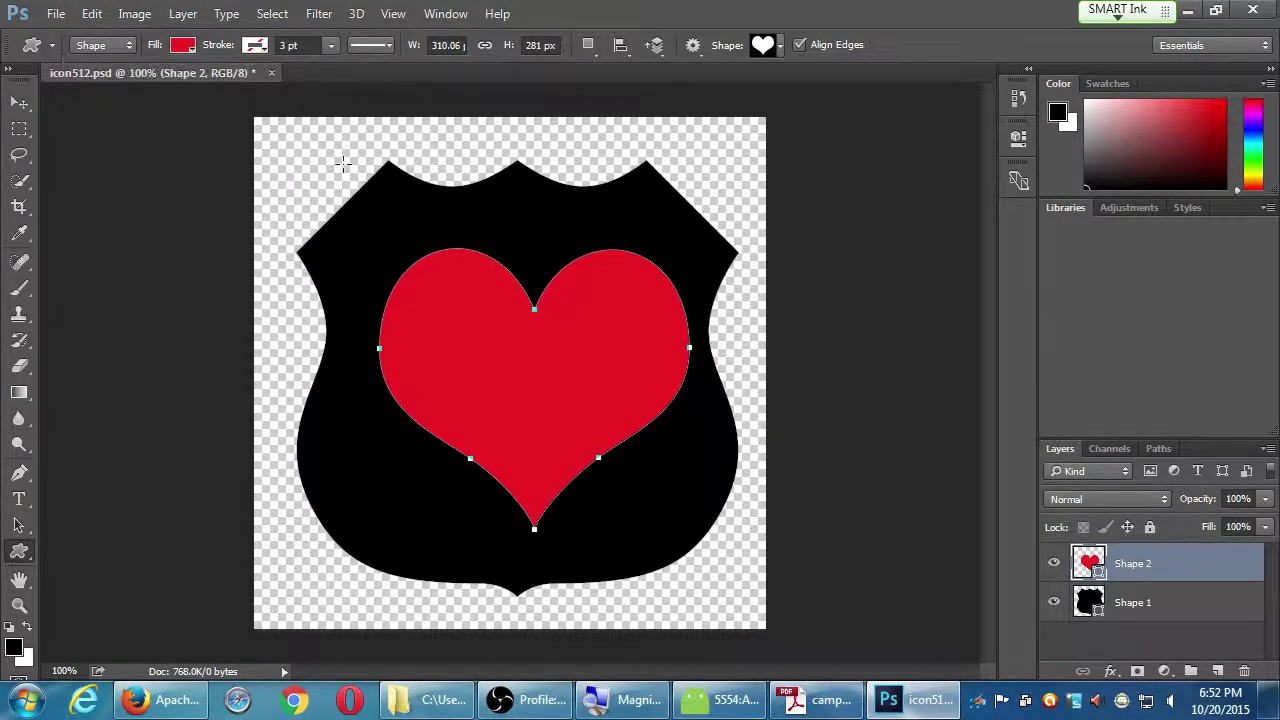
# Step: Use the Move tool to shift the heart a little to the right, near the shield's edge
pyautogui.click(690, 316)
pyautogui.press('v')
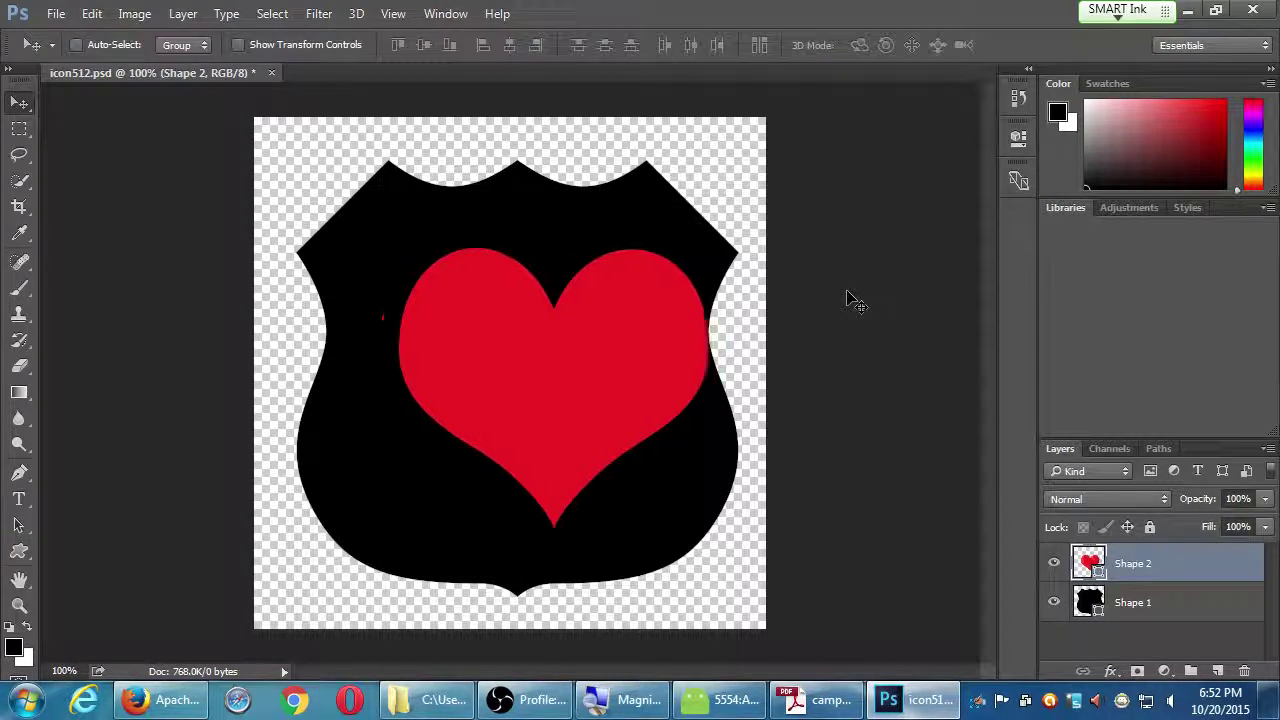
pyautogui.hotkey('shift', 'Right')
pyautogui.hotkey('shift', 'Right')
pyautogui.press('u')
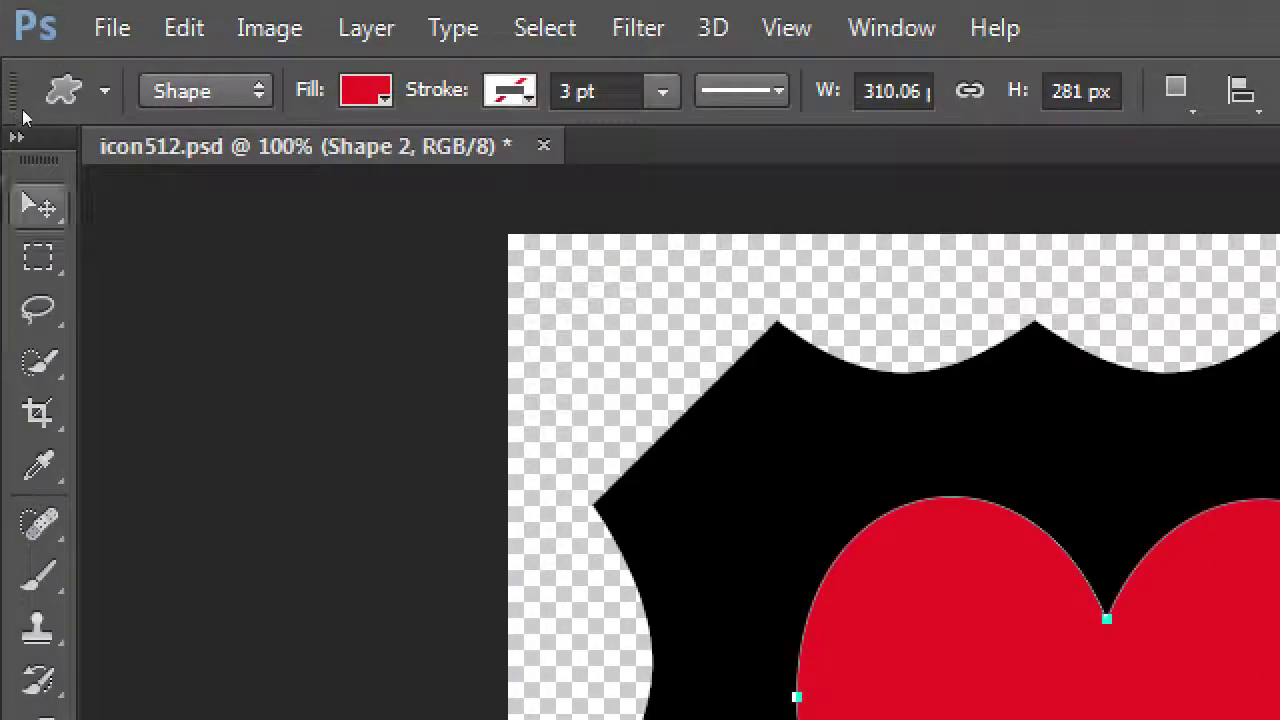
# Step: Move the heart left and adjust its height with the Move tool so it sits horizontally centred on the shield
pyautogui.click(38, 205)
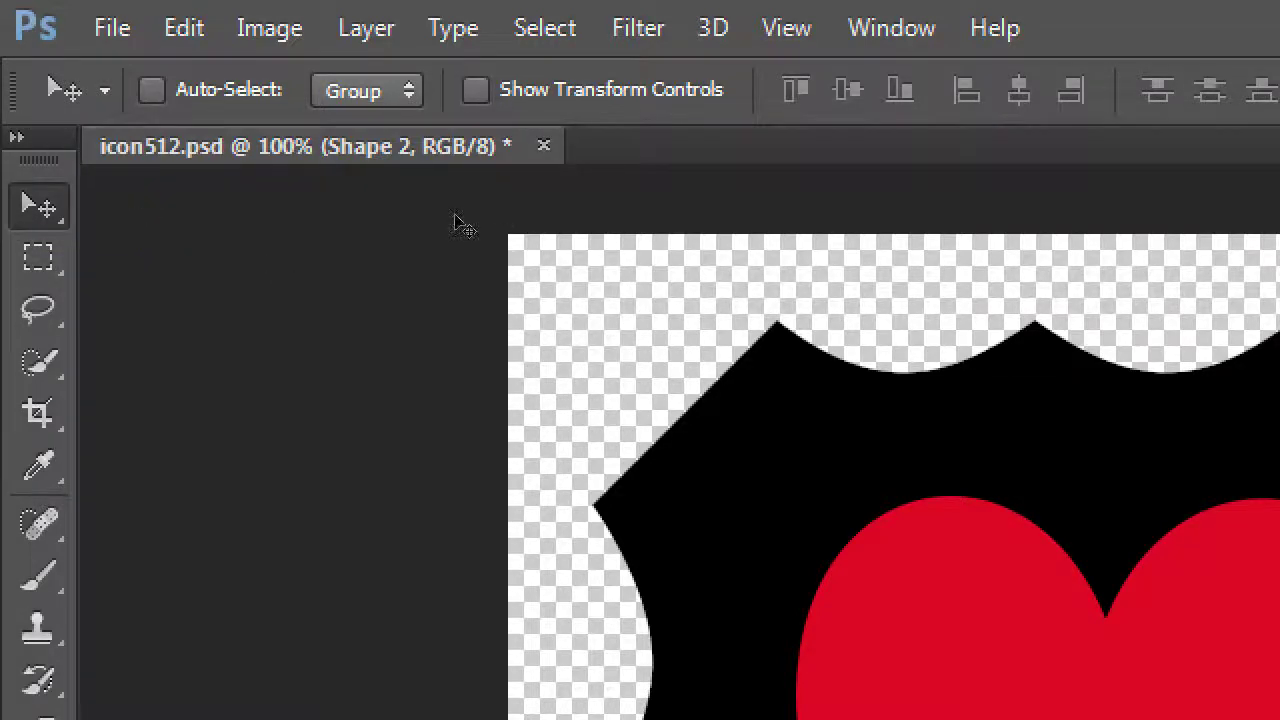
pyautogui.hotkey('shift', 'Left')
pyautogui.hotkey('shift', 'Left')
pyautogui.hotkey('shift', 'Left')
pyautogui.hotkey('shift', 'Left')
pyautogui.hotkey('shift', 'Left')
pyautogui.hotkey('shift', 'Left')
pyautogui.hotkey('shift', 'Left')
pyautogui.hotkey('shift', 'Up')
pyautogui.hotkey('shift', 'Up')
pyautogui.hotkey('shift', 'Up')
pyautogui.hotkey('shift', 'Up')
pyautogui.hotkey('shift', 'Up')
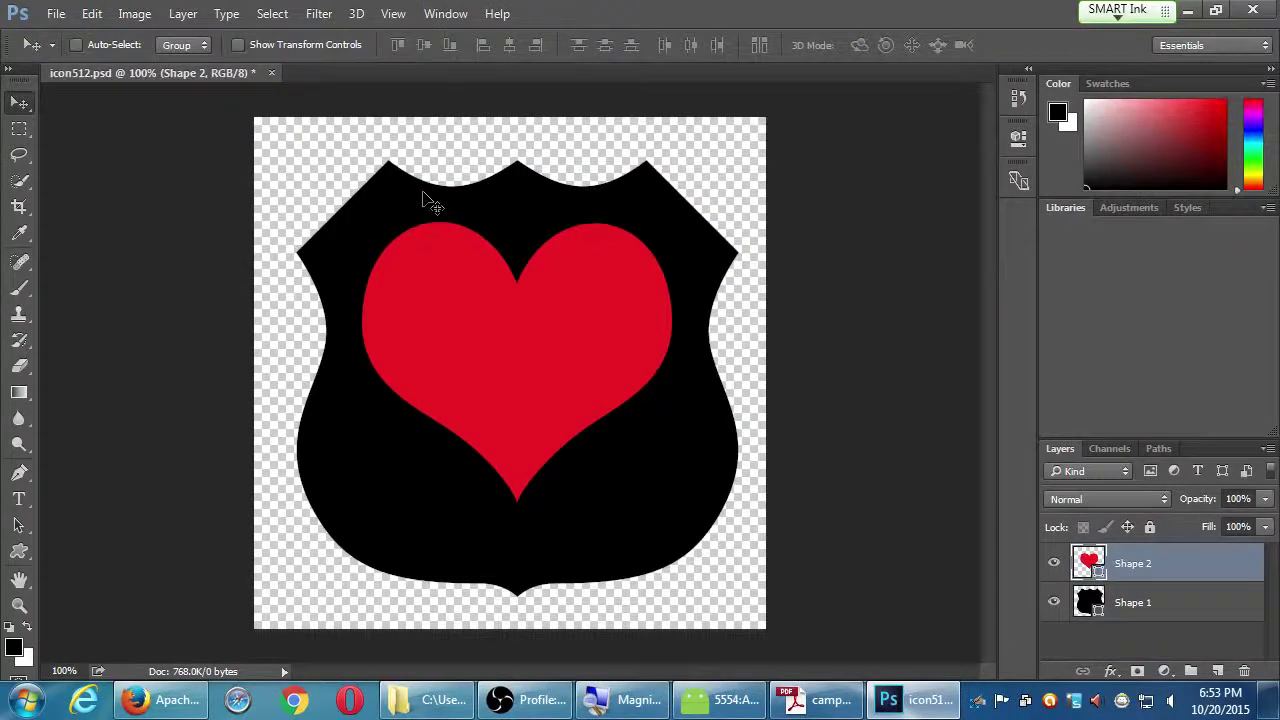
pyautogui.moveTo(580, 328); pyautogui.dragTo(585, 372)
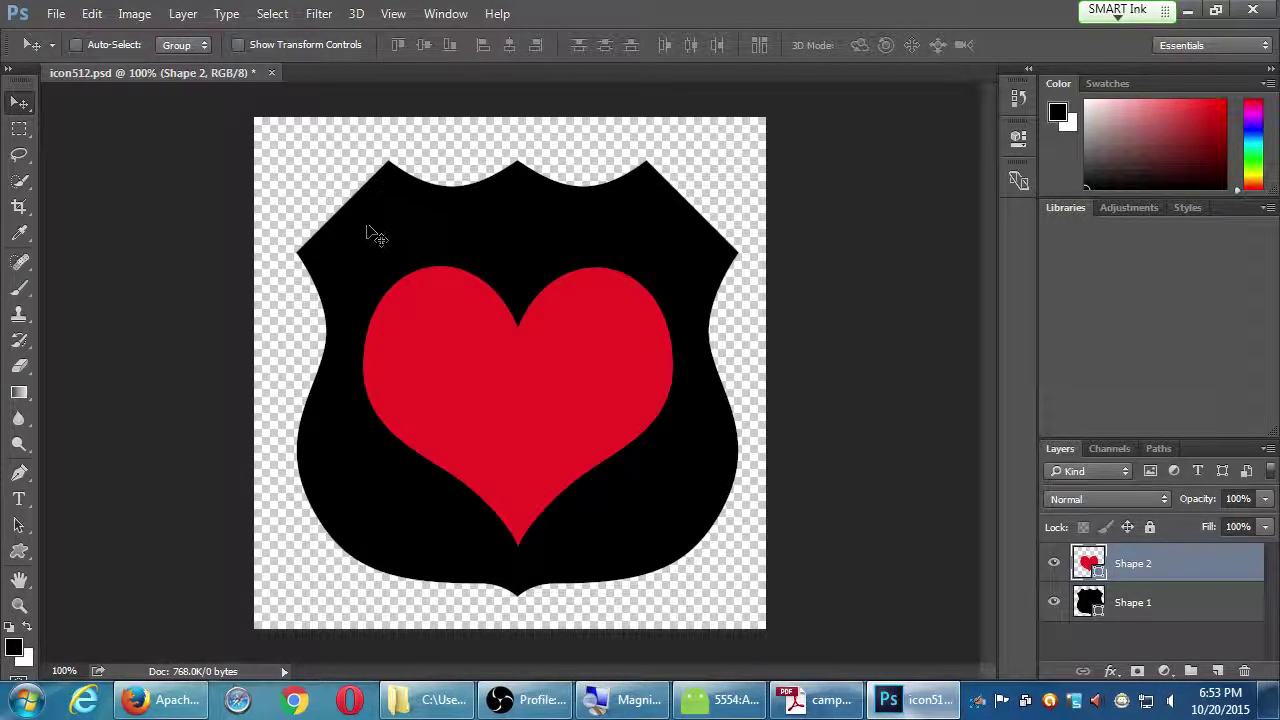
pyautogui.moveTo(374, 240); pyautogui.dragTo(400, 208)
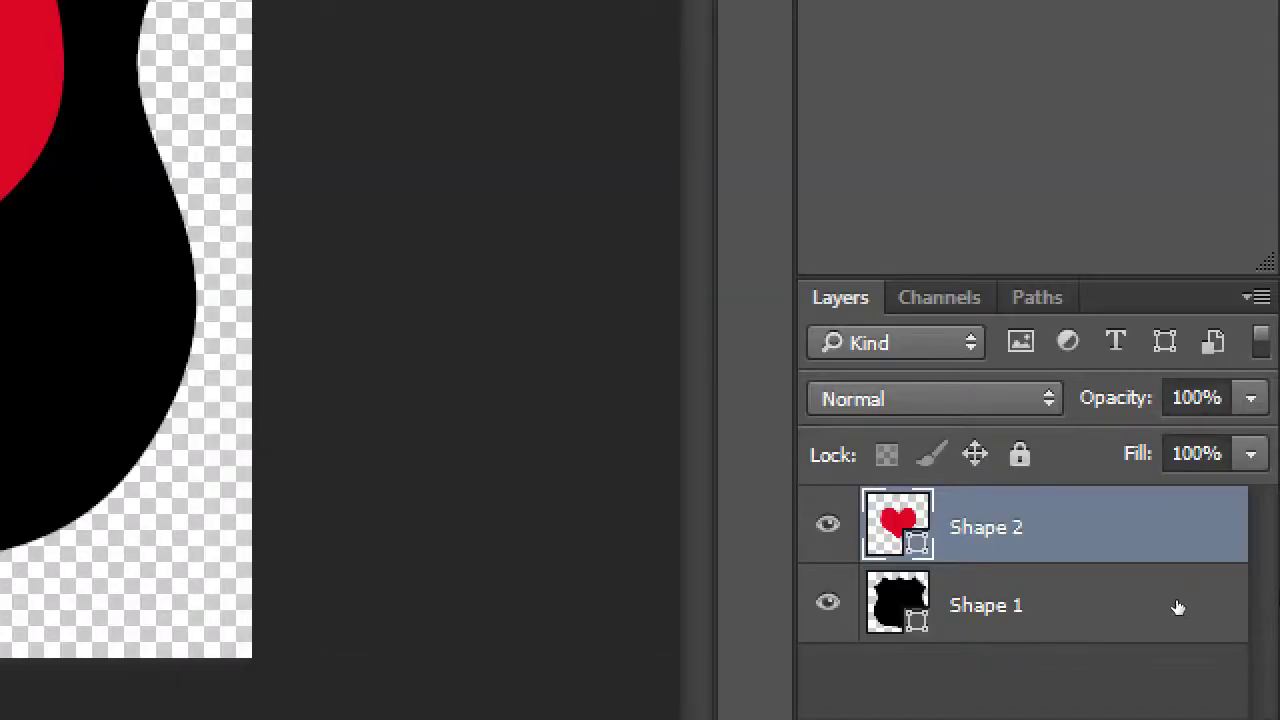
# Step: Select the Shape 1 layer and move the shield beneath the heart, toward the right edge of the canvas
pyautogui.click(1228, 603)
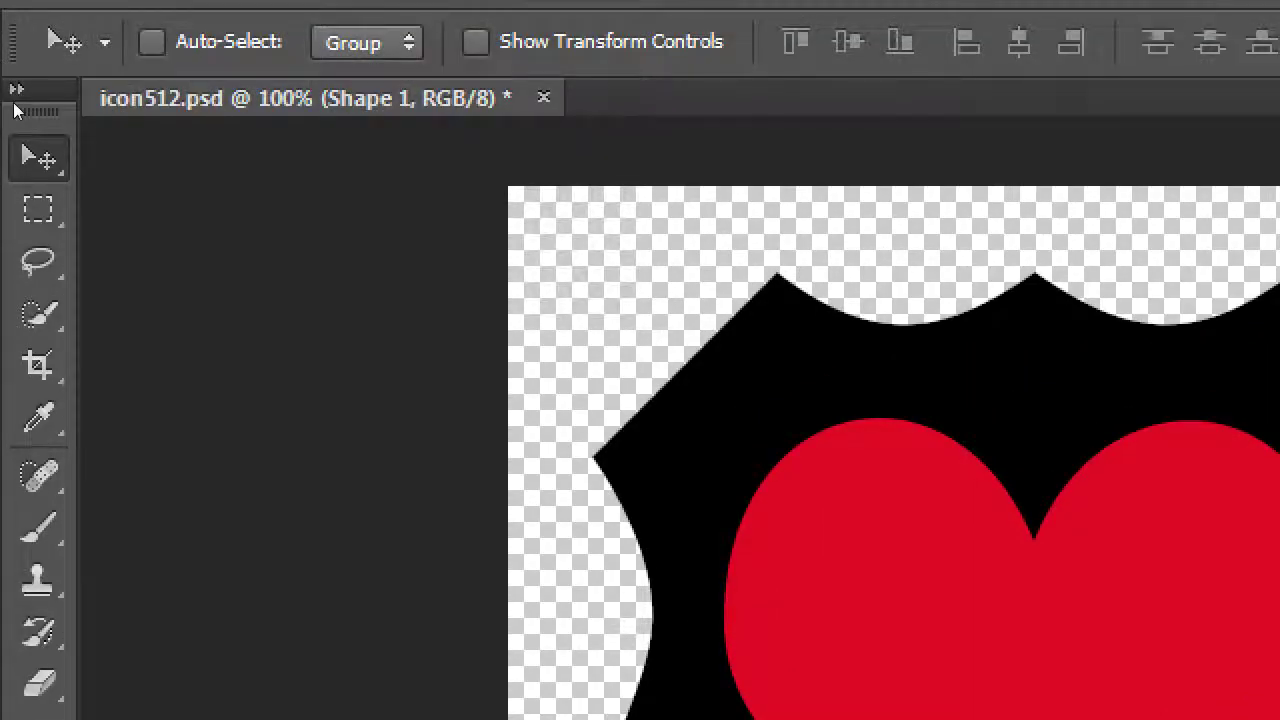
pyautogui.moveTo(400, 246); pyautogui.dragTo(351, 191)
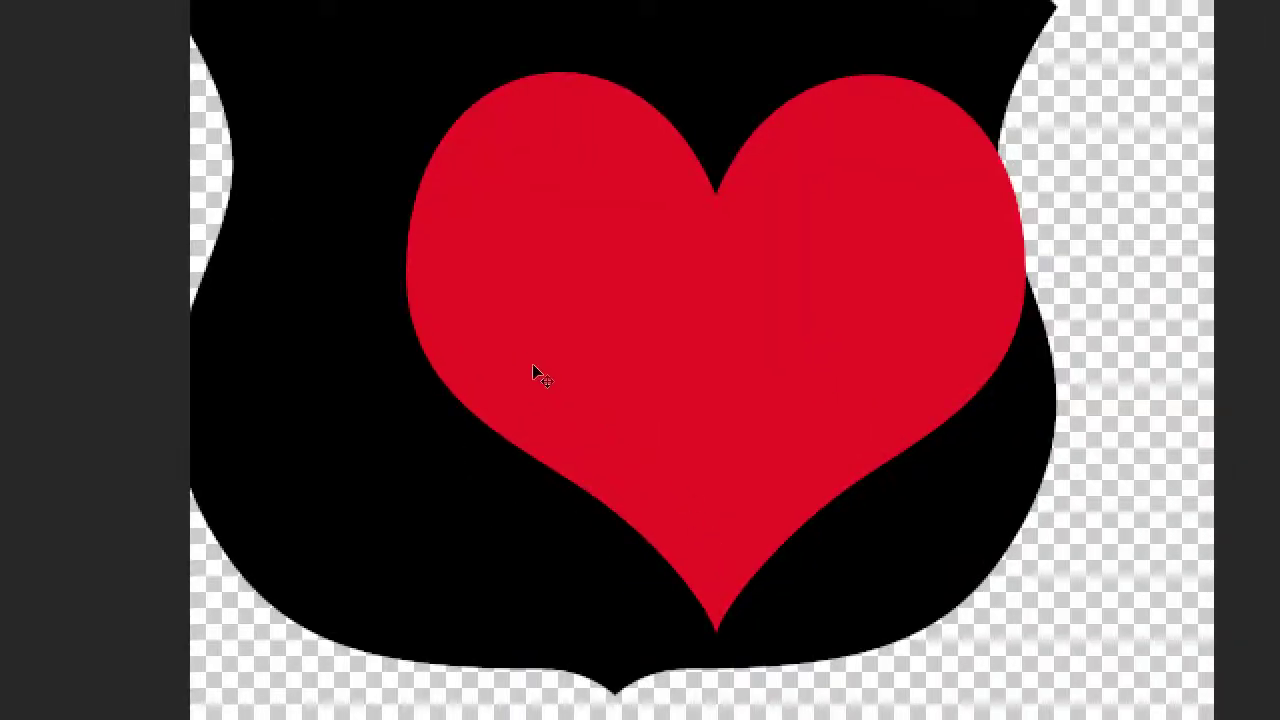
pyautogui.moveTo(480, 380); pyautogui.dragTo(551, 423)
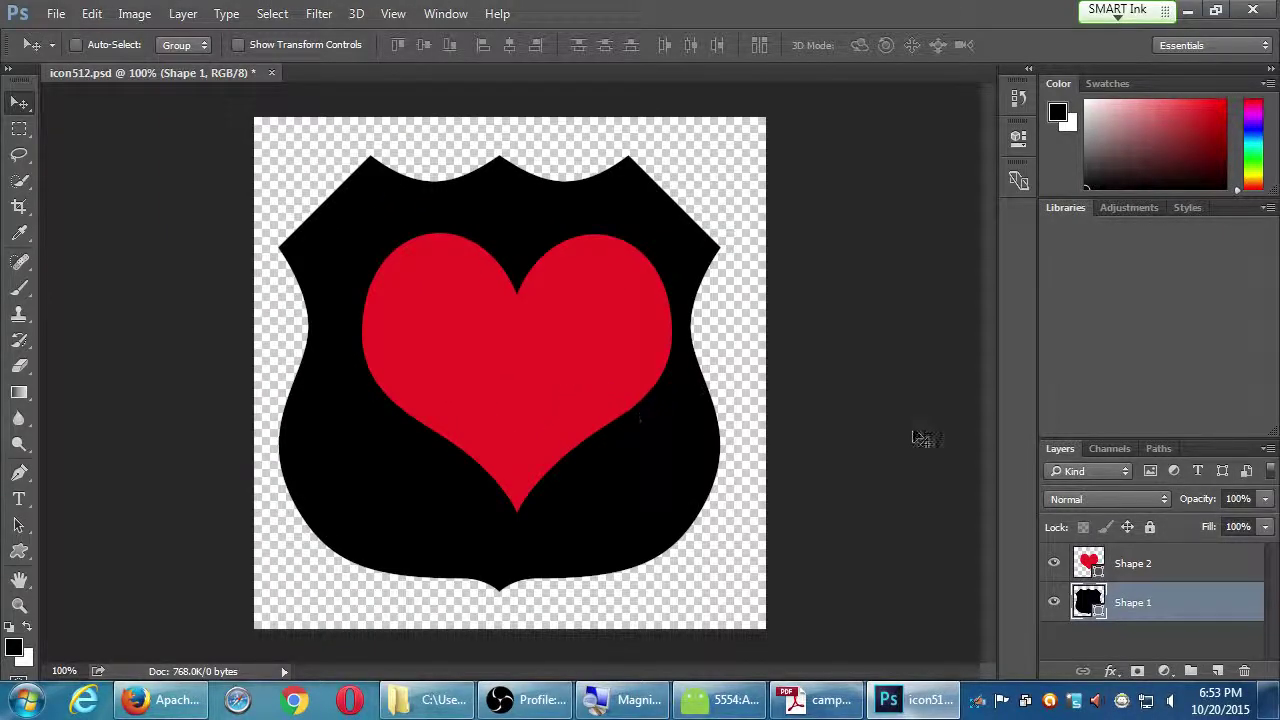
pyautogui.click(1145, 566)
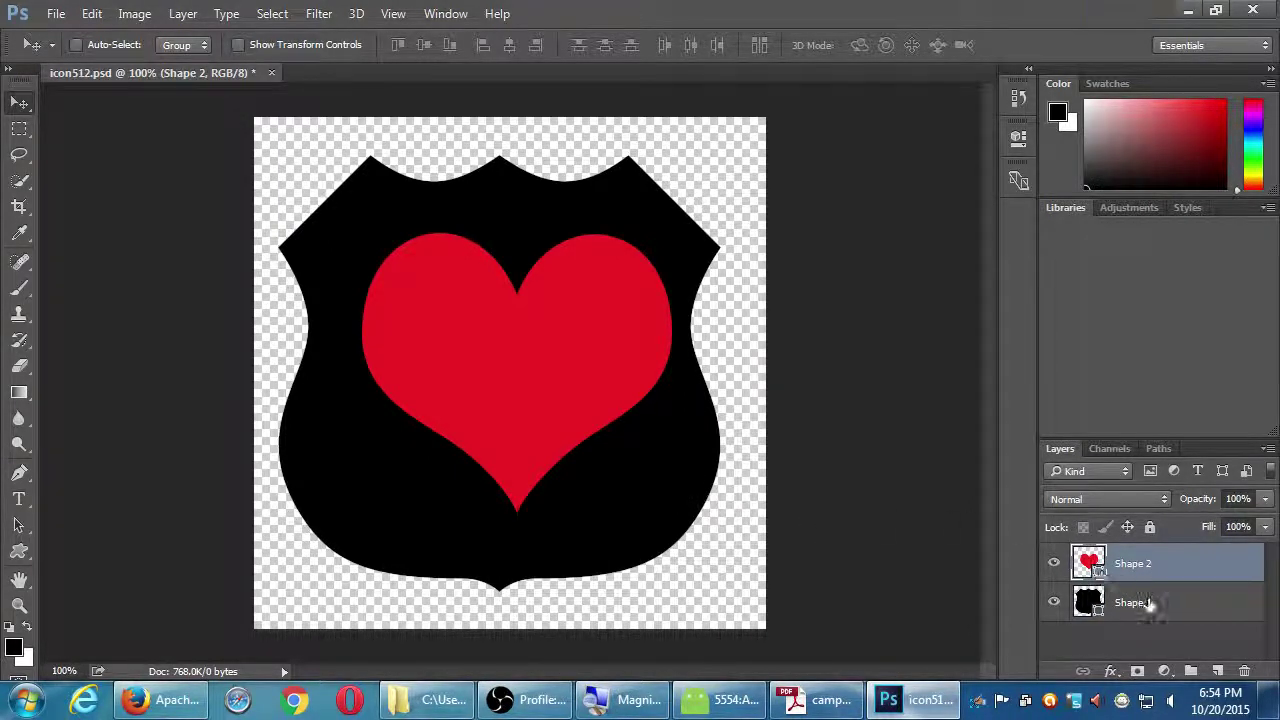
pyautogui.click(1149, 603)
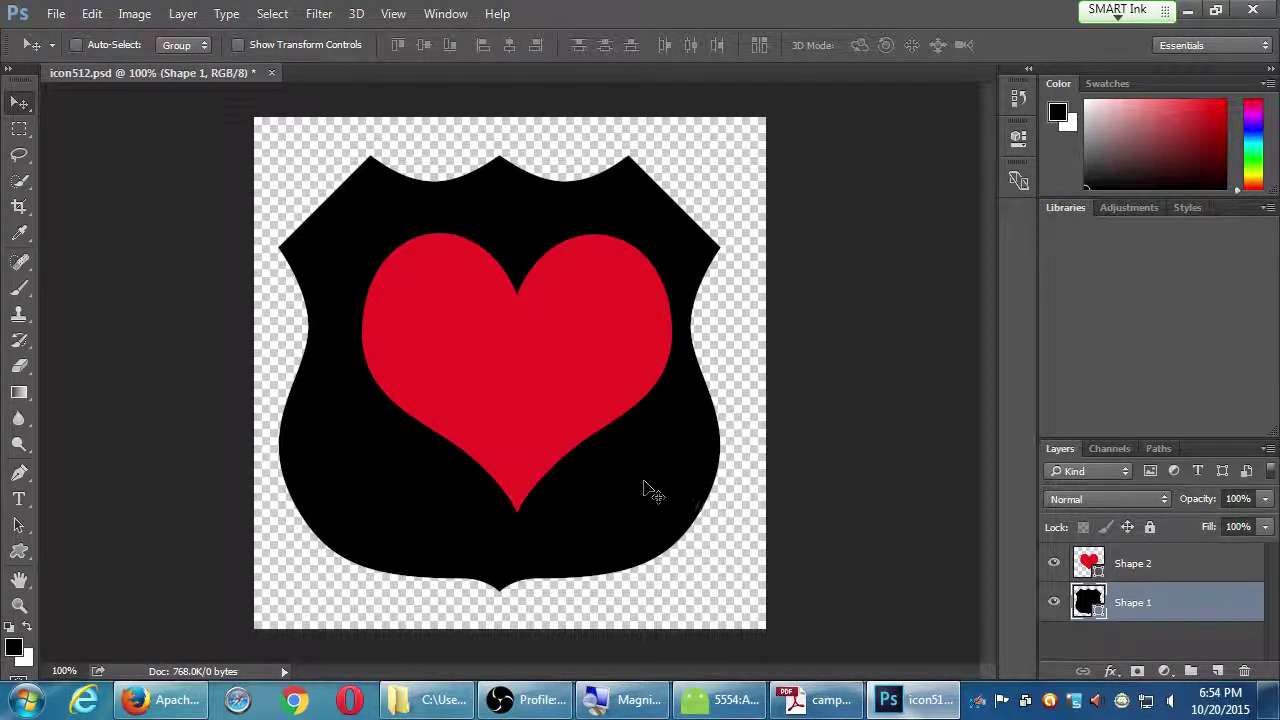
pyautogui.moveTo(644, 491)
pyautogui.mouseDown()
pyautogui.moveTo(646, 463)
pyautogui.moveTo(657, 510)
pyautogui.moveTo(680, 494)
pyautogui.moveTo(654, 486)
pyautogui.moveTo(654, 506)
pyautogui.moveTo(668, 485)
pyautogui.mouseUp()
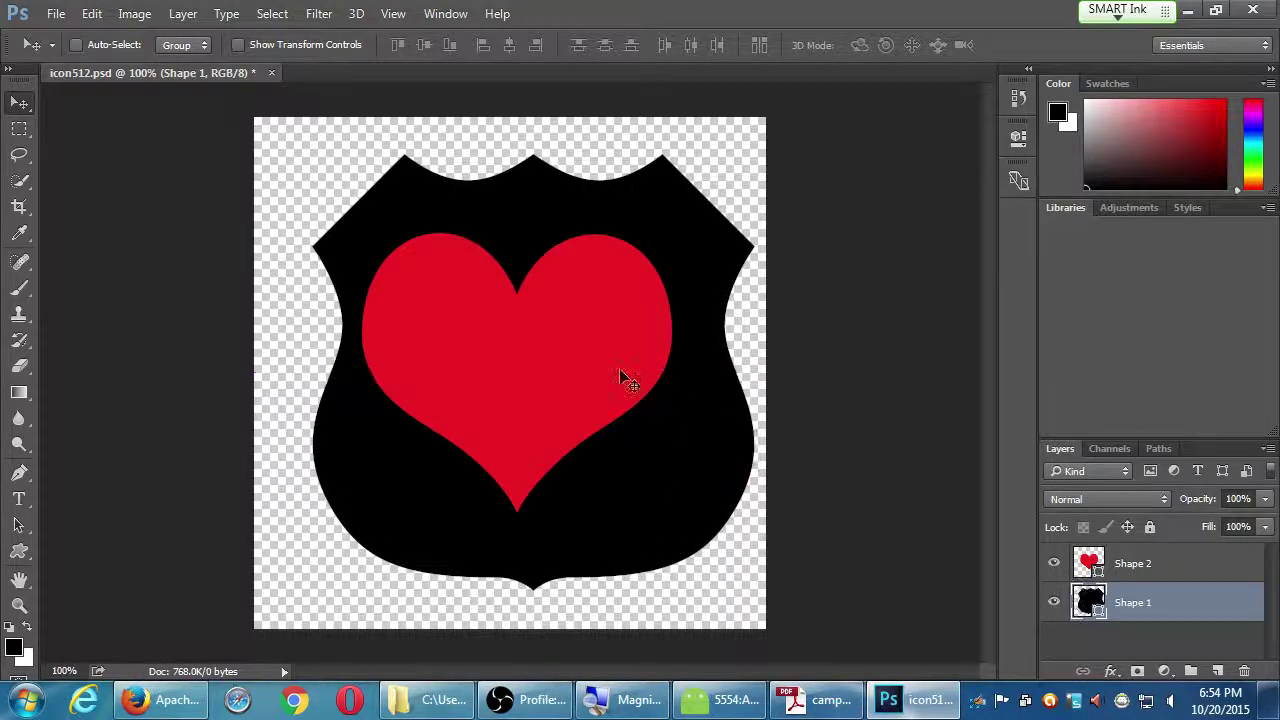
# Step: Auto-select the heart on the canvas and snap it to the canvas's horizontal centre, slightly higher on the shield
pyautogui.keyDown('ctrl'); pyautogui.click(538, 364); pyautogui.keyUp('ctrl')
pyautogui.moveTo(503, 370)
pyautogui.mouseDown()
pyautogui.moveTo(517, 366)
pyautogui.moveTo(480, 366)
pyautogui.moveTo(509, 360)
pyautogui.moveTo(526, 366)
pyautogui.moveTo(523, 380)
pyautogui.moveTo(537, 360)
pyautogui.moveTo(480, 346)
pyautogui.moveTo(497, 355)
pyautogui.mouseUp()
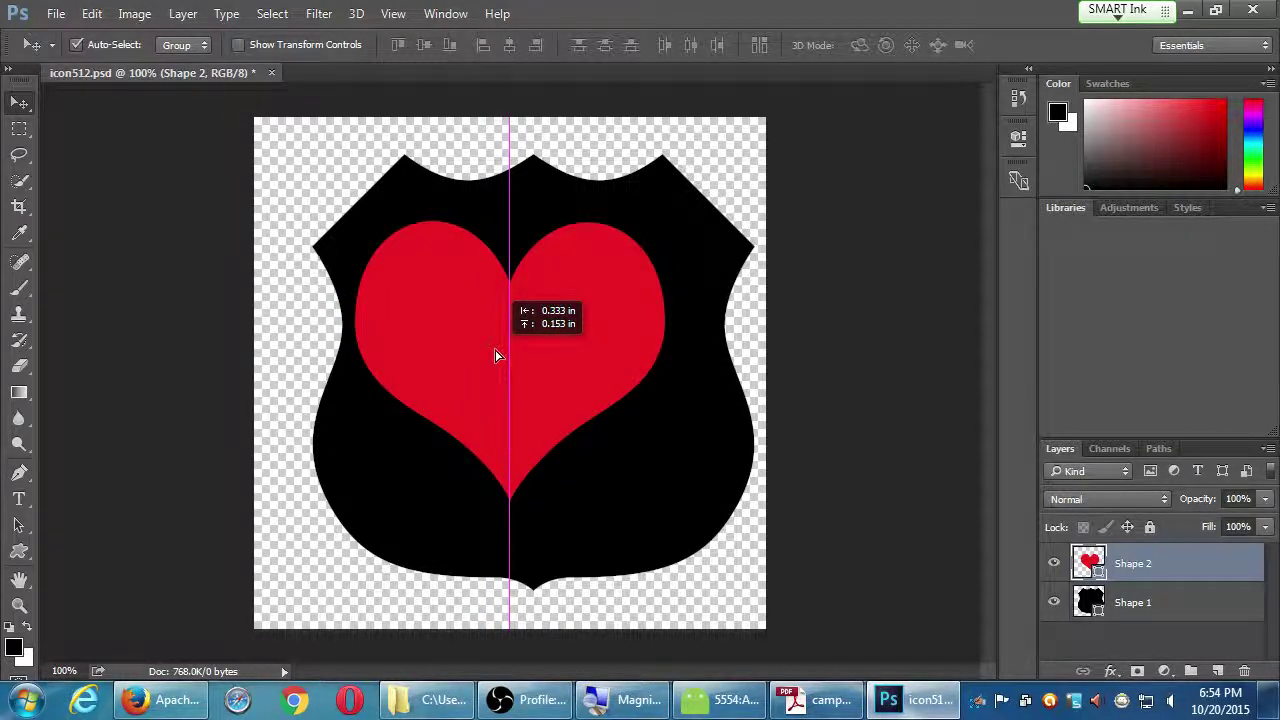
pyautogui.moveTo(497, 355); pyautogui.dragTo(499, 357)
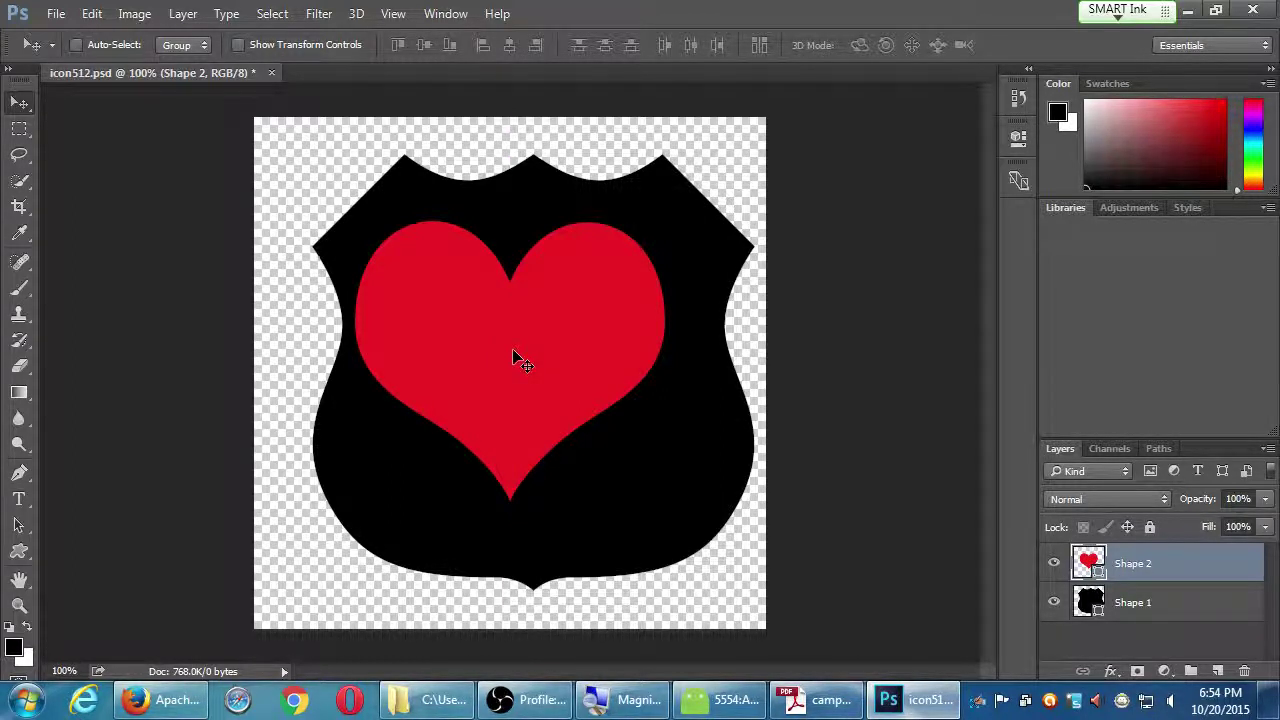
# Step: Auto-select the shield on the canvas and move it up and left to the canvas's horizontal centre, behind the heart
pyautogui.press('ctrl')
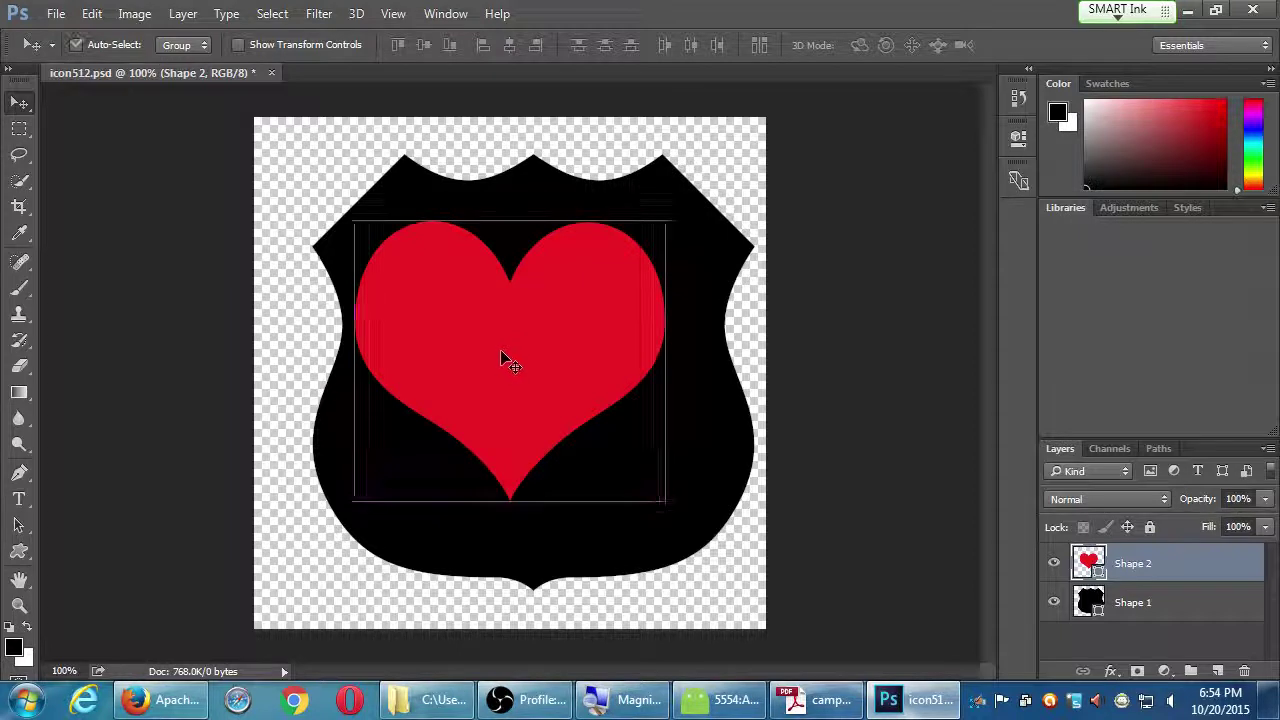
pyautogui.keyDown('ctrl'); pyautogui.click(643, 525); pyautogui.keyUp('ctrl')
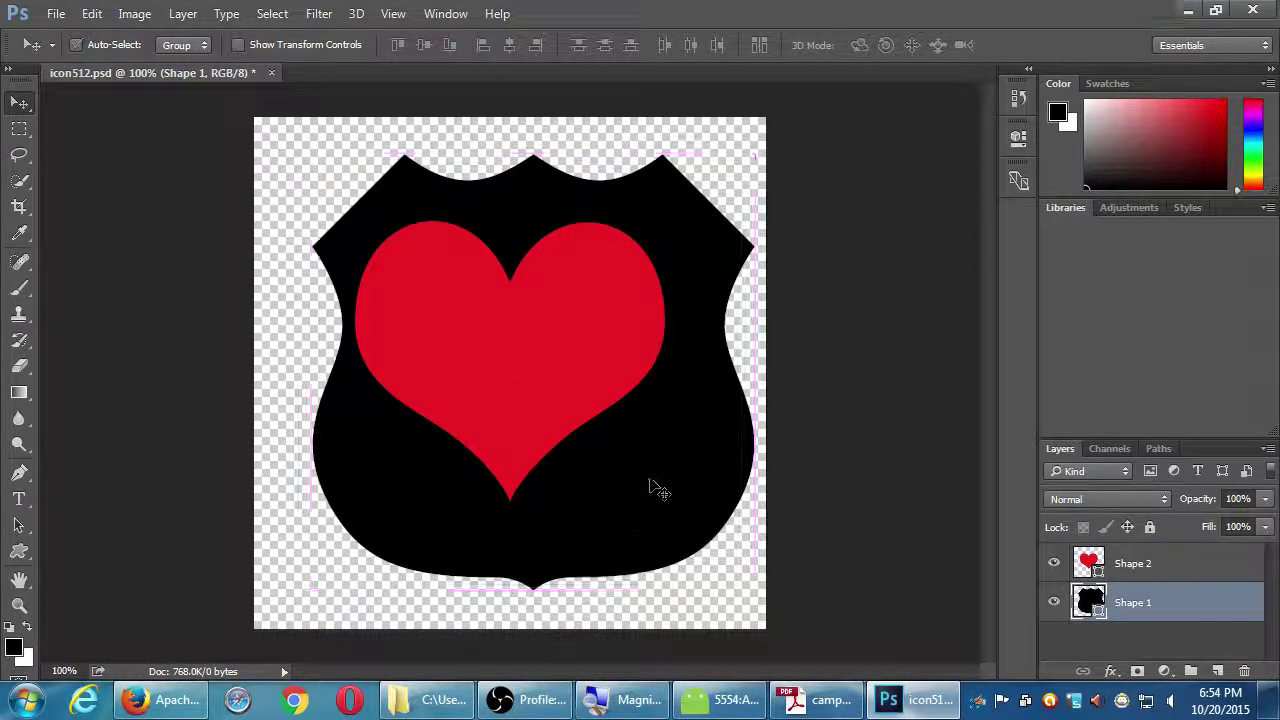
pyautogui.moveTo(651, 487); pyautogui.dragTo(631, 474)
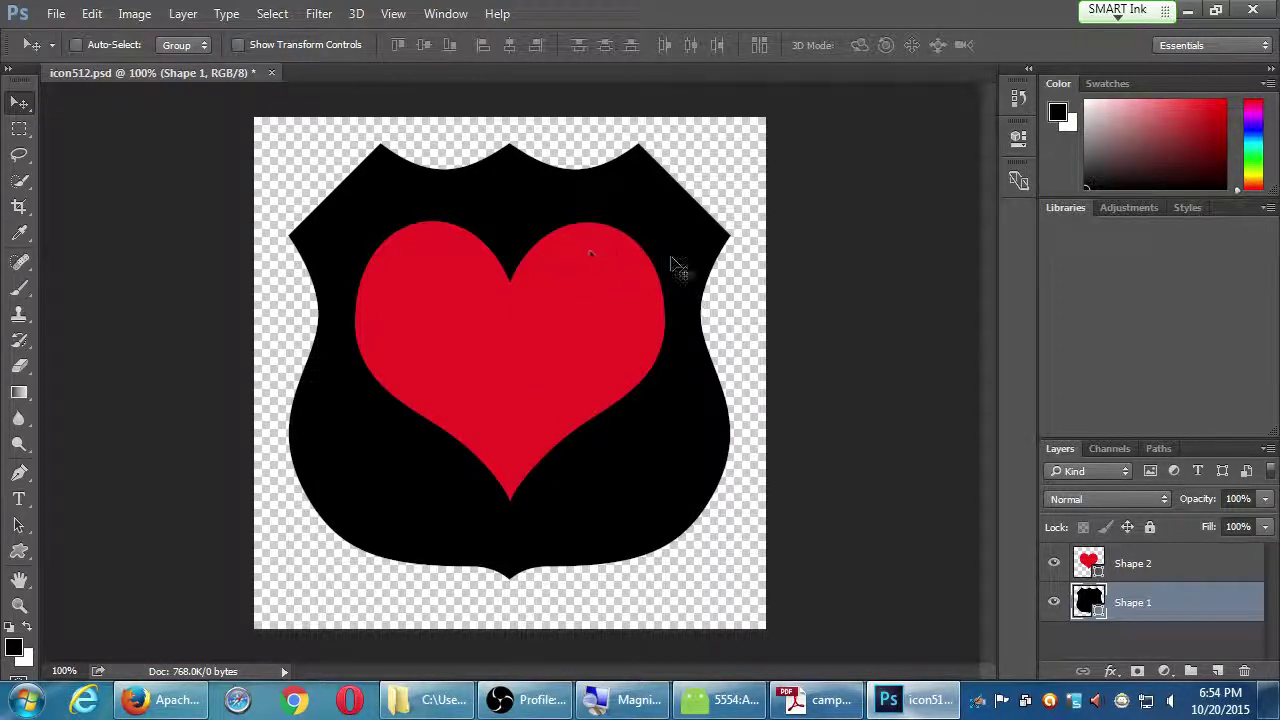
# Step: Select the heart's Shape 2 layer and try to bring up the preset layer styles
pyautogui.click(1150, 566)
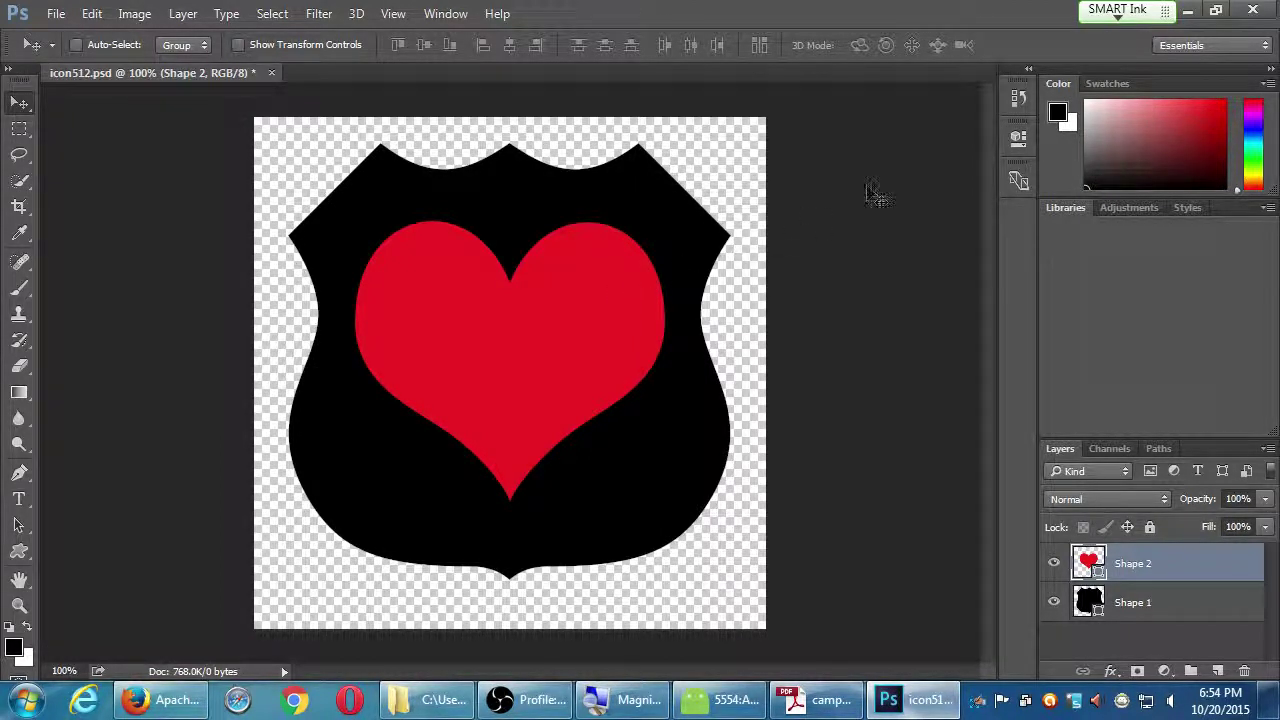
pyautogui.click(442, 18)
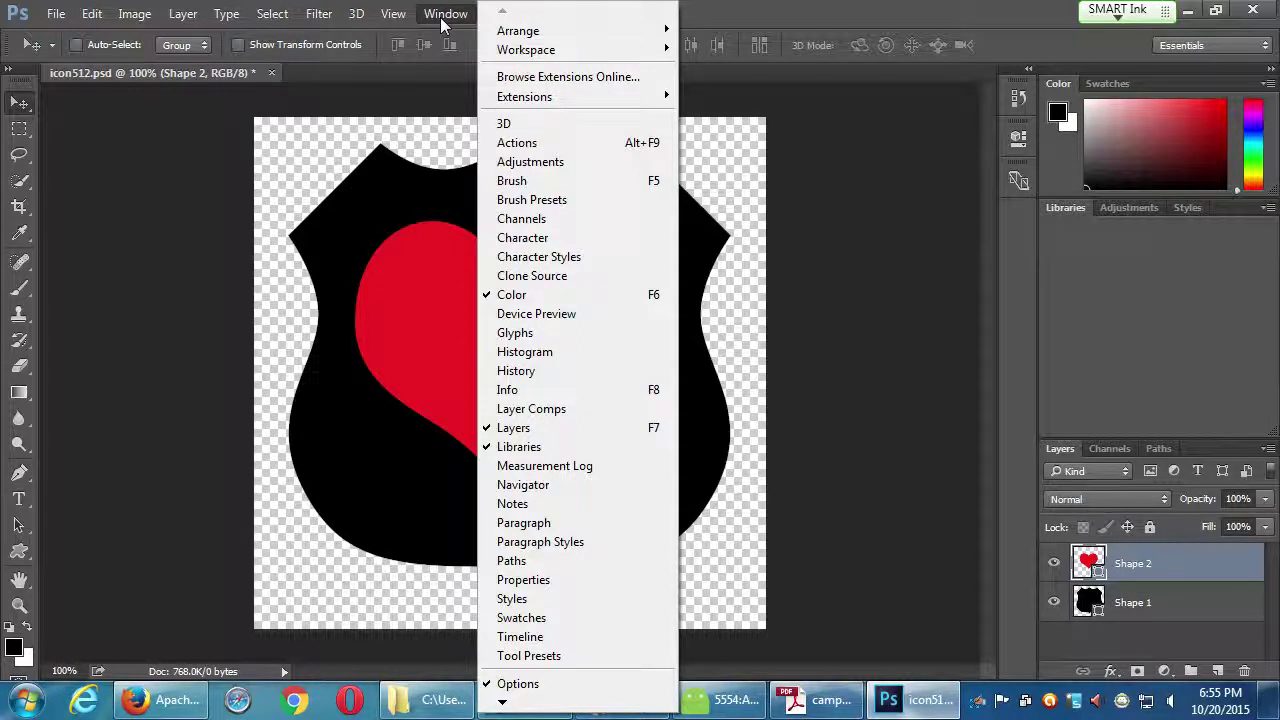
pyautogui.click(742, 12)
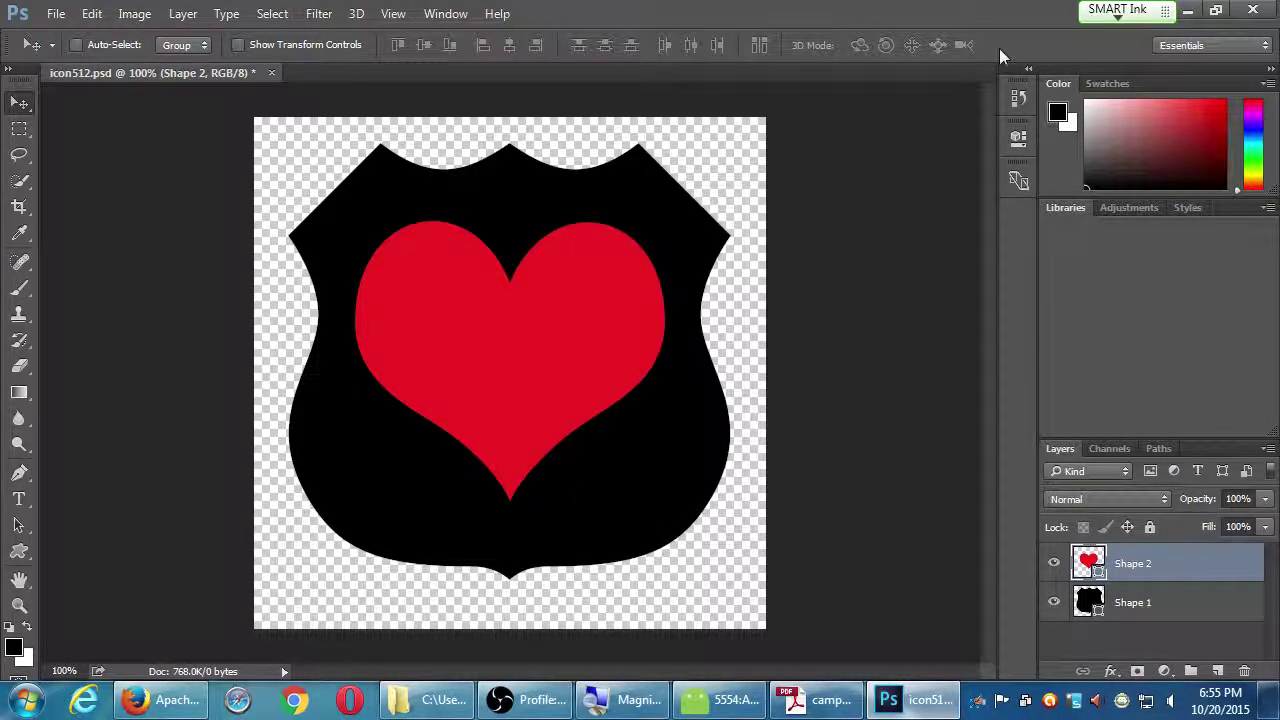
pyautogui.click(1112, 84)
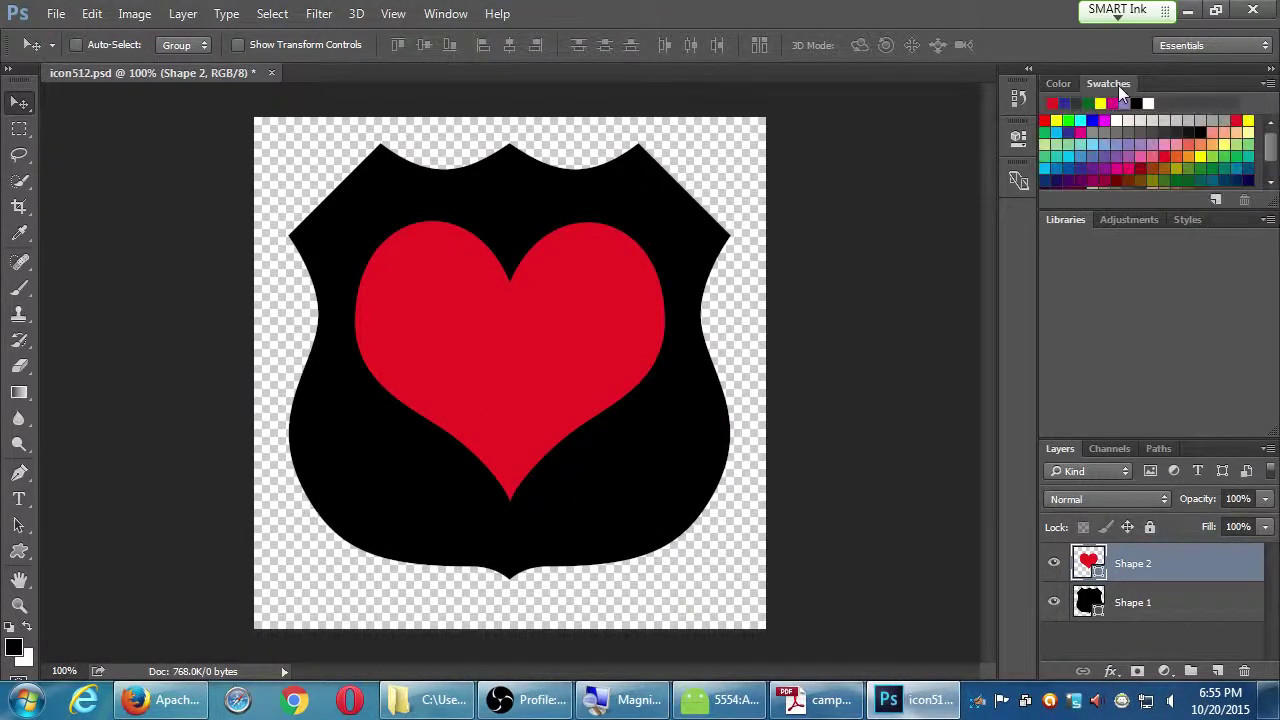
pyautogui.click(1062, 83)
pyautogui.click(447, 15)
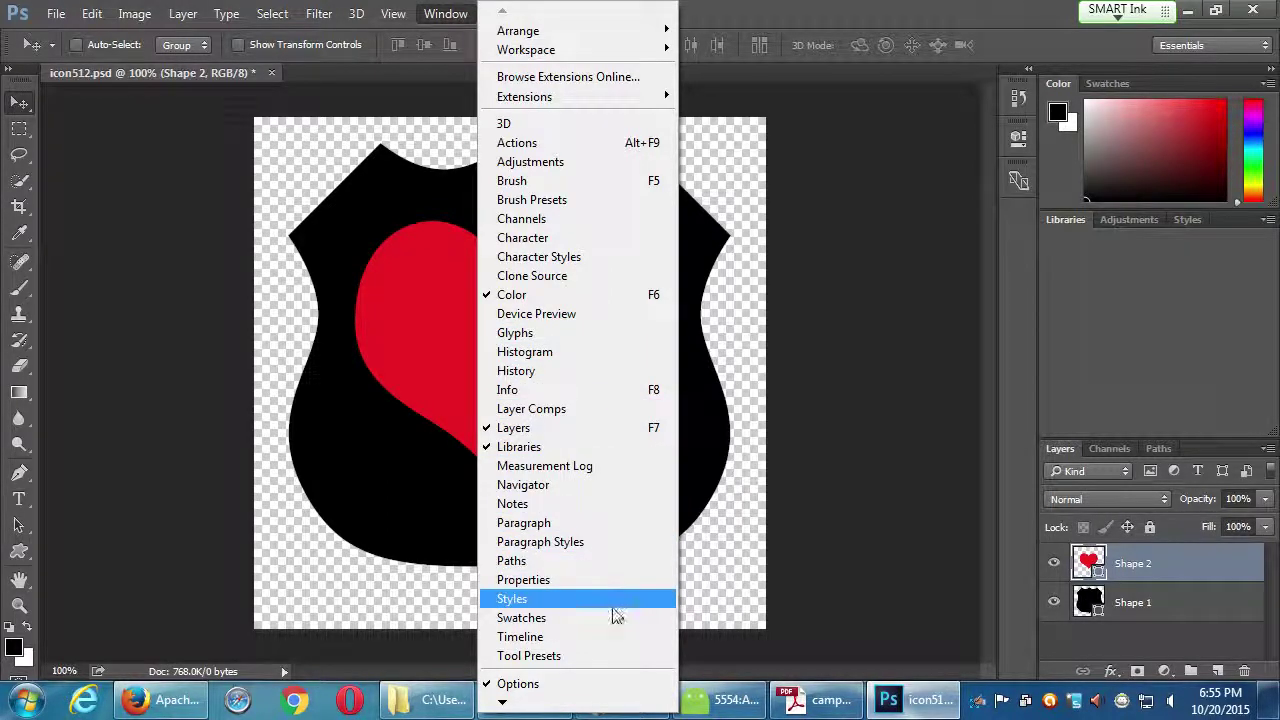
pyautogui.click(1164, 365)
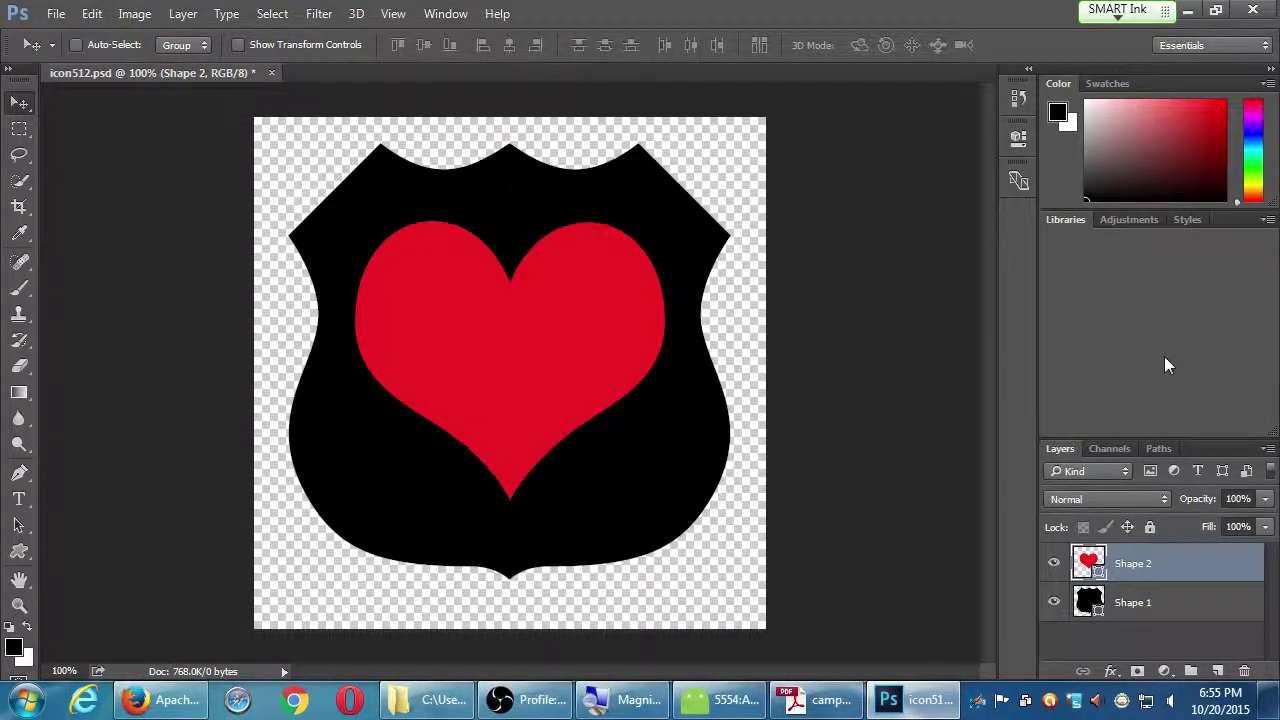
pyautogui.click(1132, 222)
pyautogui.click(1067, 222)
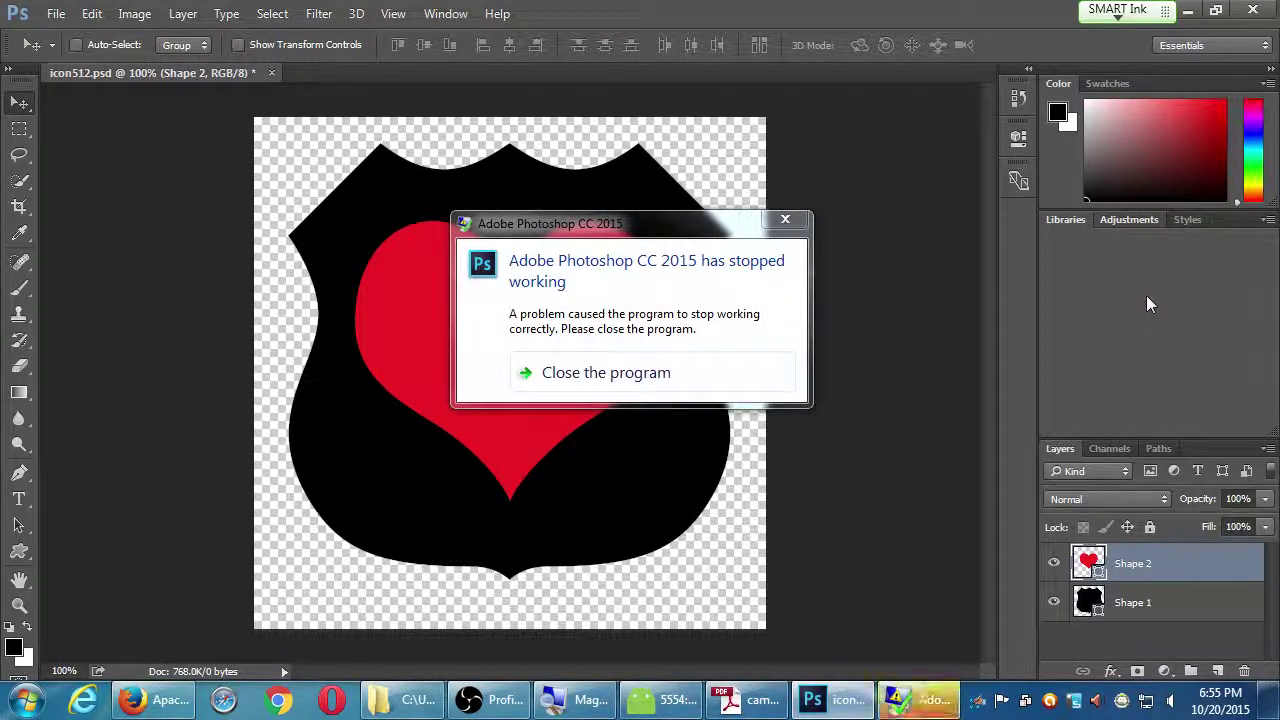
# Step: Close the crashed Photoshop, relaunch it and dismiss the Welcome window to return to icon512-Recovered.psd
pyautogui.moveTo(706, 225); pyautogui.dragTo(709, 176)
pyautogui.click(626, 332)
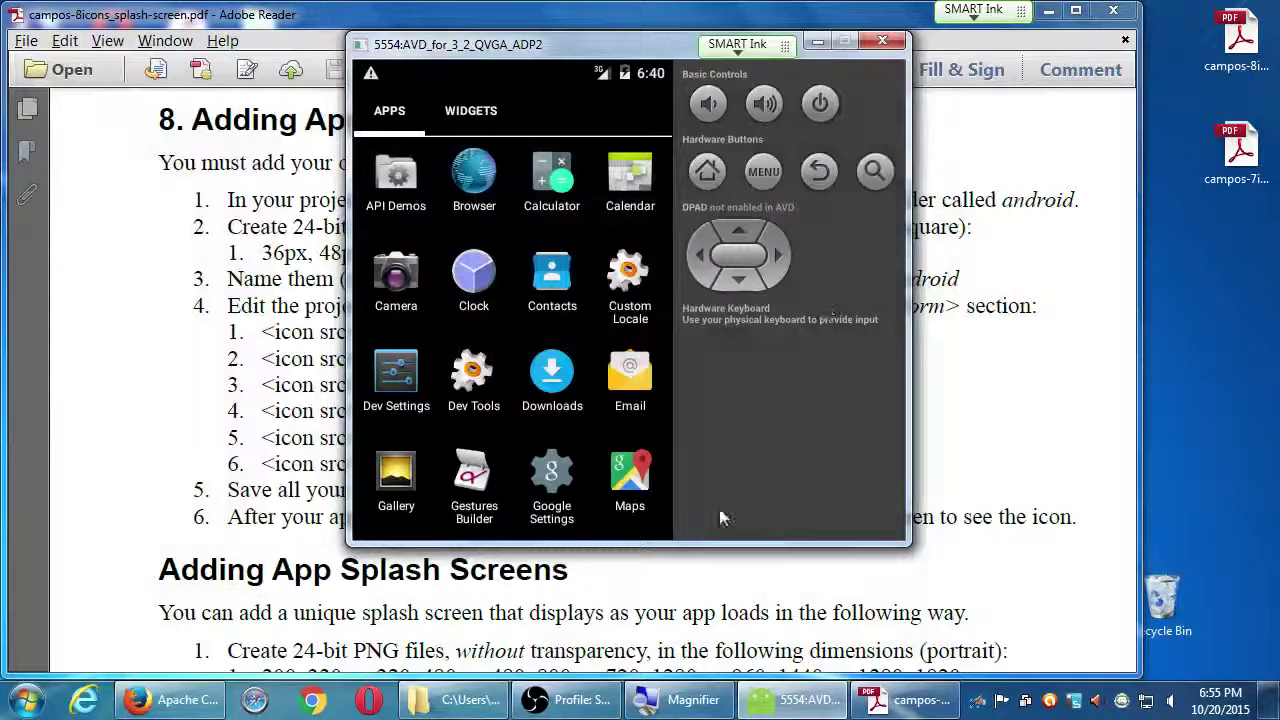
pyautogui.press('super')
pyautogui.write('pho')
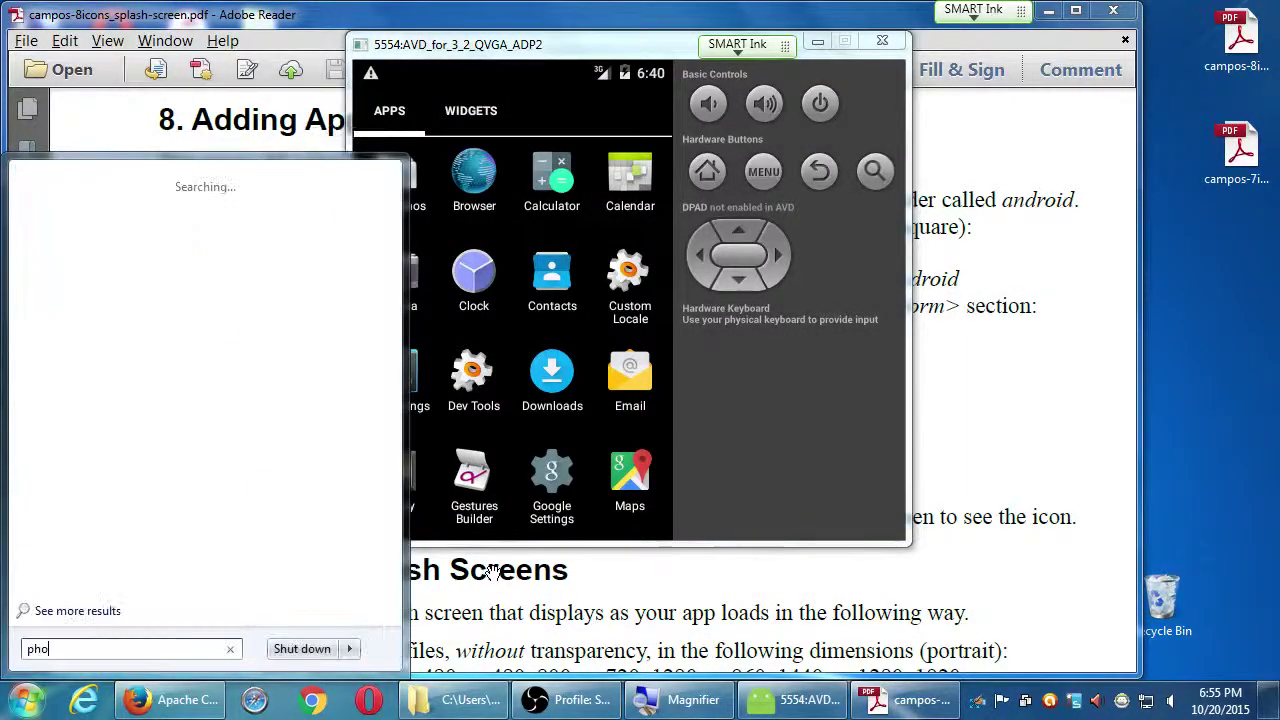
pyautogui.press('Return')
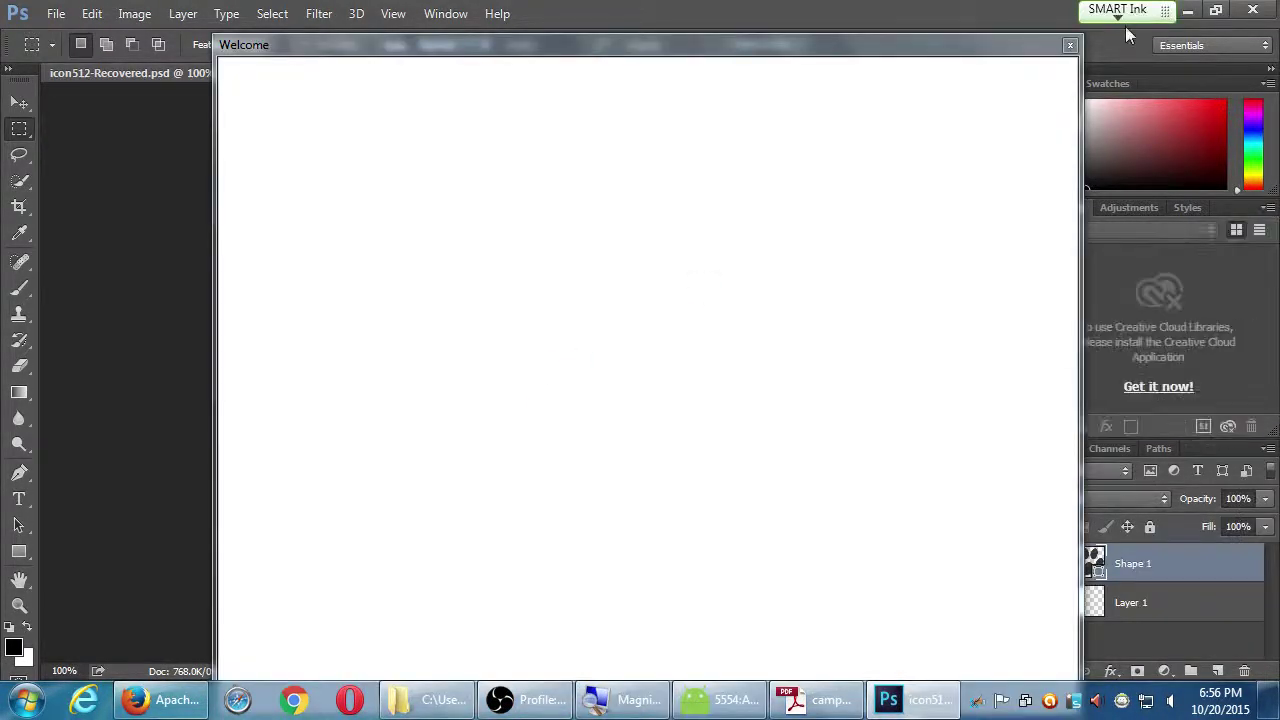
pyautogui.click(1068, 47)
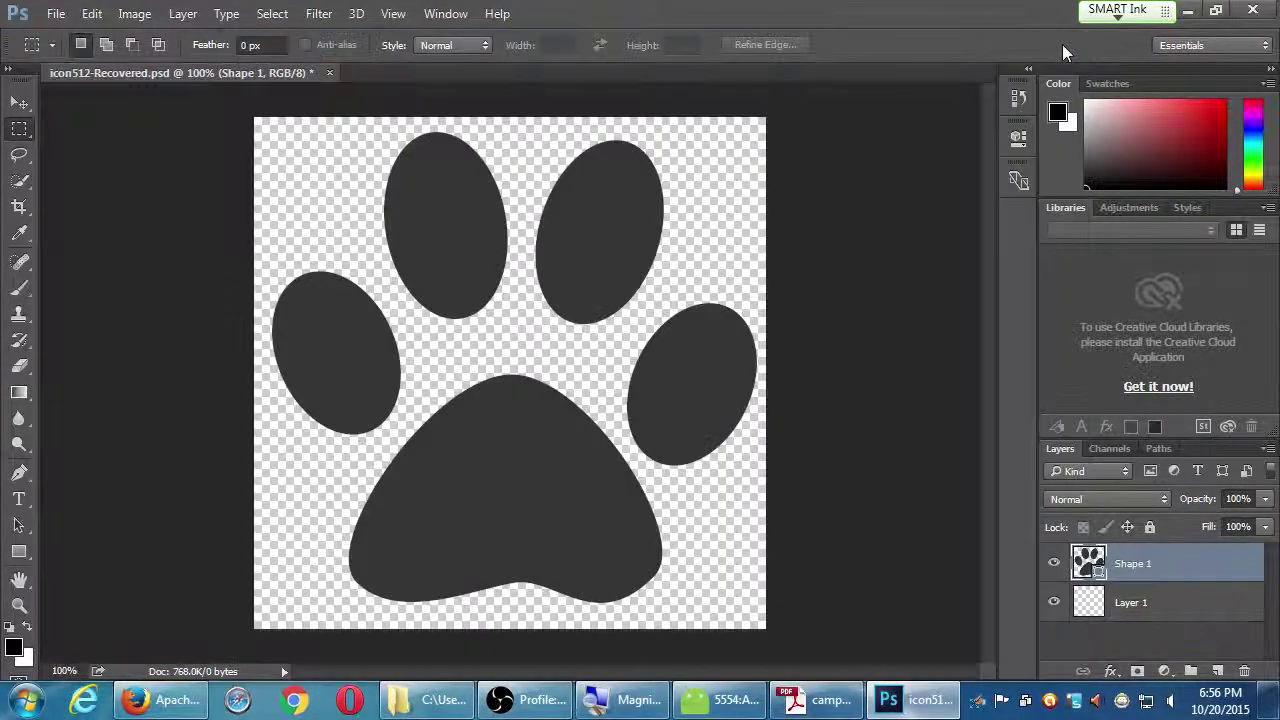
# Step: Show the preset styles and try several on the paw's Shape 1 layer, ending with the blue-to-white gradient style
pyautogui.click(1186, 210)
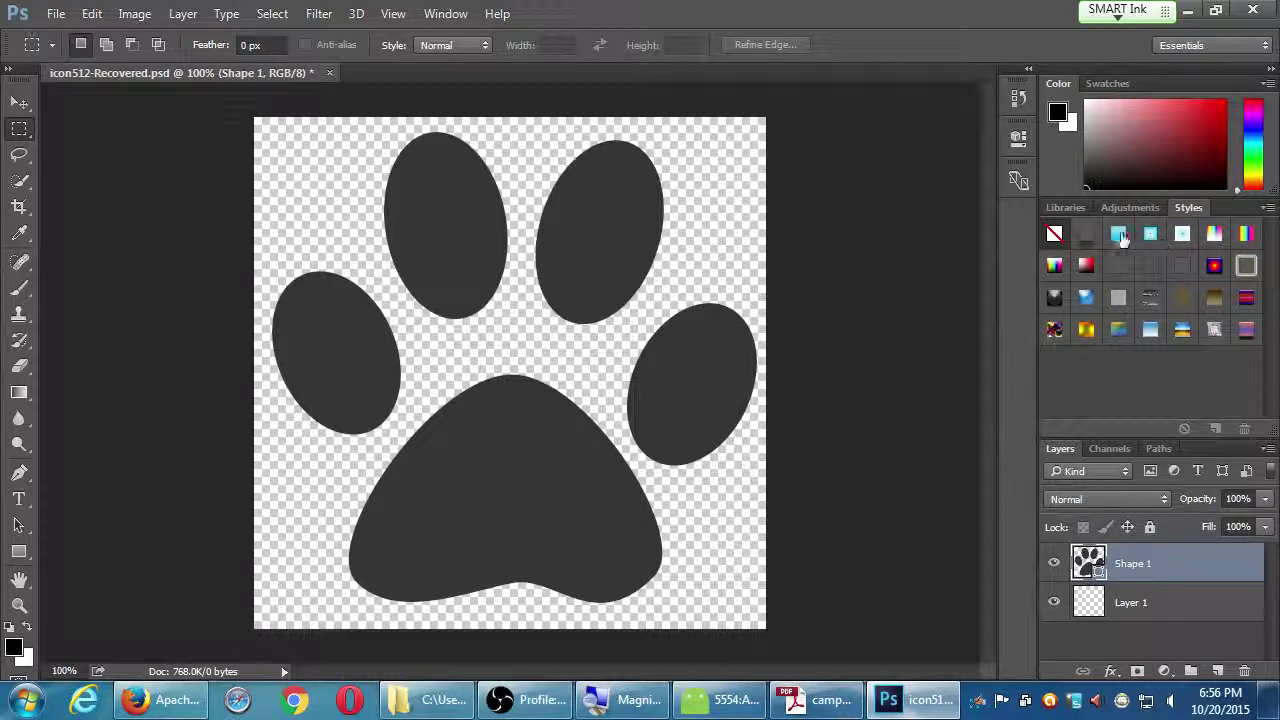
pyautogui.click(1117, 234)
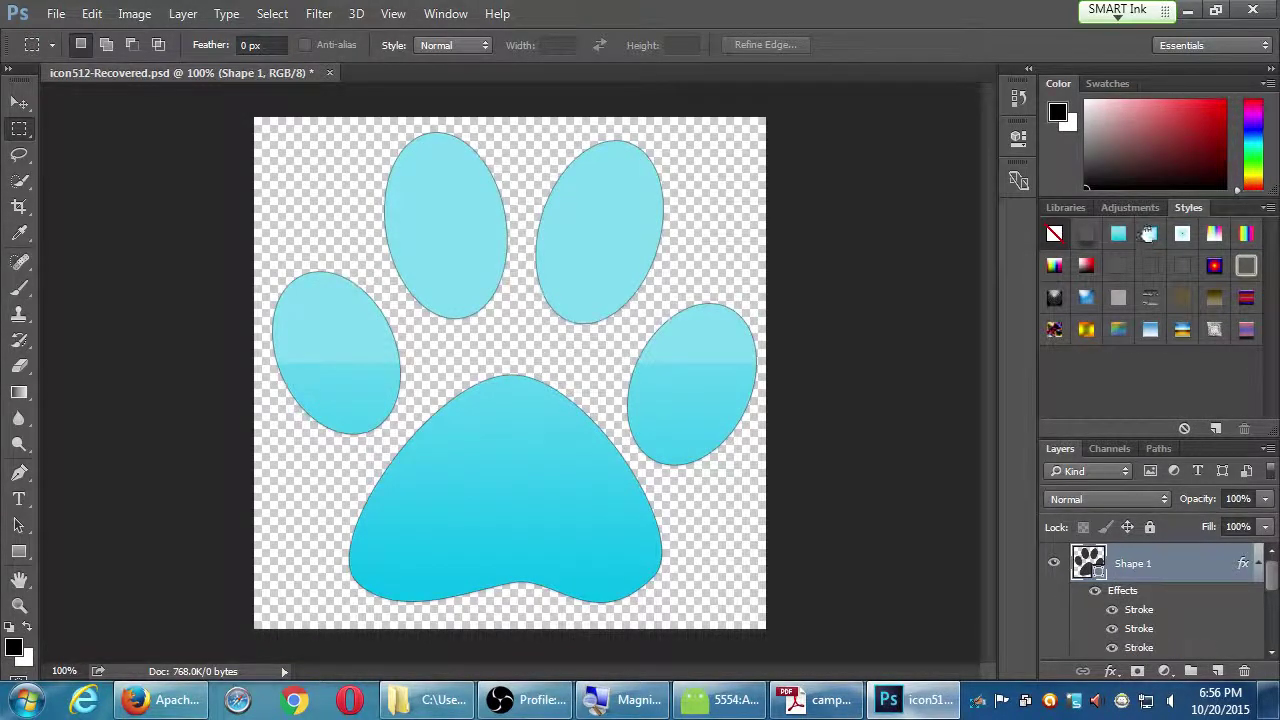
pyautogui.click(1150, 234)
pyautogui.click(1086, 298)
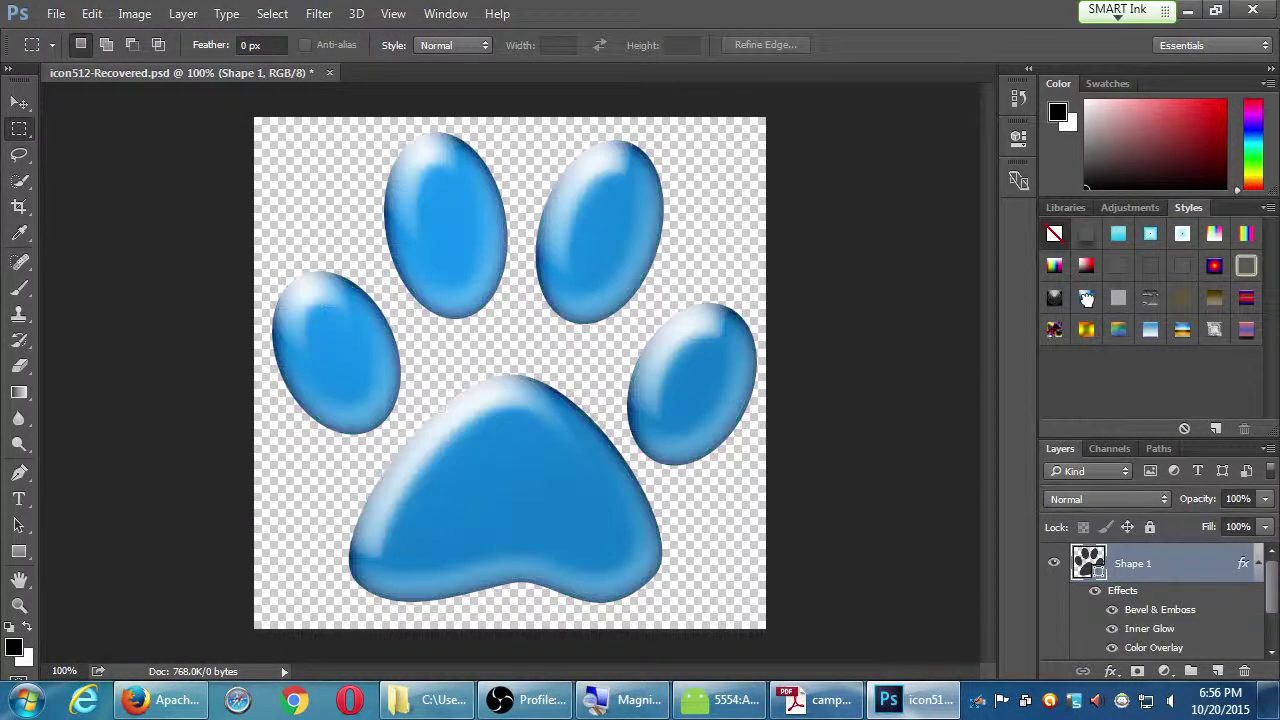
pyautogui.click(1088, 329)
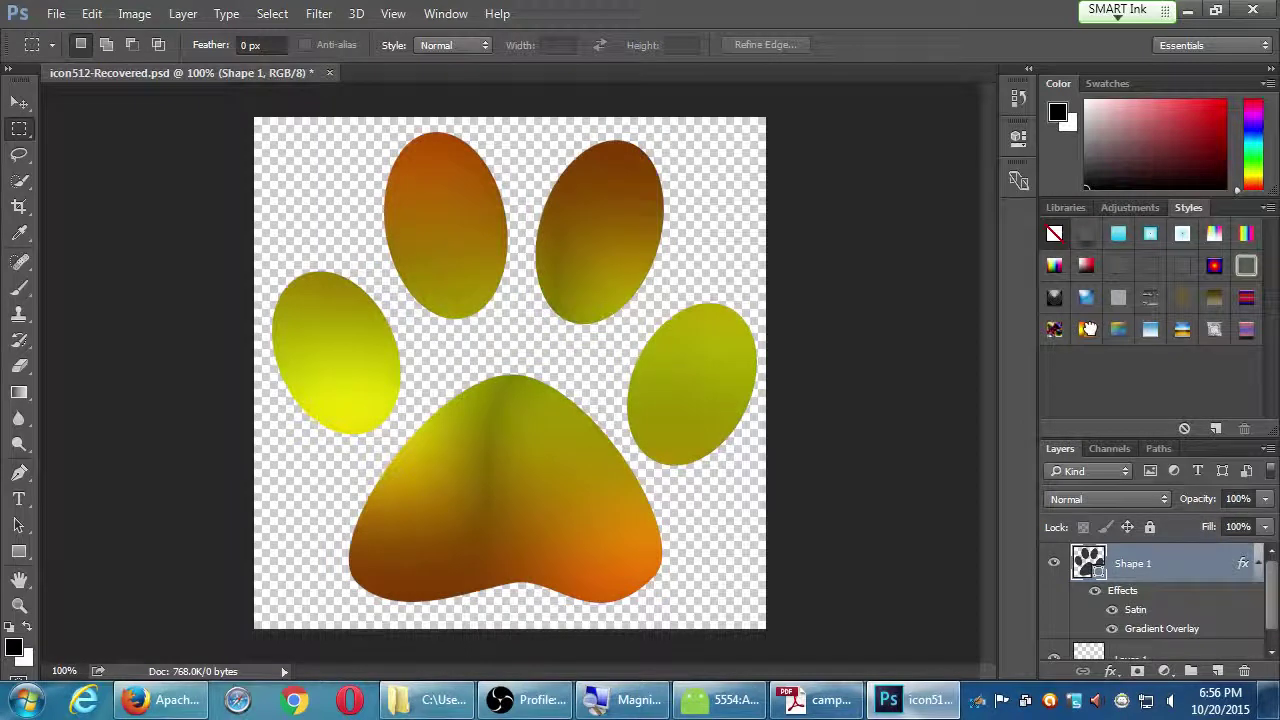
pyautogui.click(1150, 329)
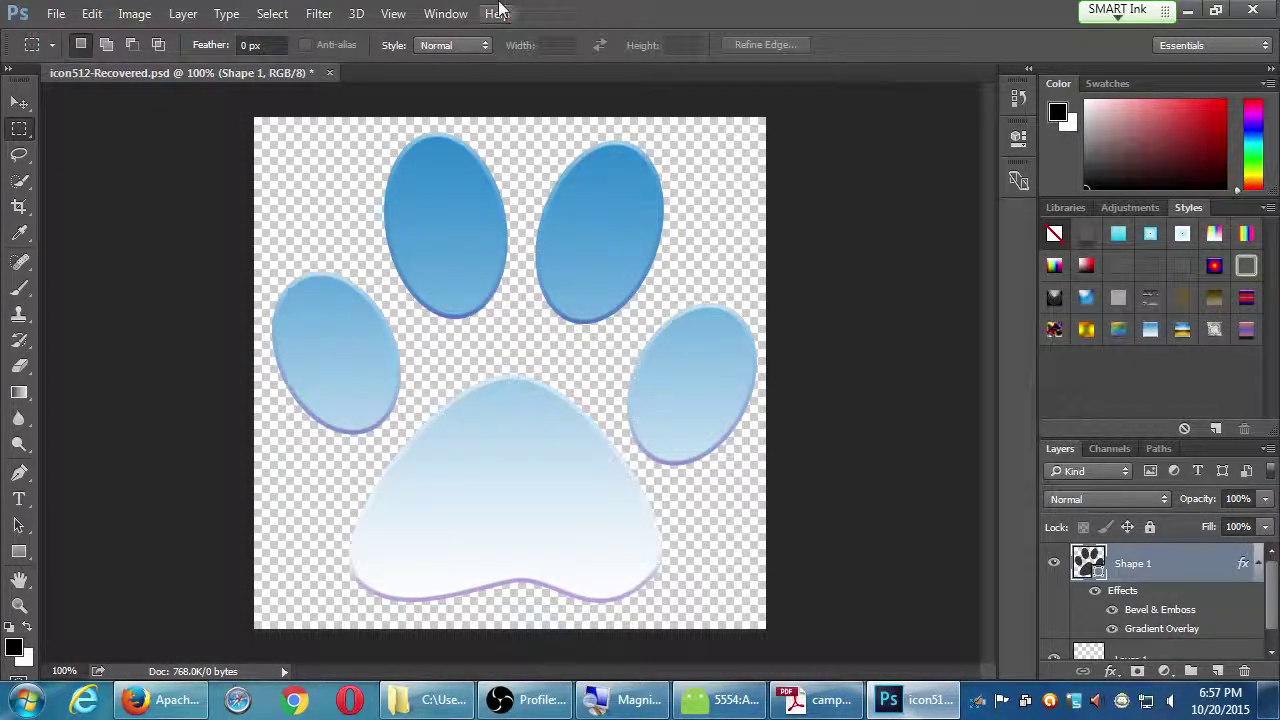
pyautogui.click(443, 13)
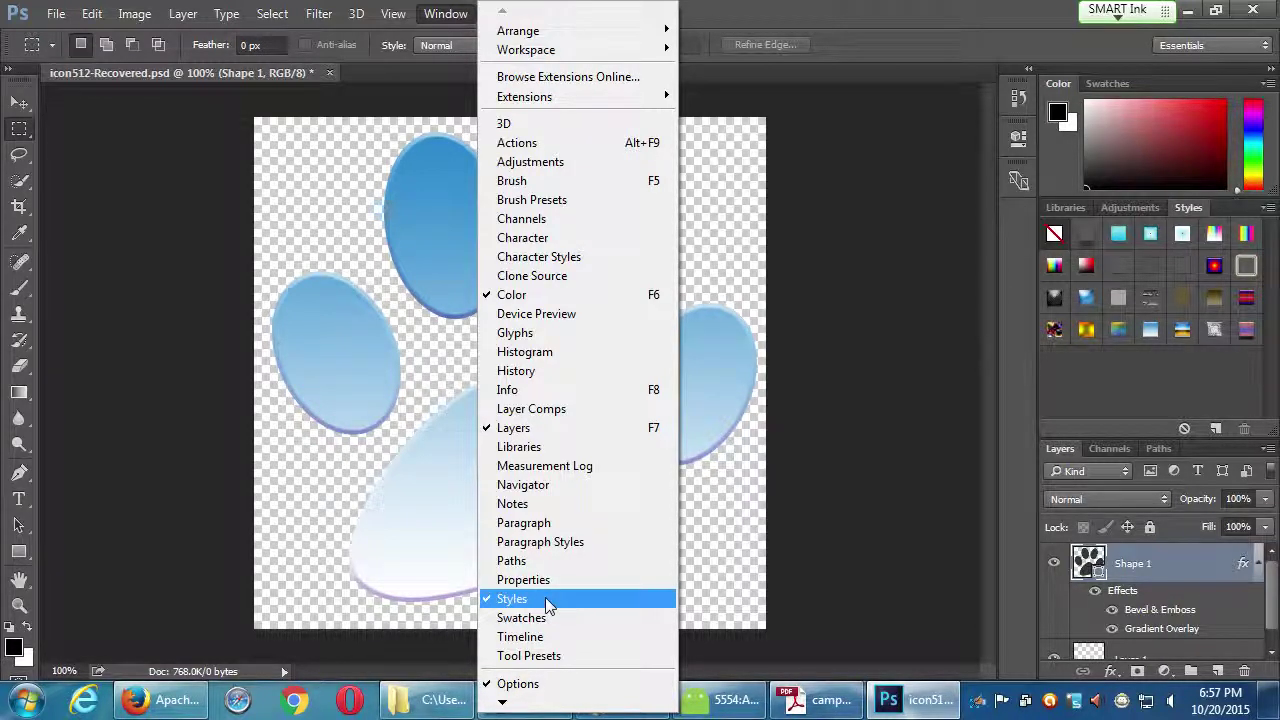
pyautogui.click(1155, 398)
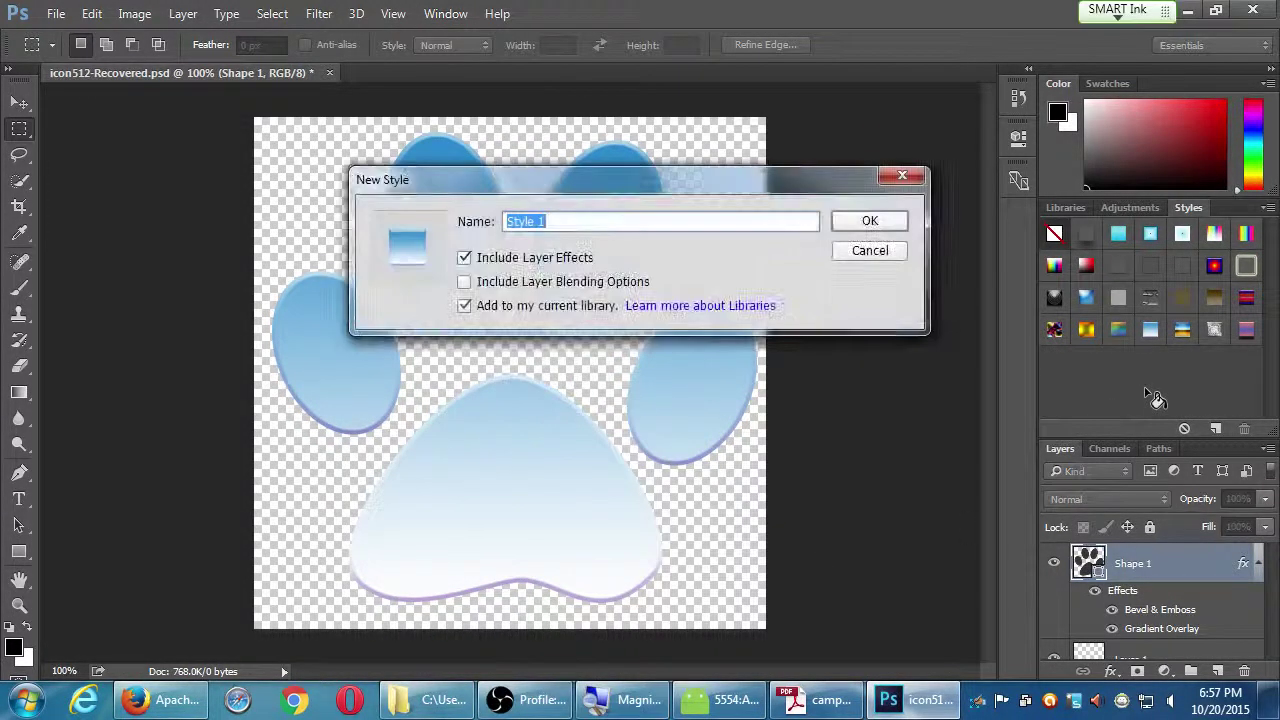
pyautogui.press('Return')
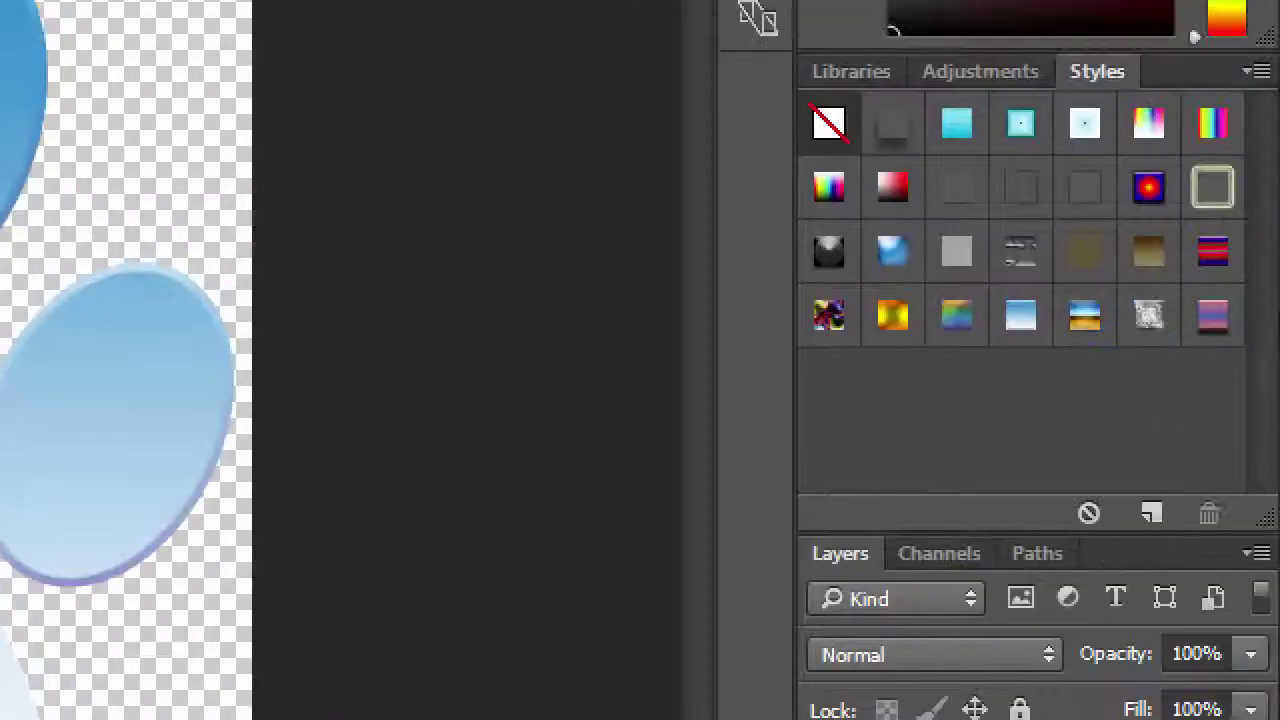
# Step: Try three more preset styles on the paw: blue-and-gold chrome, striped black, and the white-red-black gradient
pyautogui.click(1188, 328)
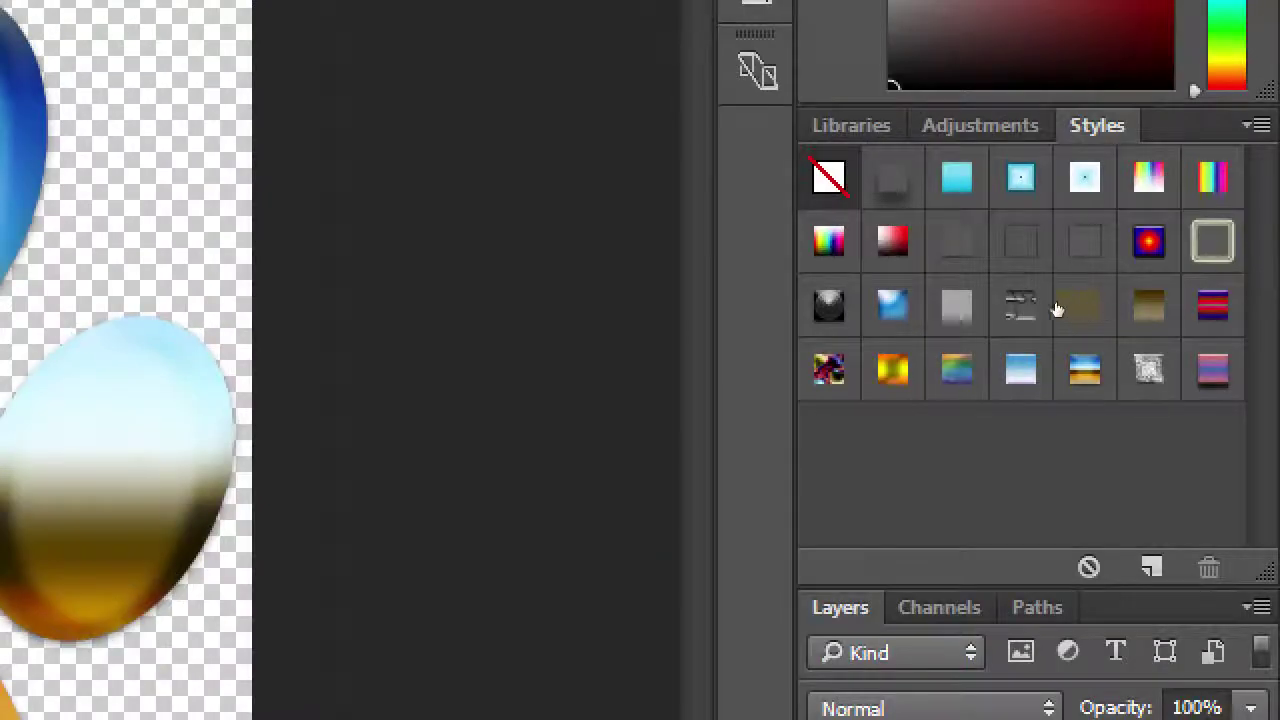
pyautogui.click(1057, 310)
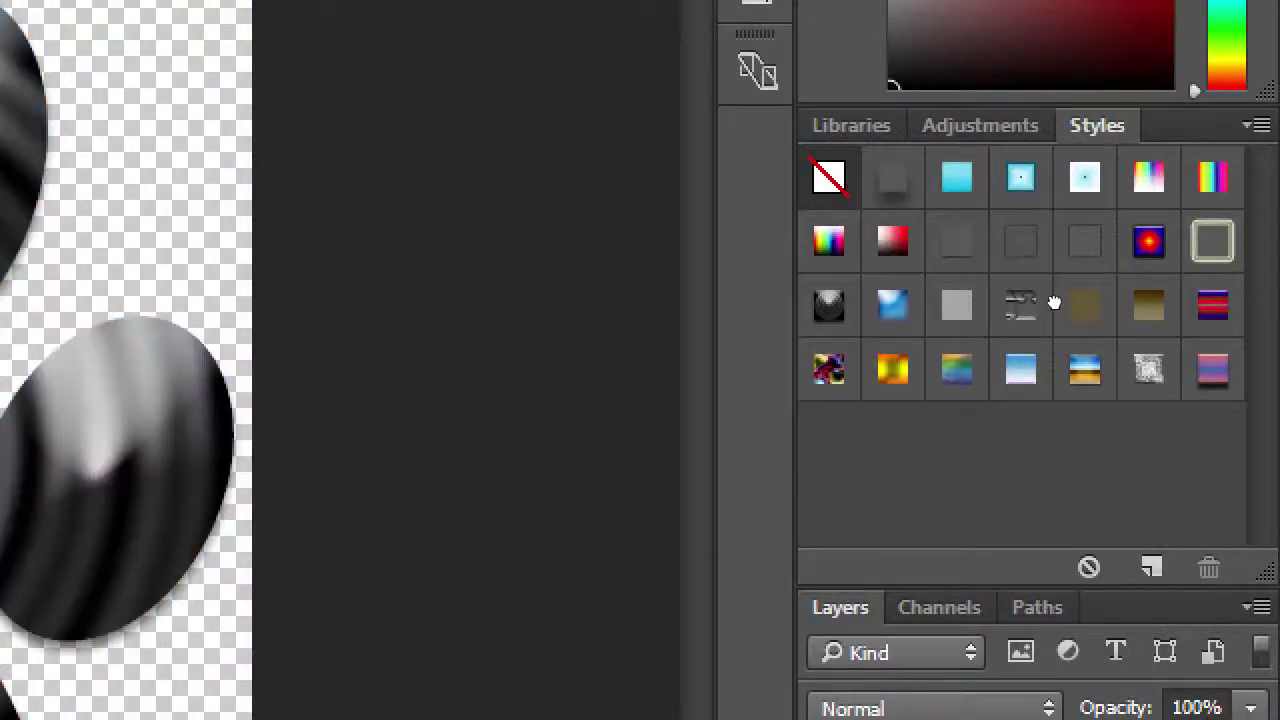
pyautogui.click(1082, 262)
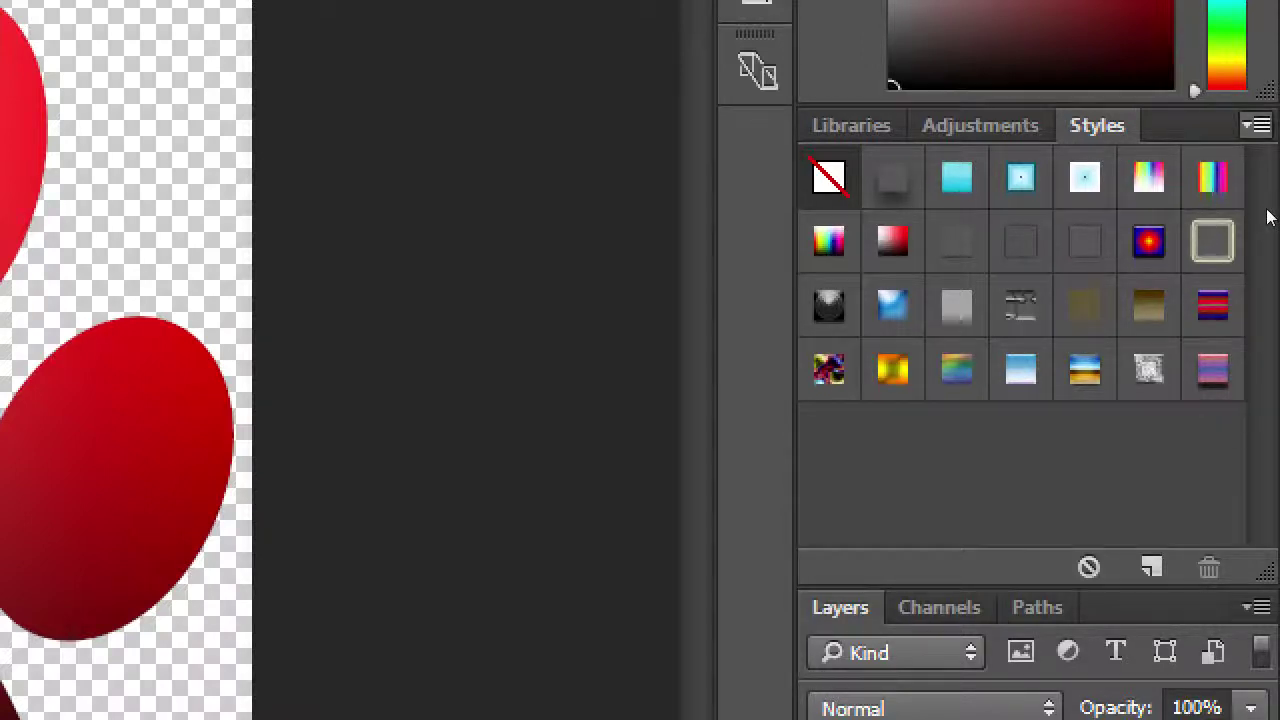
# Step: Replace the current preset styles with the Photographic Effects set
pyautogui.click(1256, 125)
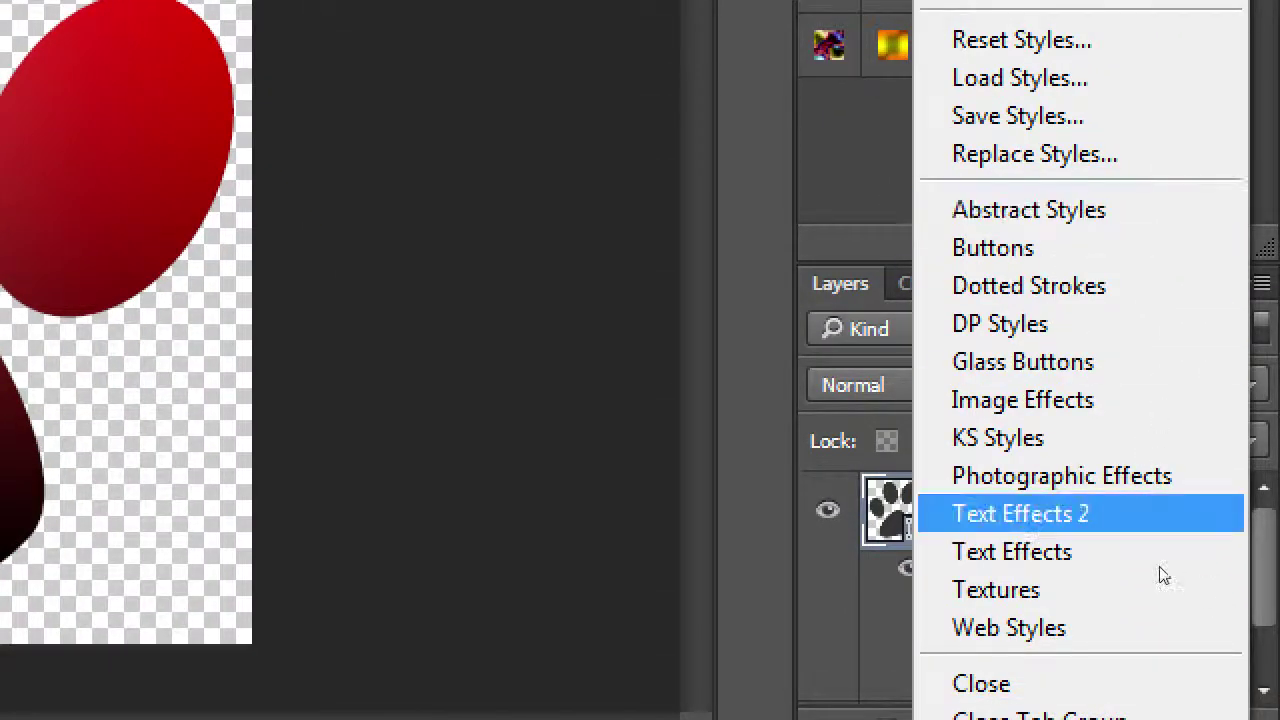
pyautogui.click(1091, 628)
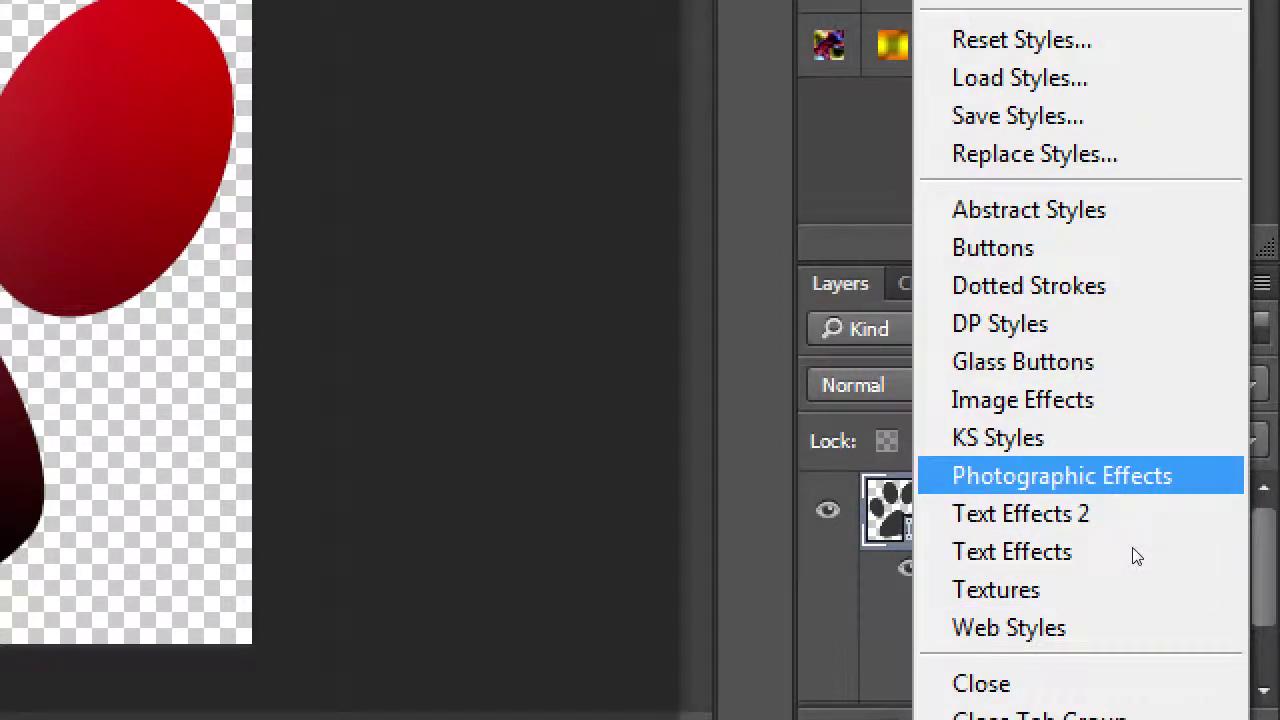
pyautogui.press('Return')
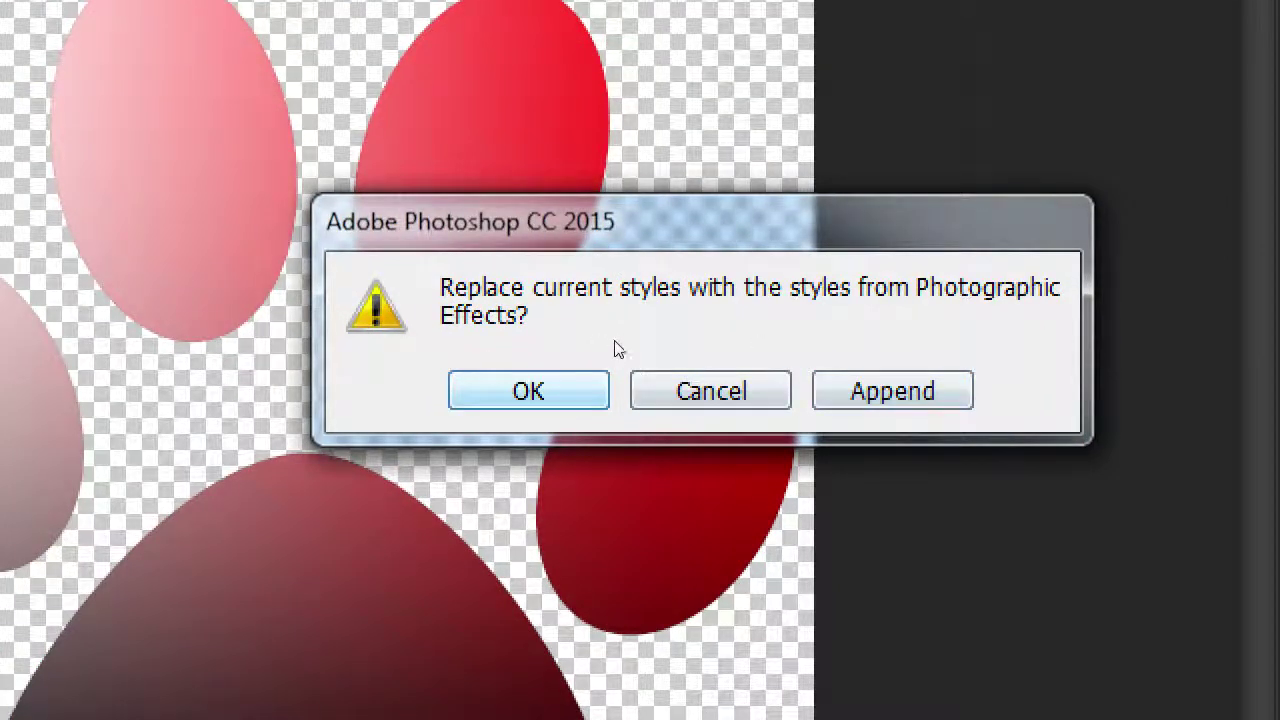
pyautogui.press('Return')
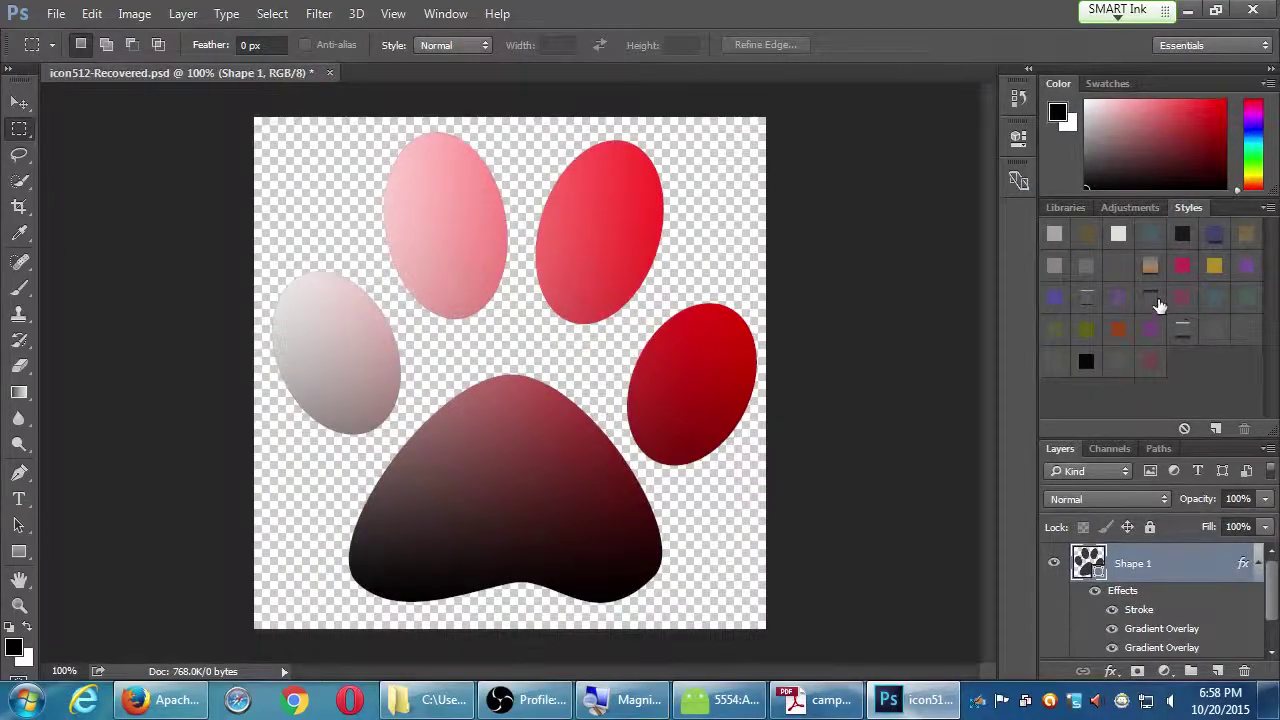
# Step: Try several Photographic Effects styles on the paw, including drop shadow, inner shadow and colour overlay, ending with a plain bevel and emboss style
pyautogui.click(1151, 297)
pyautogui.click(1181, 327)
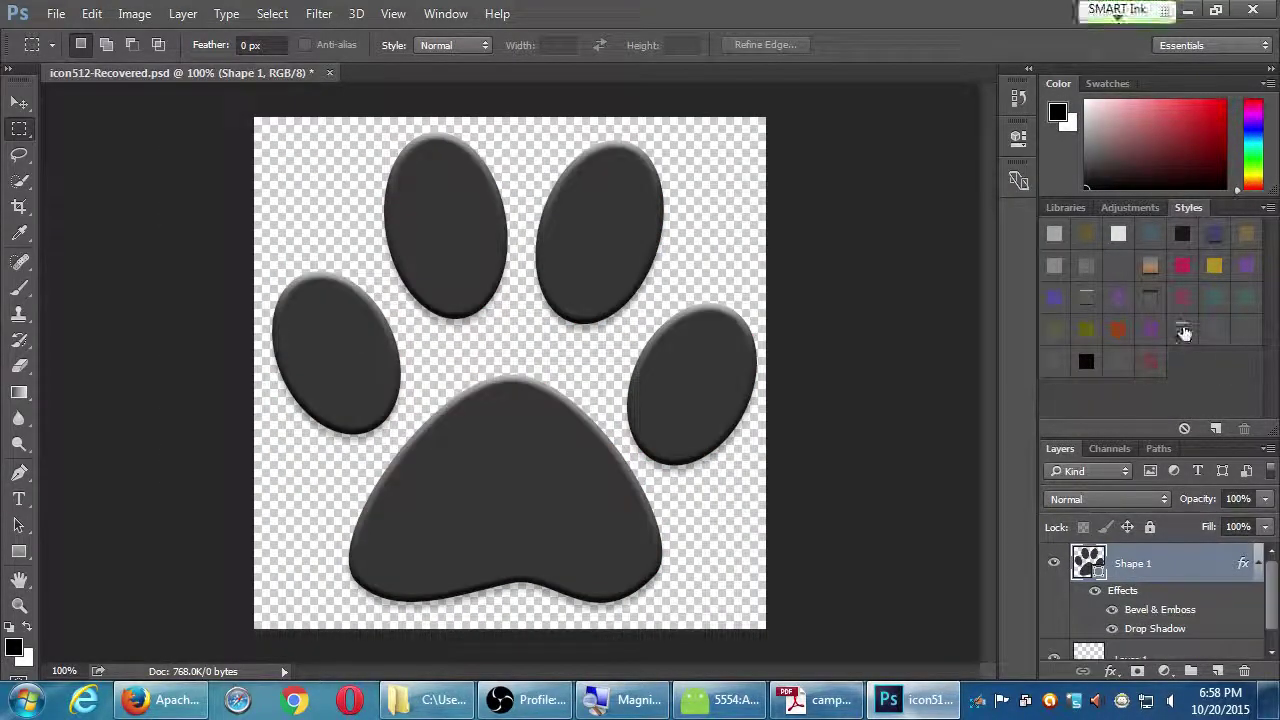
pyautogui.click(1143, 301)
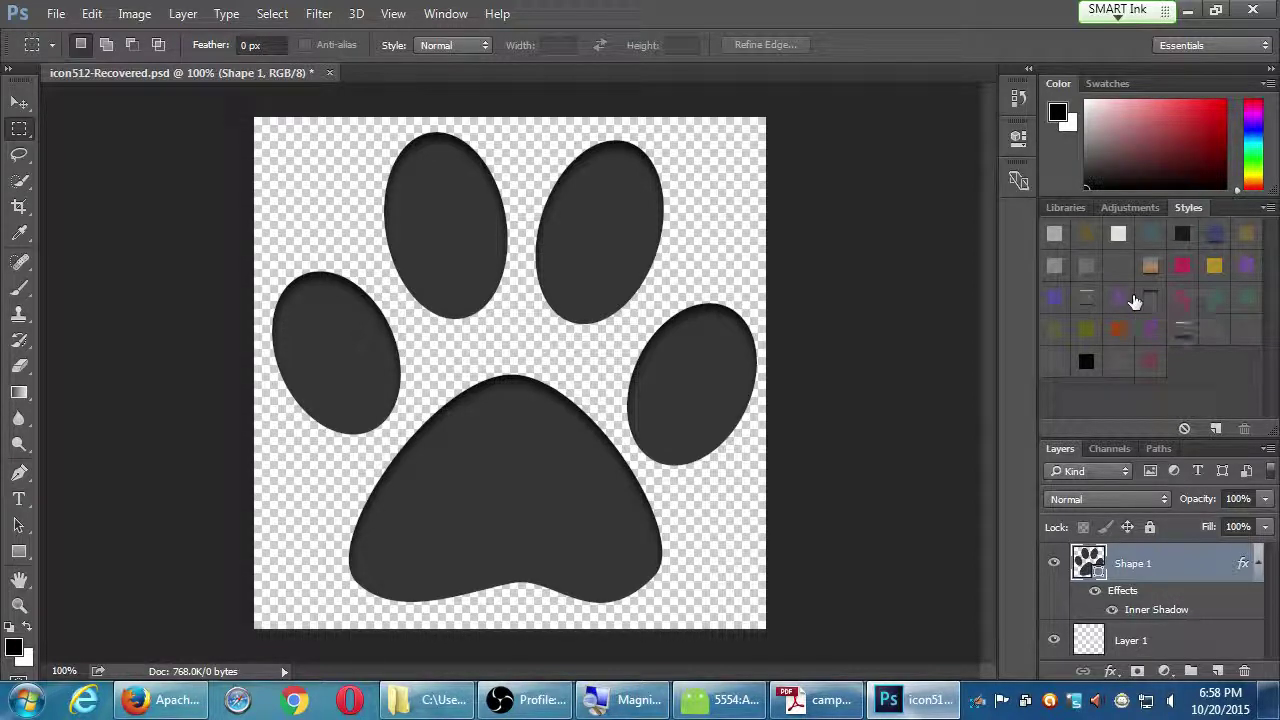
pyautogui.click(1182, 236)
pyautogui.click(1148, 240)
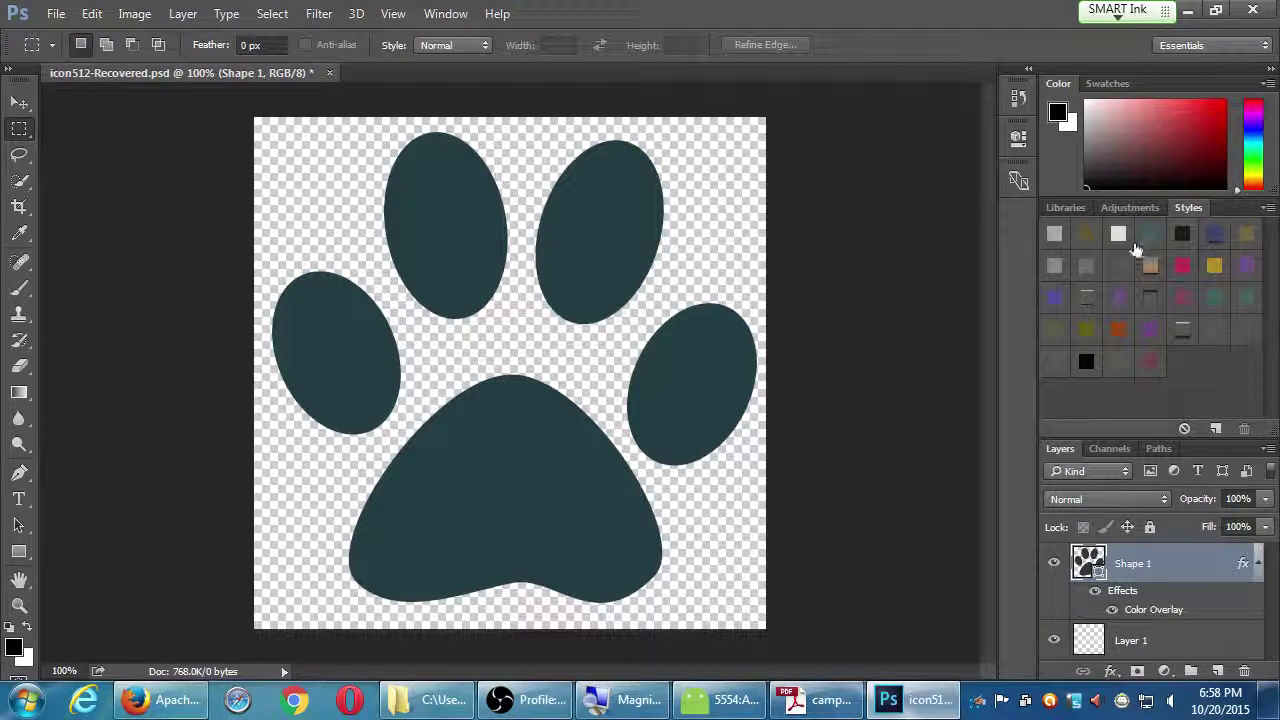
pyautogui.click(1120, 240)
pyautogui.click(1087, 296)
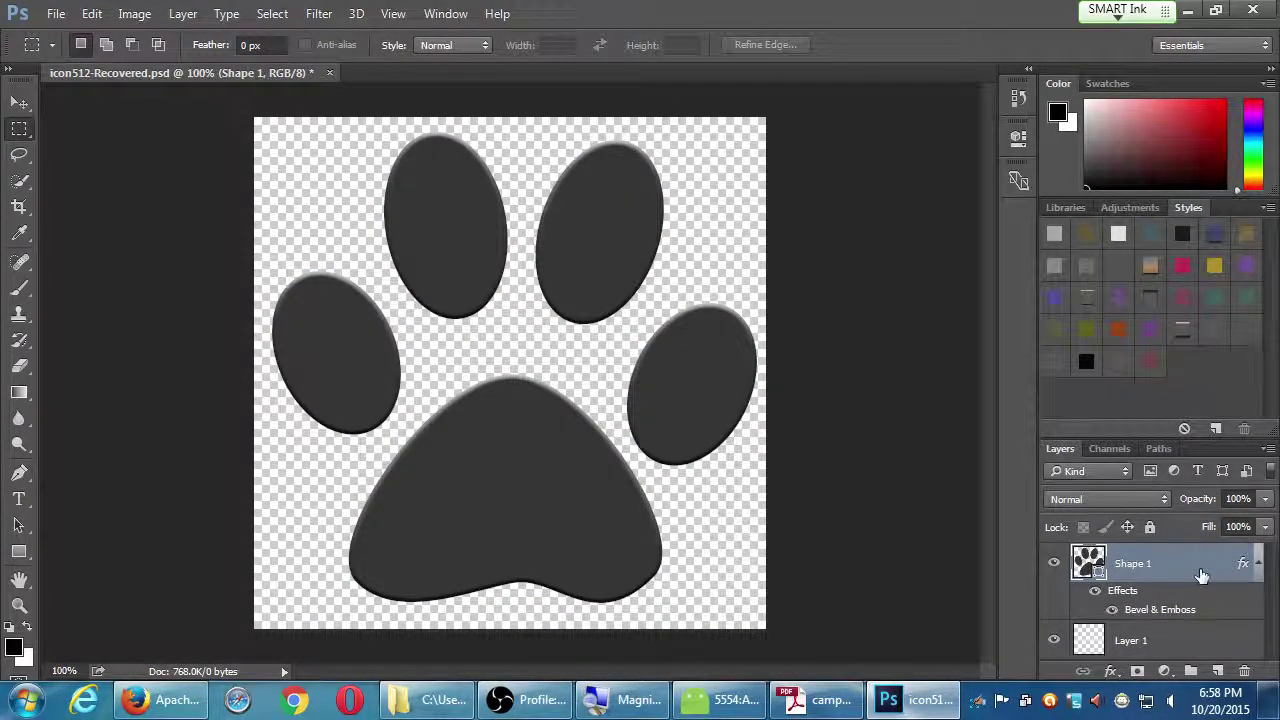
# Step: Delete the paw's Shape 1 layer and activate the Custom Shape tool
pyautogui.moveTo(1201, 575); pyautogui.dragTo(1249, 669)
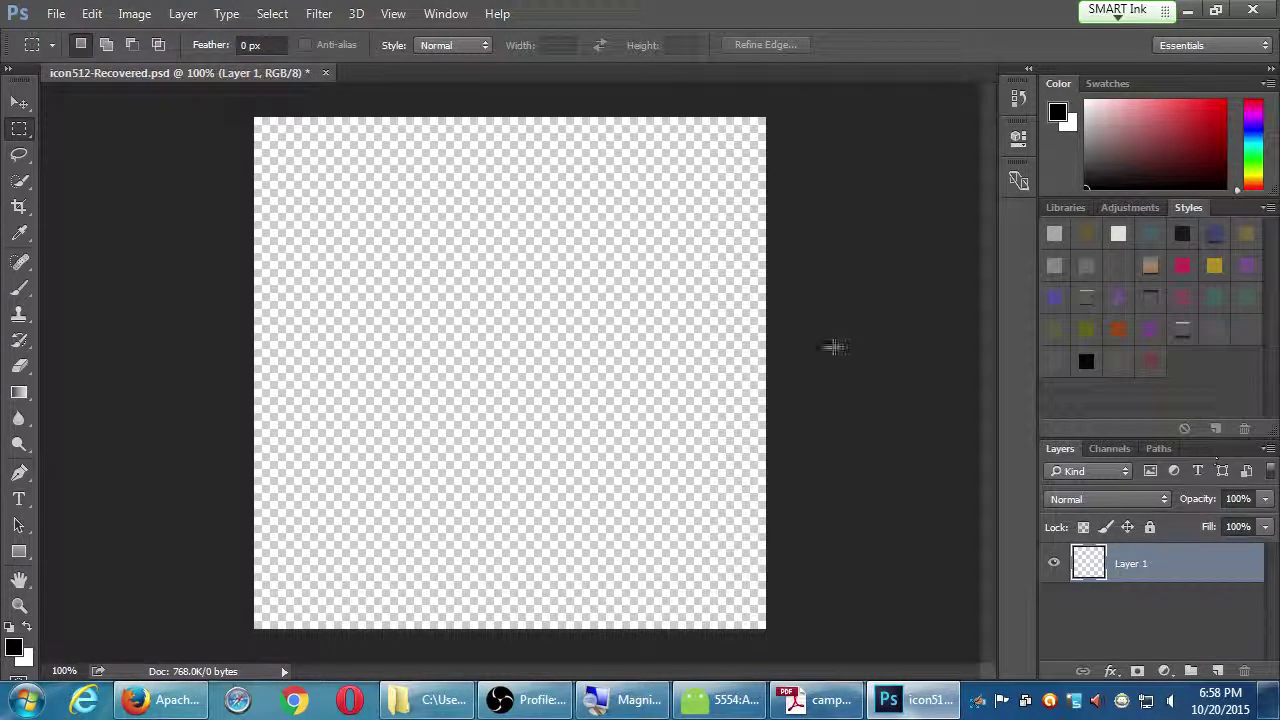
pyautogui.press('u')
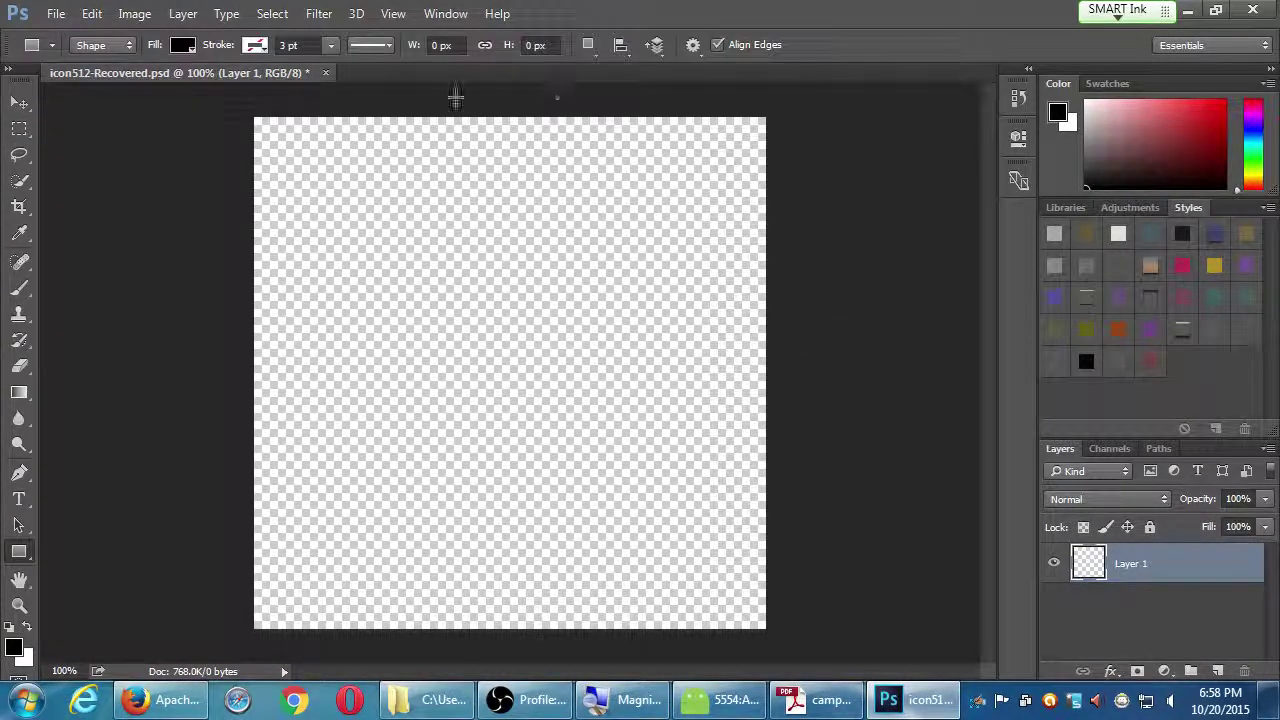
pyautogui.hotkey('shift', 'u')
pyautogui.hotkey('shift', 'u')
pyautogui.hotkey('shift', 'u')
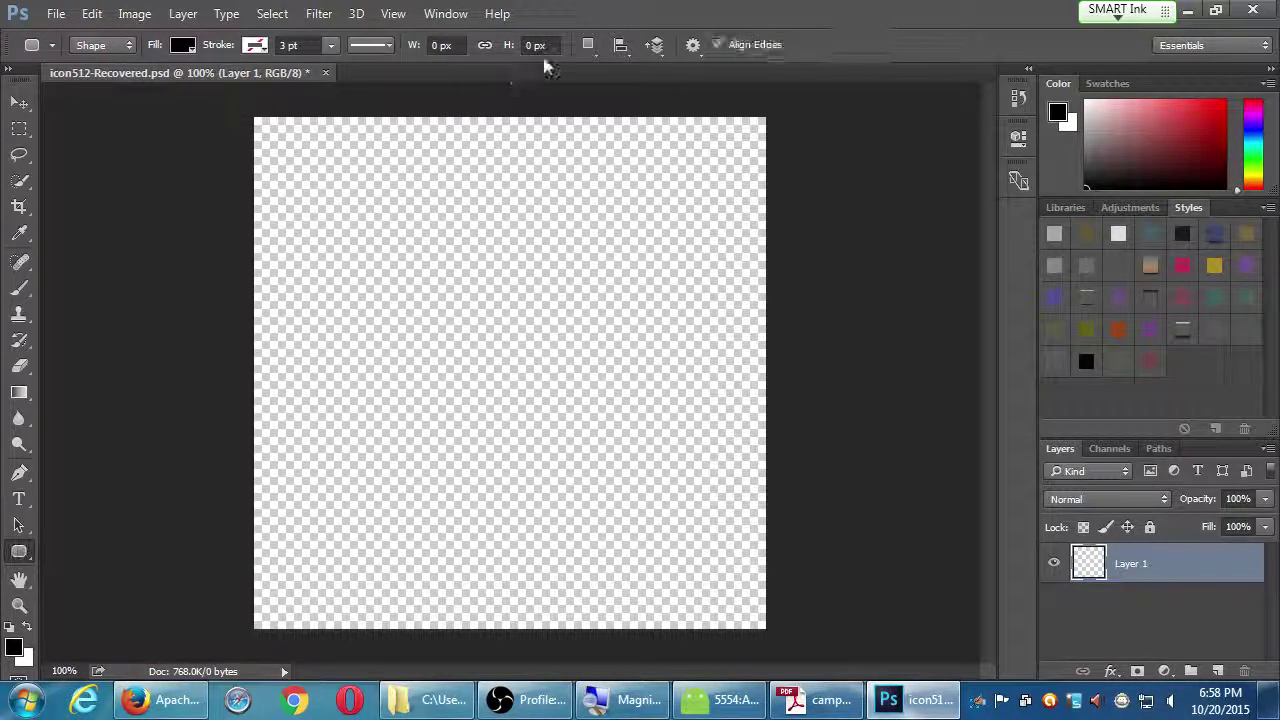
pyautogui.hotkey('shift', 'u')
pyautogui.hotkey('shift', 'u')
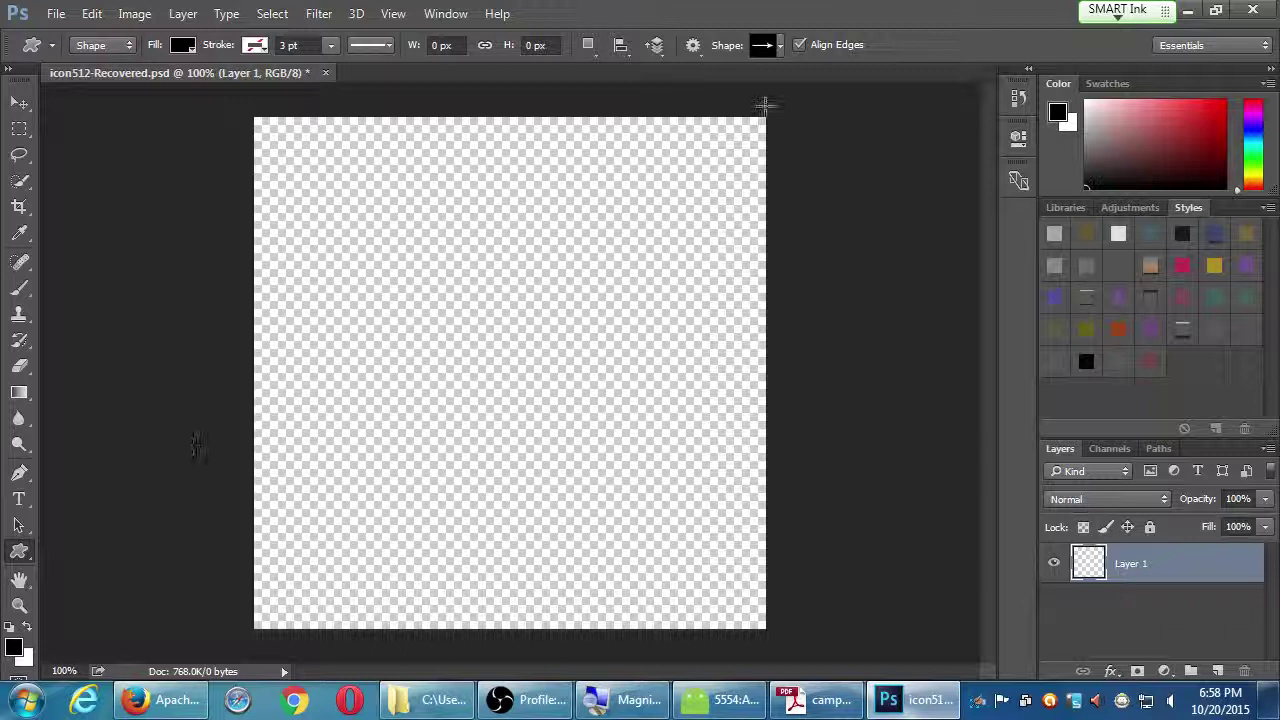
# Step: Replace the current custom shapes with the All set and enlarge the shape picker
pyautogui.click(770, 45)
pyautogui.click(876, 85)
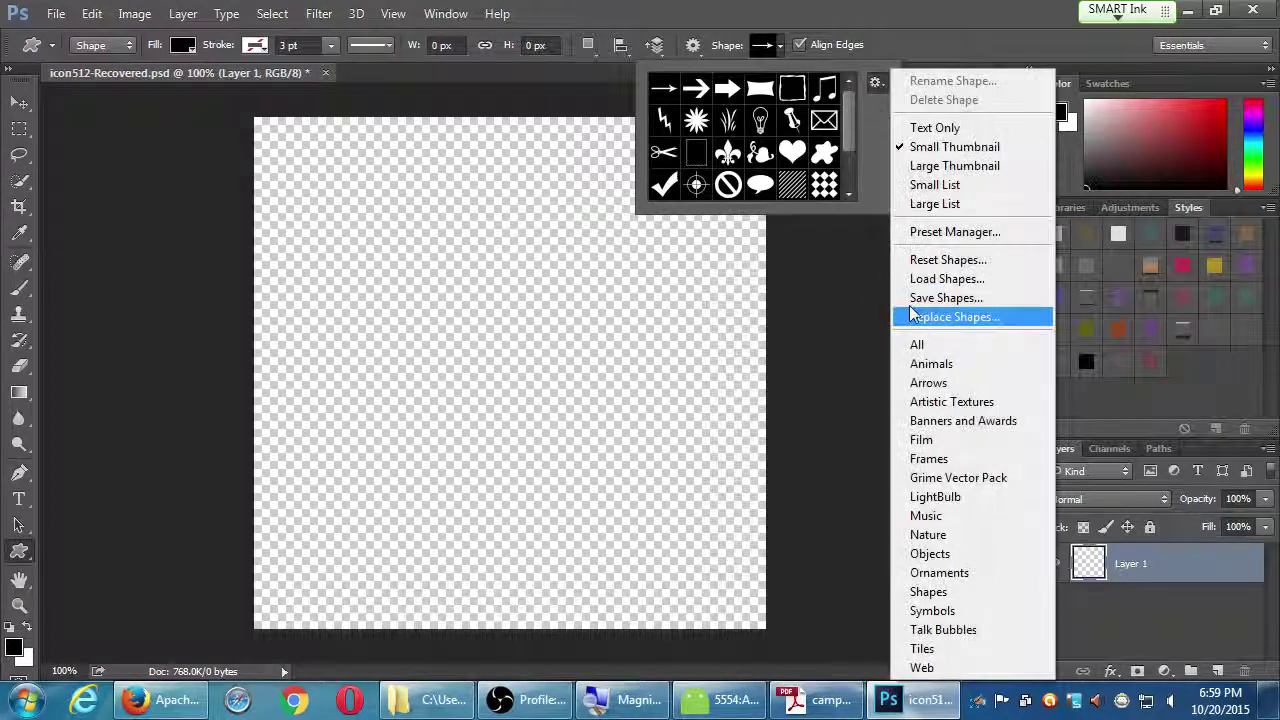
pyautogui.click(925, 346)
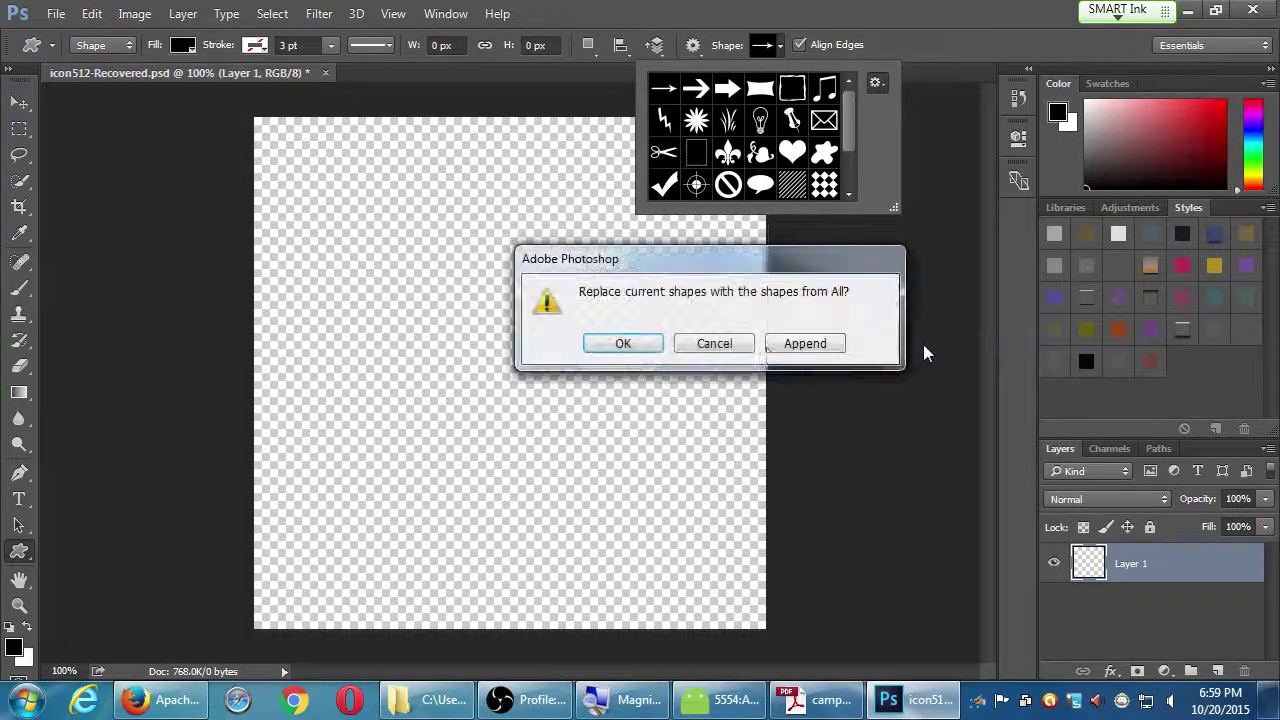
pyautogui.click(627, 343)
pyautogui.moveTo(893, 206); pyautogui.dragTo(893, 632)
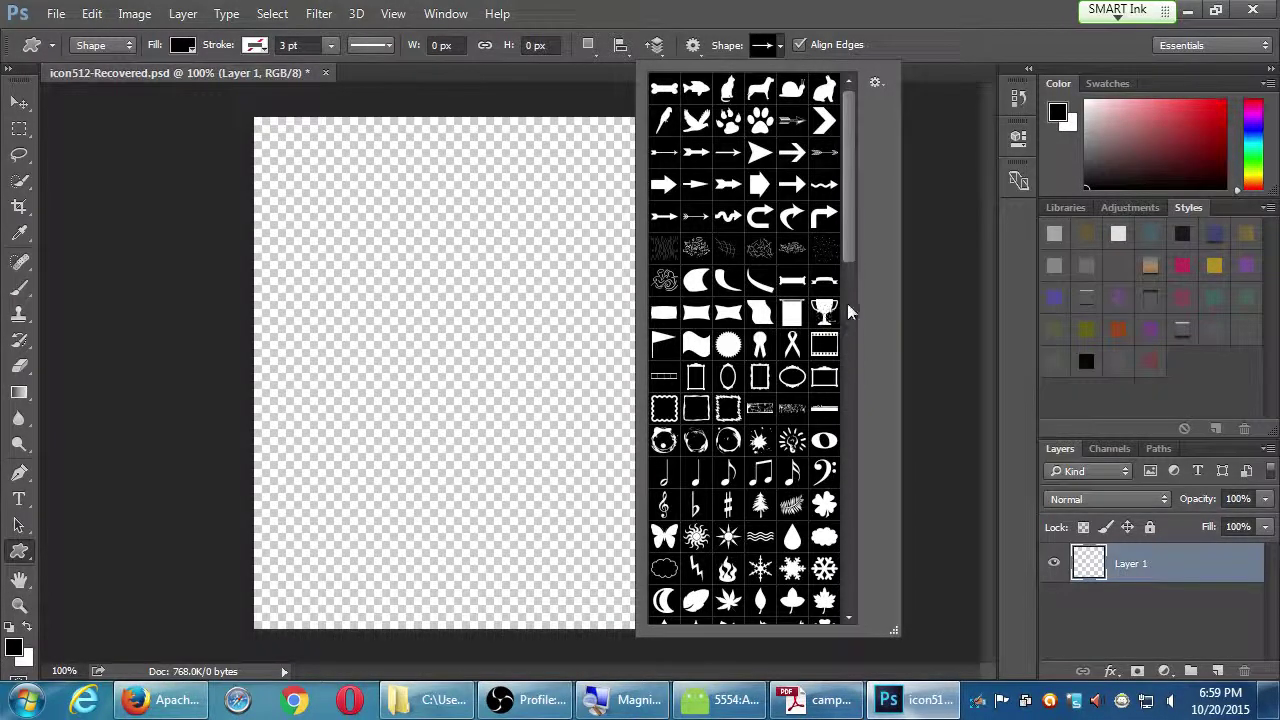
# Step: Choose the trophy custom shape and draw it about 473 × 454 px, centred on the canvas
pyautogui.click(850, 301)
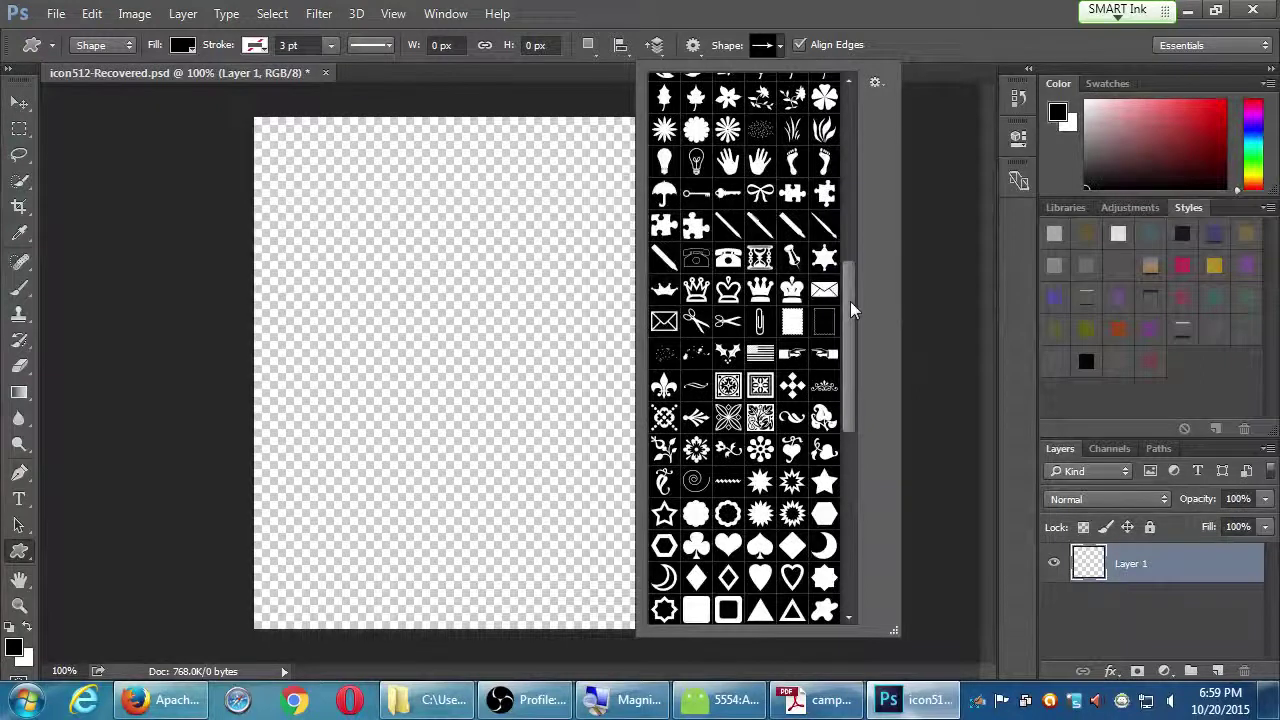
pyautogui.moveTo(851, 301); pyautogui.dragTo(879, 491)
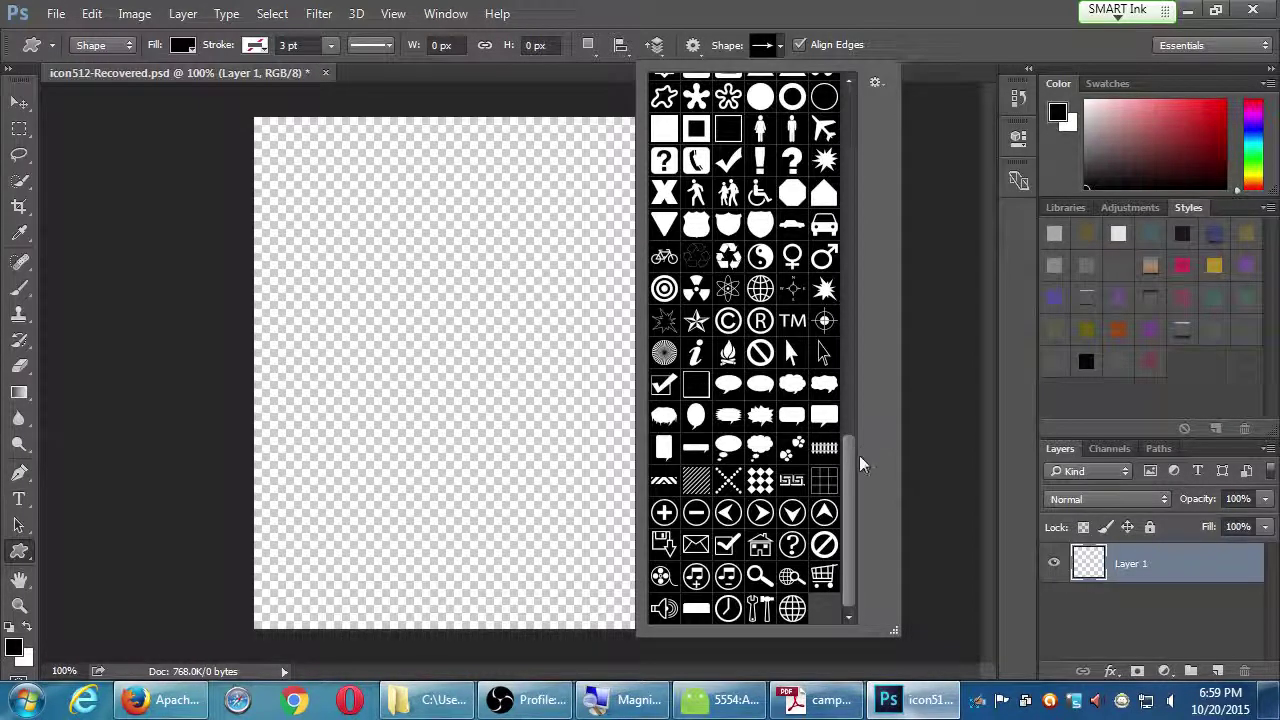
pyautogui.moveTo(846, 473); pyautogui.dragTo(846, 183)
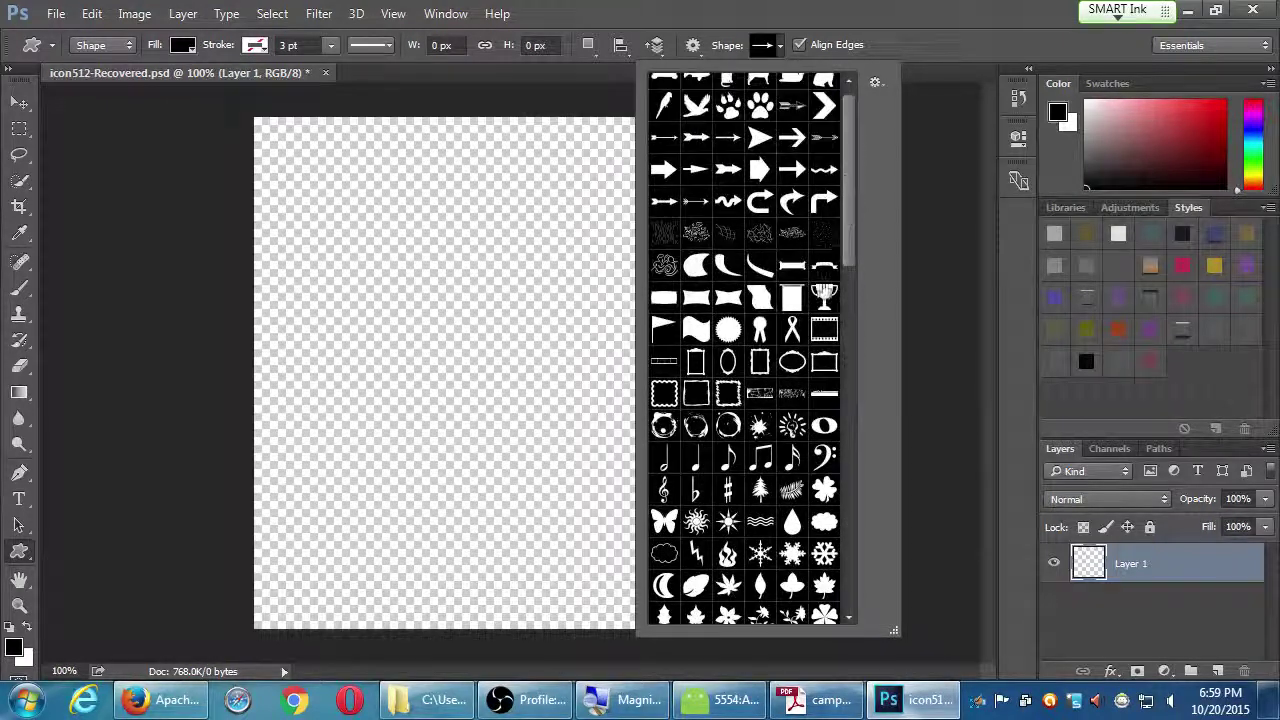
pyautogui.click(824, 296)
pyautogui.click(783, 45)
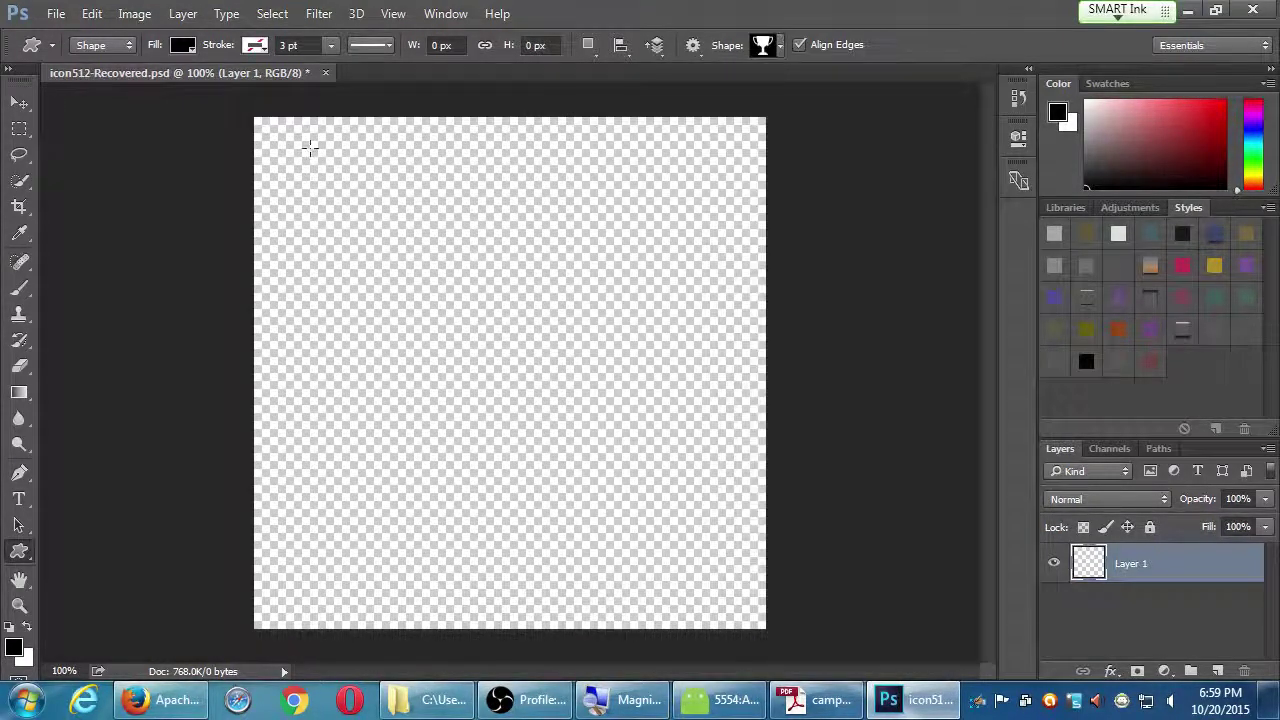
pyautogui.moveTo(306, 150); pyautogui.dragTo(815, 548)
pyautogui.moveTo(826, 557); pyautogui.dragTo(672, 569)
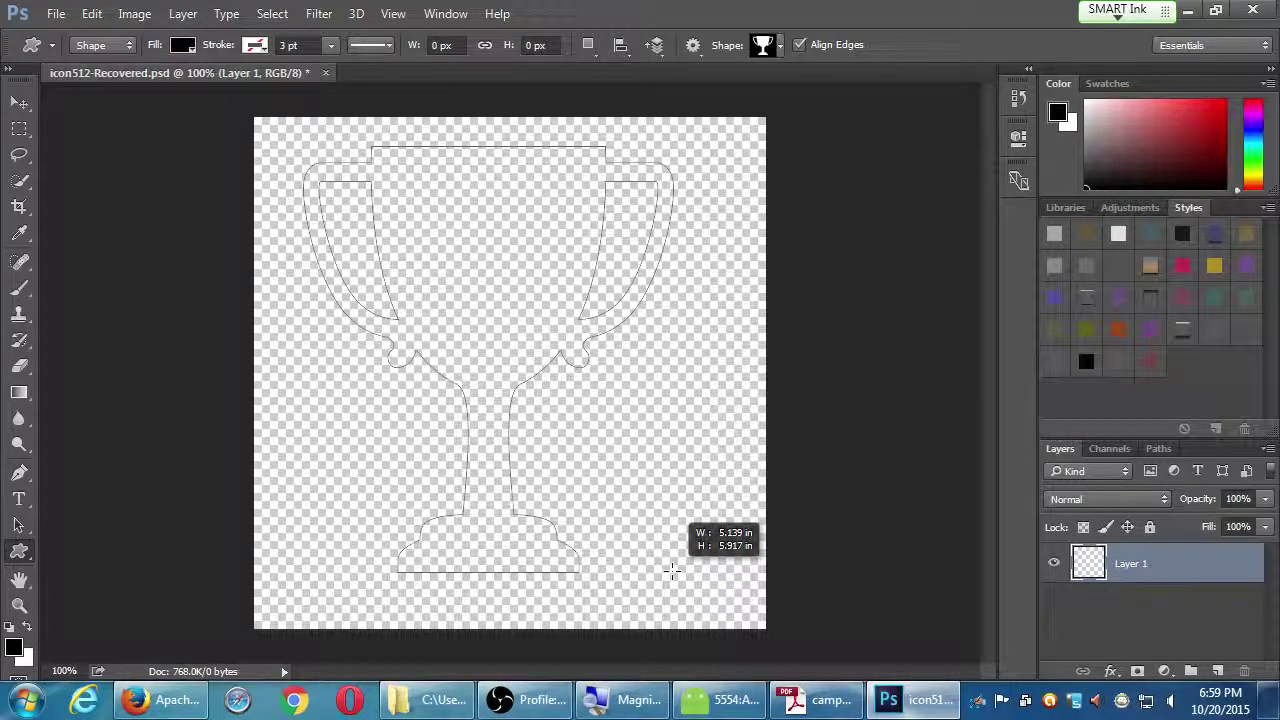
pyautogui.moveTo(672, 569); pyautogui.dragTo(743, 667)
pyautogui.press('space')
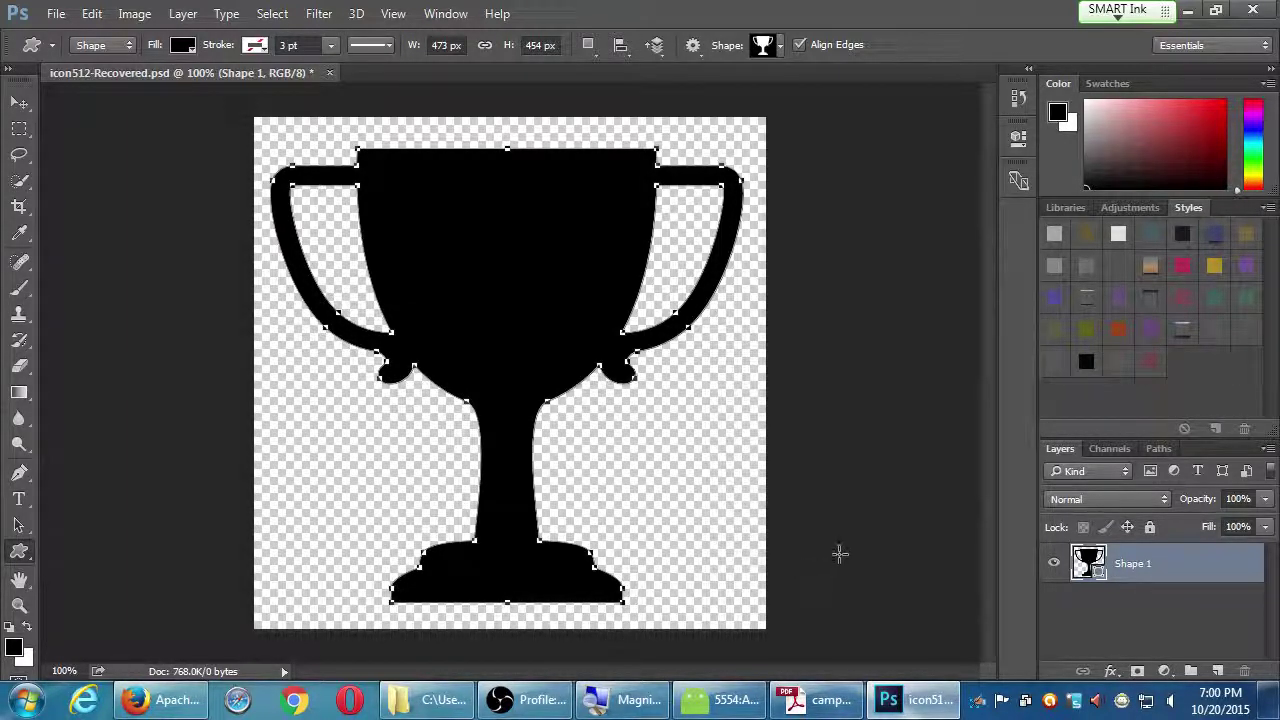
# Step: Change the fill of the trophy on the Shape 1 layer to dark yellow
pyautogui.click(1142, 588)
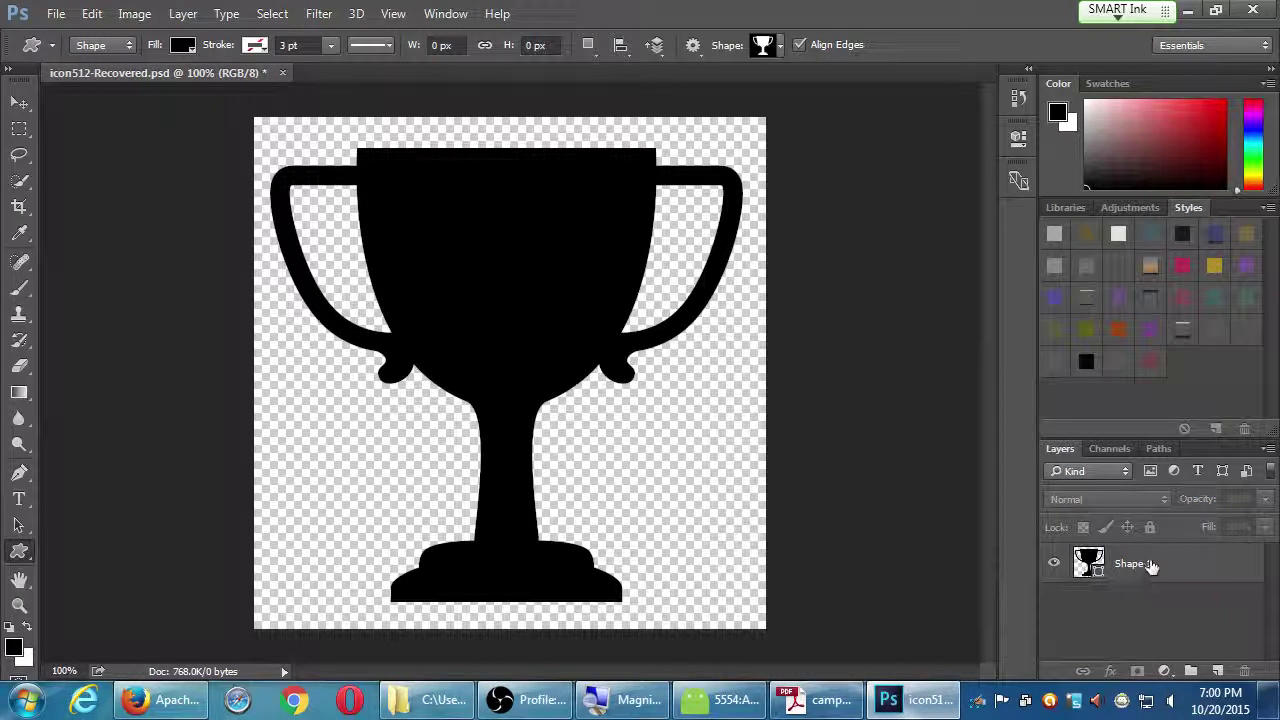
pyautogui.click(1160, 565)
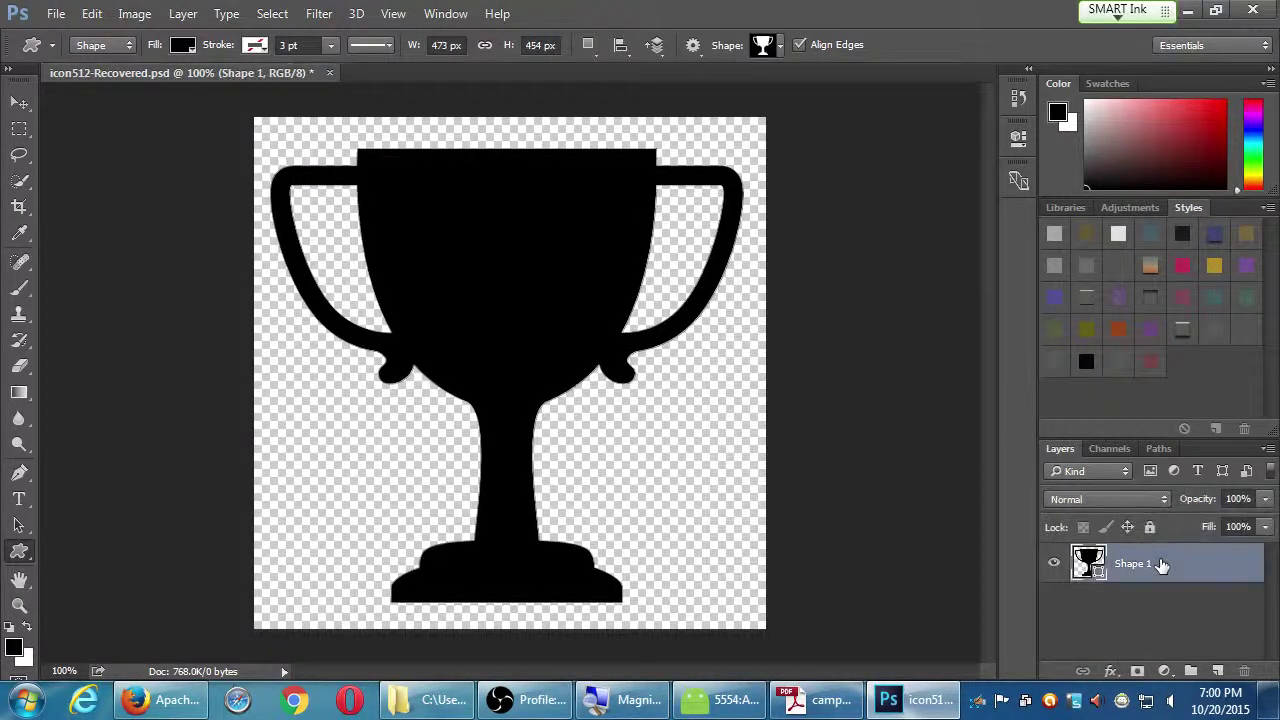
pyautogui.click(183, 46)
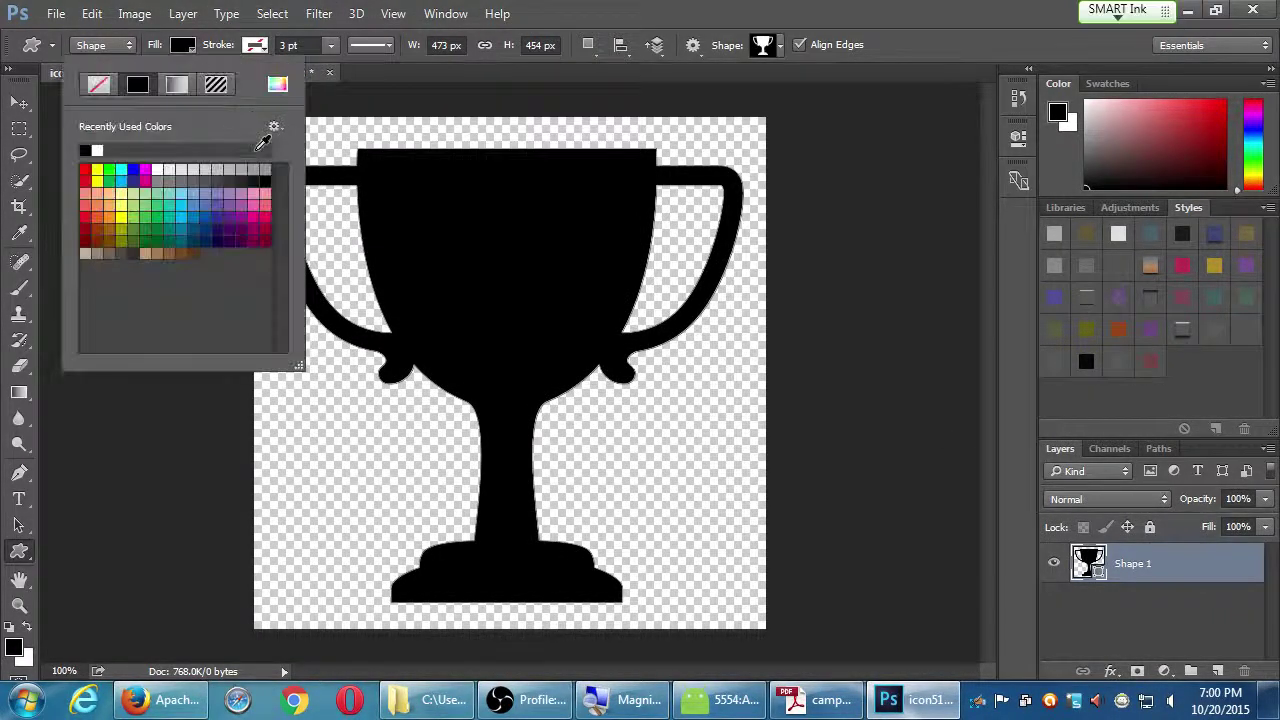
pyautogui.click(123, 217)
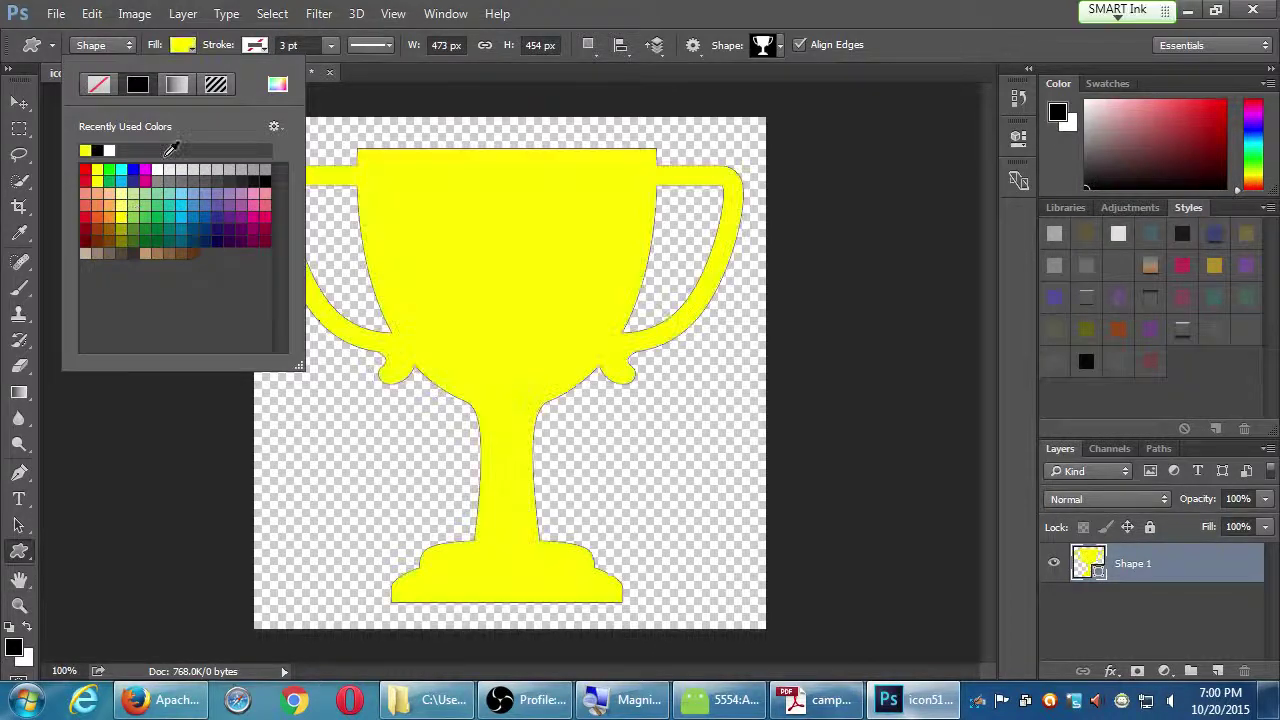
pyautogui.click(121, 229)
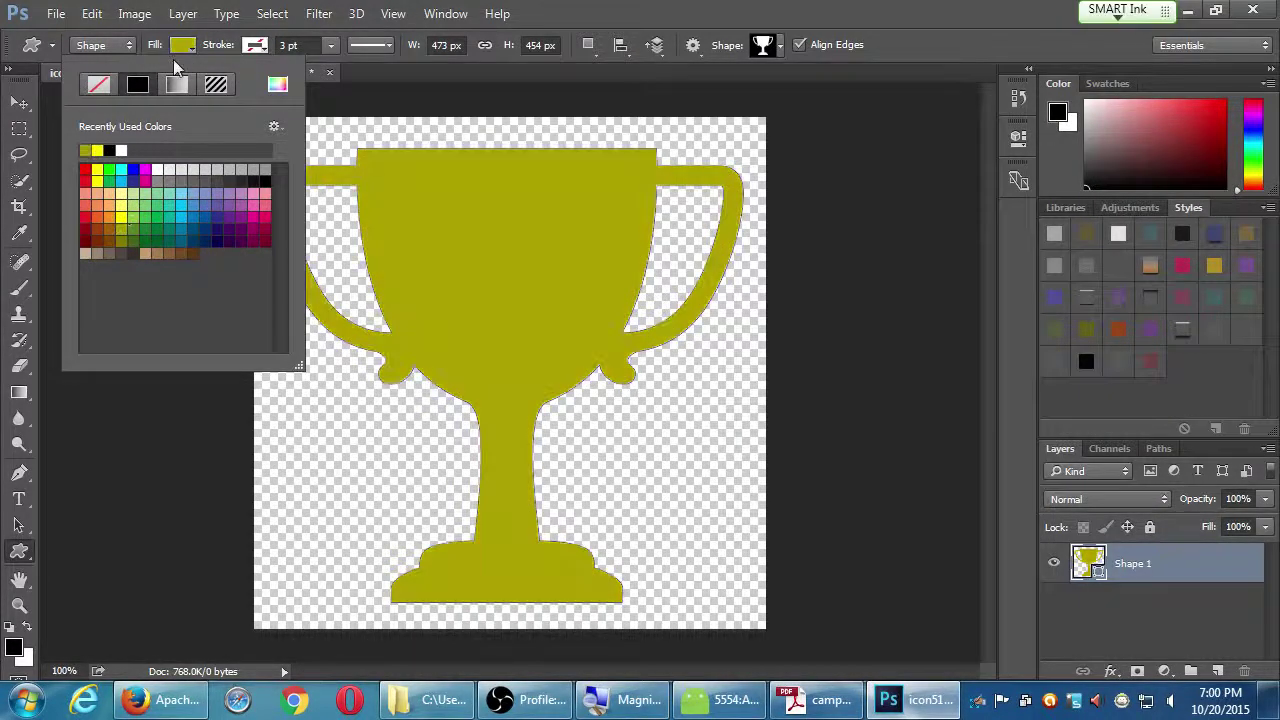
pyautogui.click(183, 46)
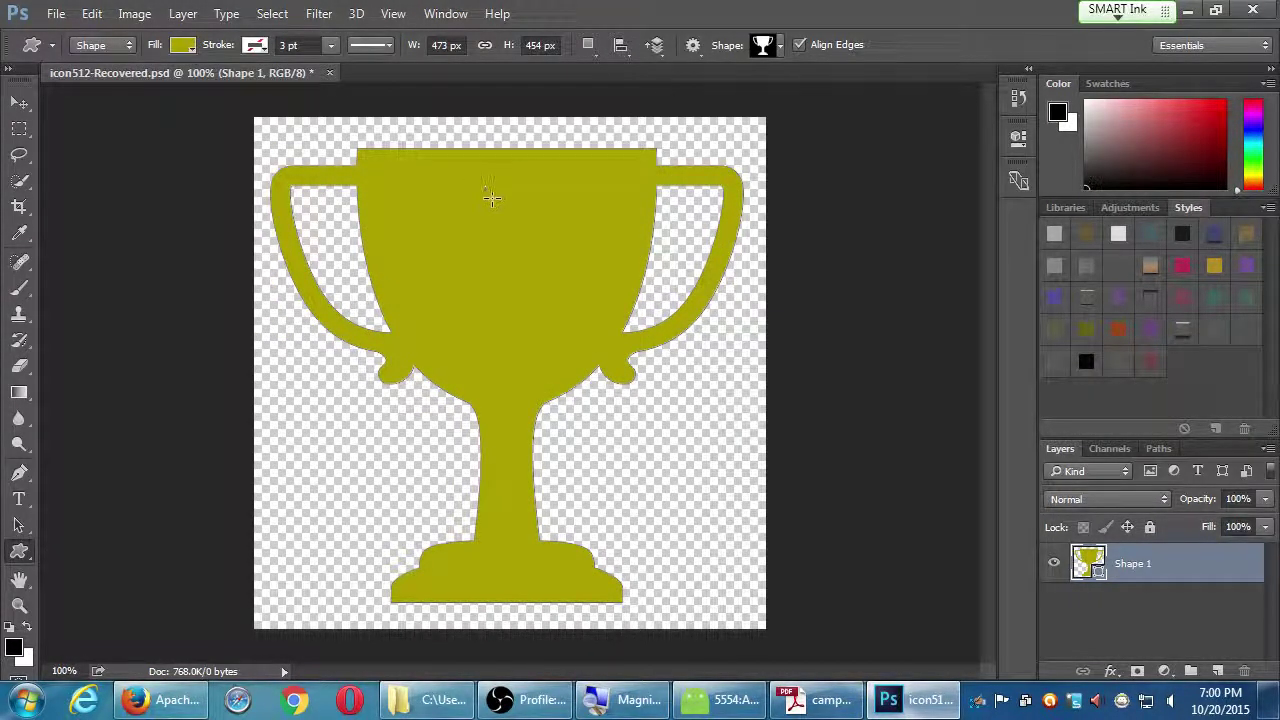
# Step: Draw a smaller trophy about 193 × 185 px inside the large cup on its own layer and fill it white
pyautogui.click(1100, 600)
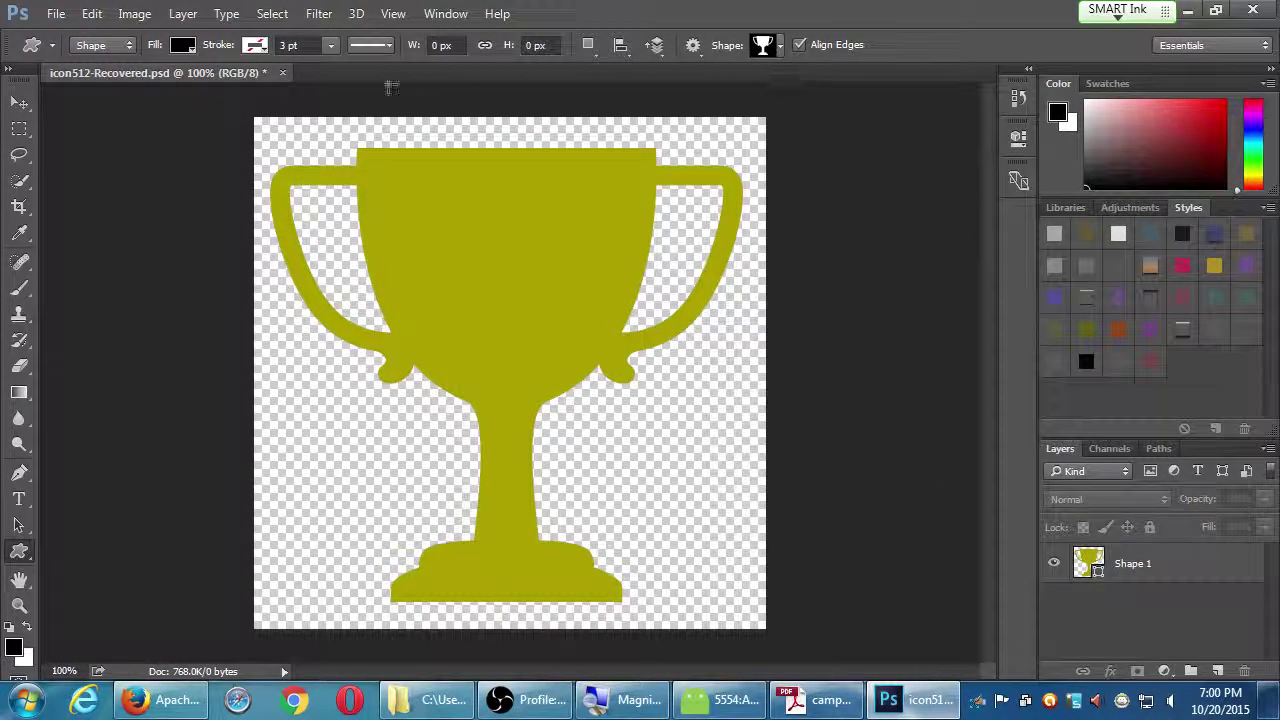
pyautogui.moveTo(440, 195)
pyautogui.mouseDown()
pyautogui.moveTo(536, 383)
pyautogui.moveTo(612, 465)
pyautogui.moveTo(586, 457)
pyautogui.moveTo(607, 497)
pyautogui.mouseUp()
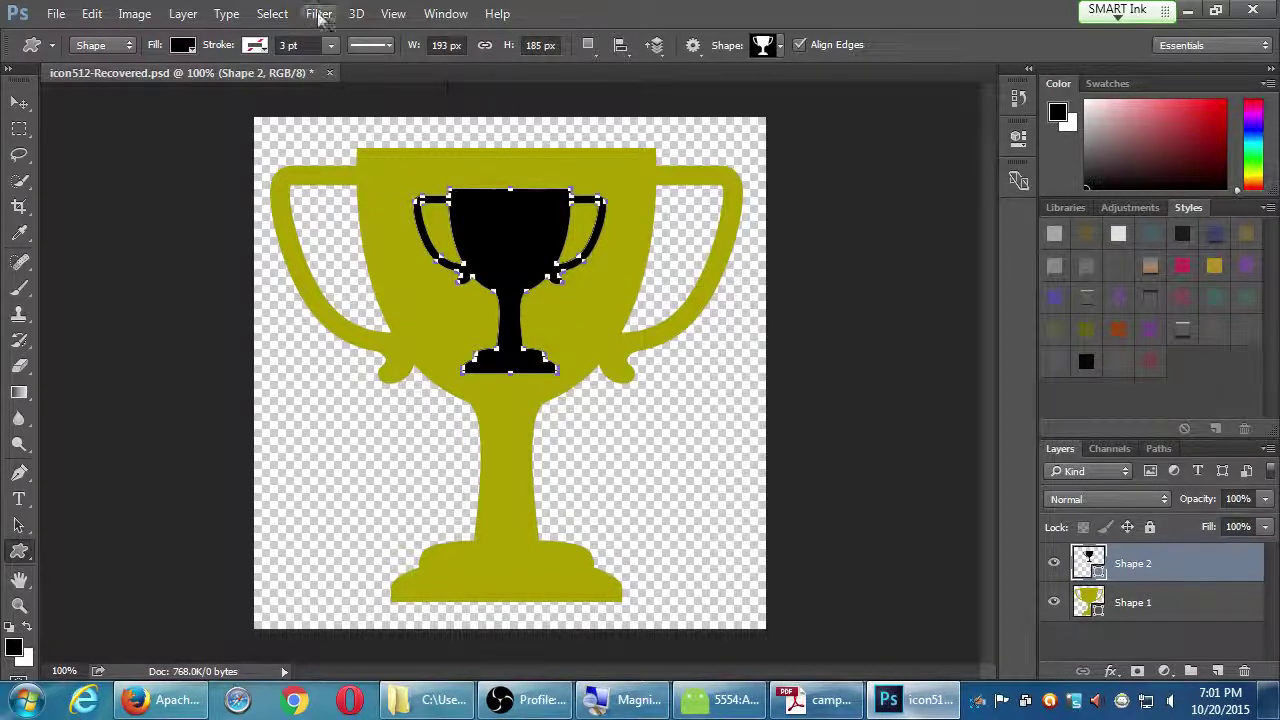
pyautogui.click(182, 45)
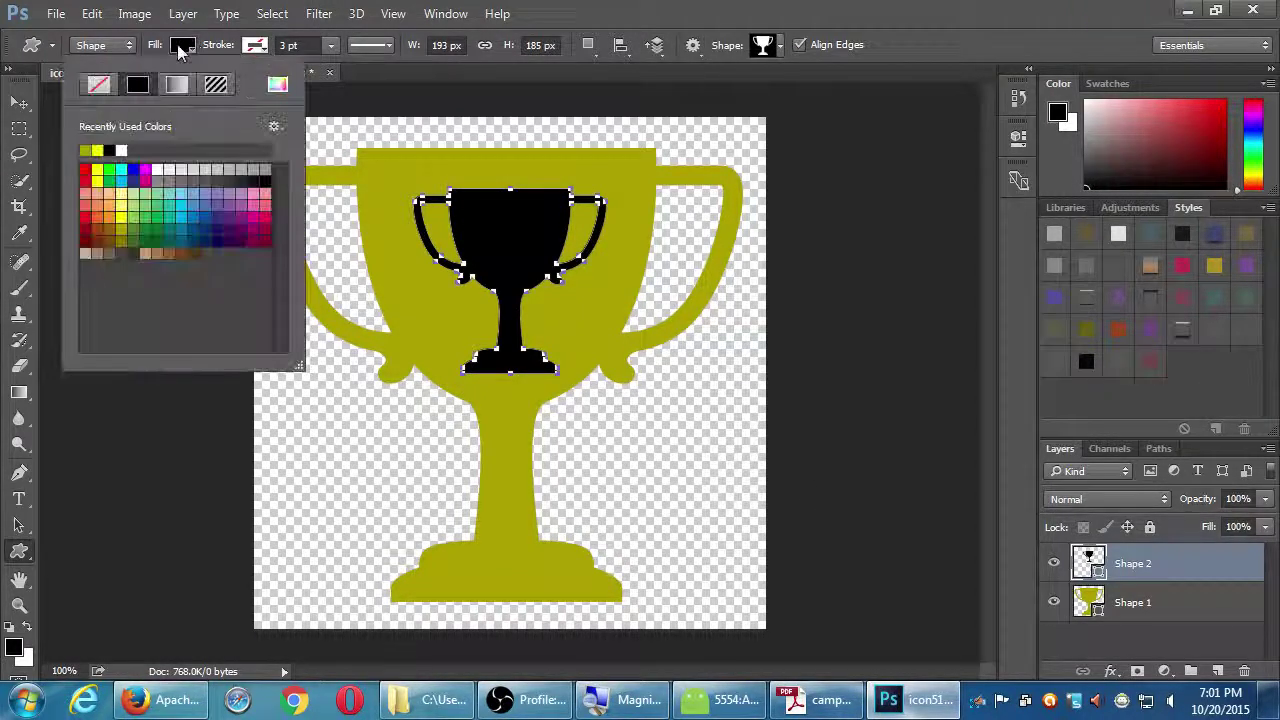
pyautogui.click(124, 150)
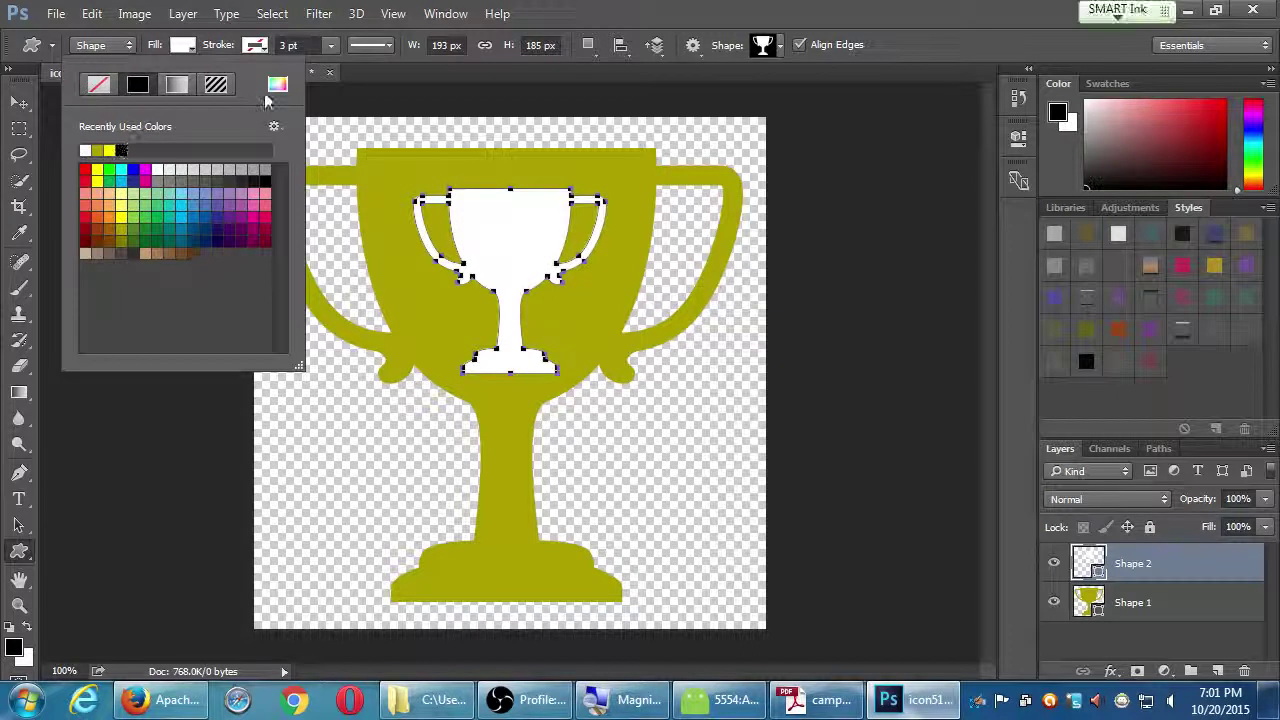
pyautogui.click(1118, 640)
pyautogui.click(1118, 640)
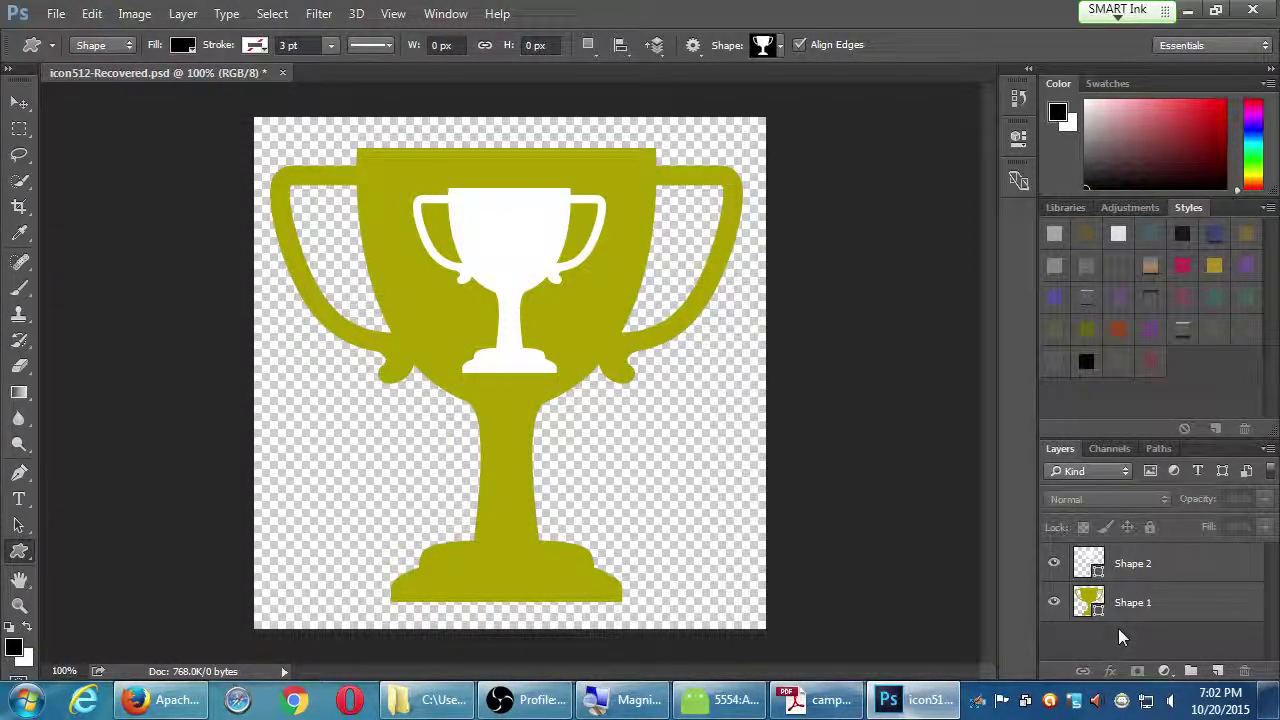
# Step: Deselect both shape layers and try to move the small white trophy with the Move tool
pyautogui.click(1163, 600)
pyautogui.click(1168, 564)
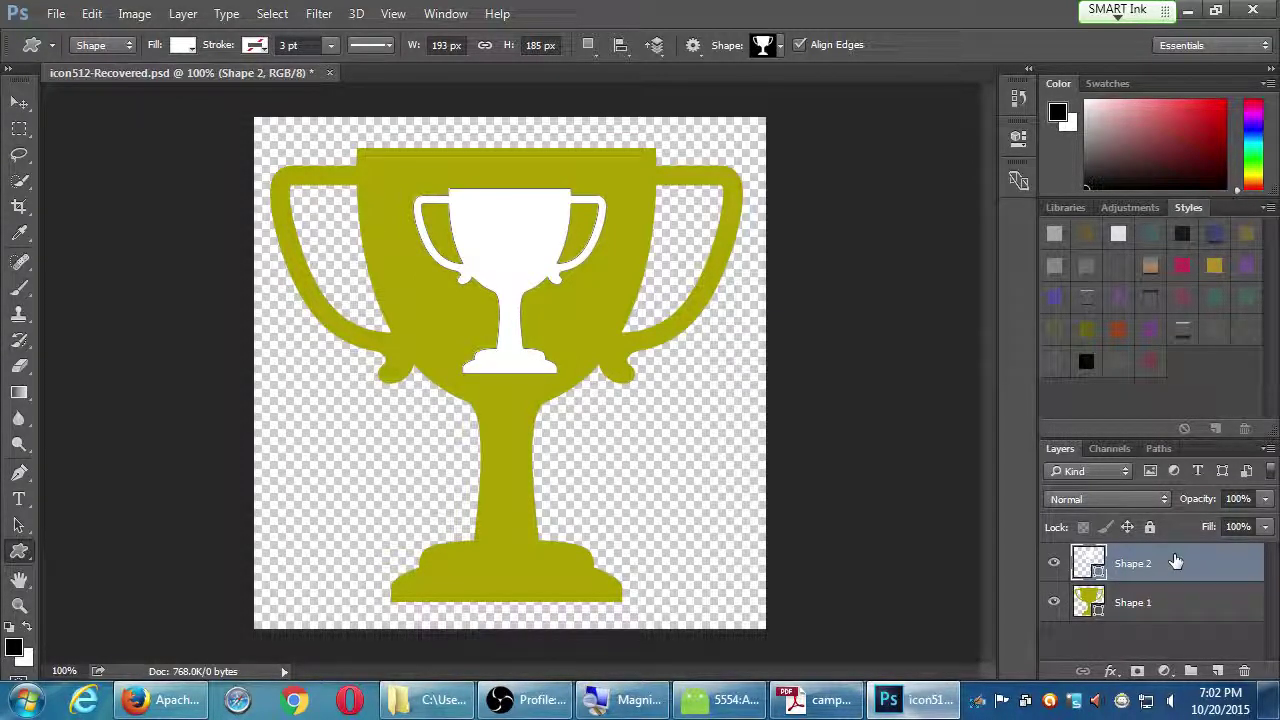
pyautogui.click(1184, 648)
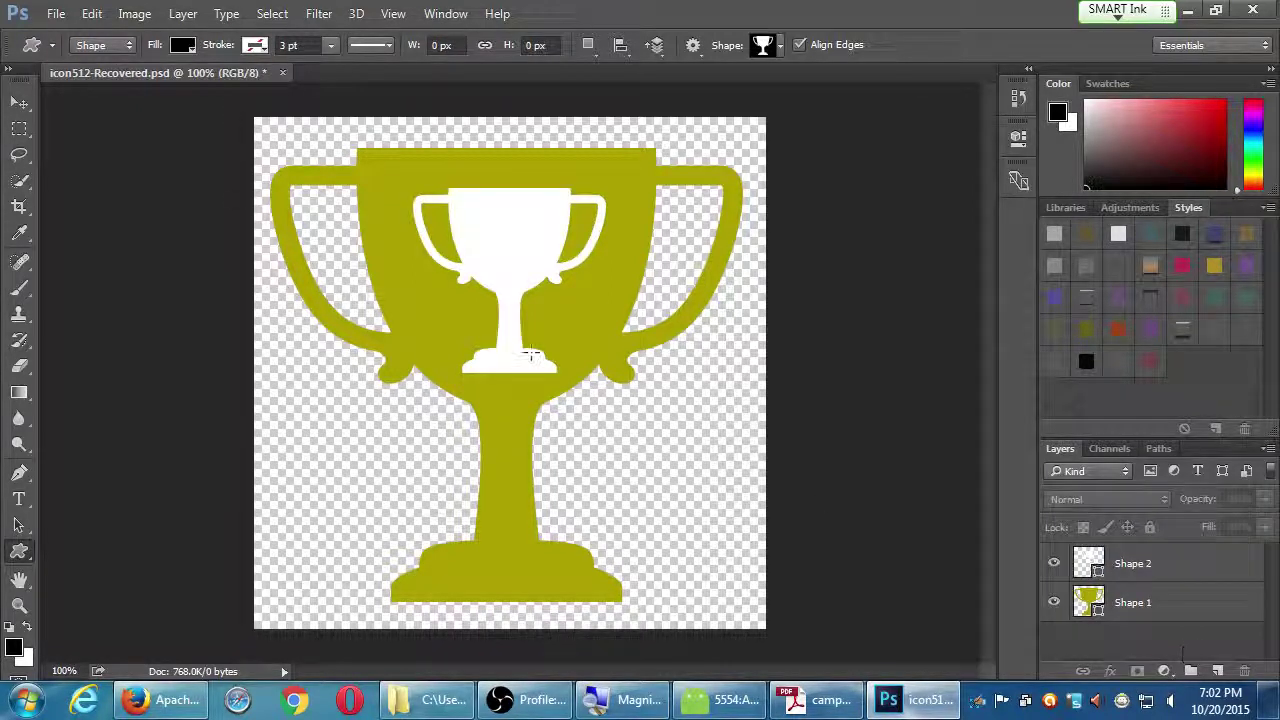
pyautogui.click(19, 103)
pyautogui.click(470, 342)
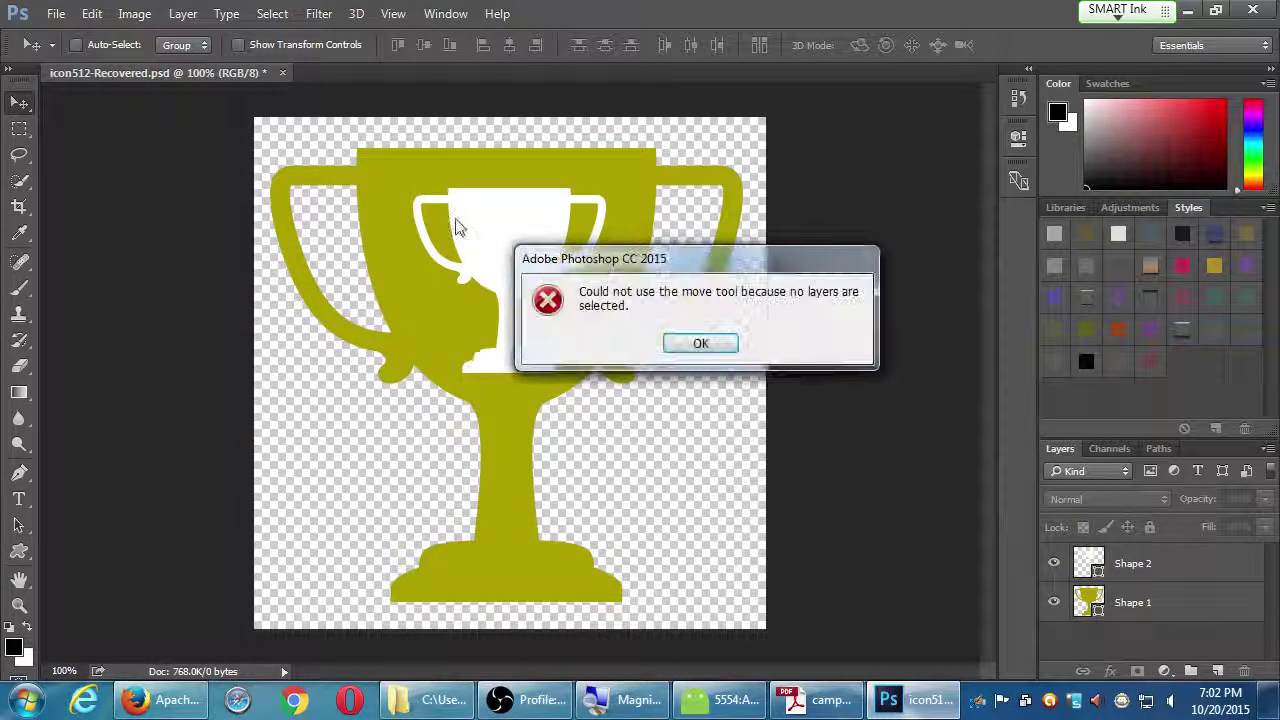
pyautogui.moveTo(723, 268); pyautogui.dragTo(731, 300)
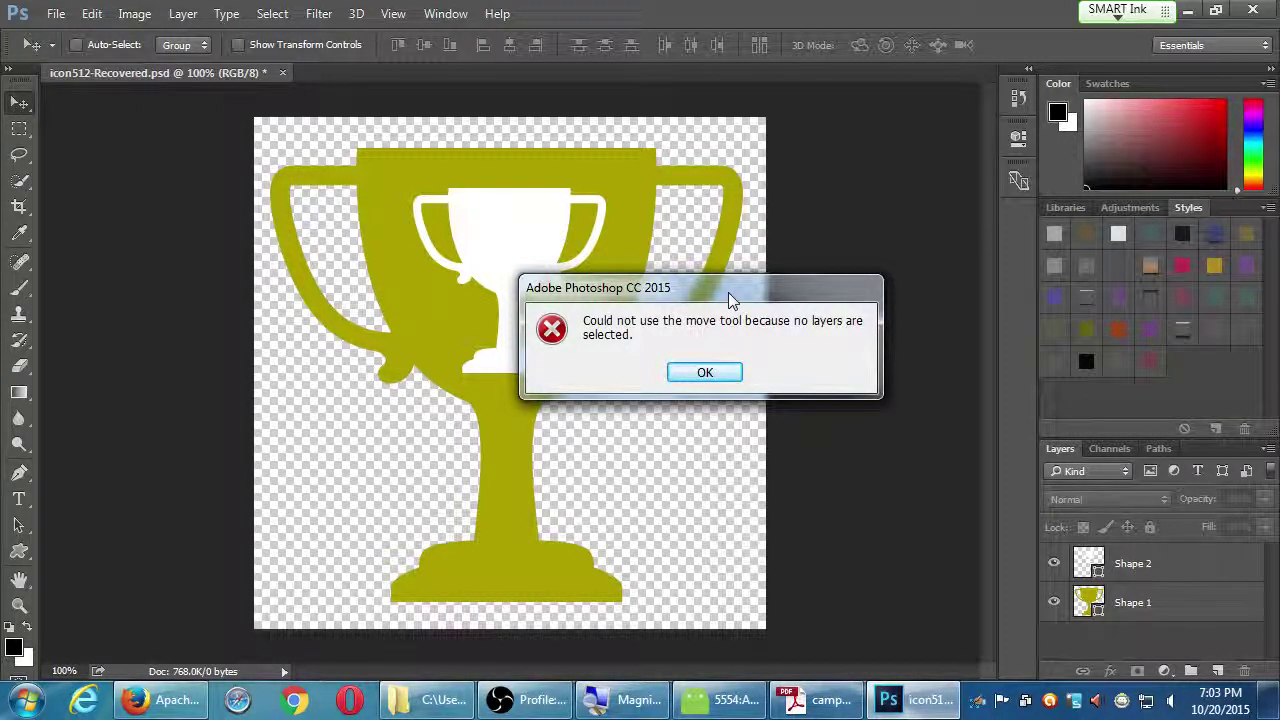
pyautogui.press('Return')
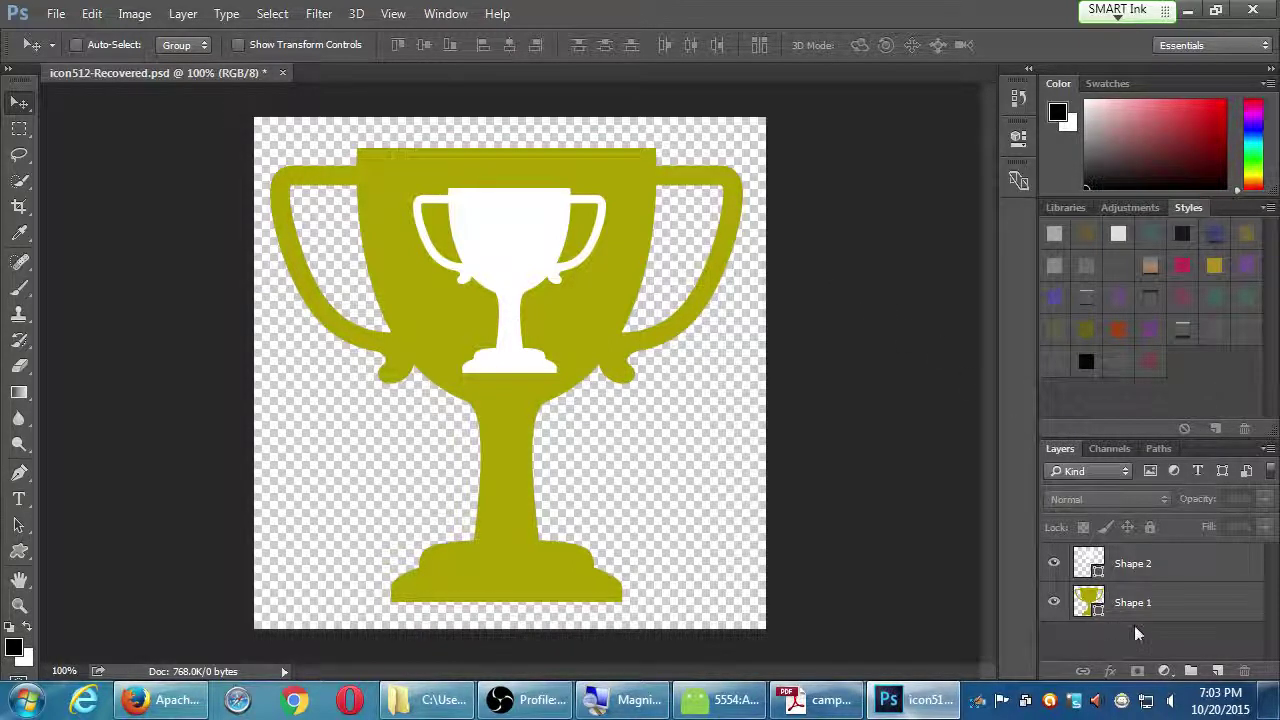
# Step: Save the document to the Desktop as icon512.psd, replacing the existing file and keeping Maximize Compatibility on
pyautogui.press('ctrl')
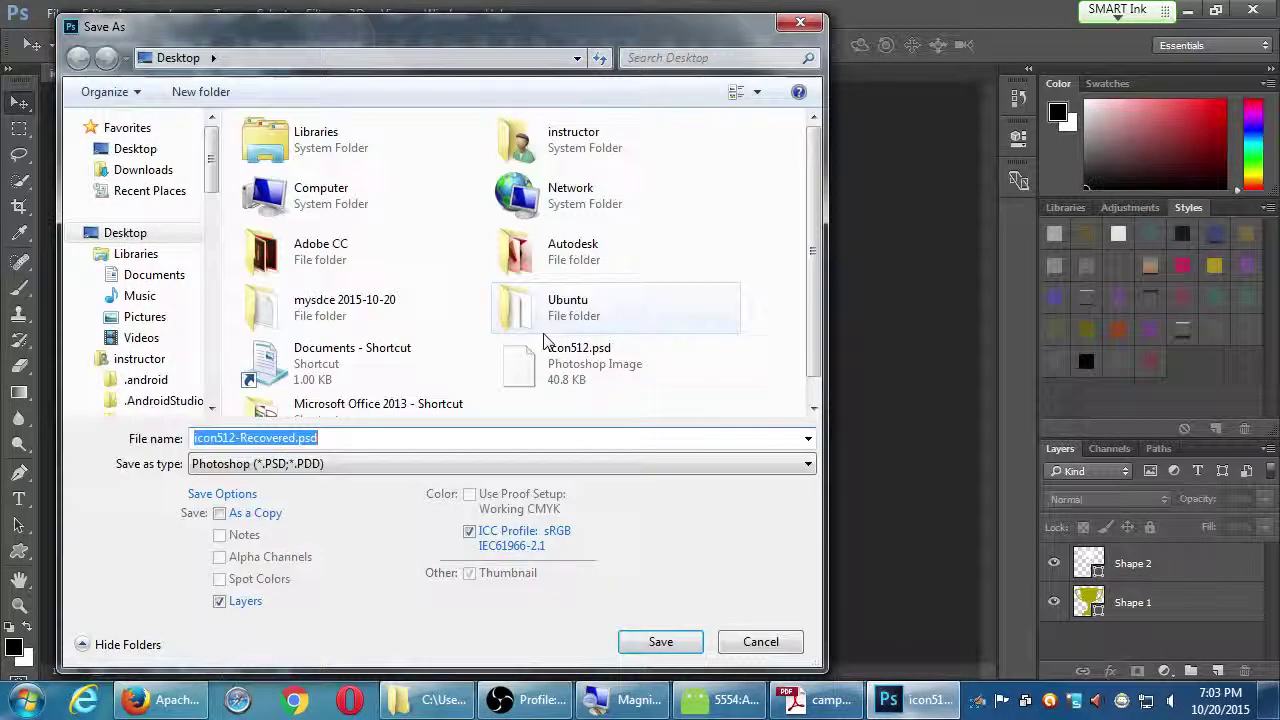
pyautogui.press('Right')
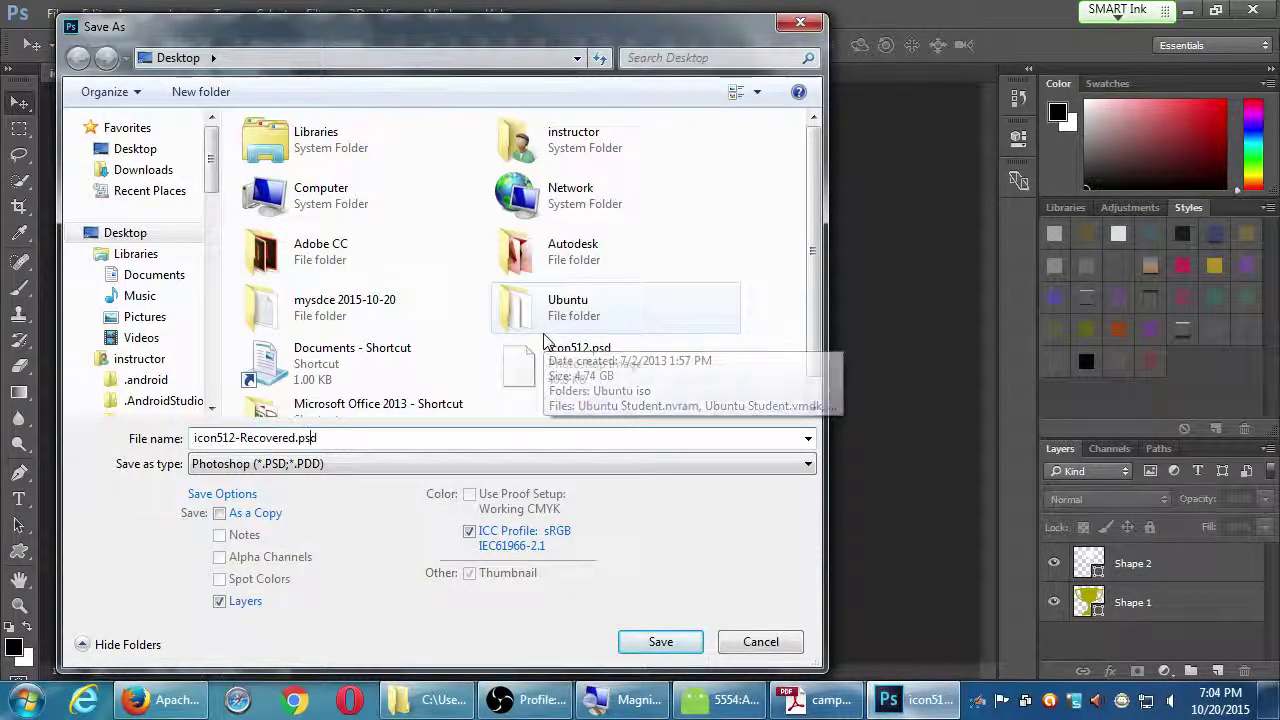
pyautogui.press('Left')
pyautogui.press('Left')
pyautogui.press('Left')
pyautogui.press('BackSpace')
pyautogui.press('BackSpace')
pyautogui.press('BackSpace')
pyautogui.press('BackSpace')
pyautogui.press('BackSpace')
pyautogui.press('BackSpace')
pyautogui.press('BackSpace')
pyautogui.press('BackSpace')
pyautogui.press('BackSpace')
pyautogui.press('BackSpace')
pyautogui.press('BackSpace')
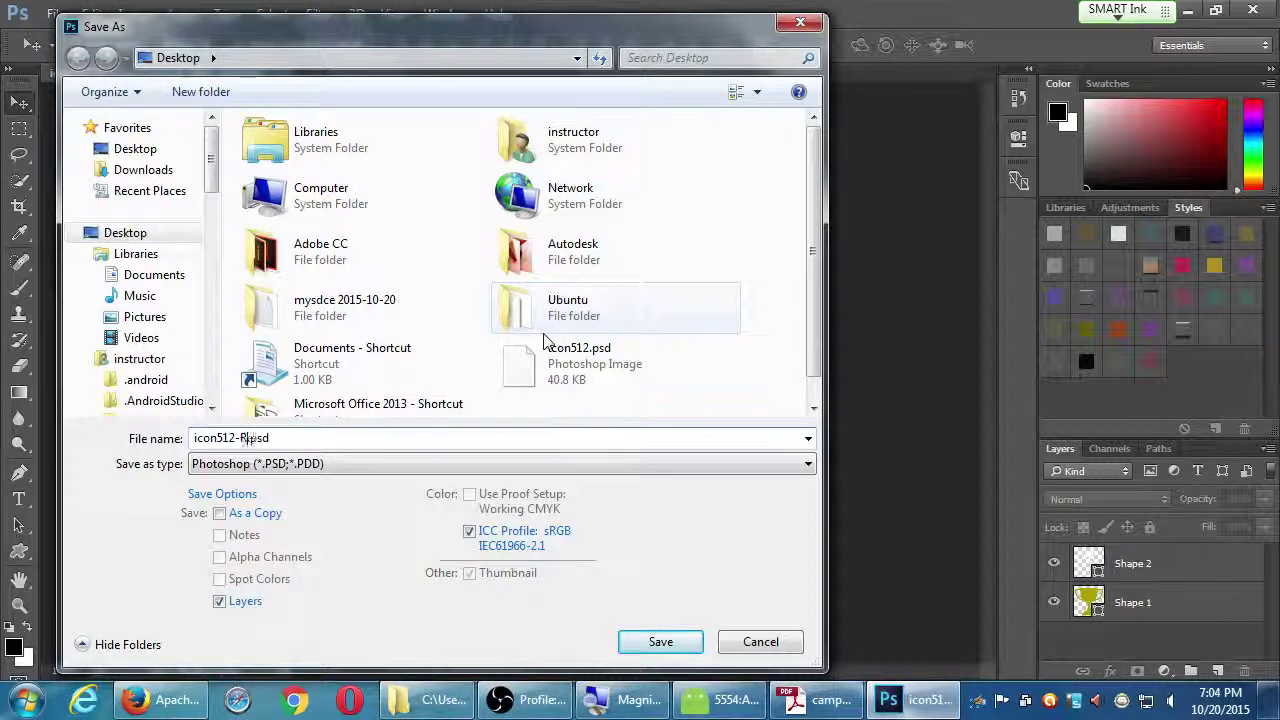
pyautogui.press('Return')
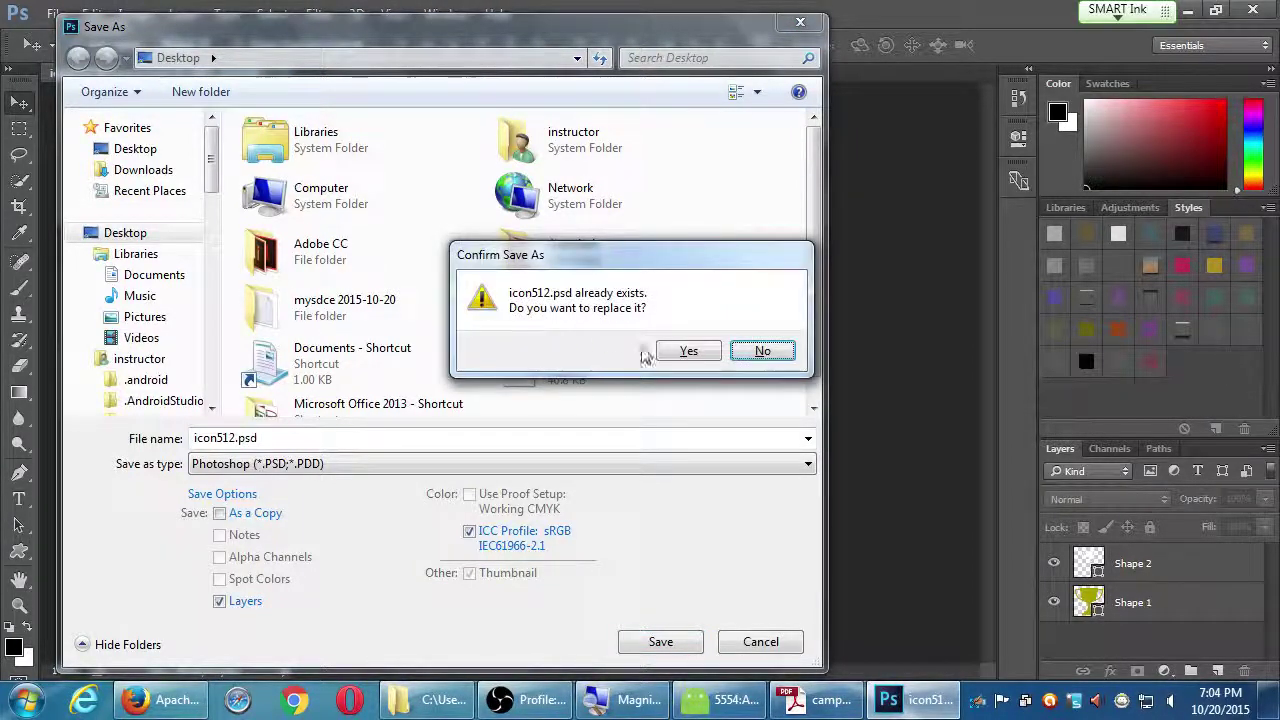
pyautogui.click(686, 351)
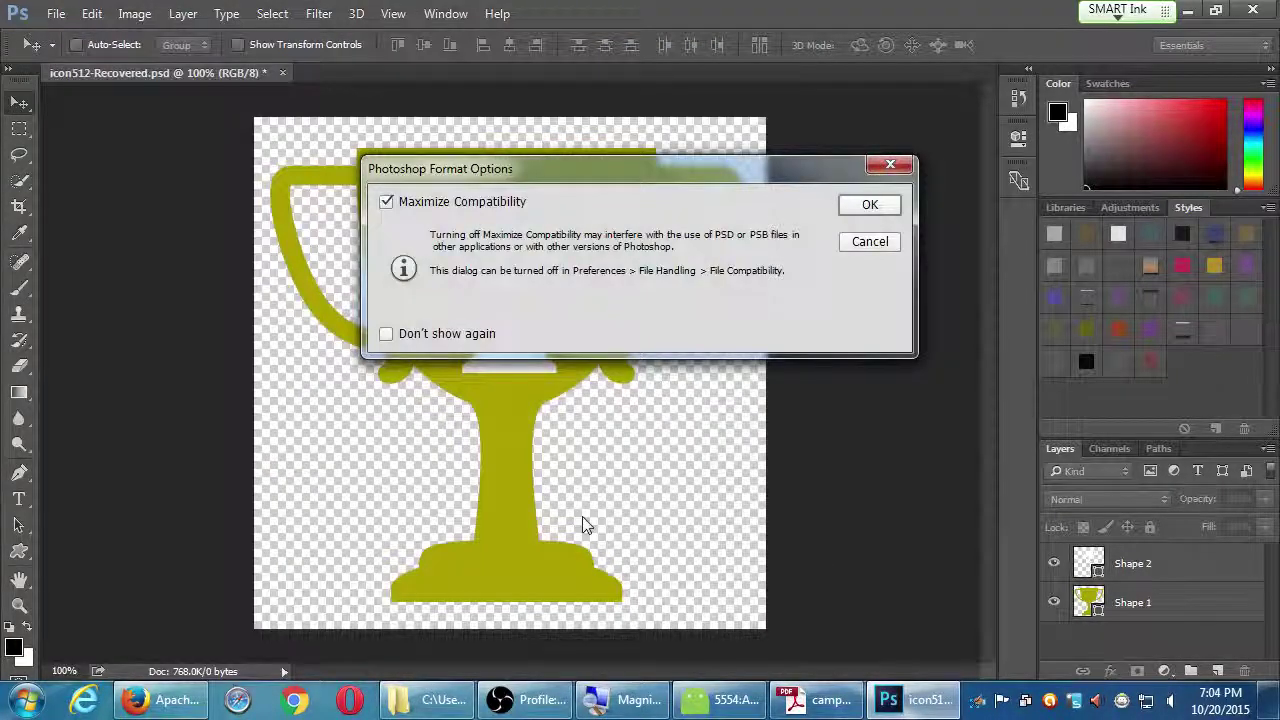
pyautogui.click(862, 206)
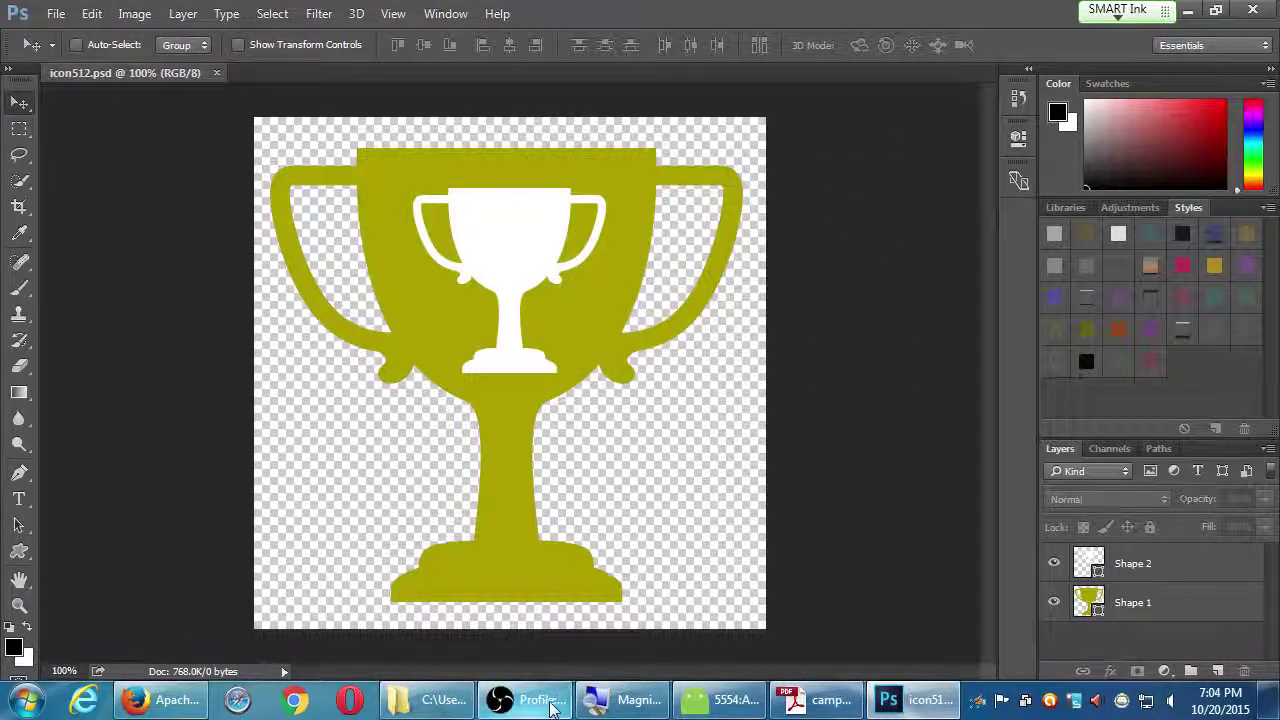